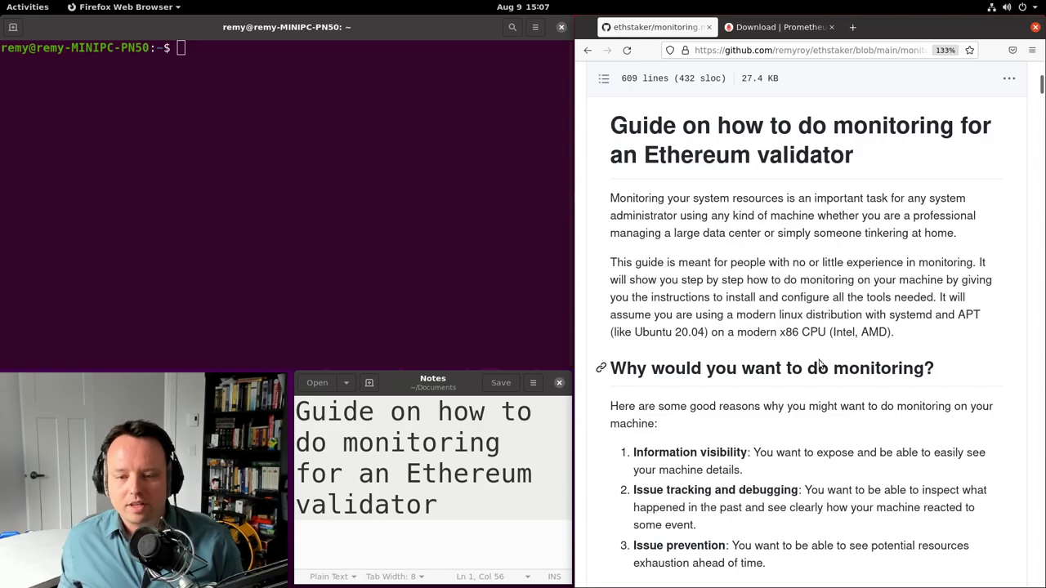
- Read the guide's reasons for monitoring, highlighting the Information visibility reason and the next one
scroll(827, 390, "down", 3)
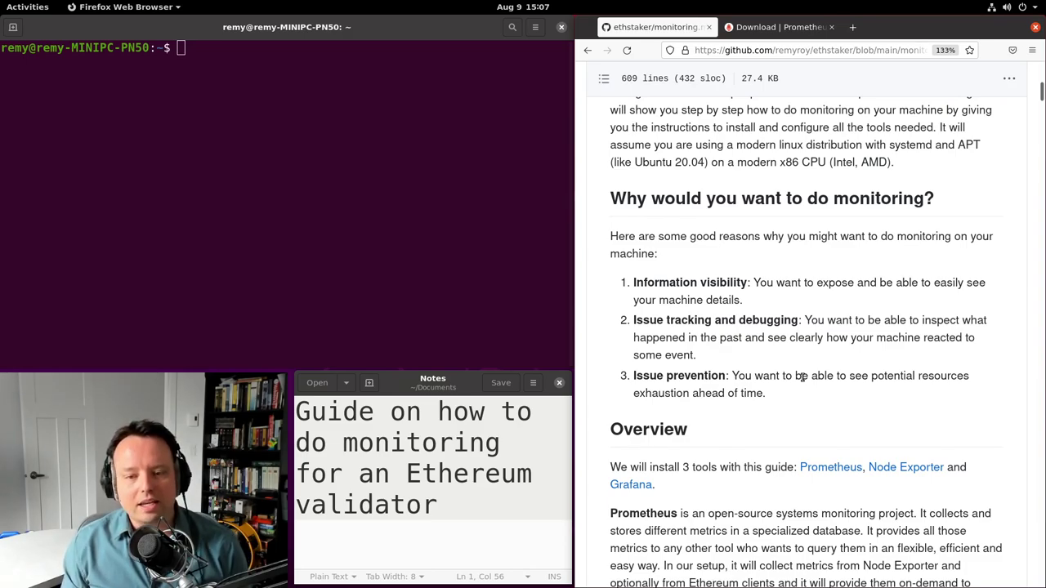
left_click_drag(637, 283, 724, 283)
left_click(724, 284)
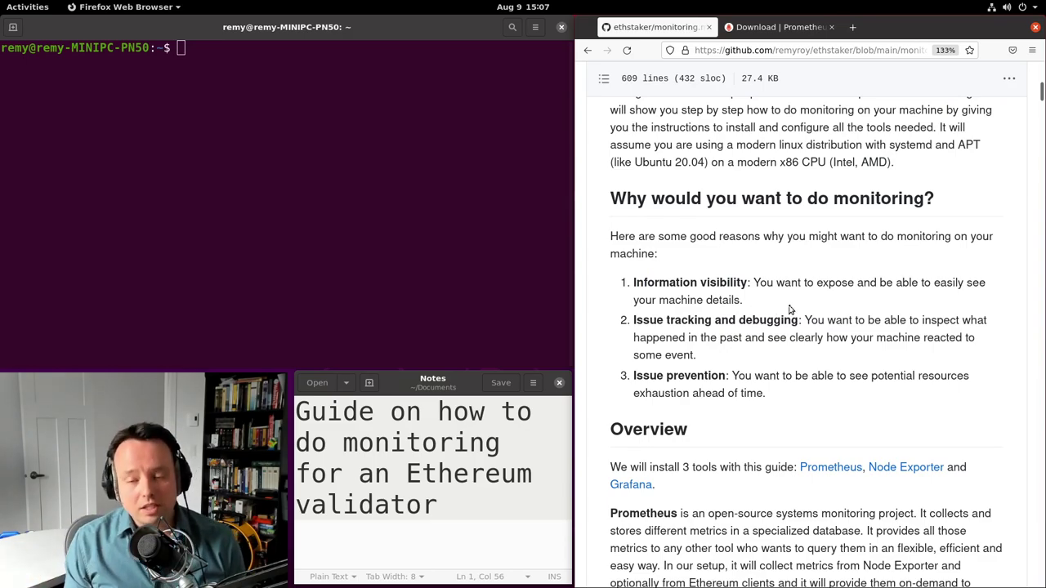
scroll(790, 309, "down", 2)
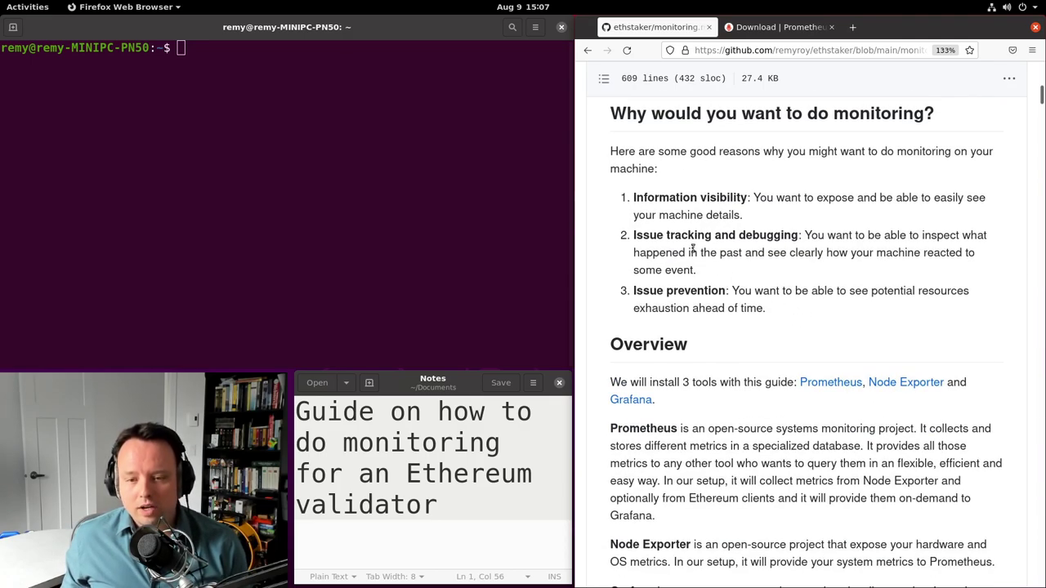
left_click_drag(650, 236, 758, 236)
left_click(773, 239)
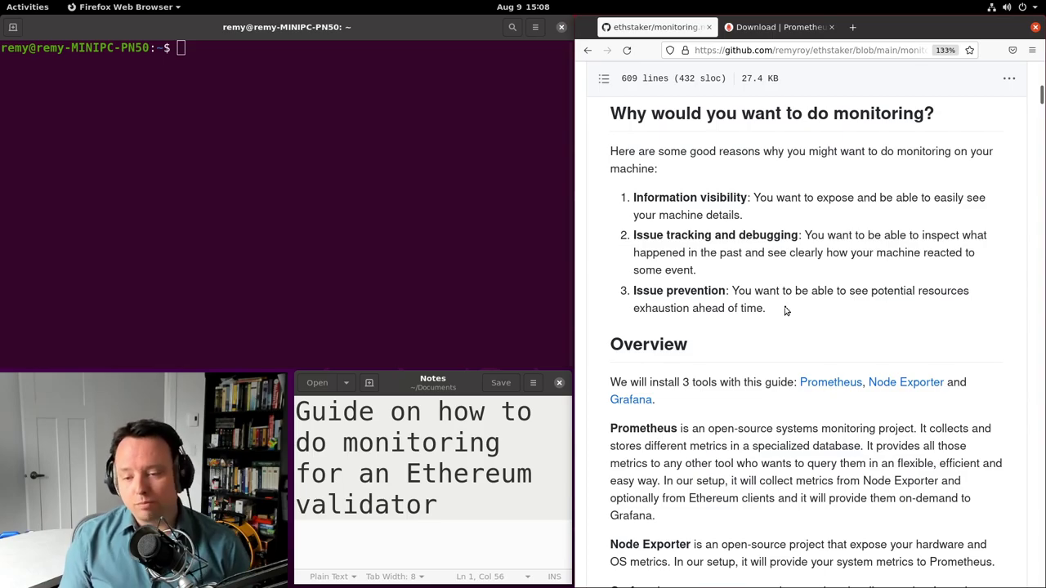
- Scroll the guide down to the Node Exporter part, highlighting its name
scroll(784, 310, "down", 3)
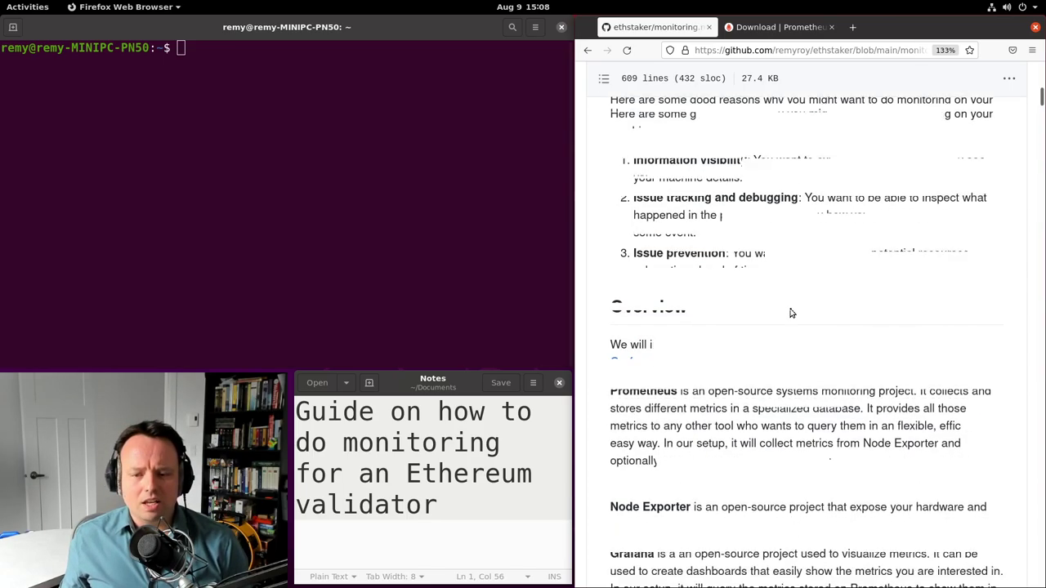
scroll(806, 407, "down", 2)
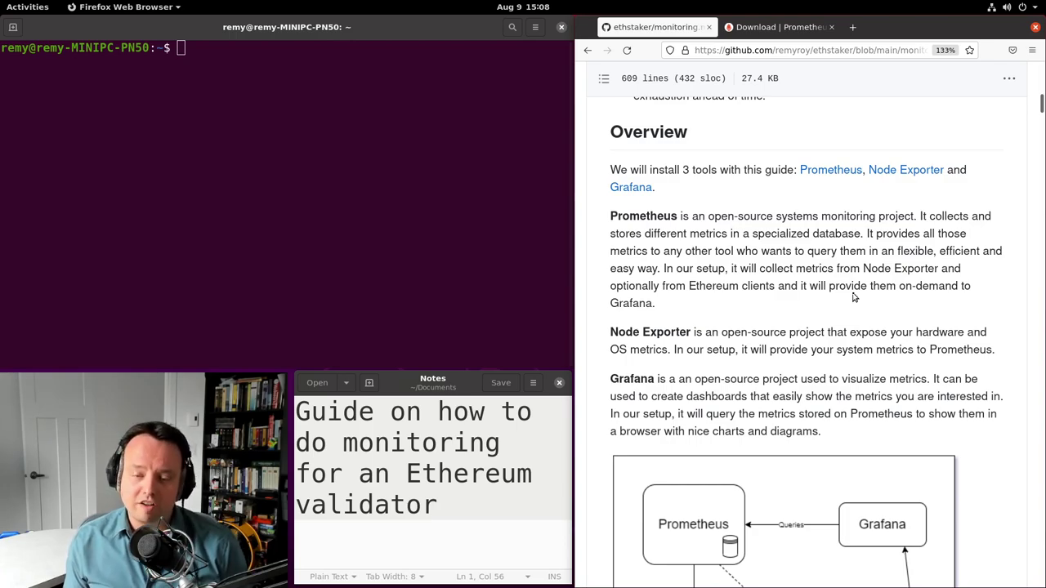
scroll(853, 298, "down", 2)
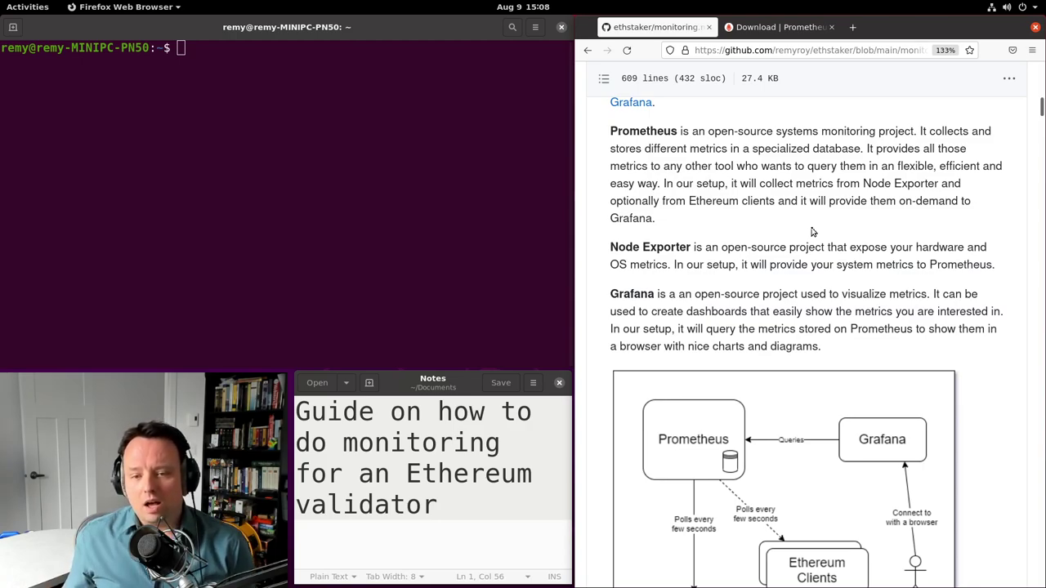
left_click_drag(611, 247, 689, 247)
left_click(689, 247)
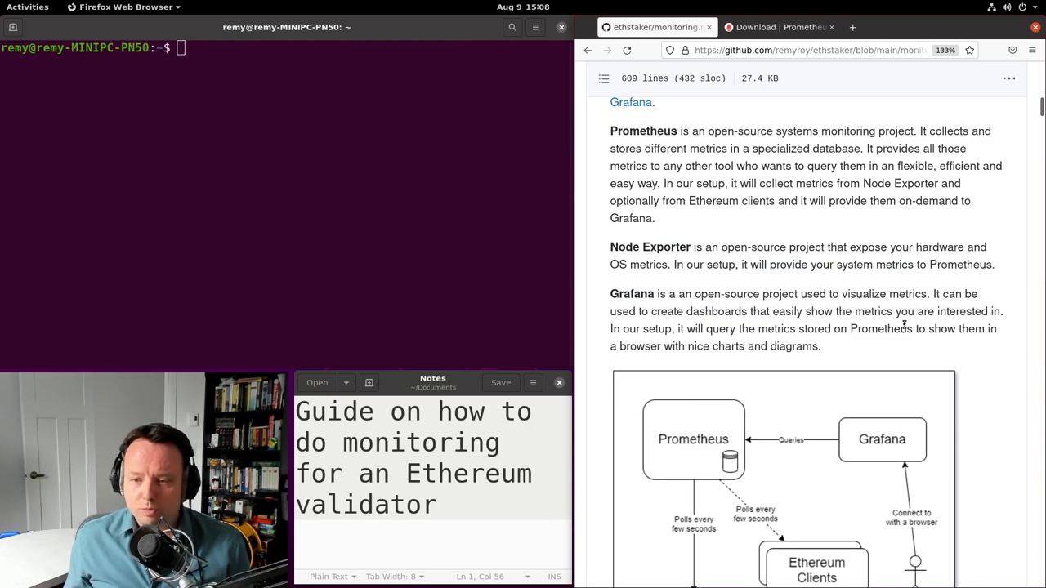
scroll(995, 331, "down", 1)
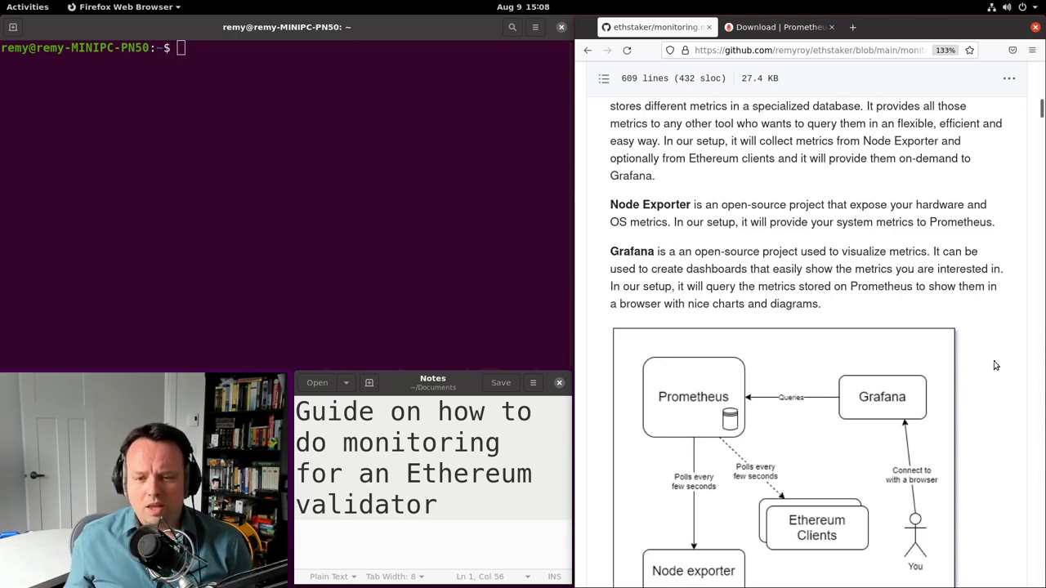
scroll(995, 365, "down", 2)
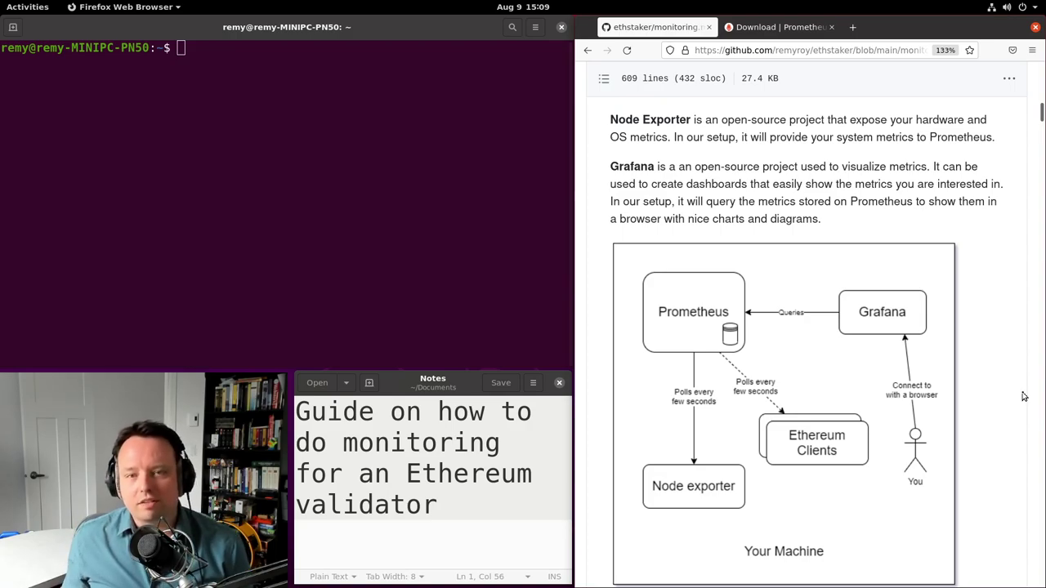
scroll(1016, 443, "down", 4)
scroll(1014, 445, "up", 1)
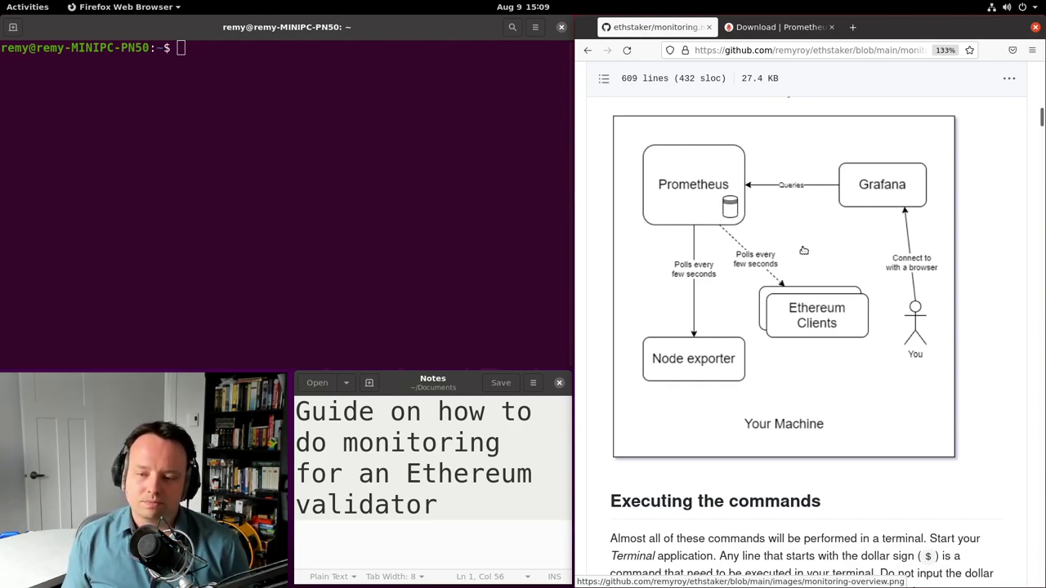
scroll(805, 251, "down", 5)
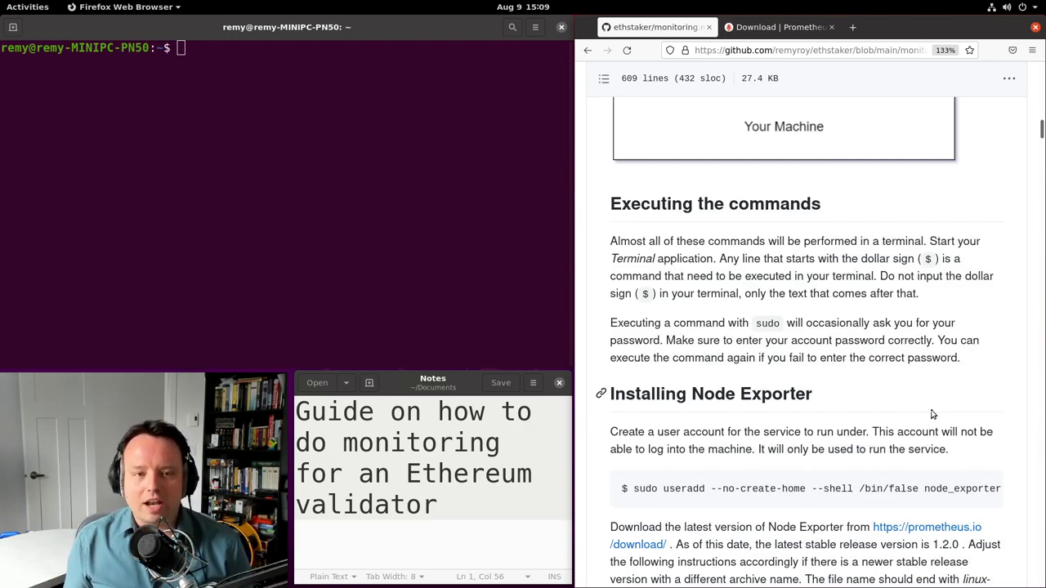
- Run clear in the terminal, then return to the guide's Installing Node Exporter steps
left_click(376, 29)
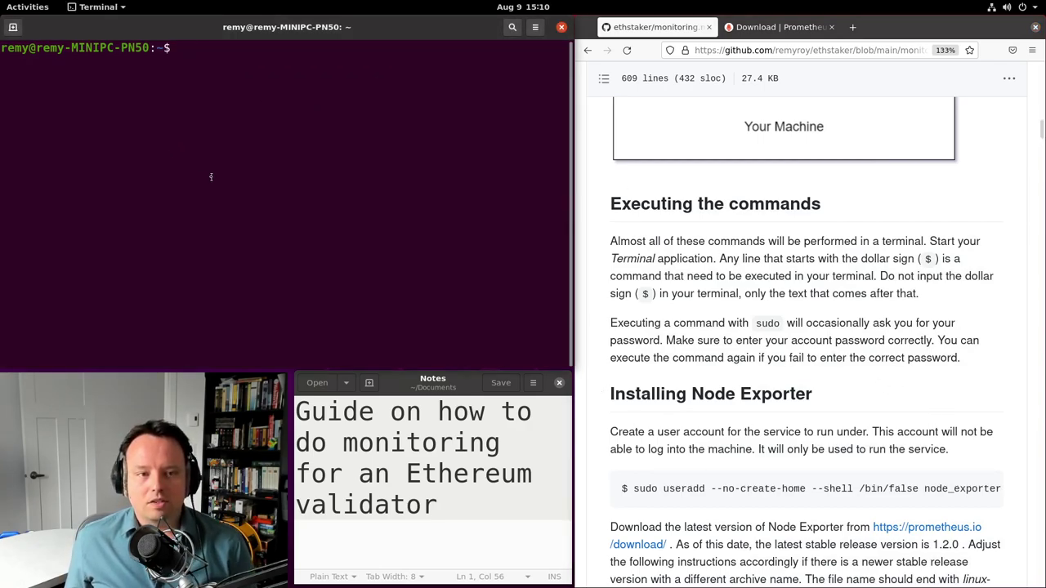
type("cle")
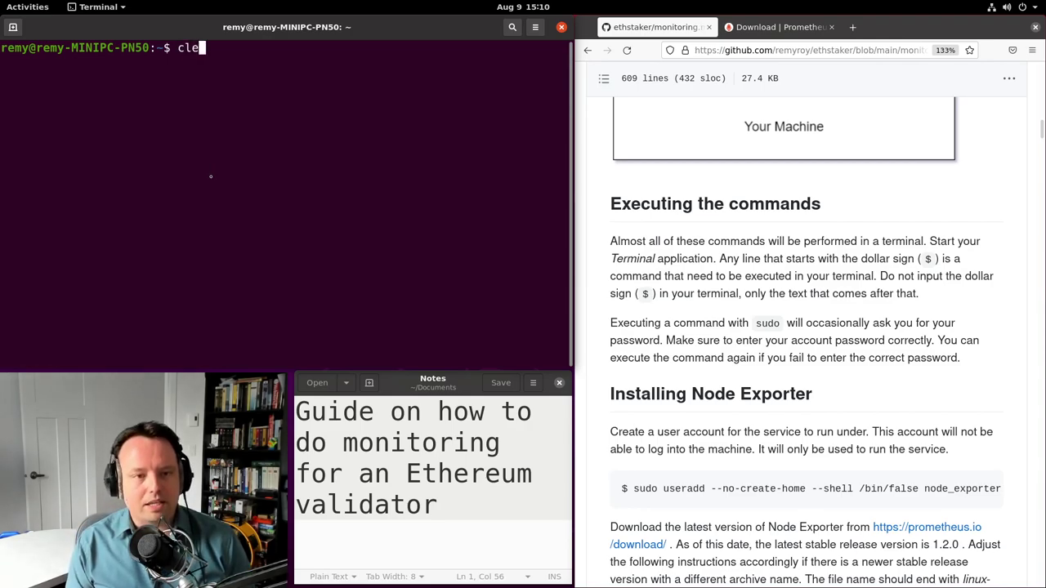
type("ar")
key("Return")
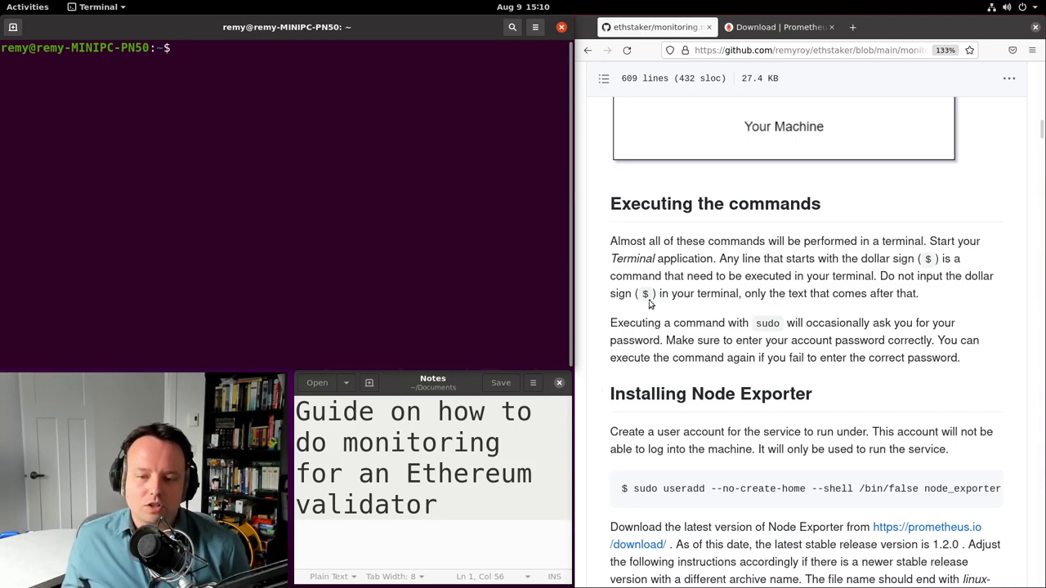
scroll(811, 337, "down", 1)
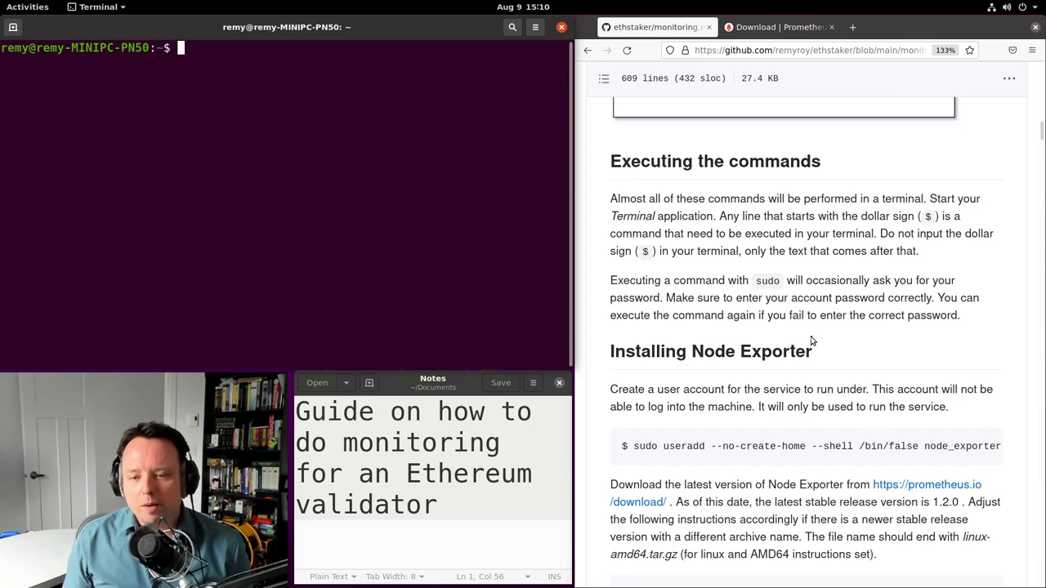
left_click(759, 283)
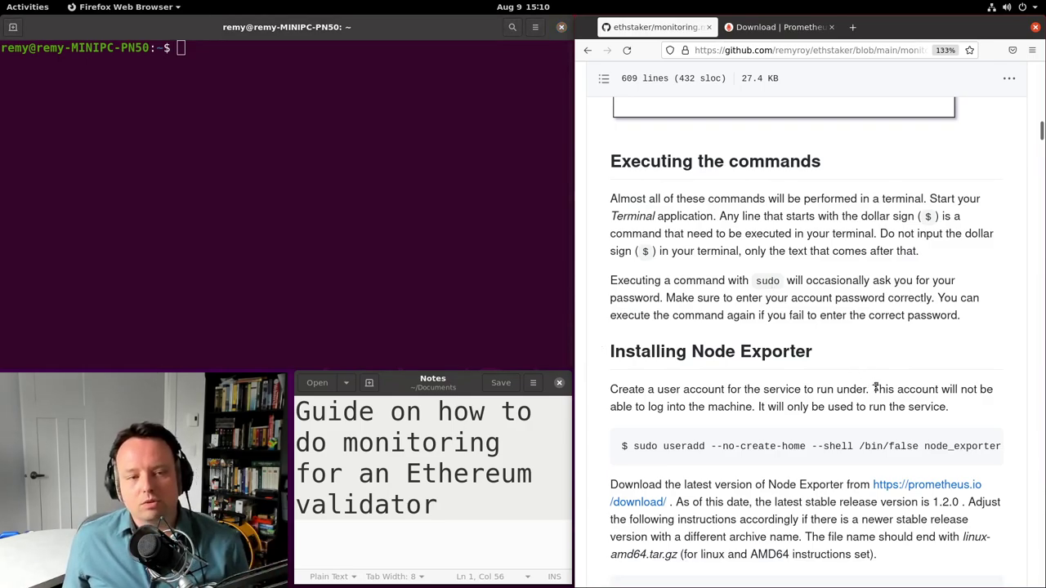
scroll(853, 406, "down", 3)
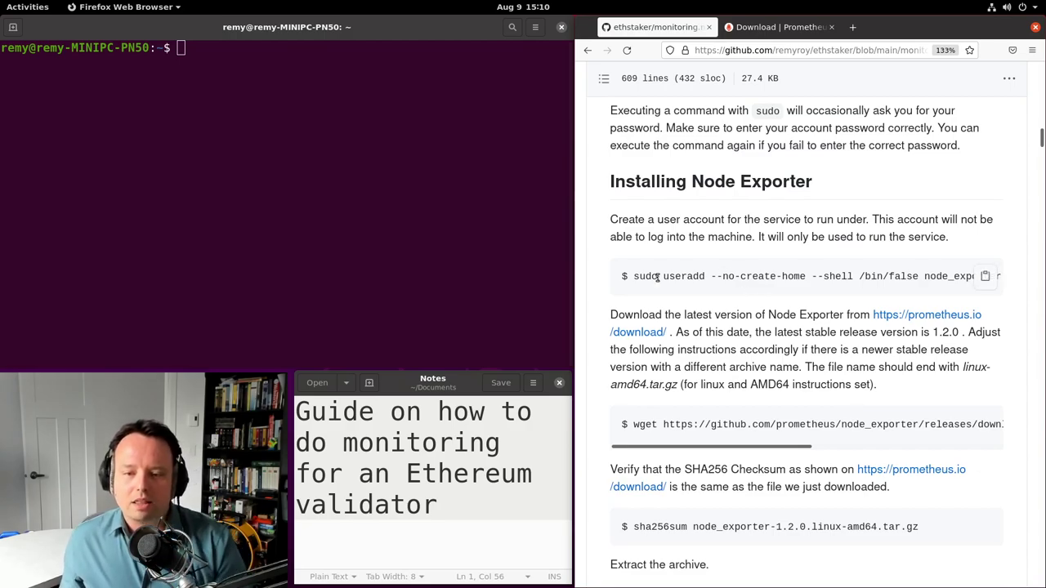
- Create the node_exporter user by running the guide's sudo useradd command with the sudo password
left_click_drag(635, 276, 1015, 280)
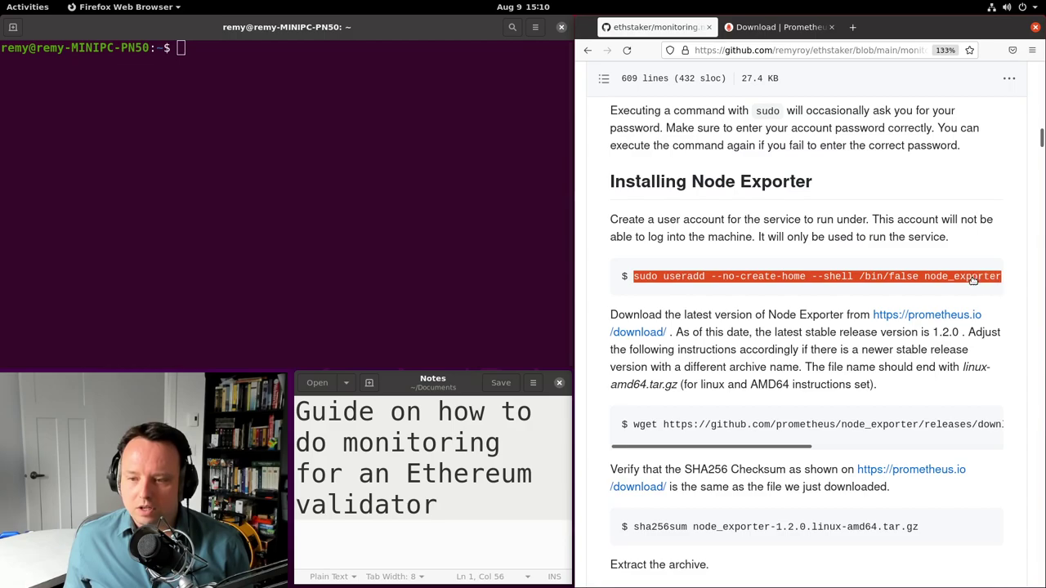
right_click(939, 284)
left_click(939, 285)
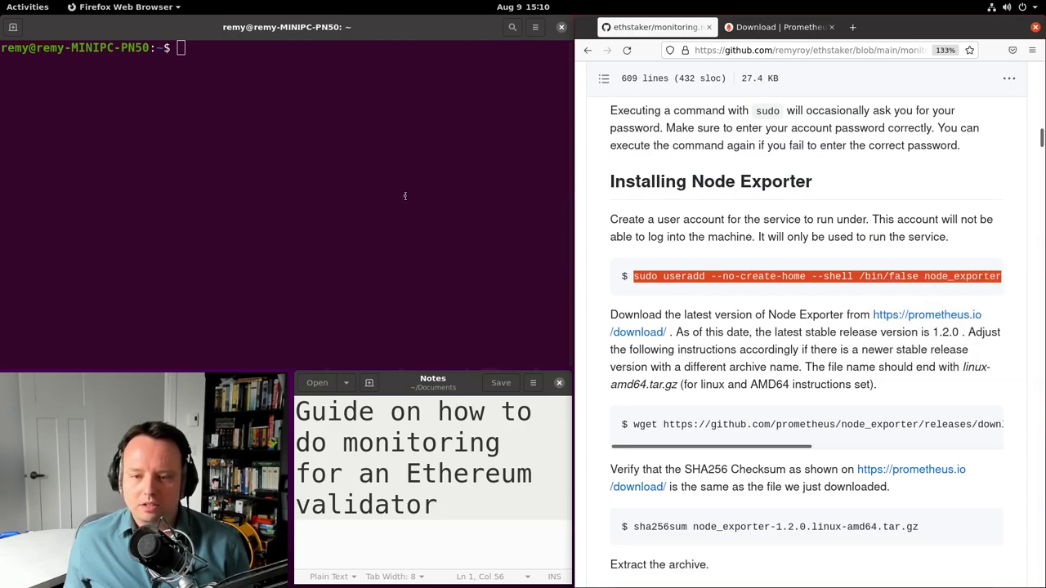
right_click(302, 174)
left_click(328, 209)
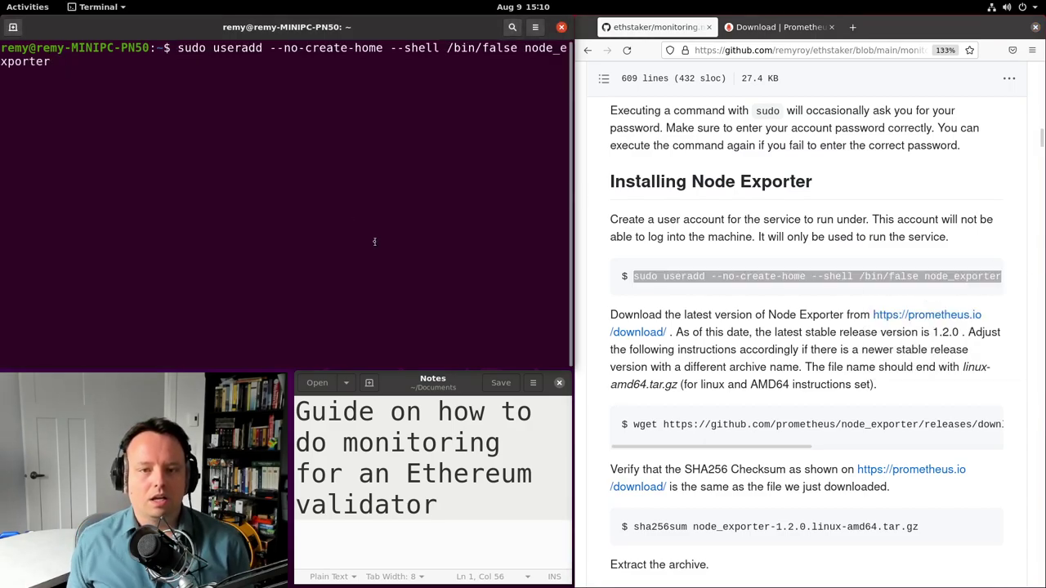
key("Return")
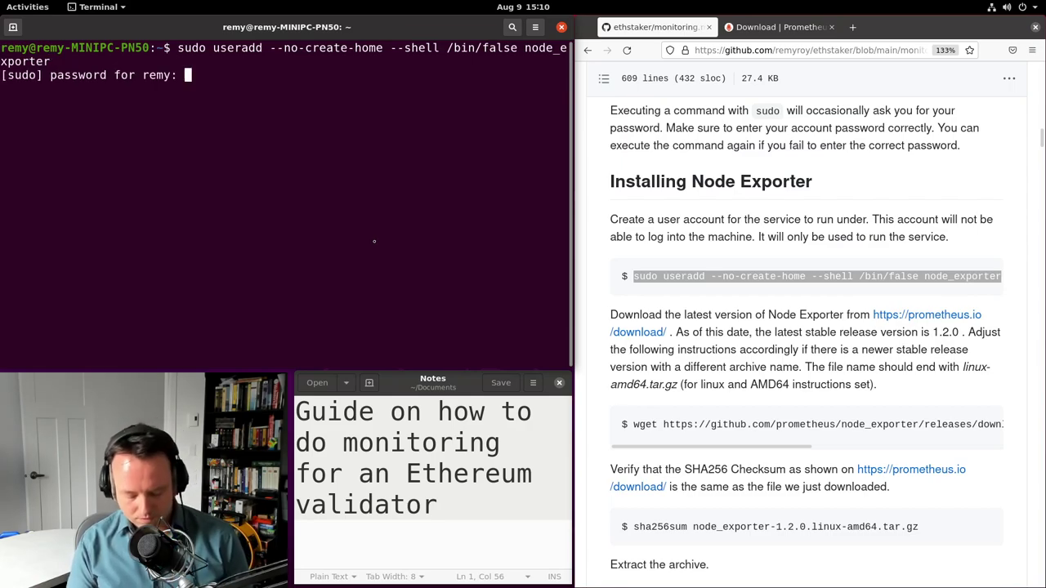
key("Return")
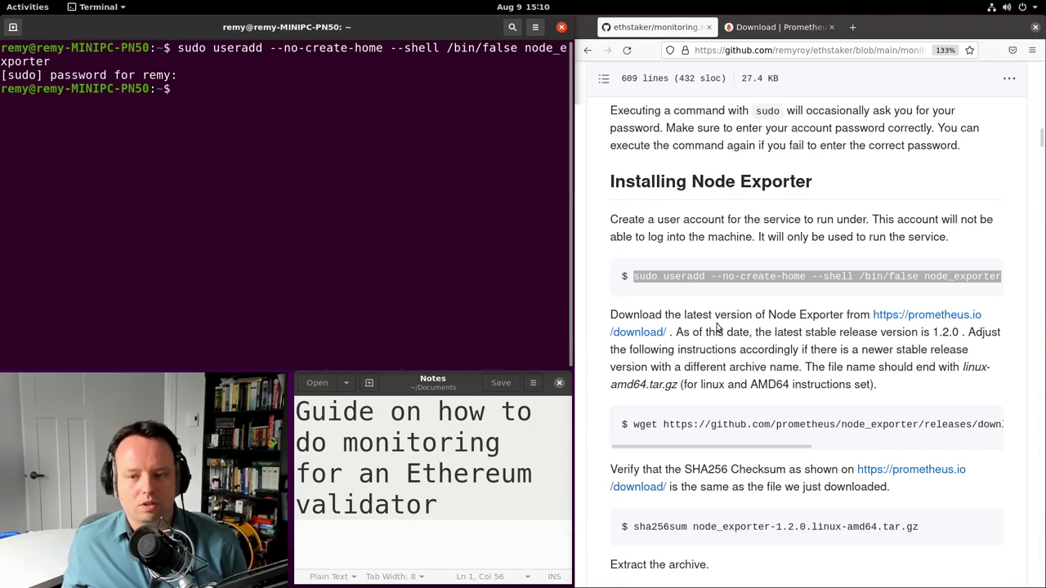
- Reload the guide so its commands reference version 1.2.2
left_click(740, 349)
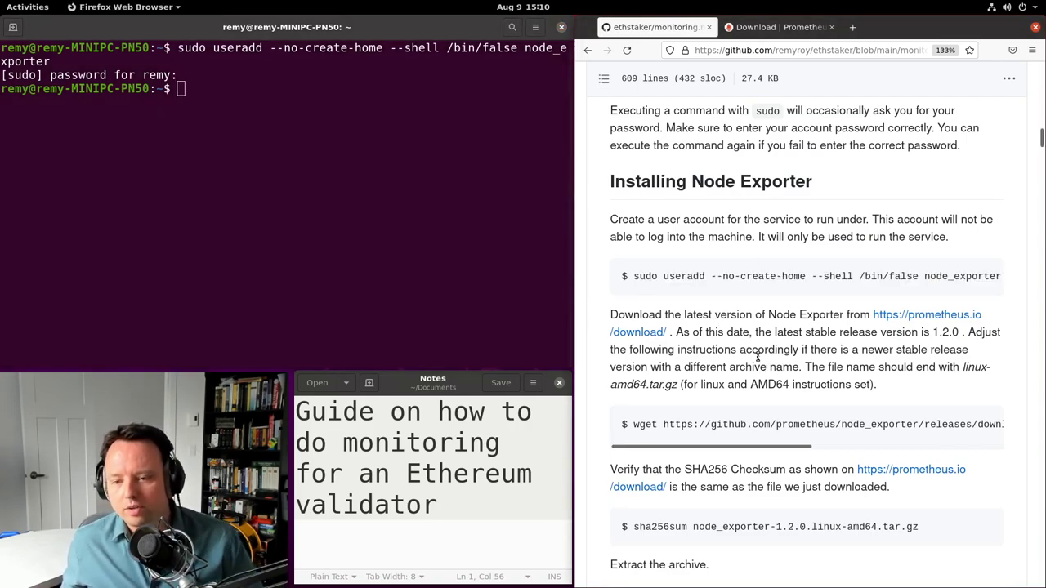
scroll(758, 357, "down", 3)
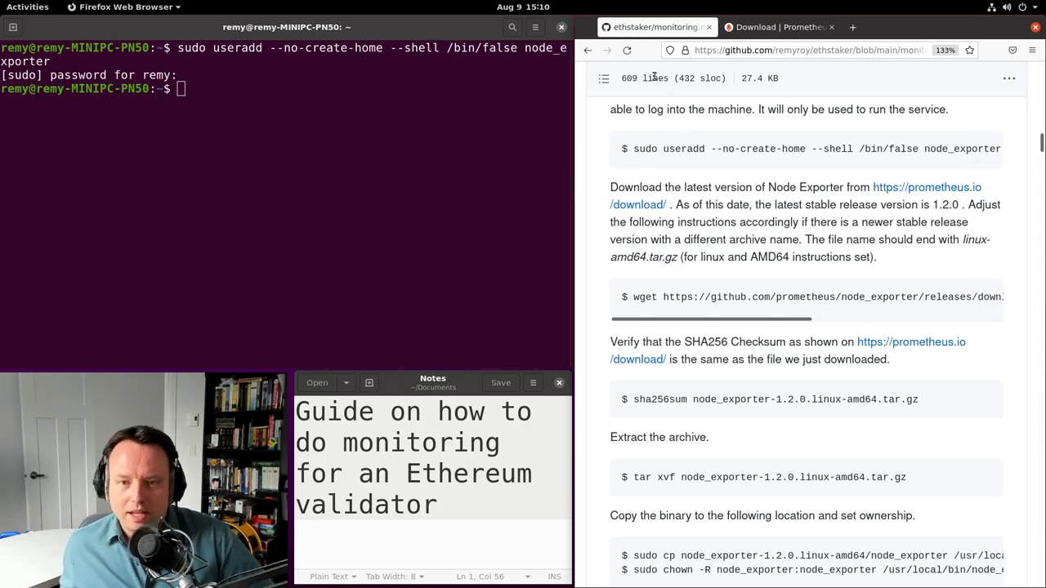
left_click(627, 50)
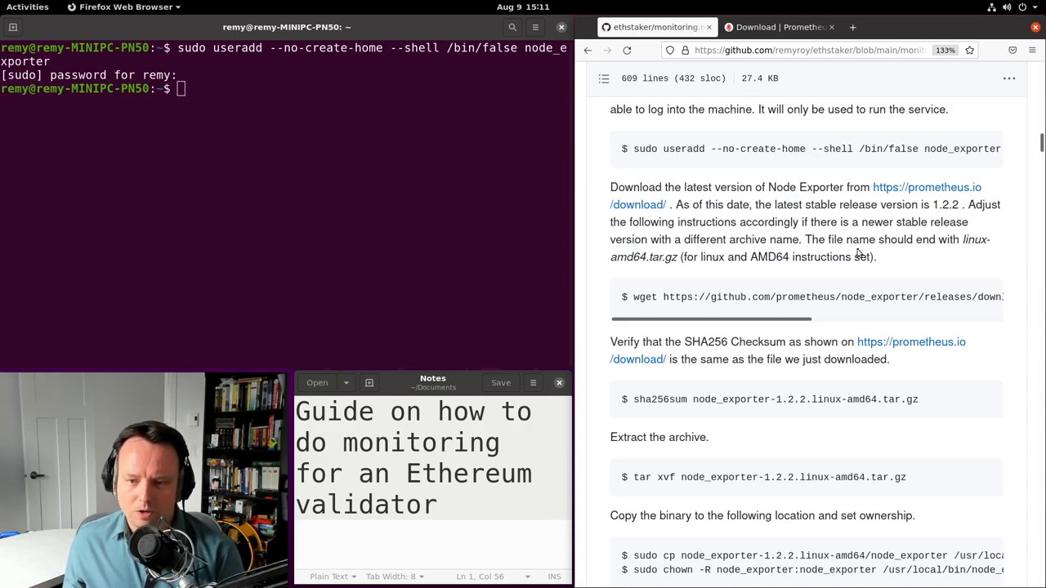
- Confirm prometheus.io lists node_exporter 1.2.2 (2021-08-06), matching the guide's download command
left_click(779, 31)
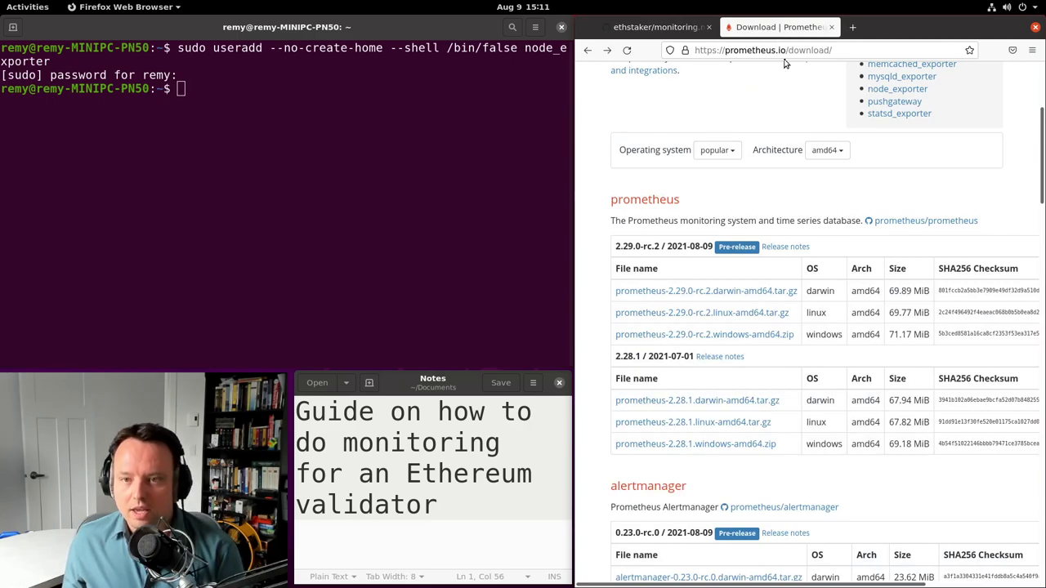
left_click(675, 29)
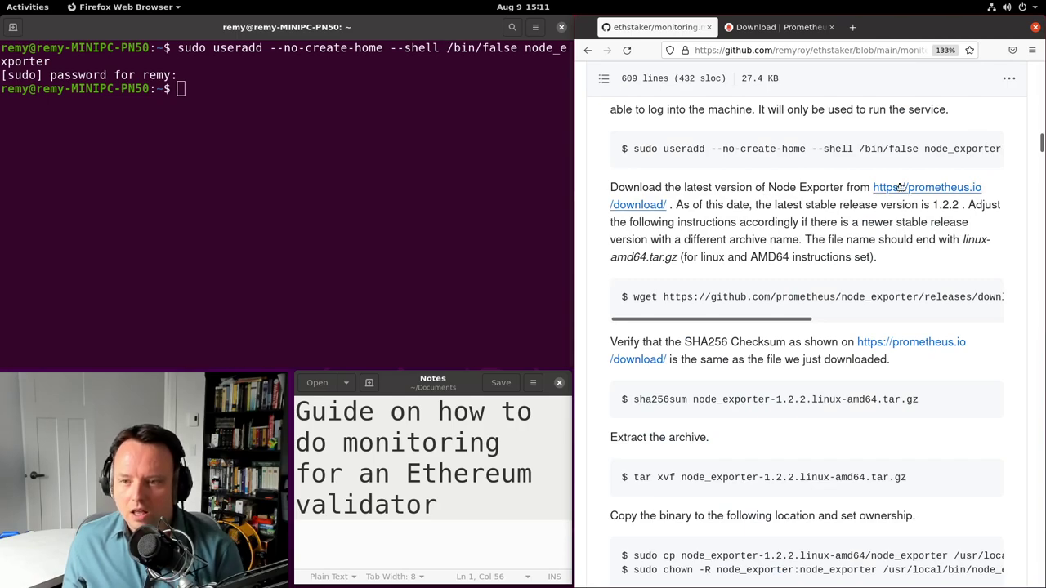
scroll(845, 267, "down", 1)
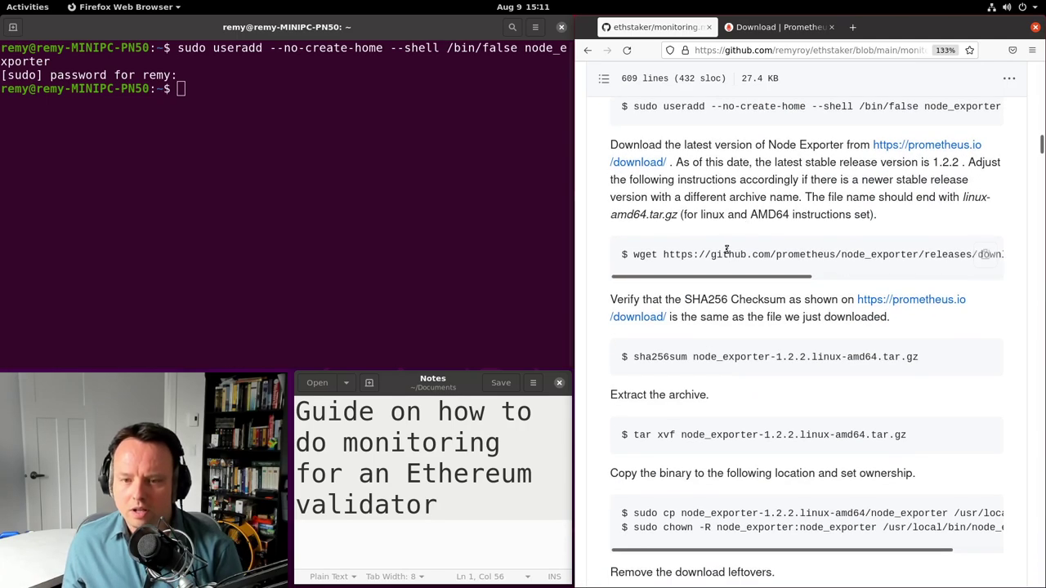
left_click_drag(741, 277, 936, 280)
left_click(783, 33)
scroll(779, 334, "down", 10)
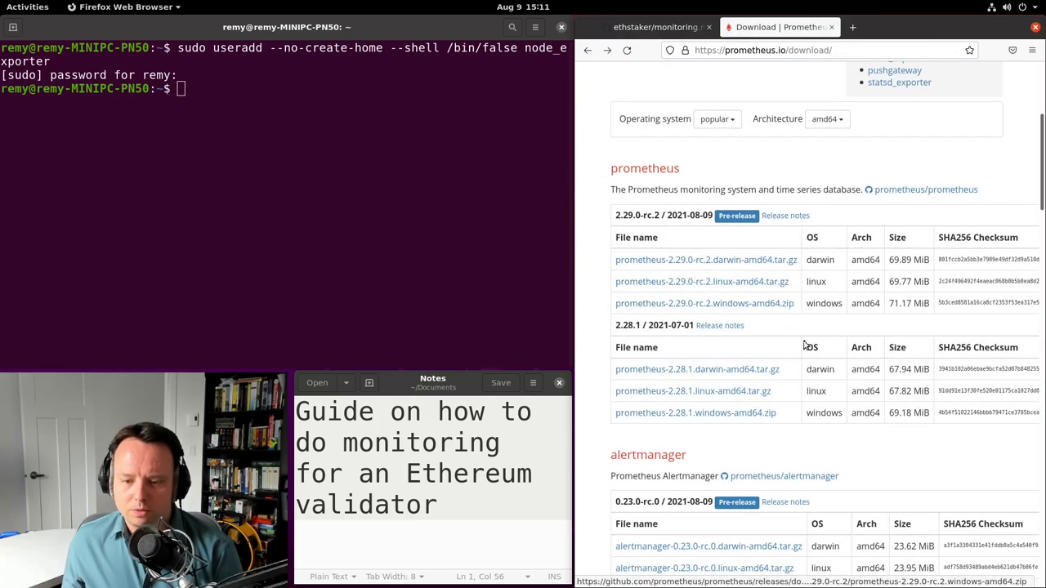
scroll(855, 358, "down", 15)
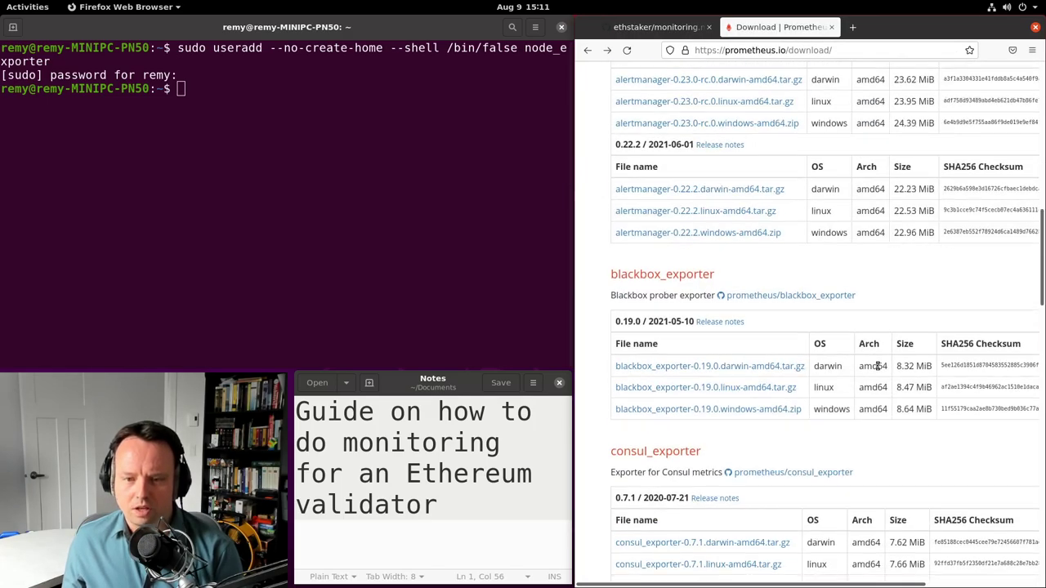
scroll(883, 374, "down", 5)
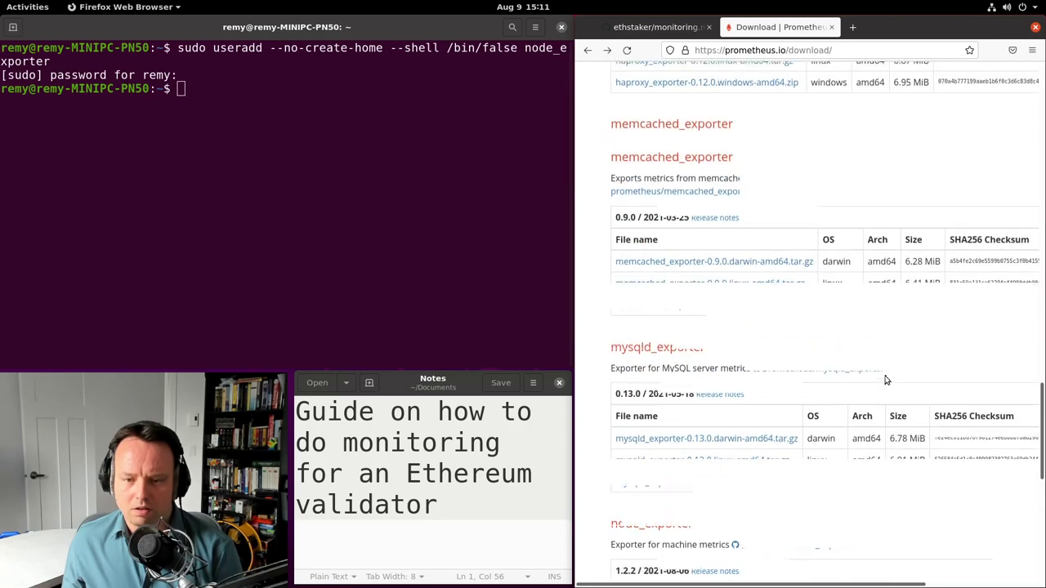
scroll(858, 384, "down", 2)
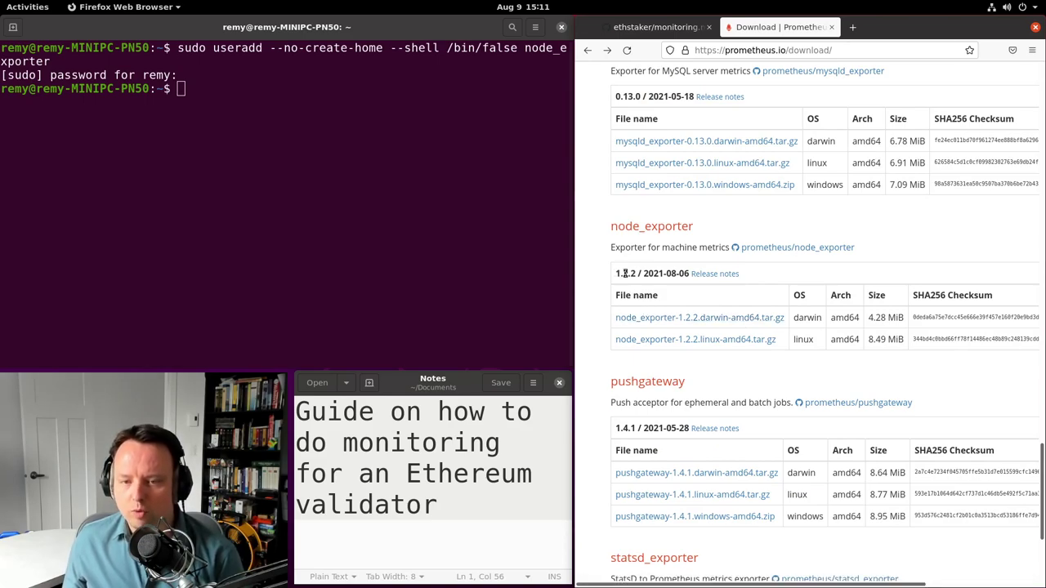
left_click(662, 27)
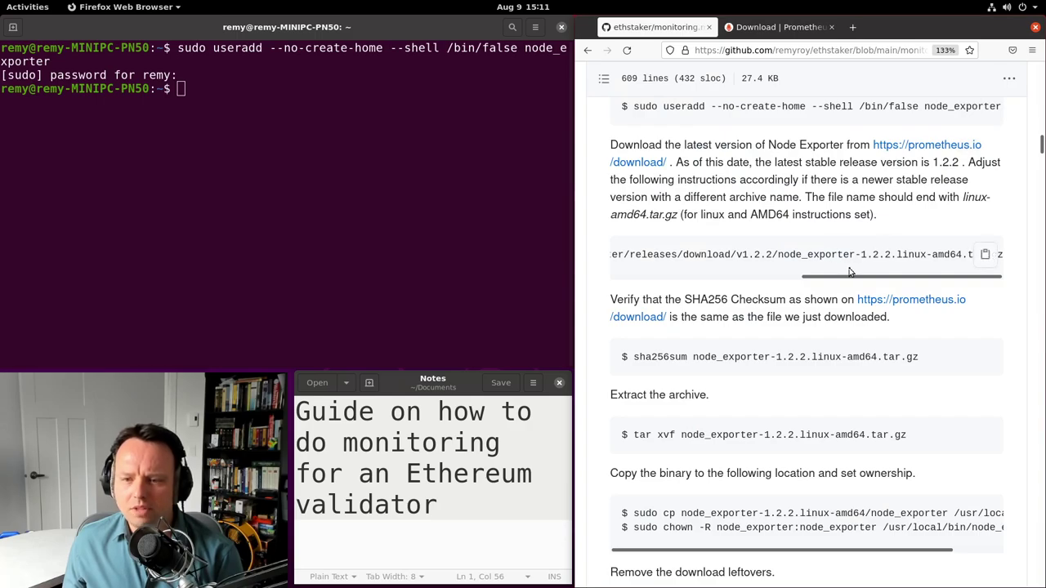
- Download node_exporter-1.2.2.linux-amd64.tar.gz with the guide's wget command
left_click_drag(885, 281, 1007, 255)
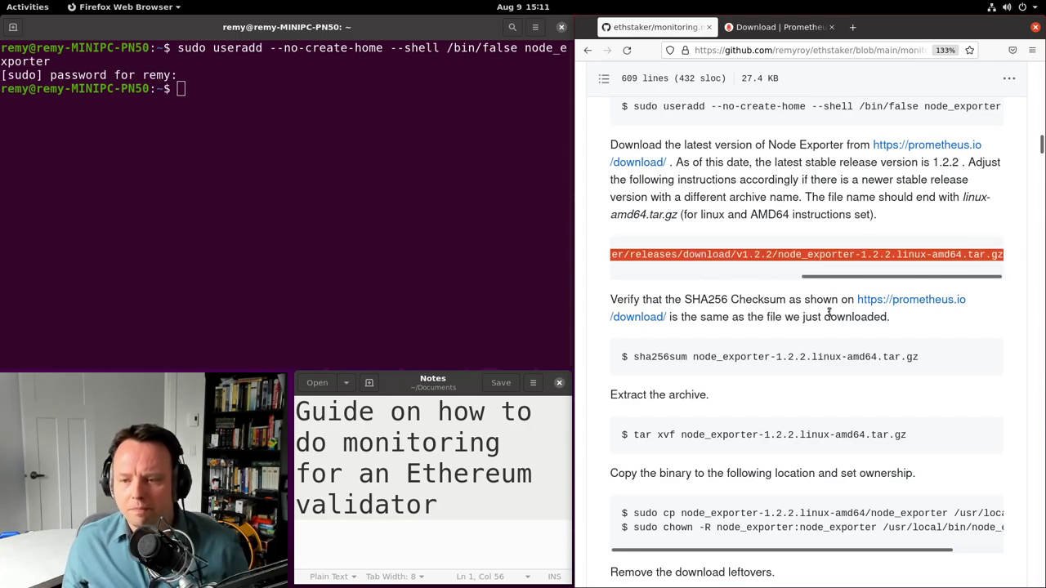
right_click(301, 168)
left_click(327, 205)
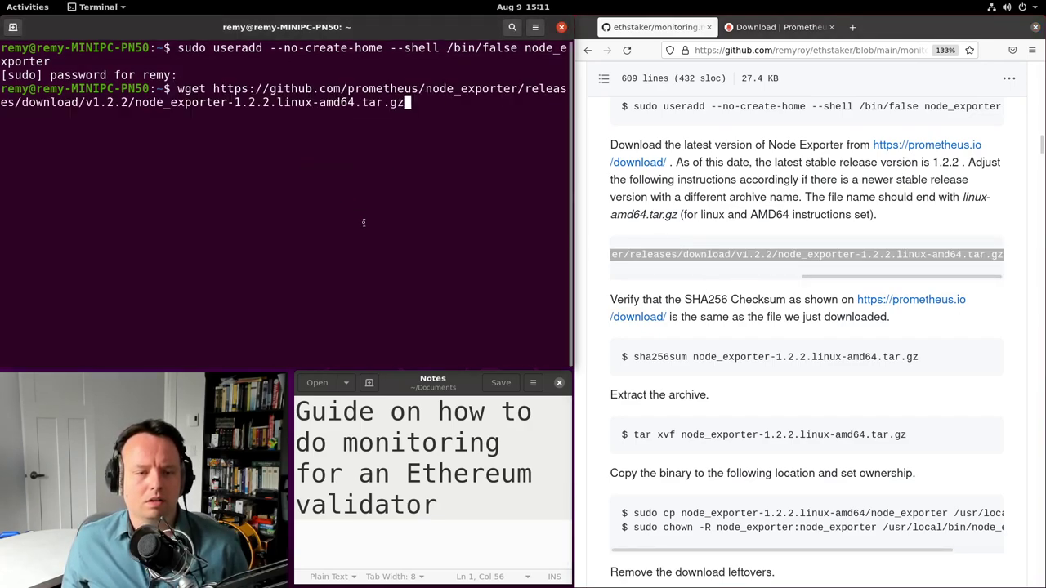
key("Return")
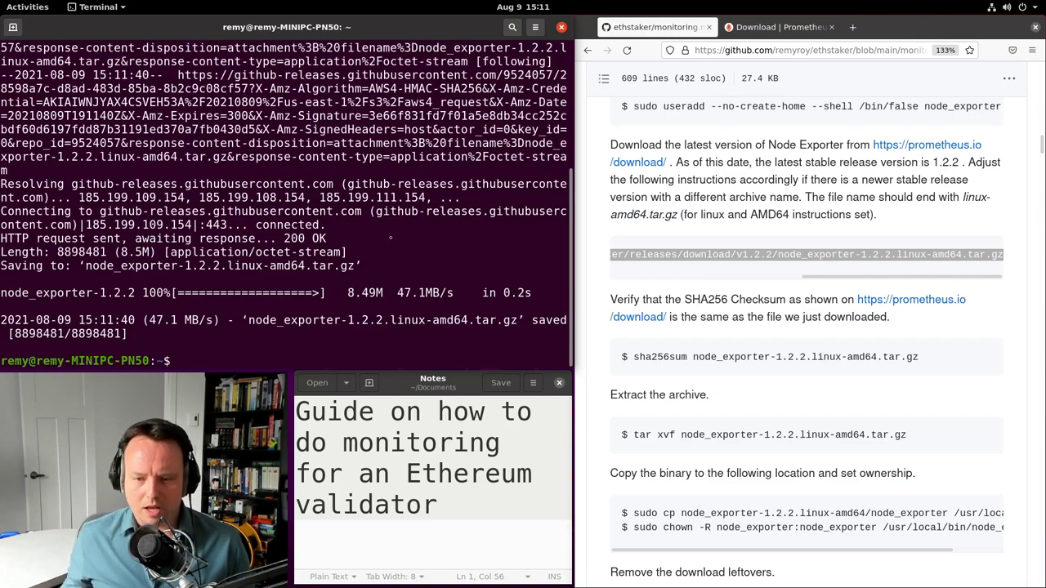
- Run sha256sum on the downloaded archive to print its checksum
left_click_drag(689, 356, 923, 361)
right_click(921, 360)
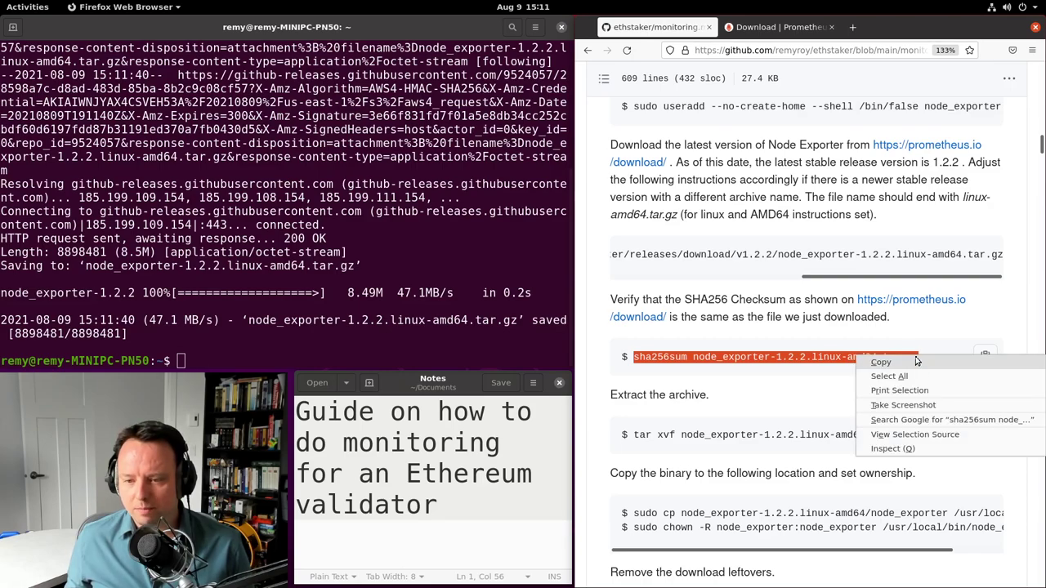
left_click(928, 369)
right_click(434, 259)
left_click(460, 295)
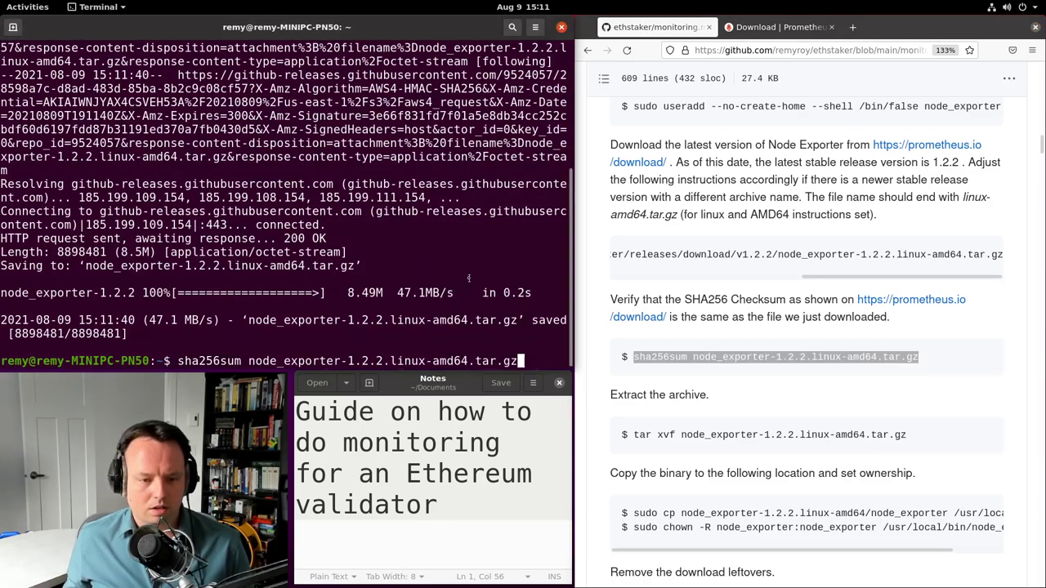
key("Return")
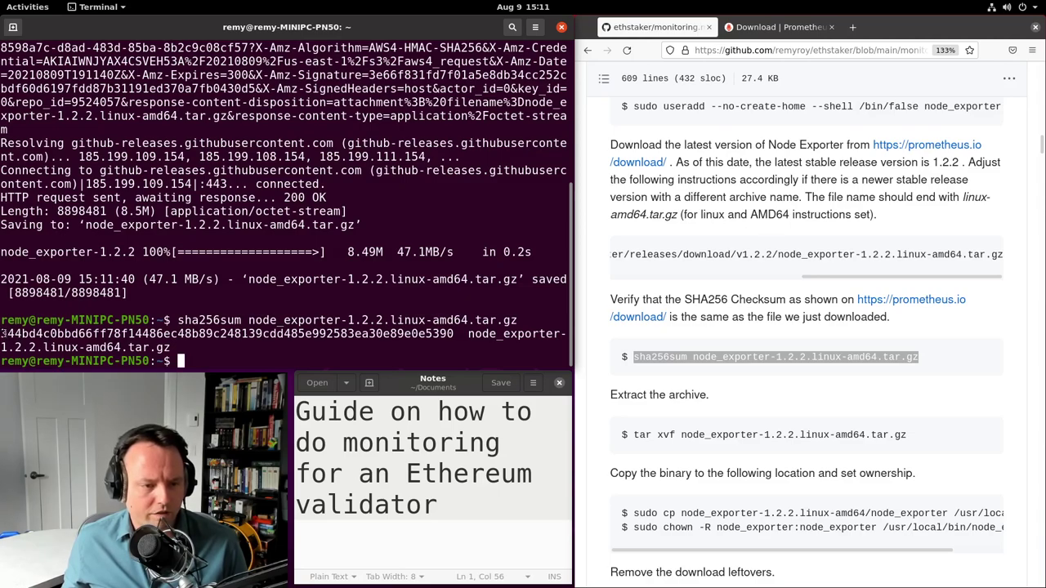
left_click_drag(1, 333, 36, 333)
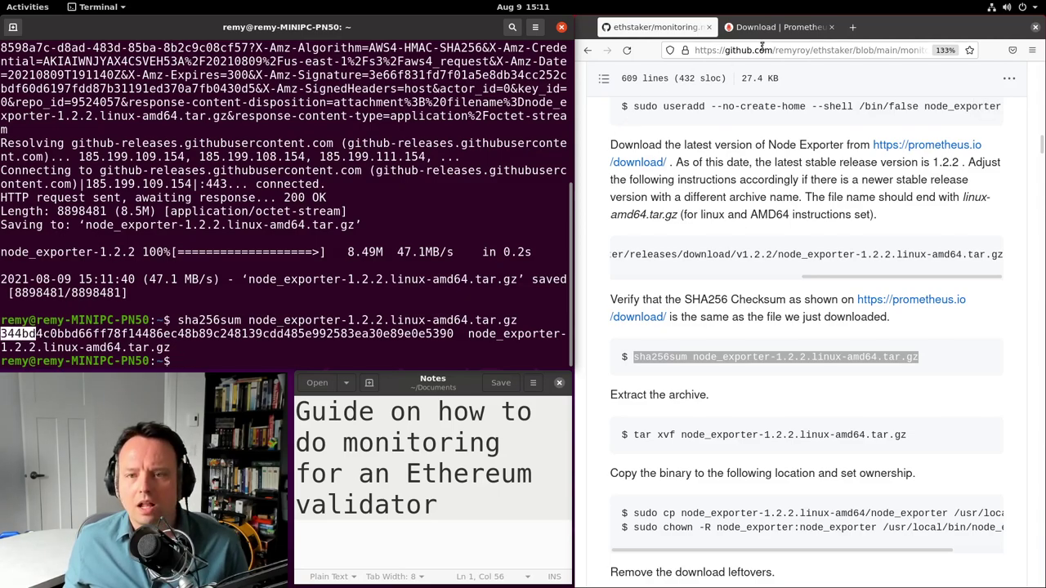
left_click(778, 27)
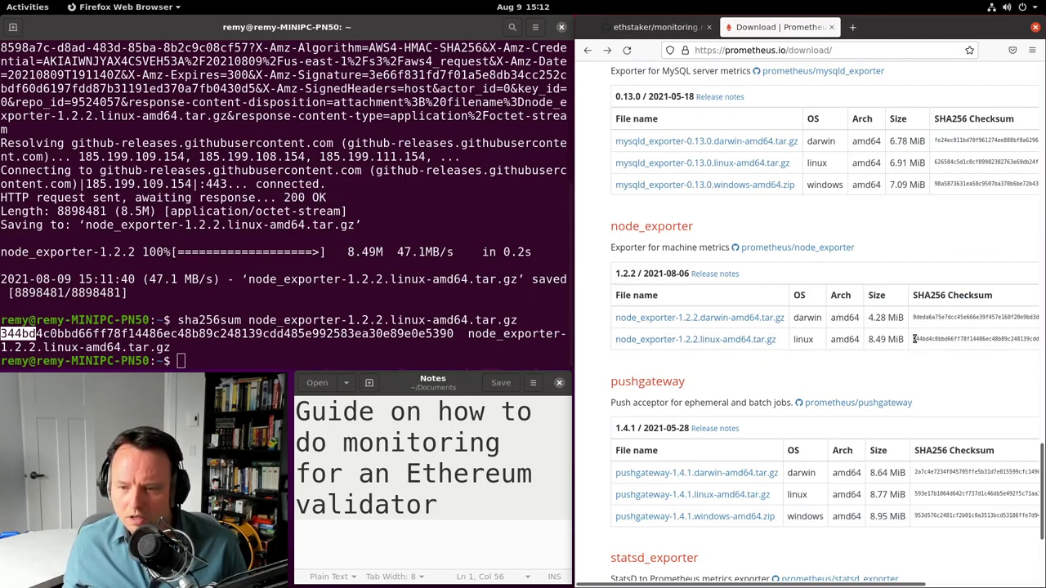
- Find the terminal's printed hash on prometheus.io, matching the linux-amd64 1.2.2 checksum
left_click_drag(914, 338, 948, 338)
left_click(845, 382)
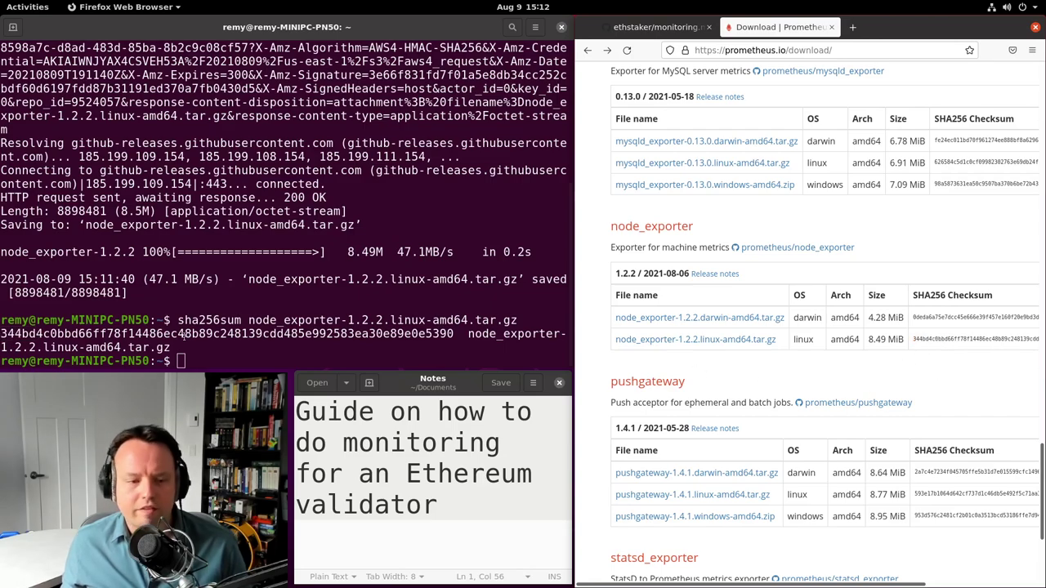
mouse_move(2, 333)
left_mouse_down()
mouse_move(490, 349)
mouse_move(454, 338)
mouse_move(3, 334)
left_mouse_up()
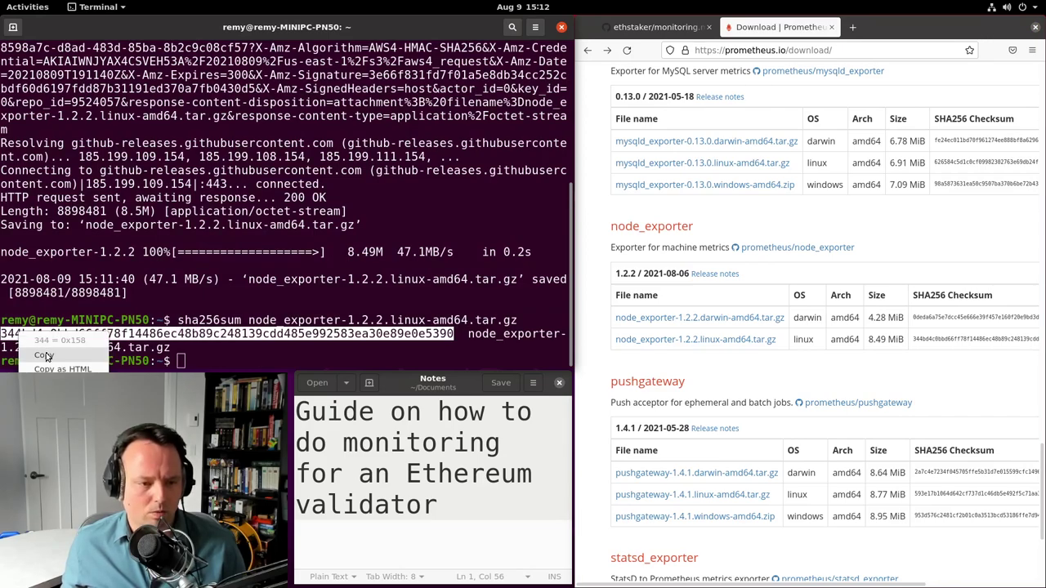
left_click(952, 82)
key("ctrl+f")
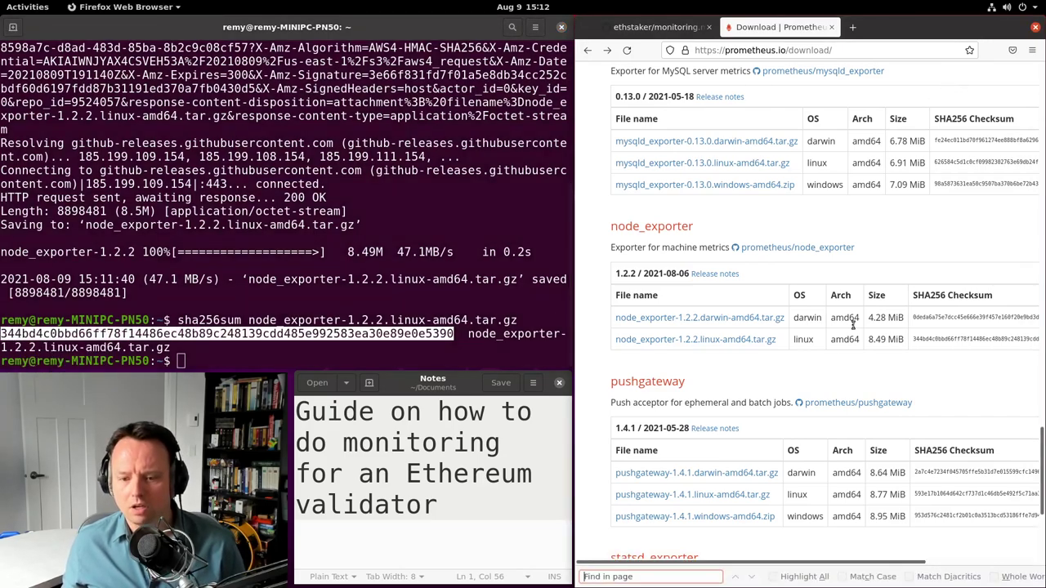
key("ctrl+v")
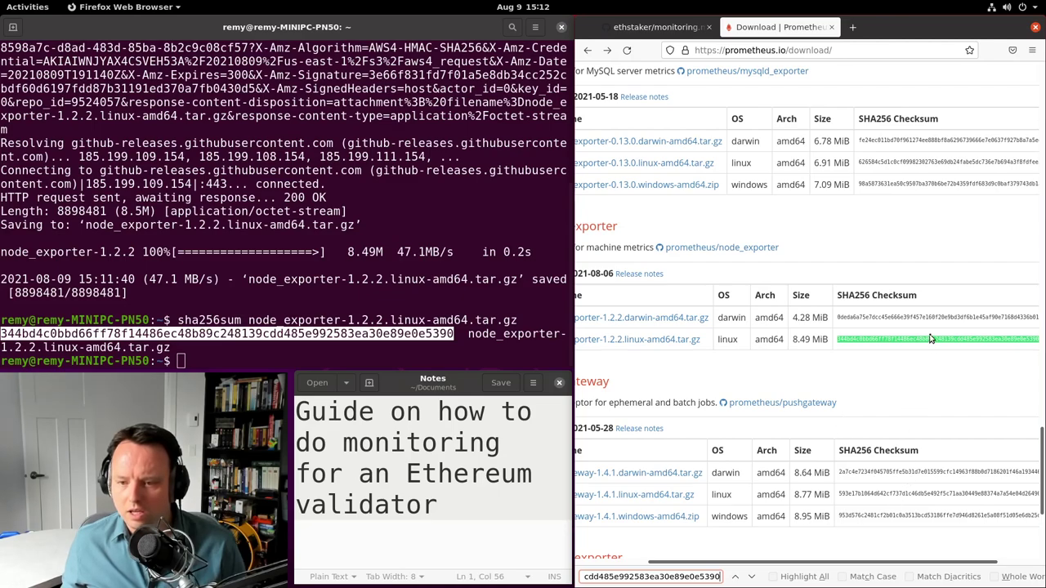
left_click_drag(907, 562, 946, 562)
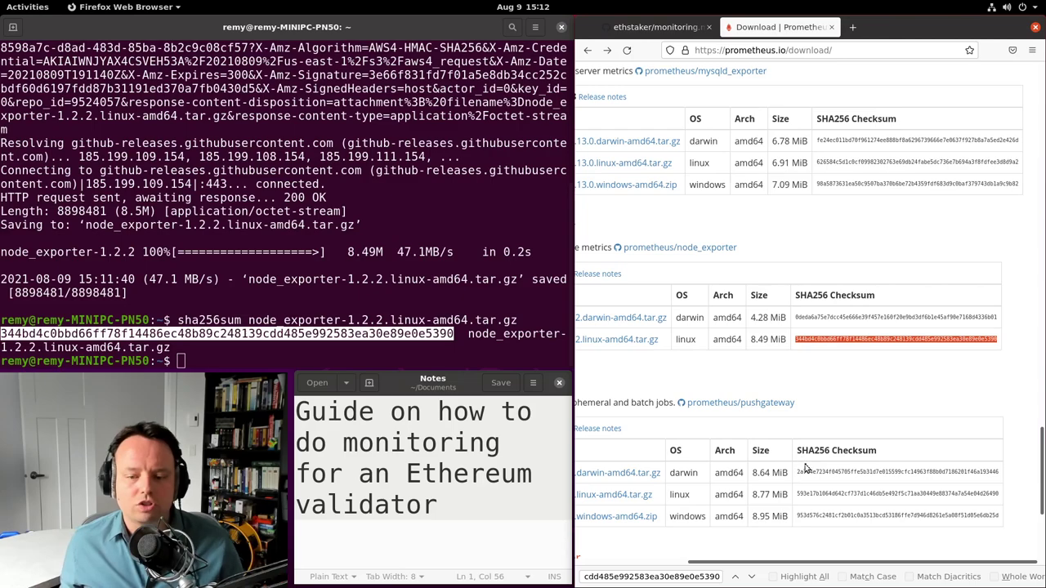
left_click_drag(821, 562, 710, 563)
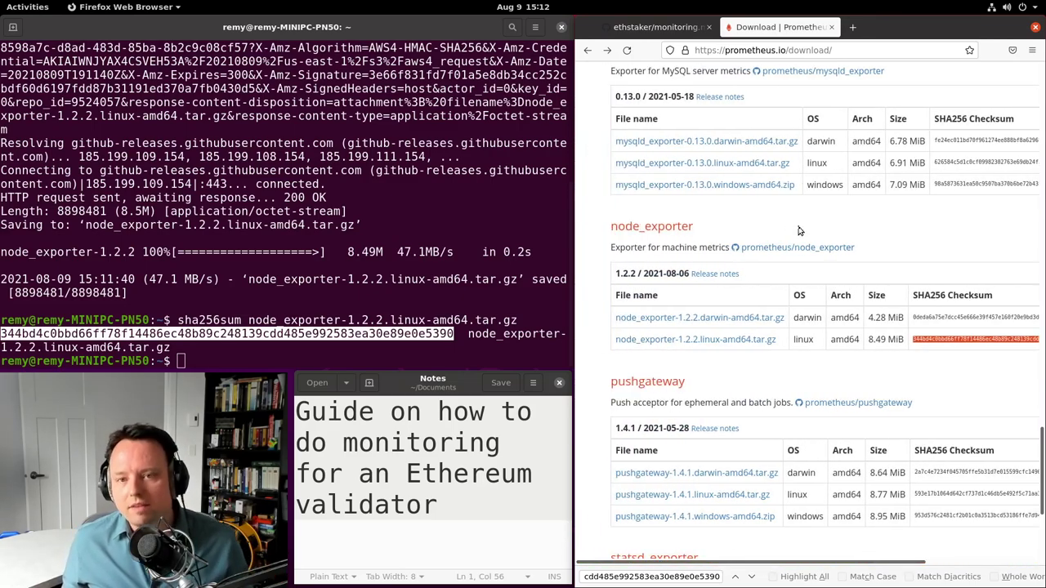
- Extract the node_exporter 1.2.2 archive with the guide's tar command
left_click(653, 27)
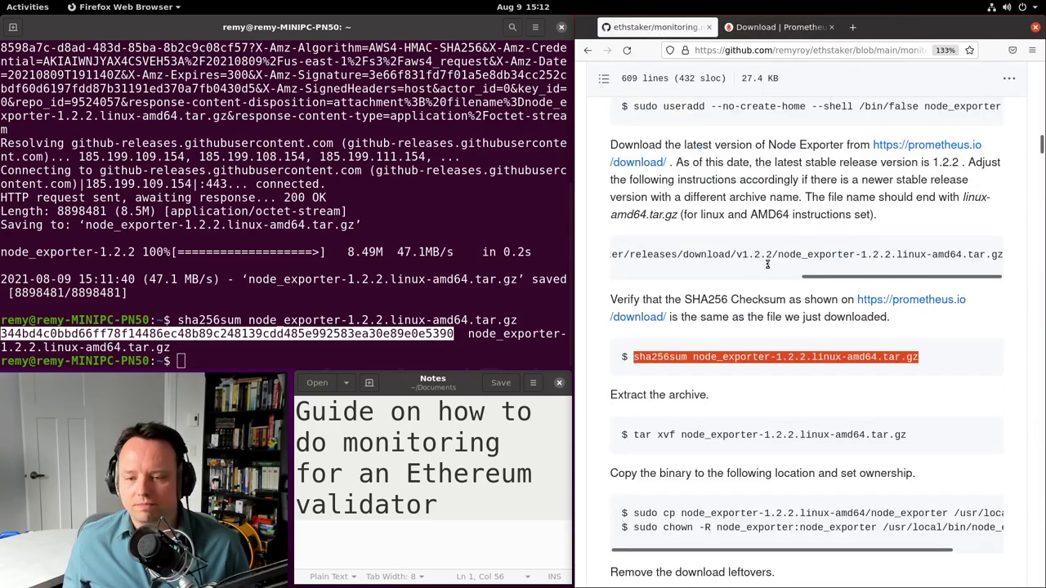
scroll(814, 399, "down", 3)
key("alt+Tab")
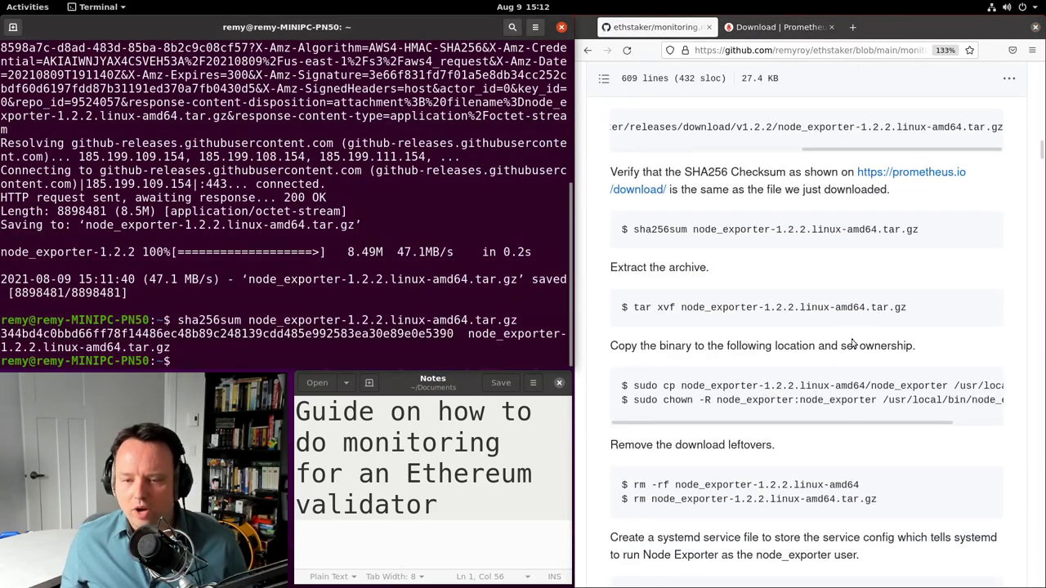
left_click_drag(916, 309, 623, 311)
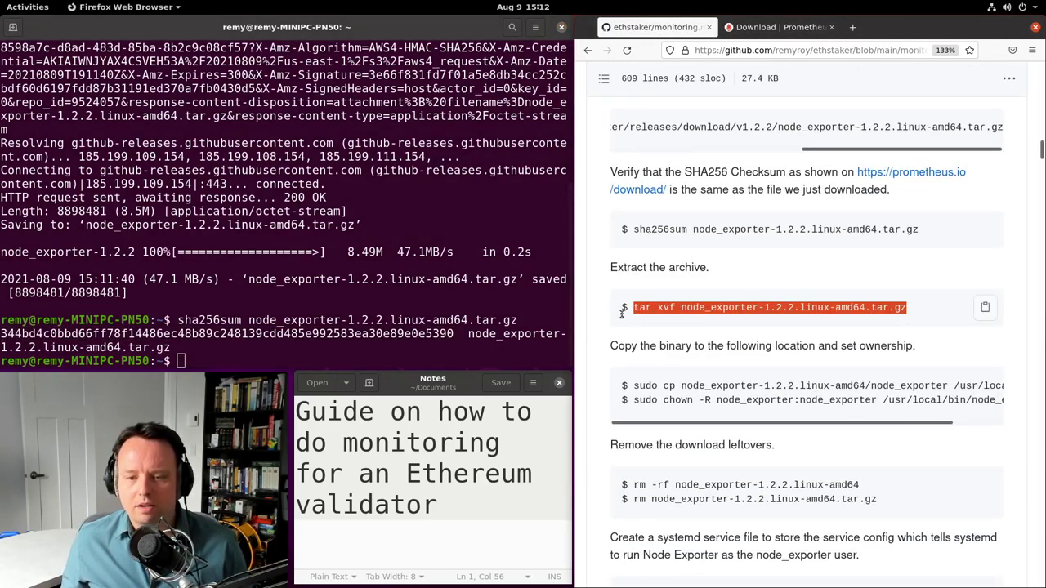
left_click(377, 272)
right_click(376, 272)
left_click(419, 309)
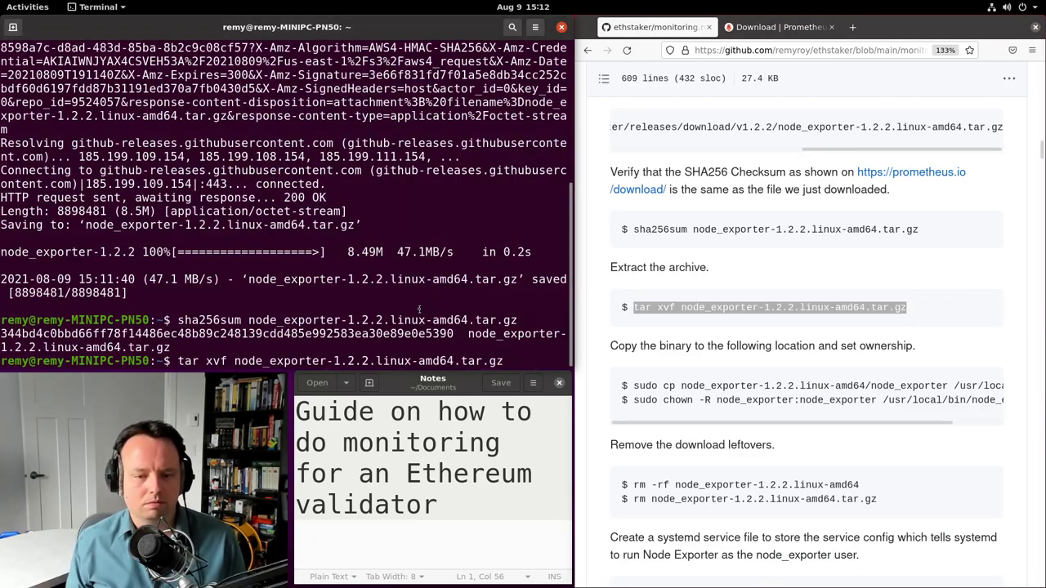
key("Return")
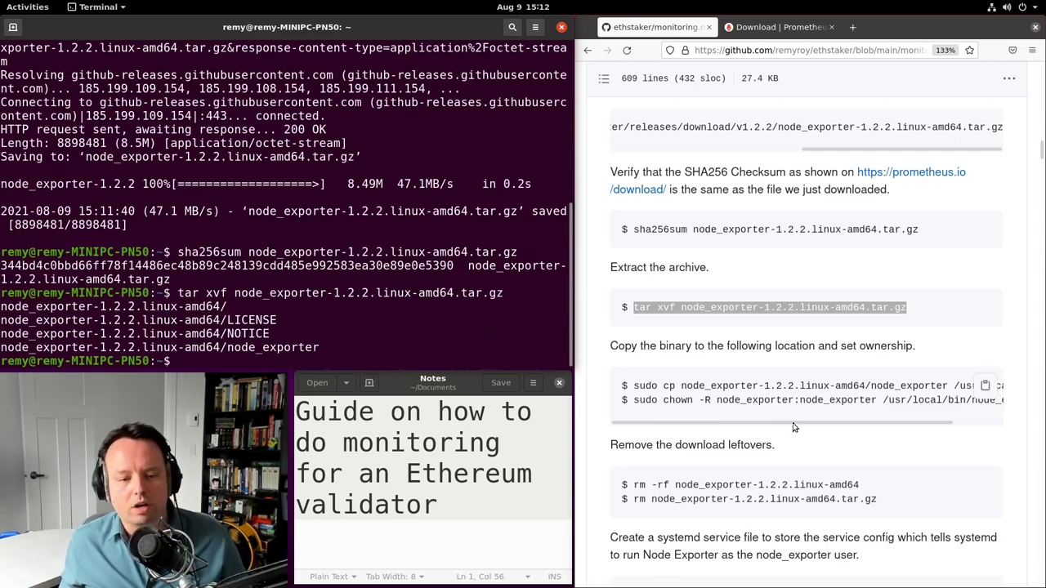
- Copy the node_exporter binary into /usr/local/bin
left_click_drag(793, 427, 826, 426)
left_click_drag(634, 385, 990, 385)
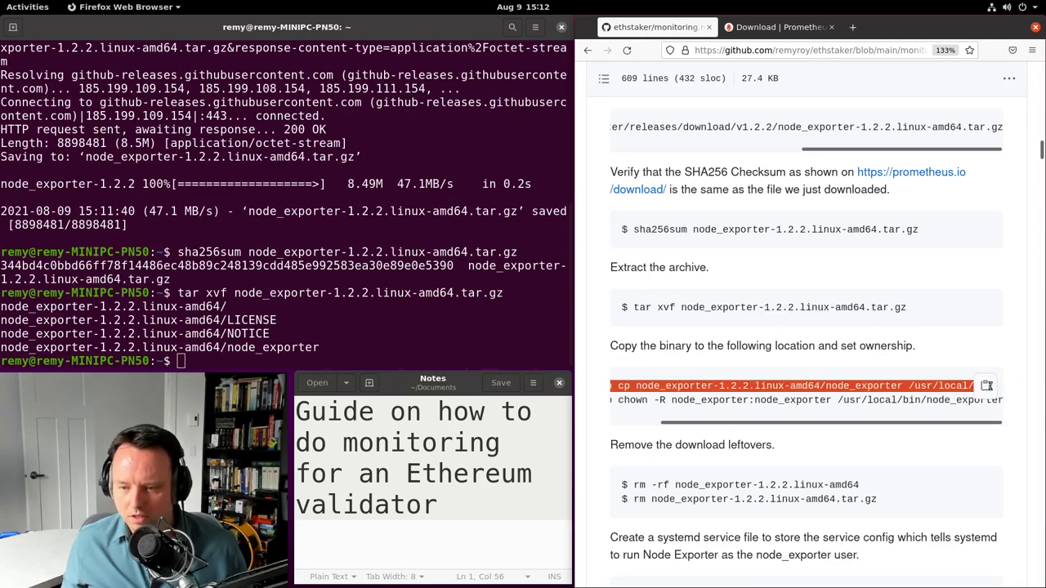
right_click(362, 211)
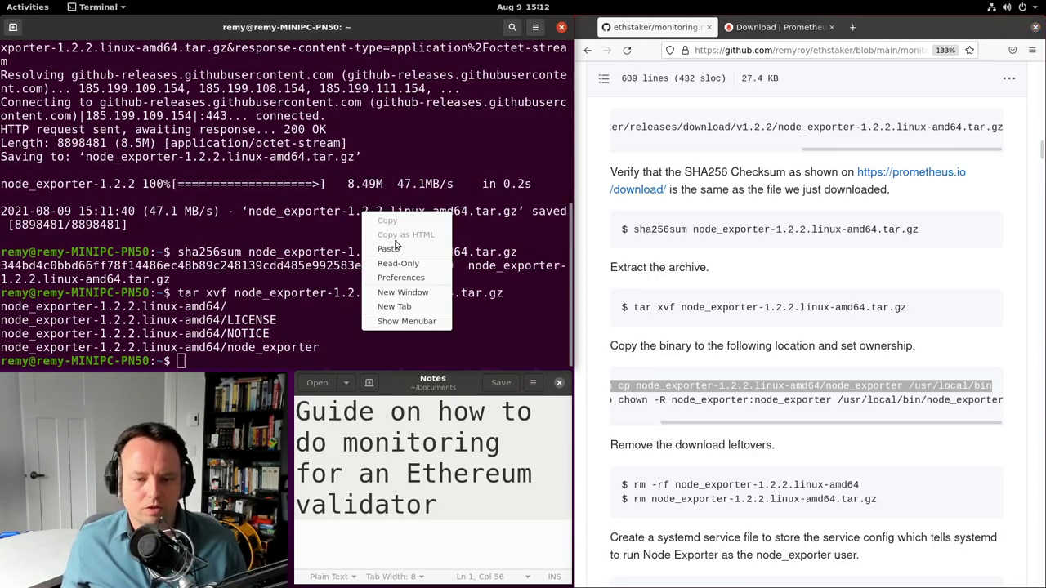
left_click(398, 250)
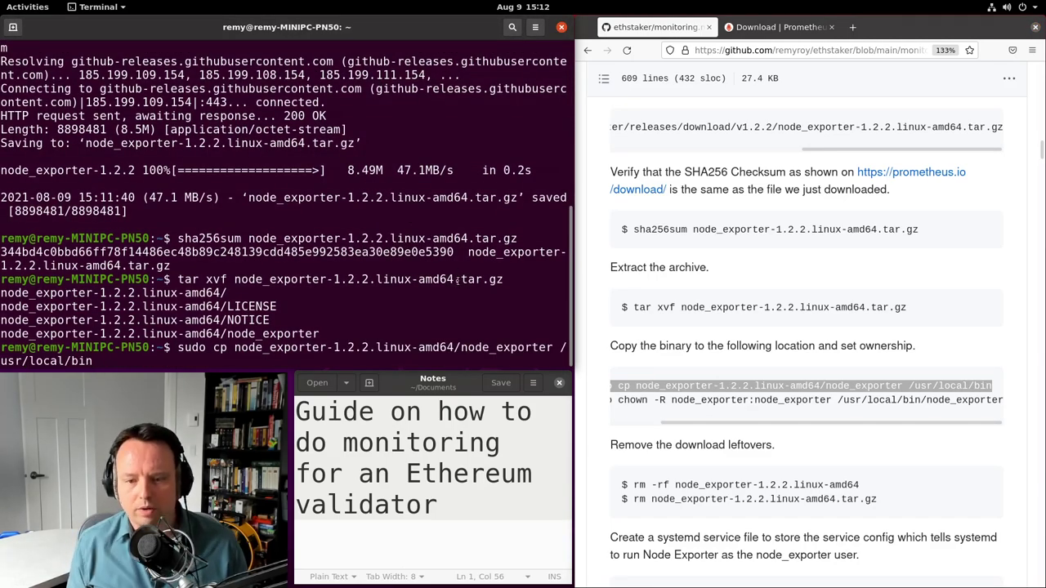
key("Return")
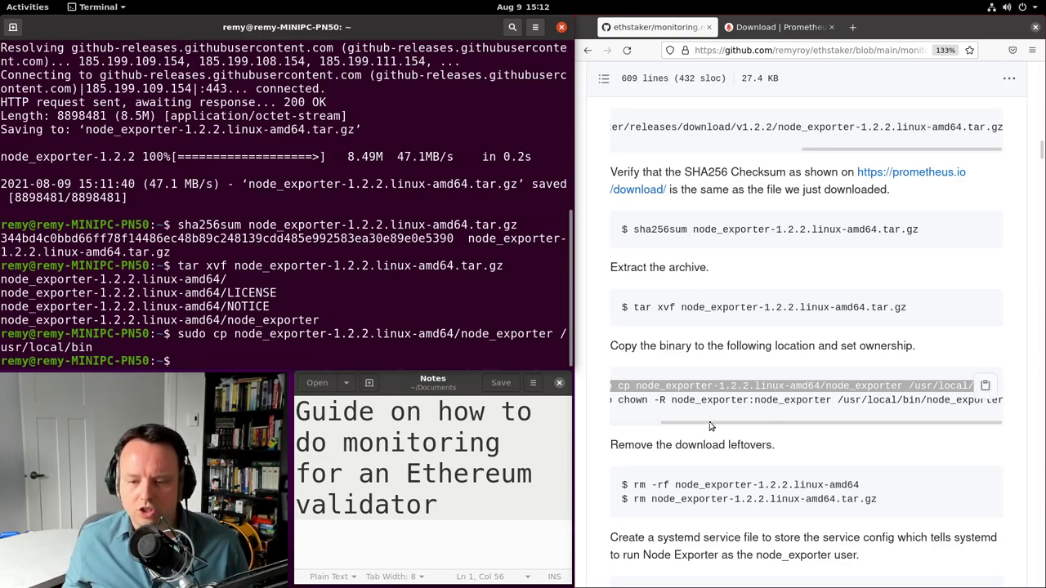
- Try making node_exporter the binary's owner with the guide's chown command
left_click_drag(620, 398, 1013, 404)
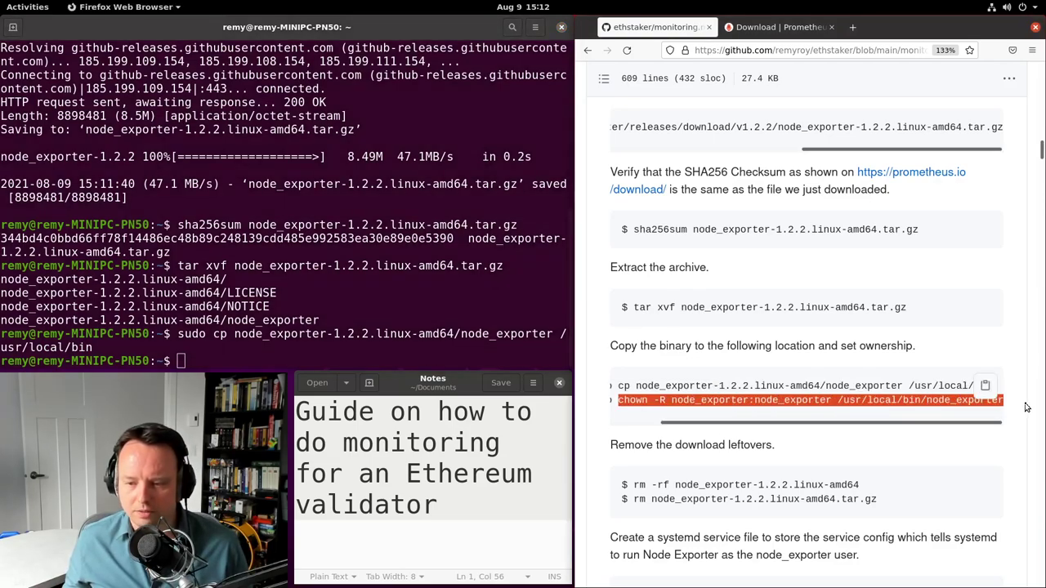
right_click(946, 402)
left_click(960, 411)
right_click(357, 280)
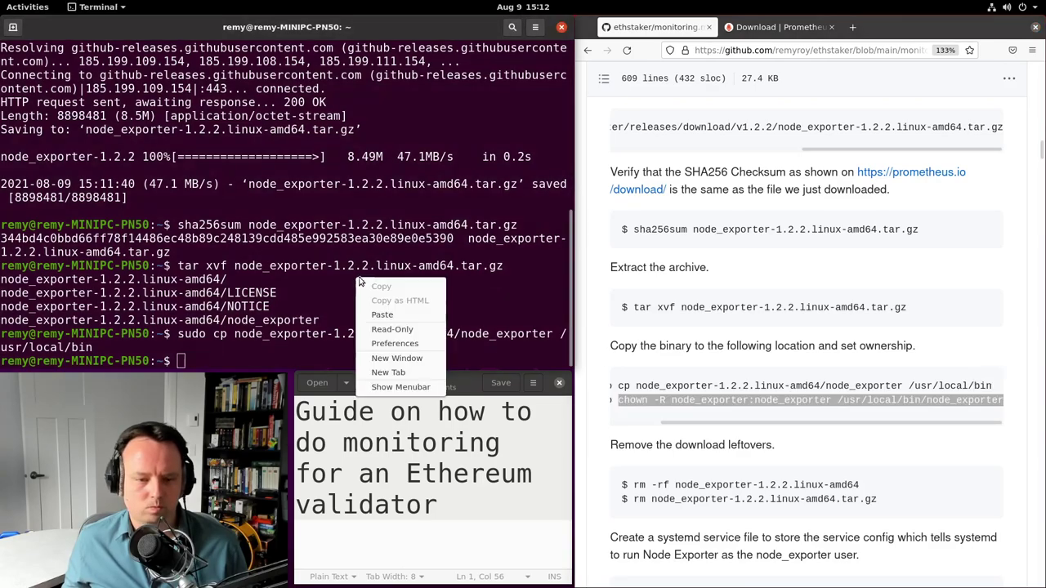
left_click(401, 315)
key("Return")
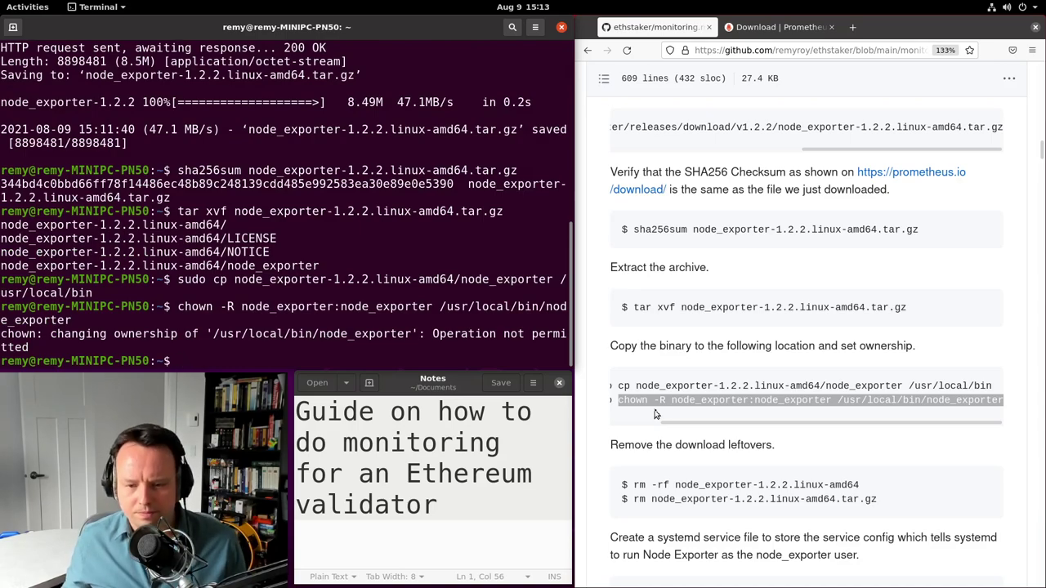
- Rerun chown with sudo so node_exporter owns /usr/local/bin/node_exporter
left_click_drag(690, 422, 946, 402)
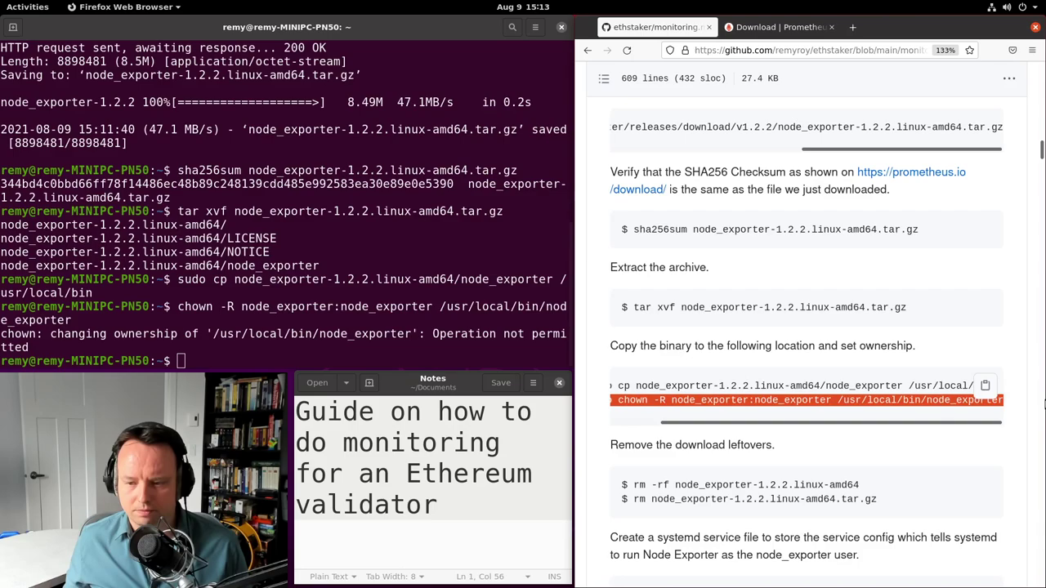
right_click(944, 405)
left_click(944, 416)
right_click(422, 264)
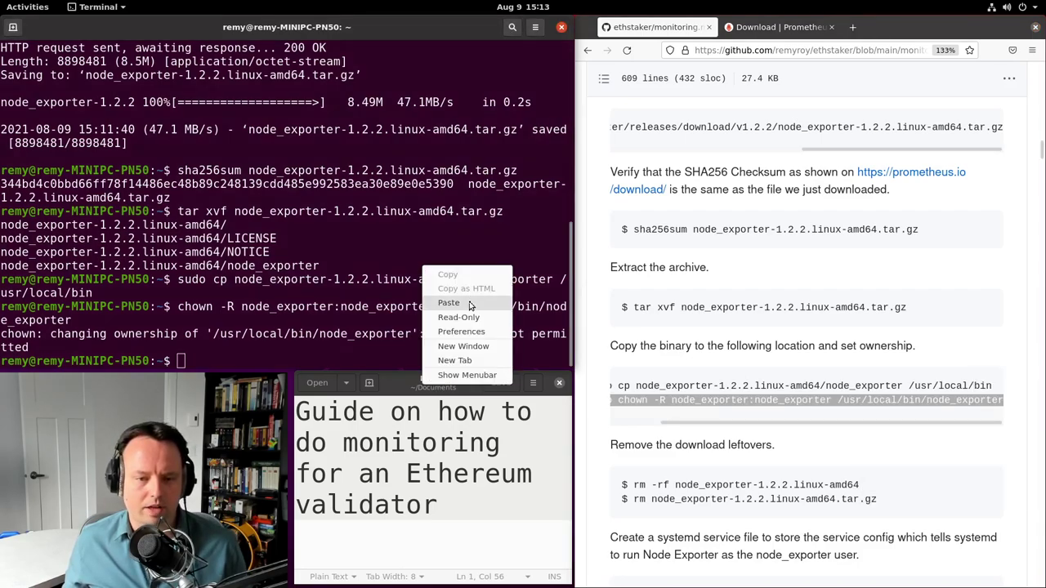
left_click(470, 304)
key("Return")
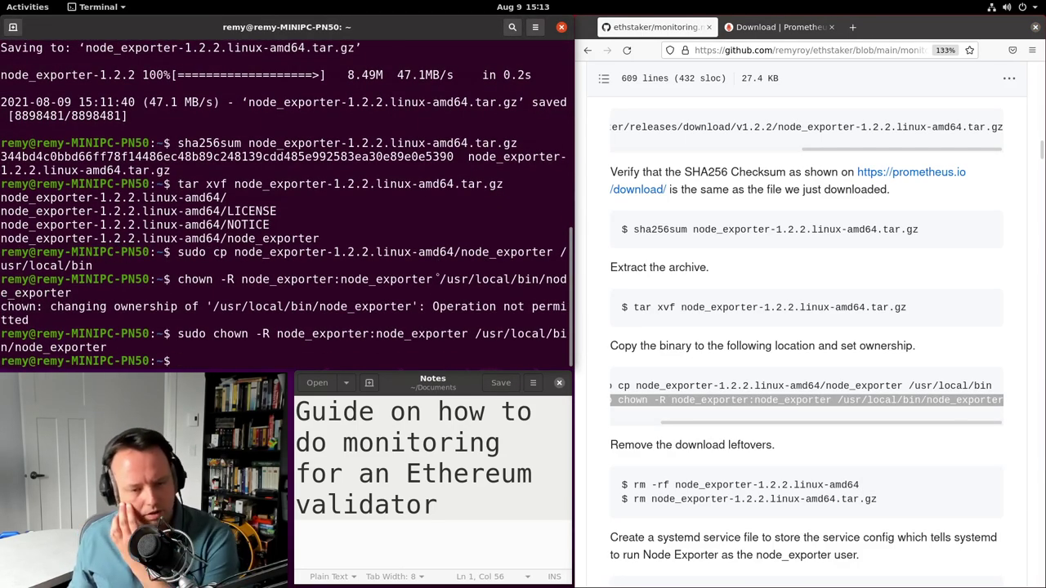
left_click(781, 444)
- Delete the extracted node_exporter folder with rm -rf
scroll(721, 286, "down", 3)
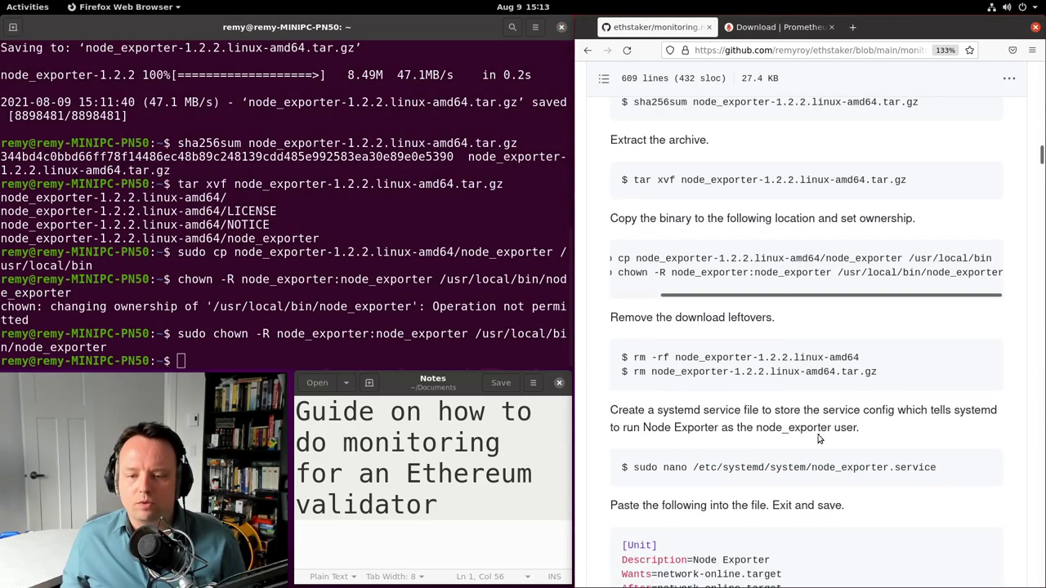
left_click_drag(635, 230, 879, 234)
right_click(843, 231)
left_click(856, 243)
left_click(316, 219)
right_click(350, 222)
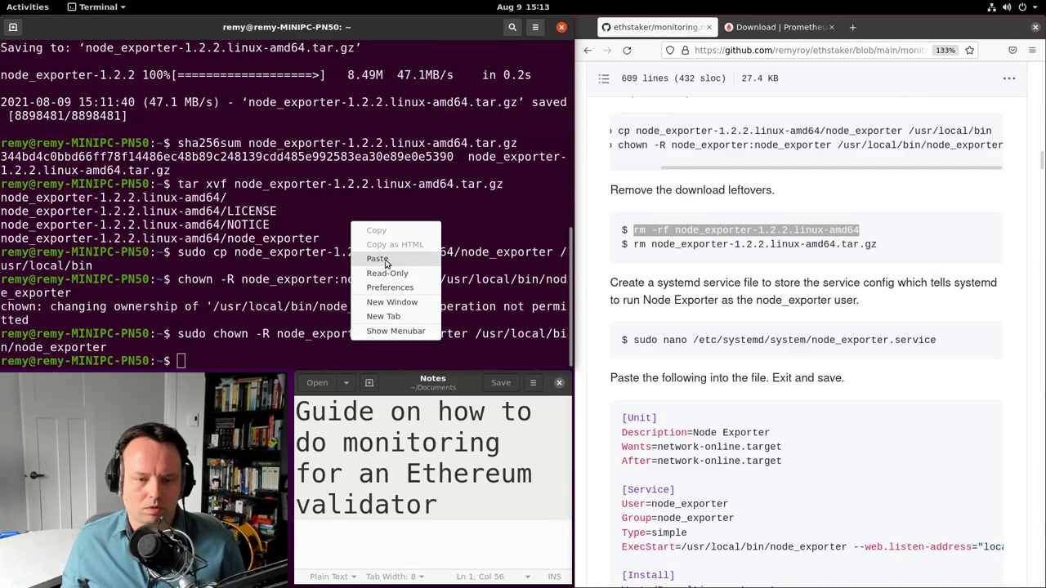
left_click(378, 260)
key("Return")
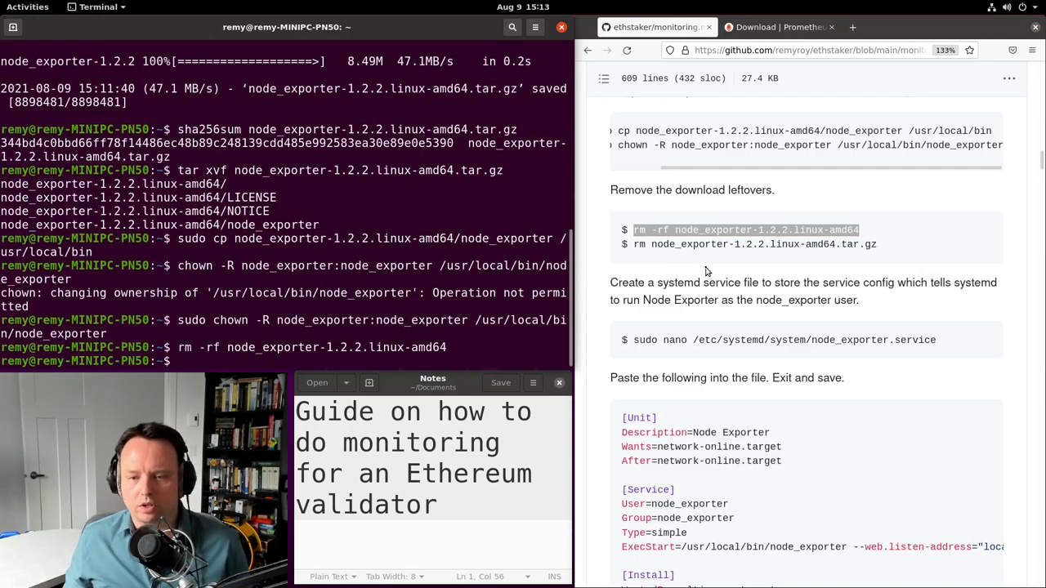
- Delete the downloaded node_exporter tar.gz archive
left_click_drag(634, 244, 891, 249)
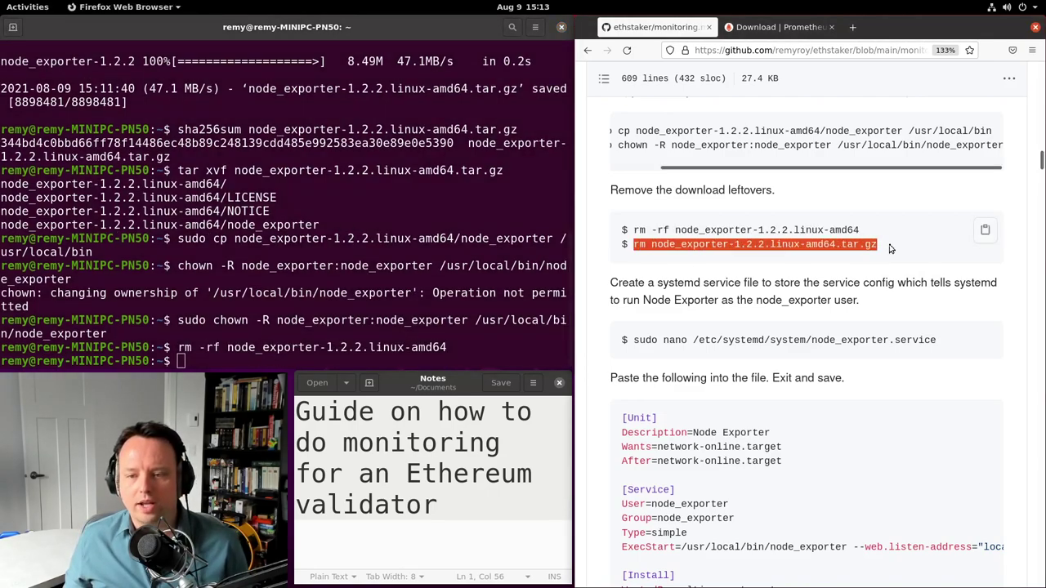
right_click(848, 246)
left_click(868, 254)
left_click(437, 259)
right_click(368, 219)
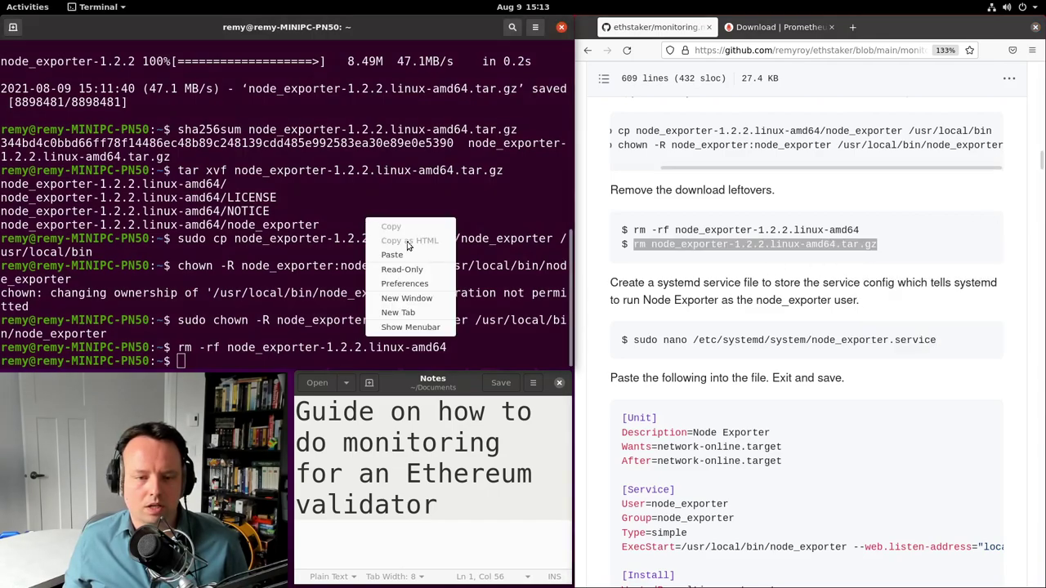
left_click(393, 254)
key("Return")
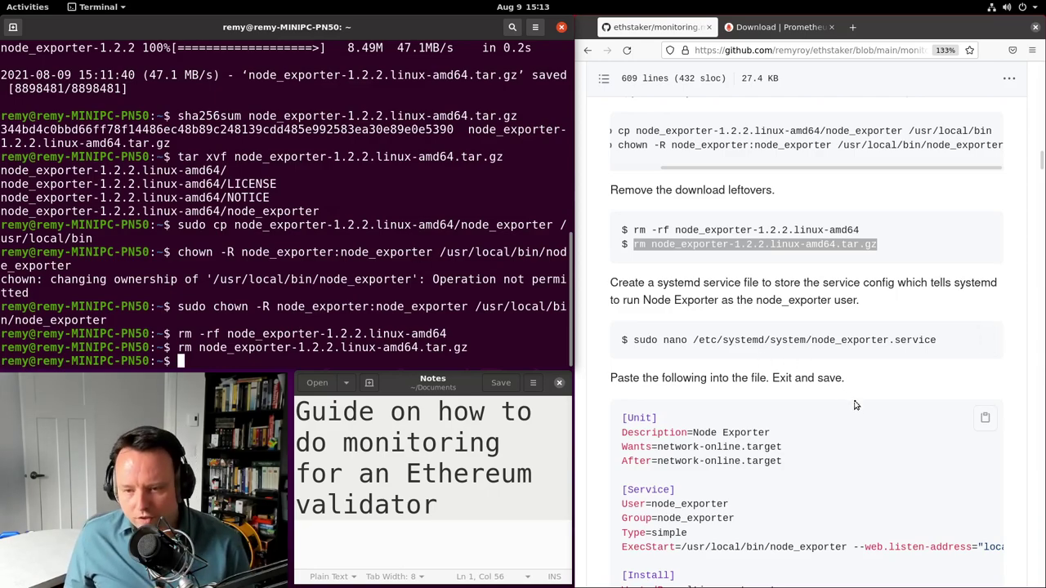
- Paste sudo nano /etc/systemd/system/node_exporter.service at the terminal prompt
scroll(855, 406, "down", 1)
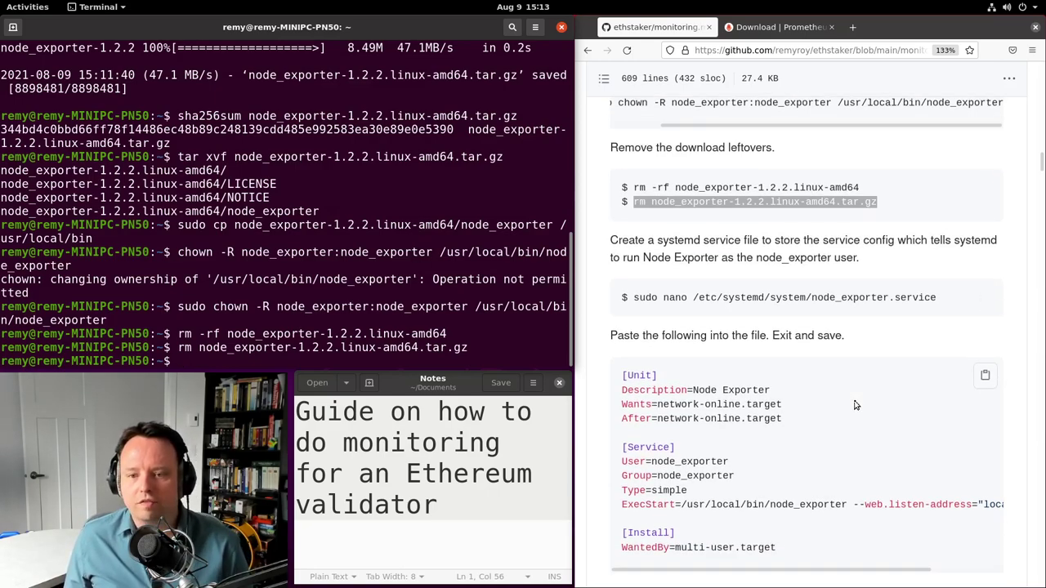
scroll(827, 378, "down", 2)
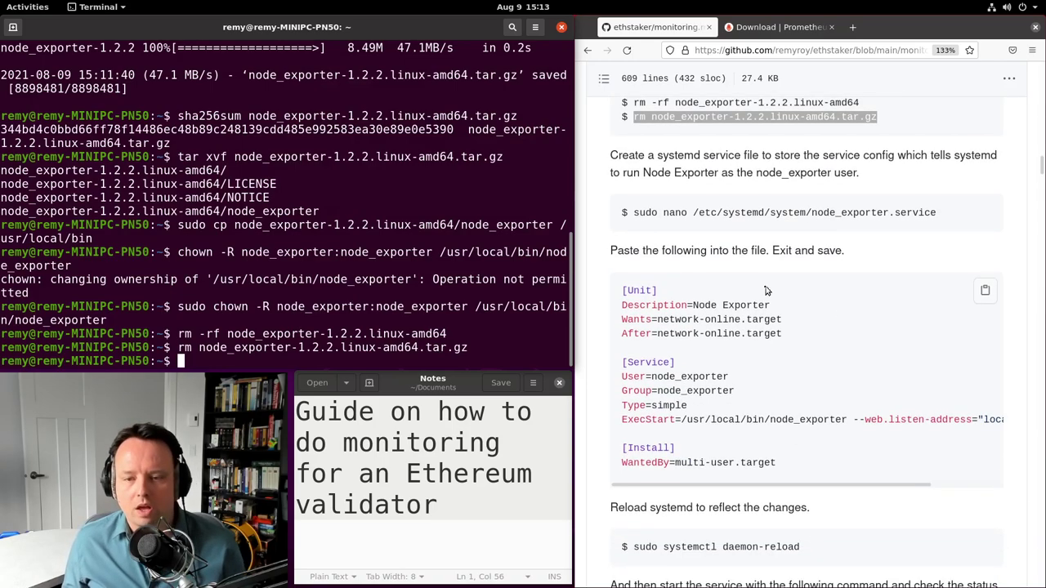
left_click_drag(634, 212, 935, 213)
right_click(936, 214)
left_click(960, 224)
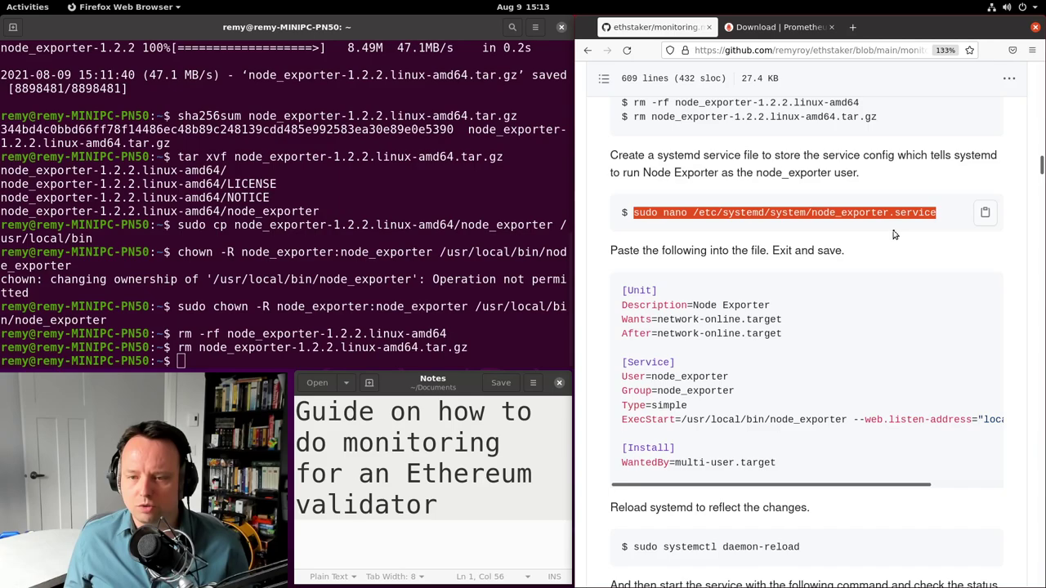
left_click(893, 235)
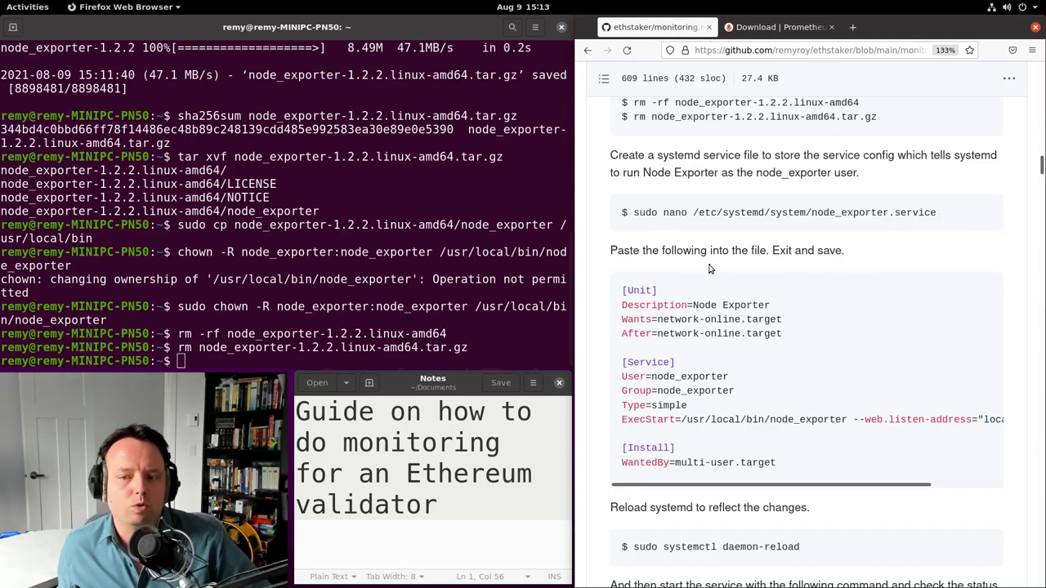
right_click(309, 230)
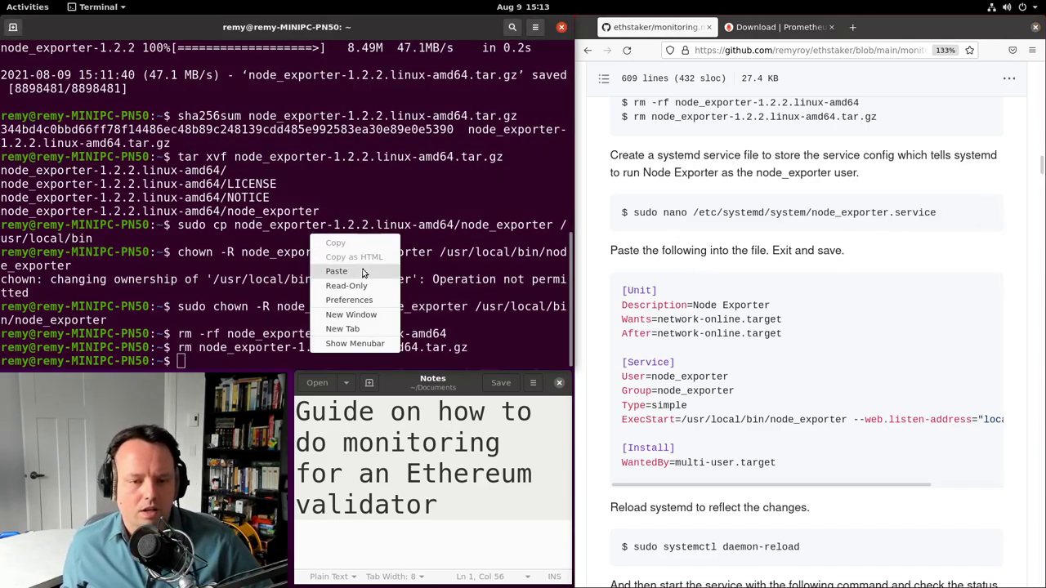
left_click(343, 270)
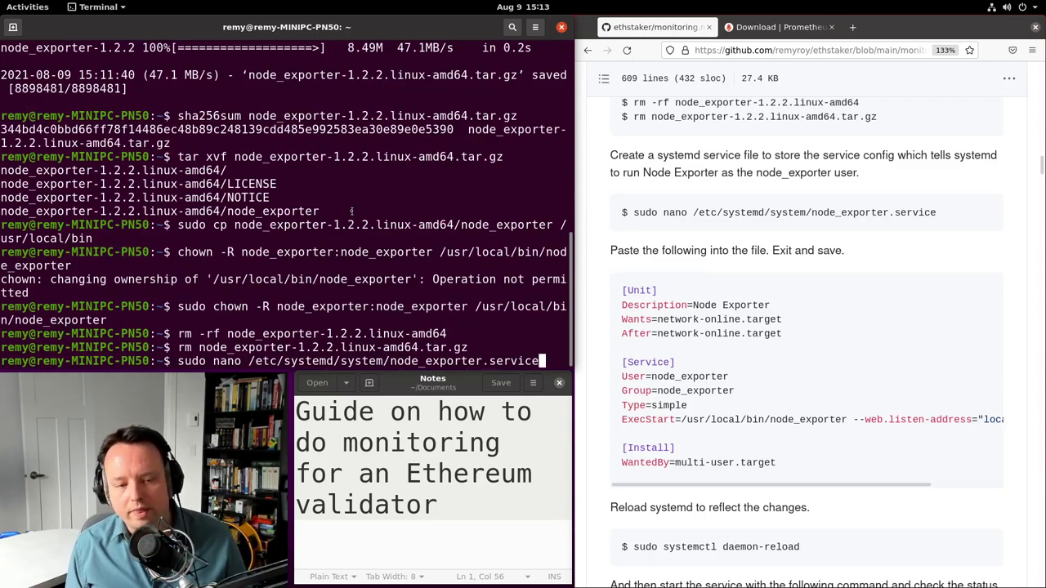
- Paste the guide's Unit/Service/Install block, with ExecStart on localhost:9100, into nano and save
key("Return")
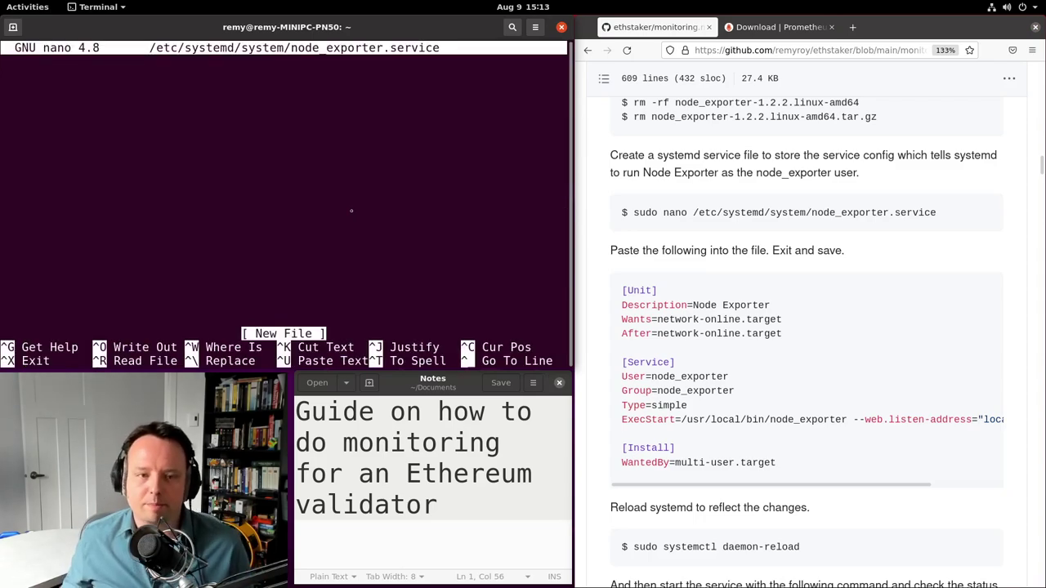
mouse_move(817, 374)
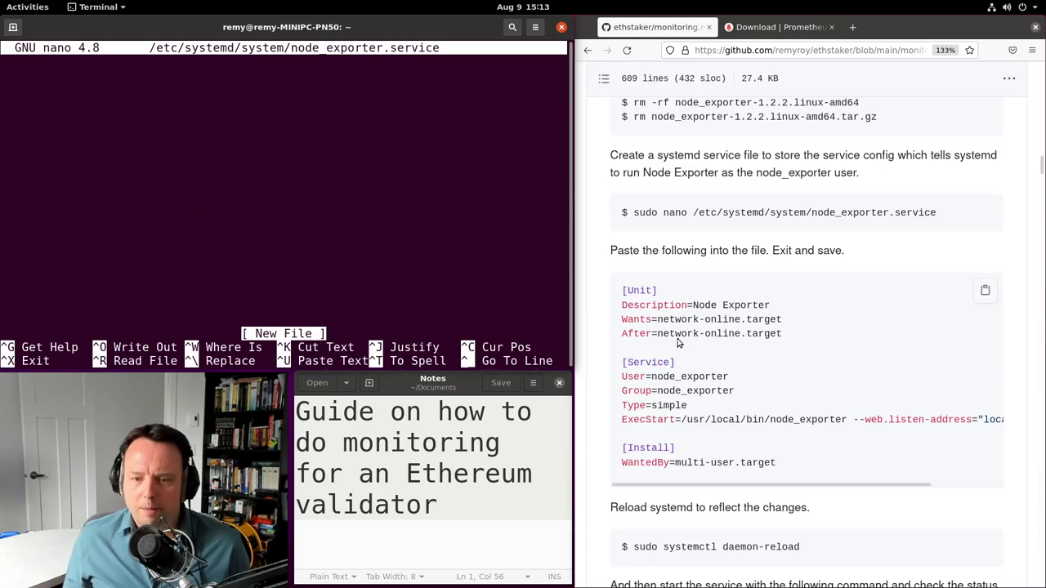
scroll(687, 356, "down", 1)
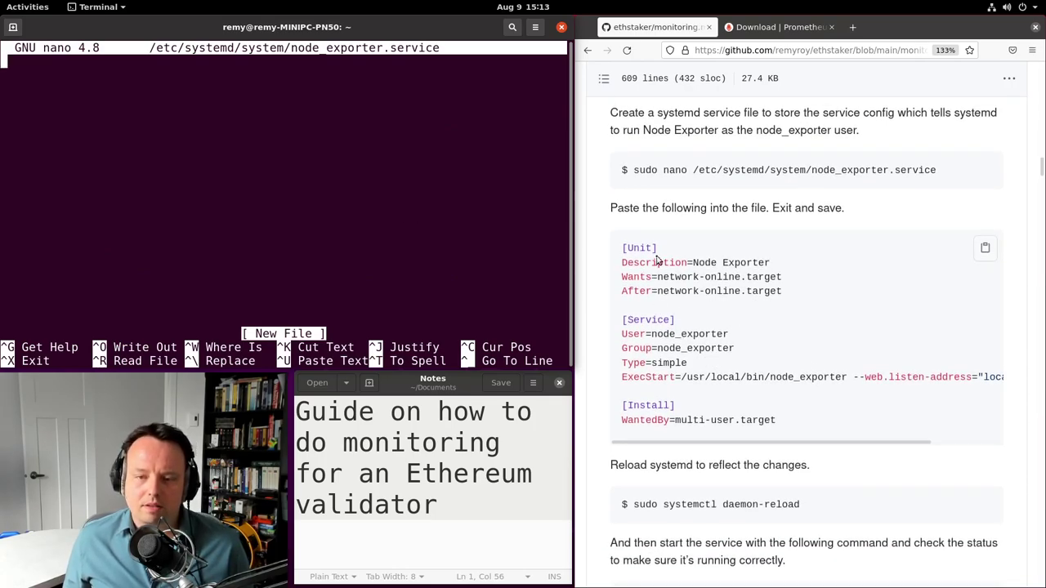
left_click_drag(622, 247, 773, 420)
right_click(772, 419)
left_click(784, 429)
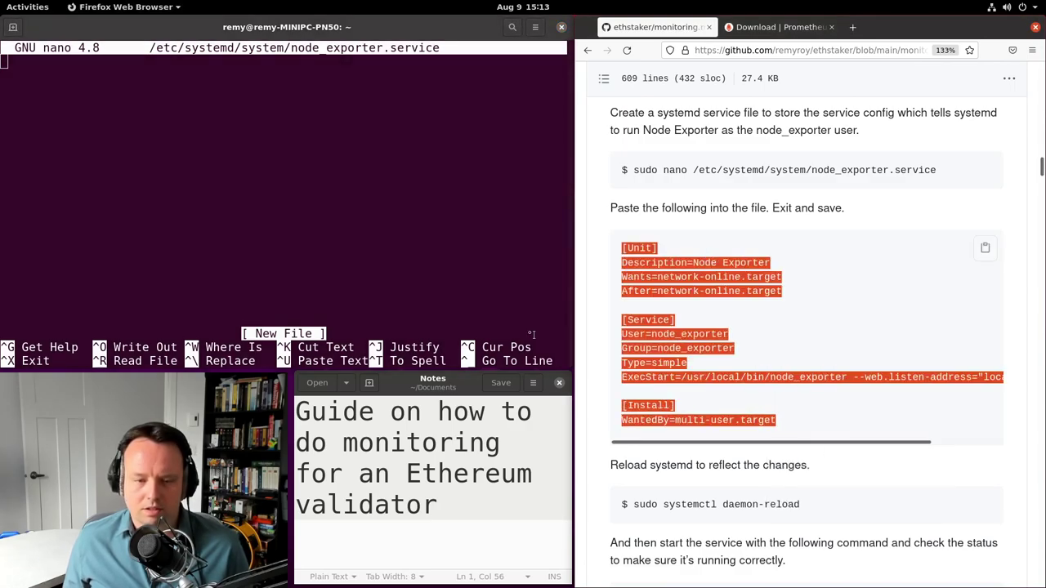
left_click(345, 192)
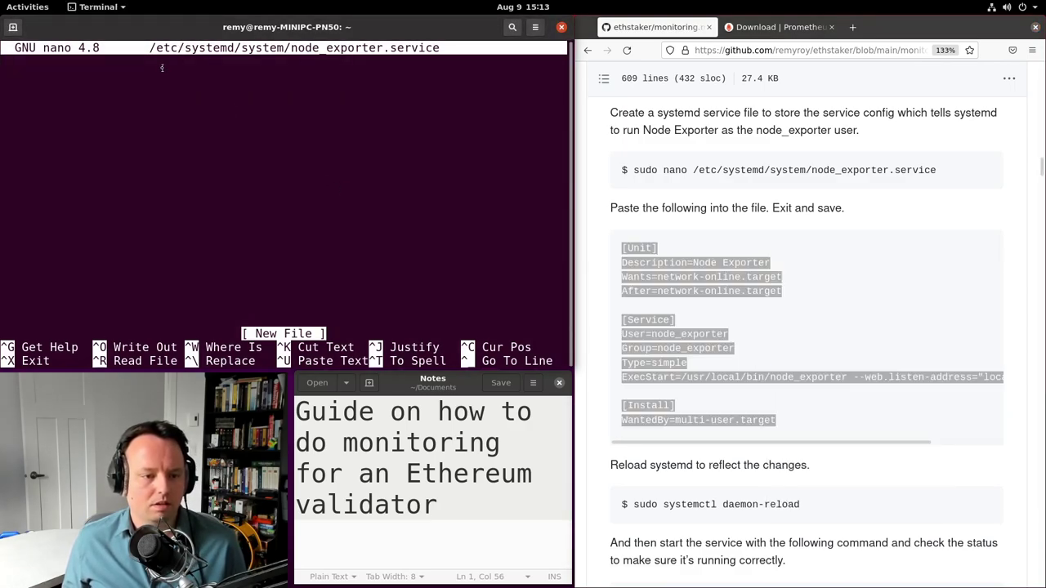
right_click(153, 96)
left_click(194, 136)
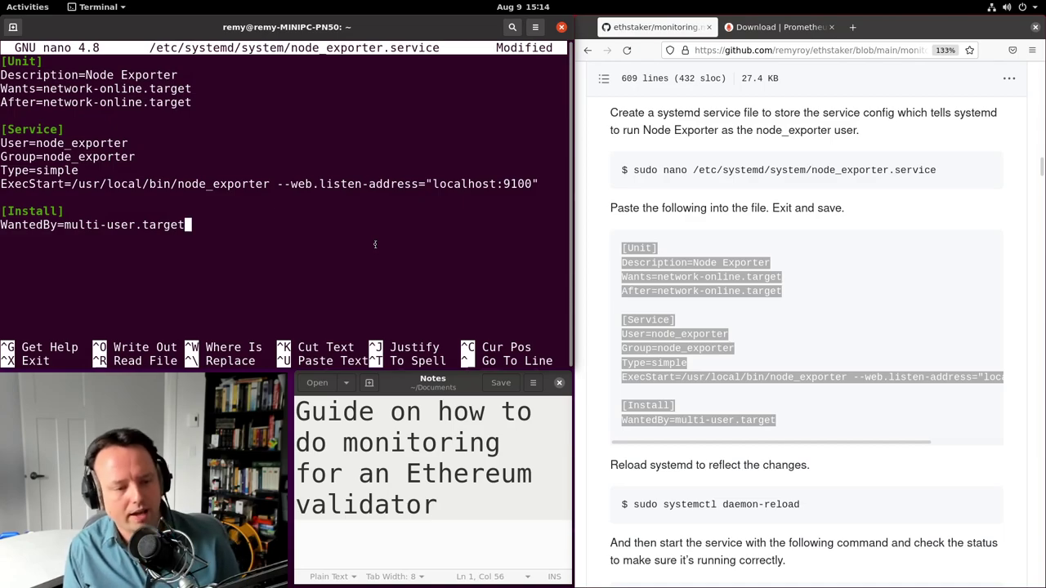
key("ctrl+x")
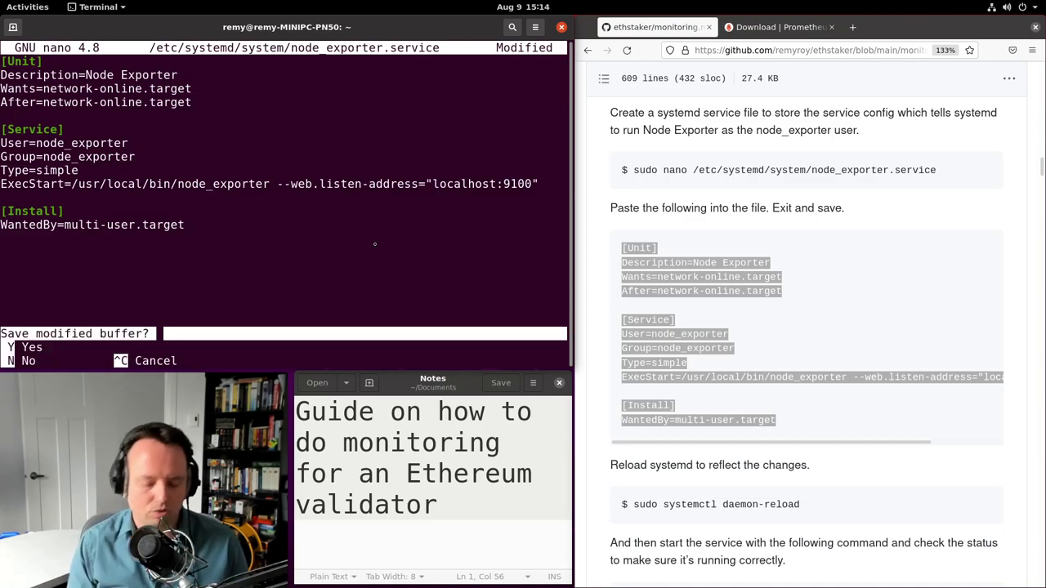
key("y")
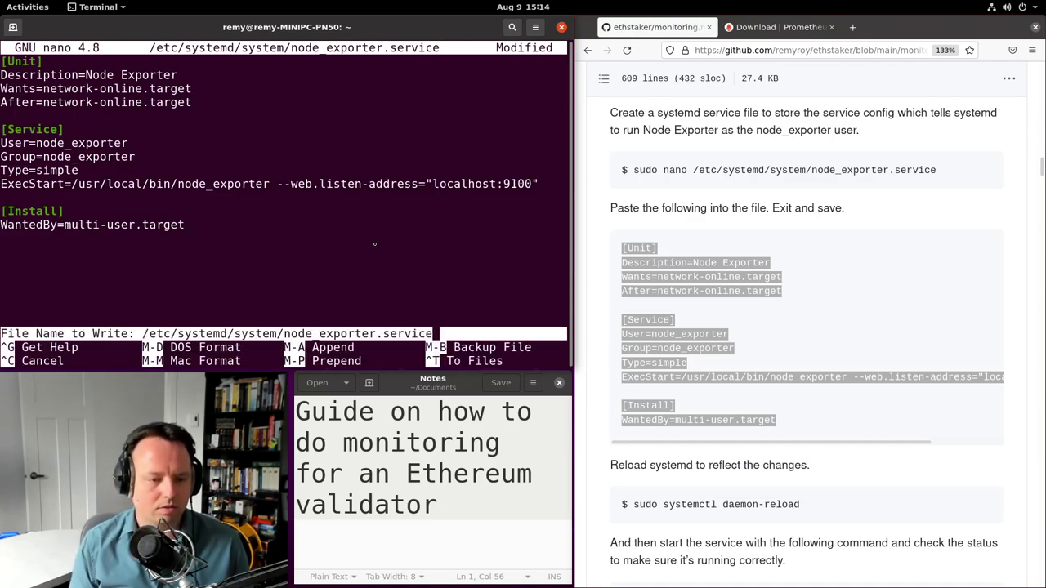
key("Return")
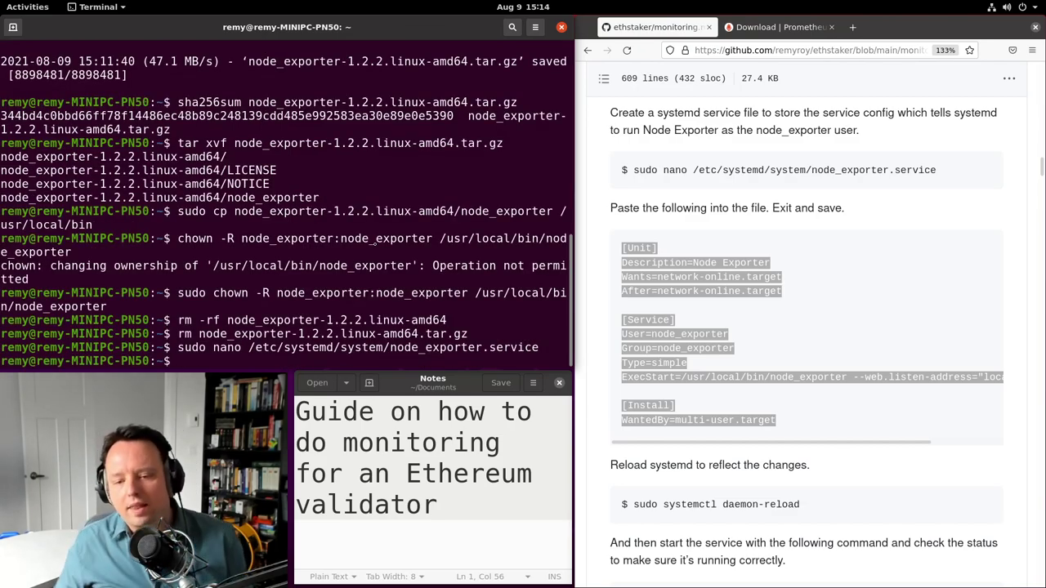
- Reload systemd's service definitions with sudo systemctl daemon-reload
left_click(820, 305)
scroll(928, 391, "down", 3)
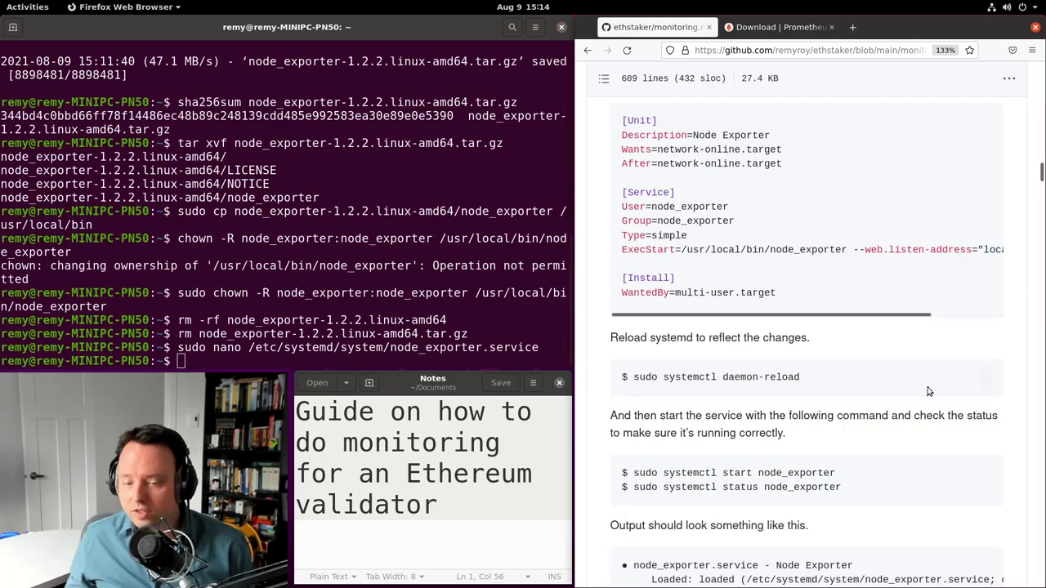
scroll(928, 391, "down", 1)
left_click_drag(804, 334, 639, 336)
left_click(723, 338)
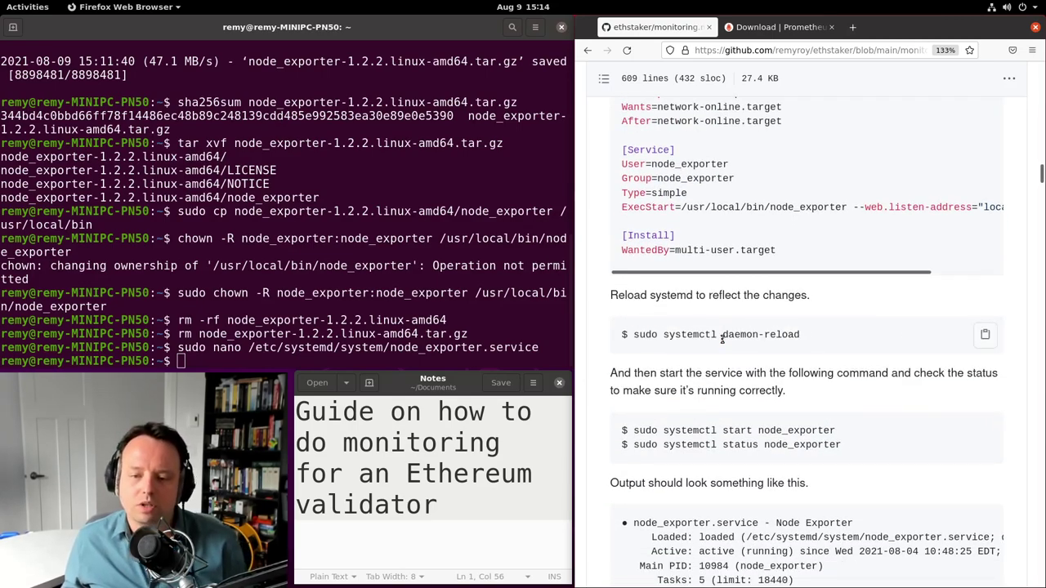
right_click(330, 244)
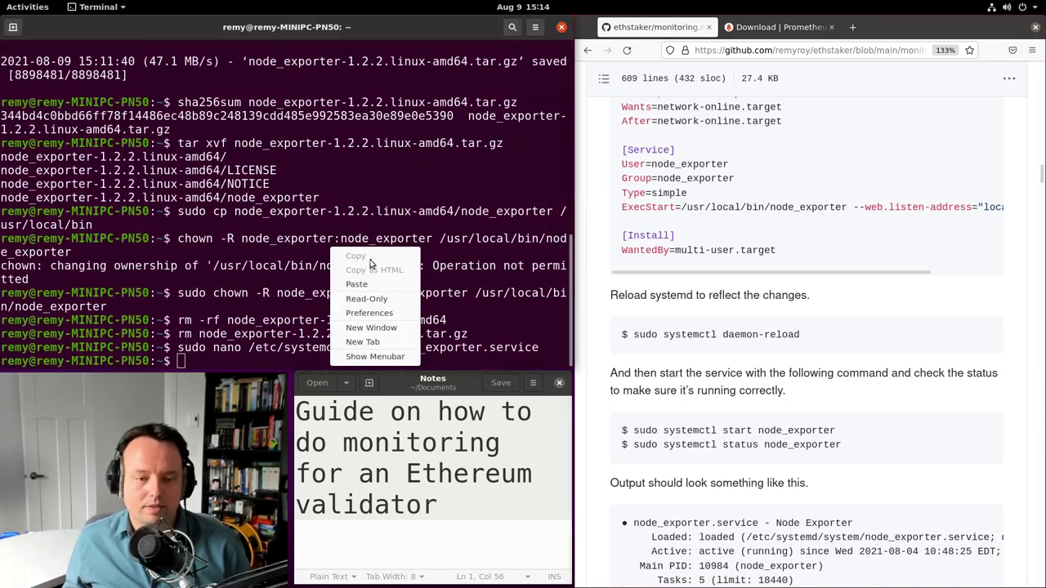
left_click(372, 284)
key("Return")
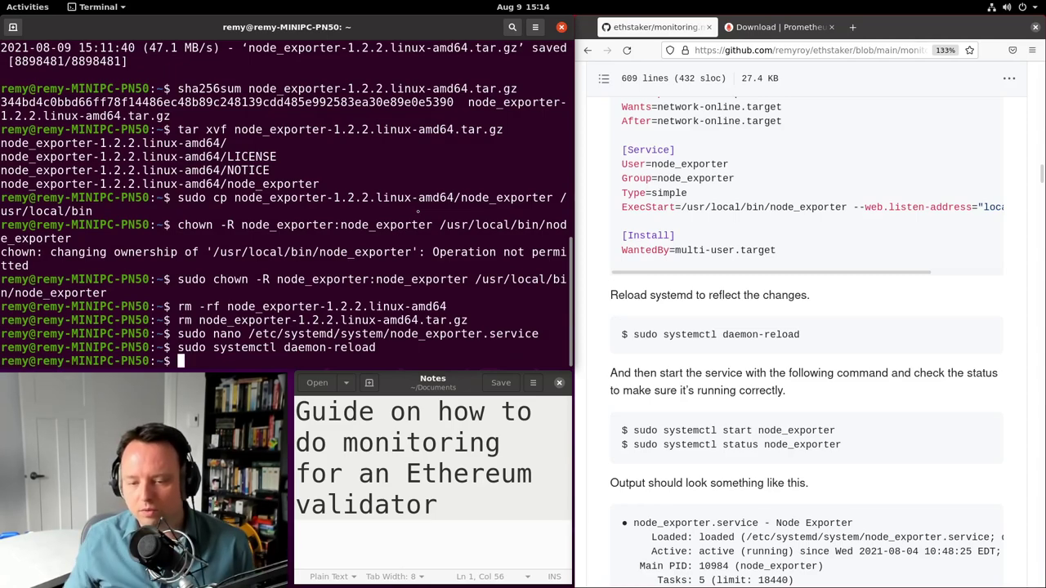
- Start the node_exporter service with sudo systemctl start node_exporter
scroll(805, 338, "down", 3)
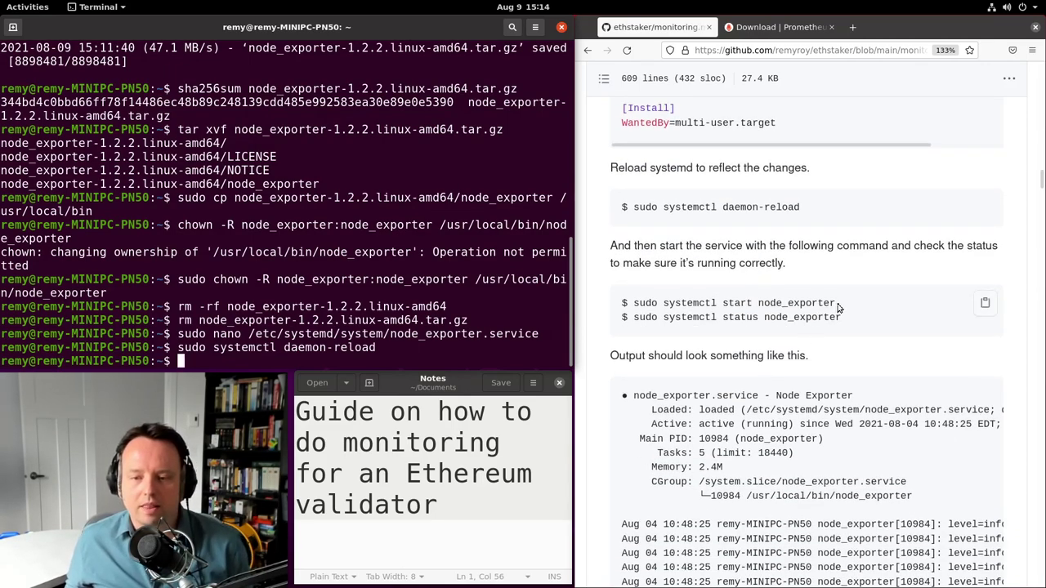
left_click_drag(837, 304, 635, 304)
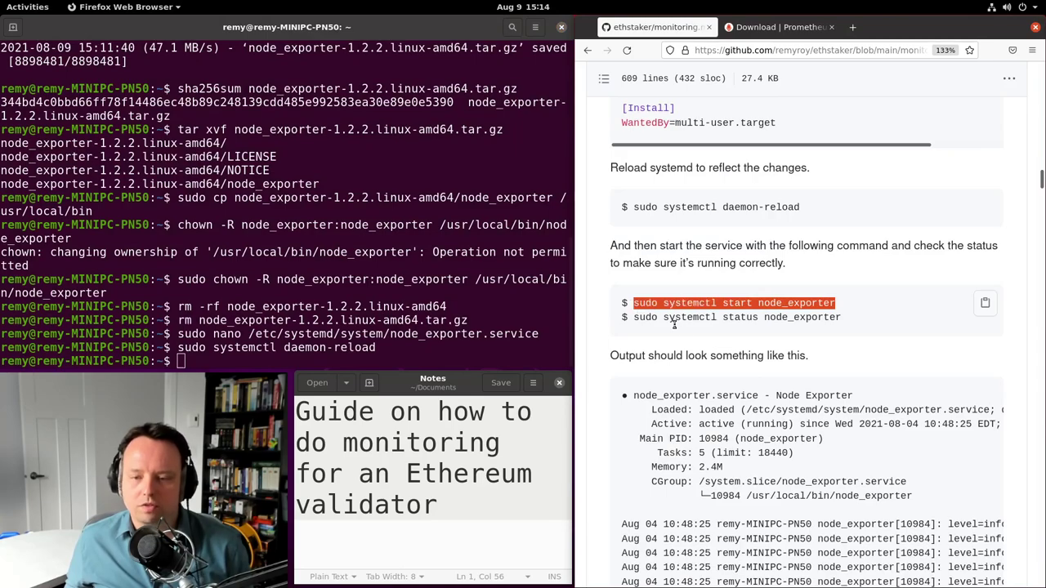
right_click(361, 276)
left_click(407, 315)
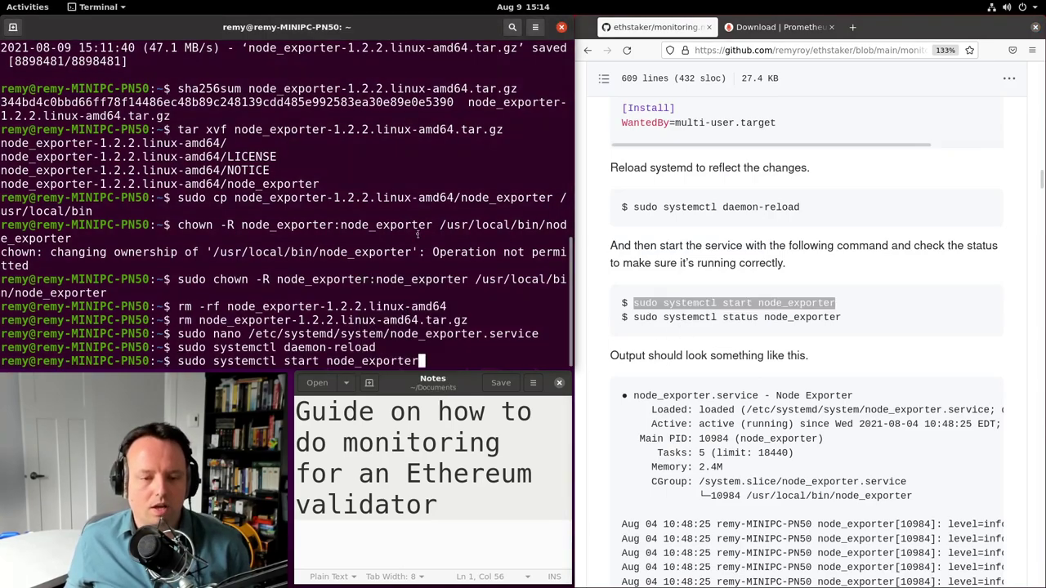
key("Return")
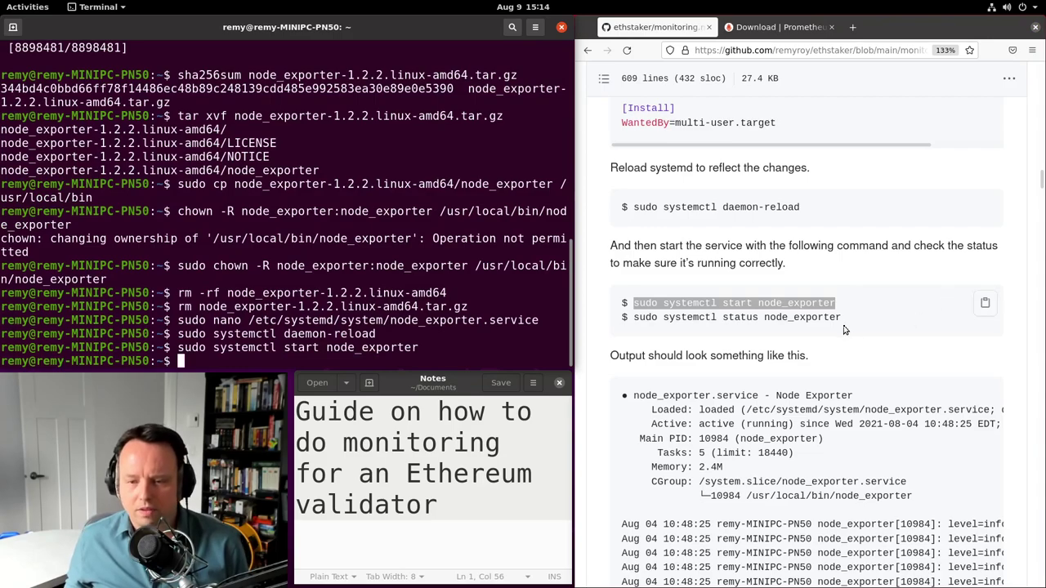
- Run the node_exporter status check, which reports active (running) as PID 12824
left_click_drag(842, 317, 636, 319)
key("ctrl+c")
right_click(343, 221)
left_click(399, 260)
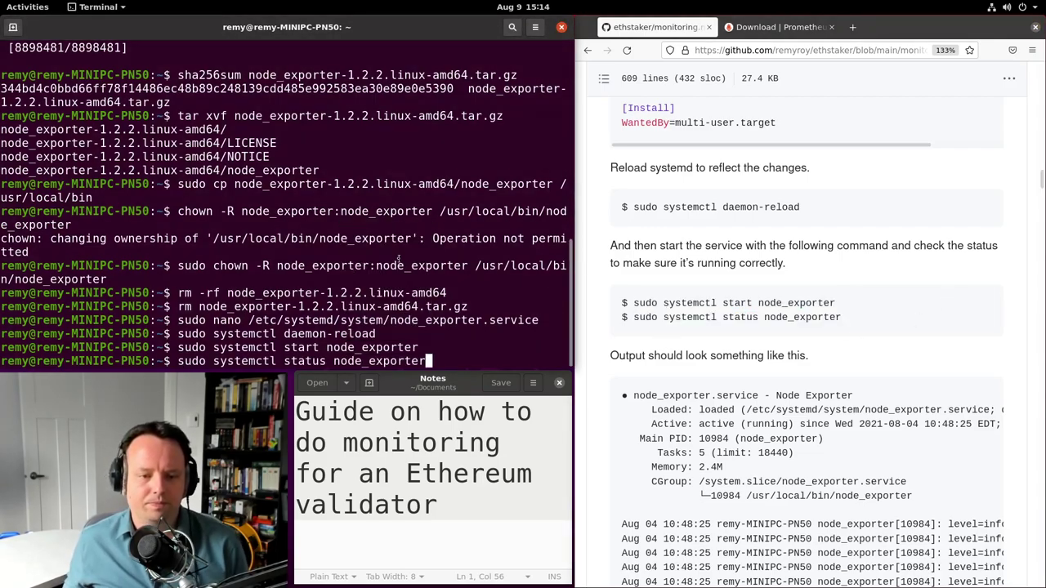
key("Return")
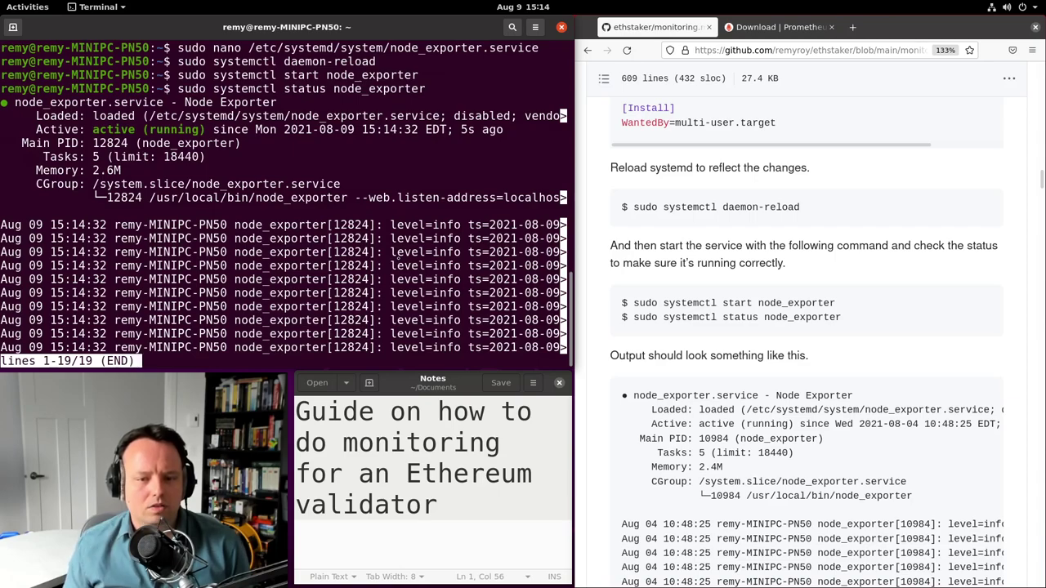
- Scroll the status log sideways to read the 'Listening on localhost:9100' message
key("Right")
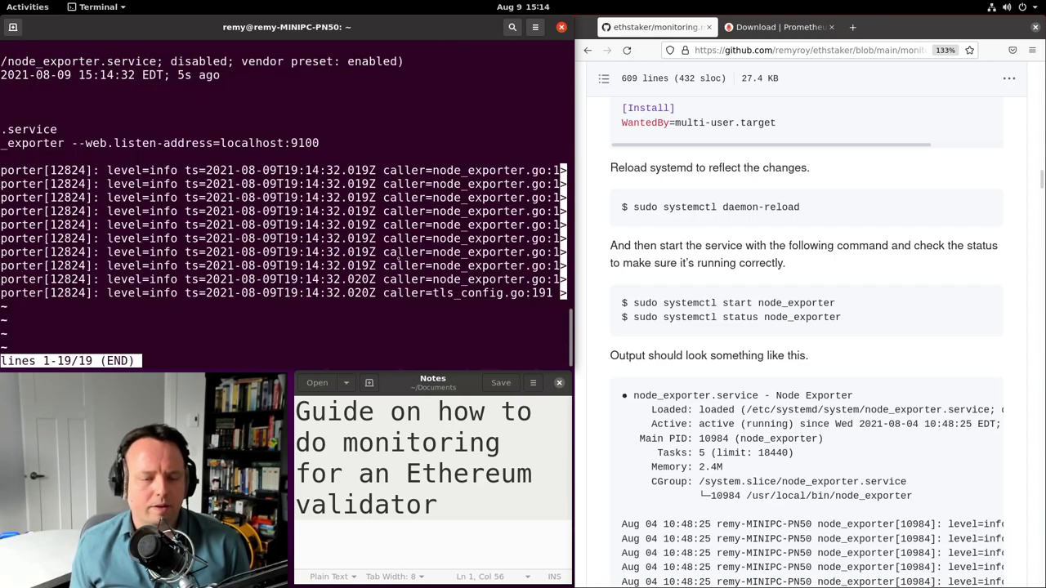
key("Right")
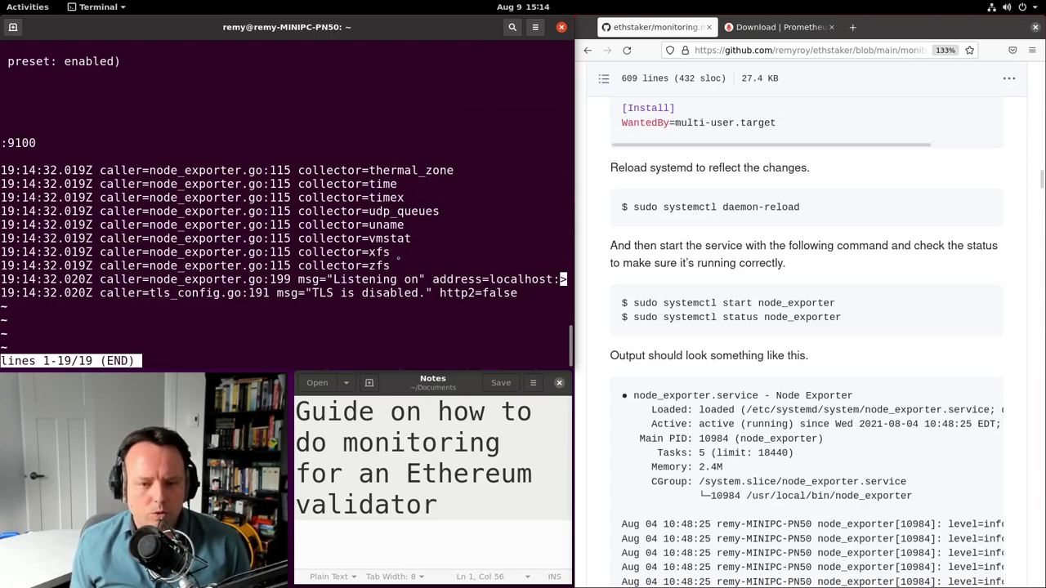
key("Right")
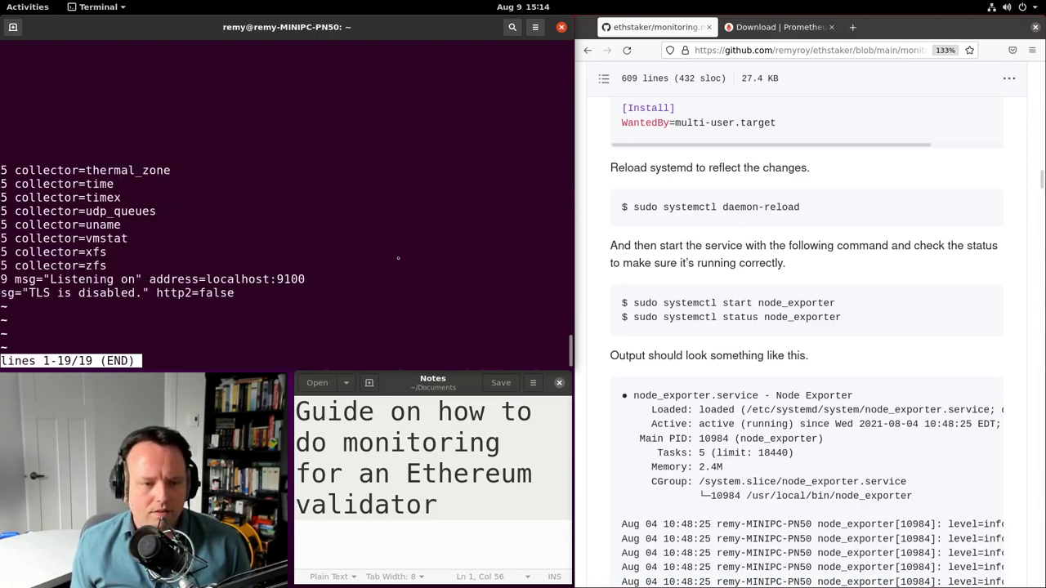
key("Left")
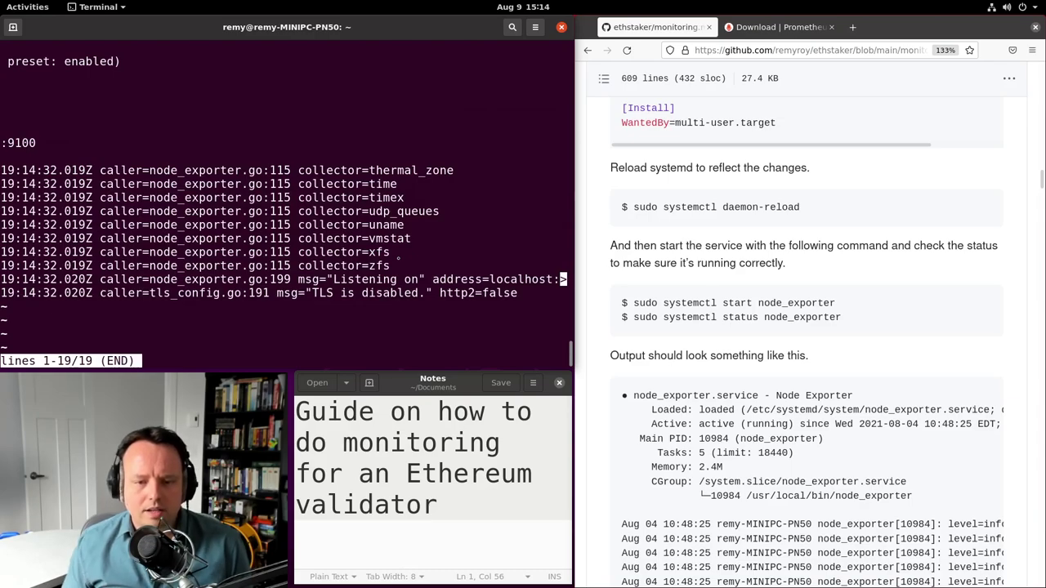
key("Right")
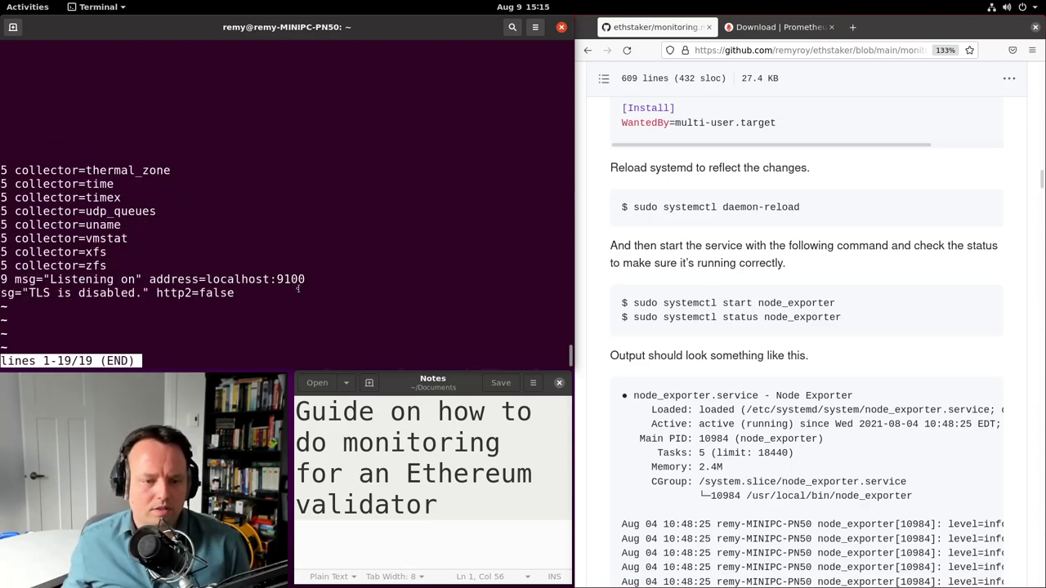
key("Left")
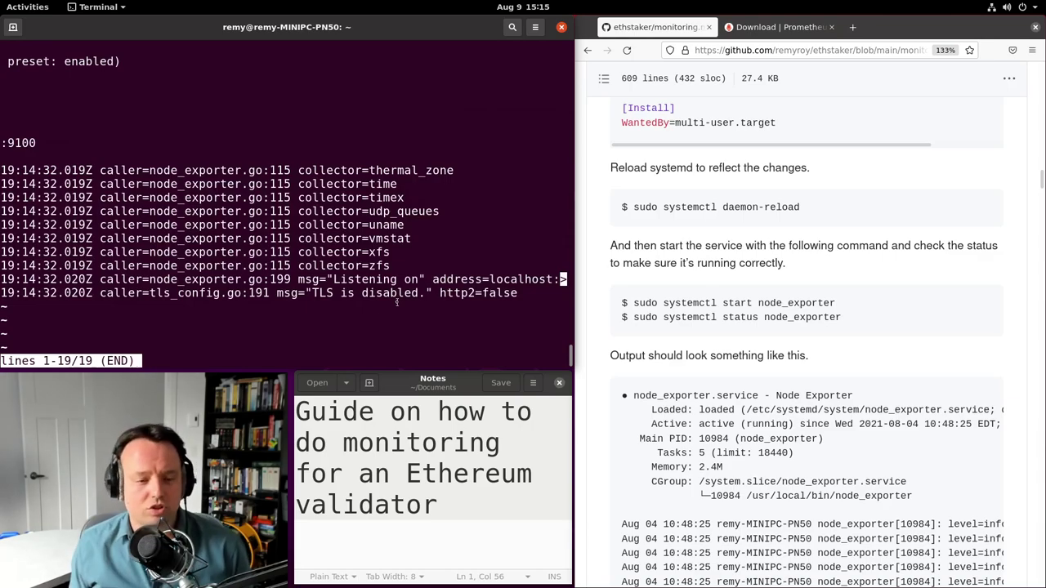
key("Right")
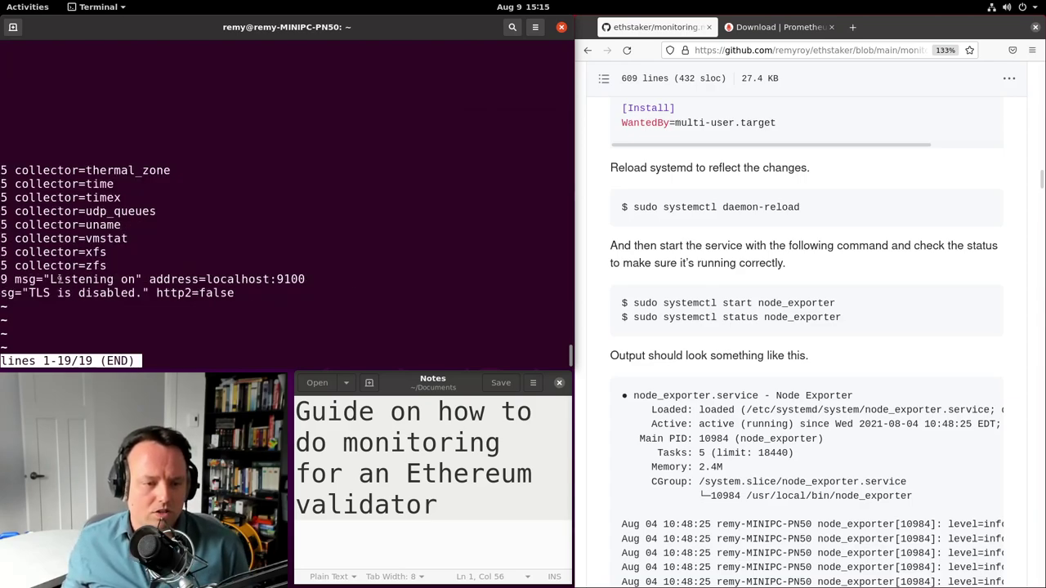
left_click_drag(50, 279, 309, 279)
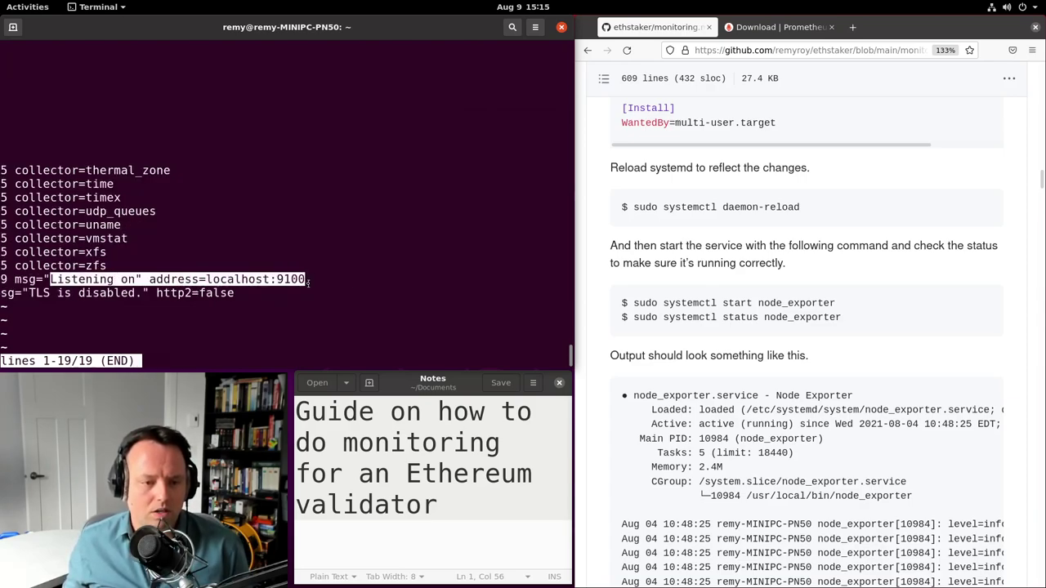
left_click(321, 285)
key("Left")
key("Left")
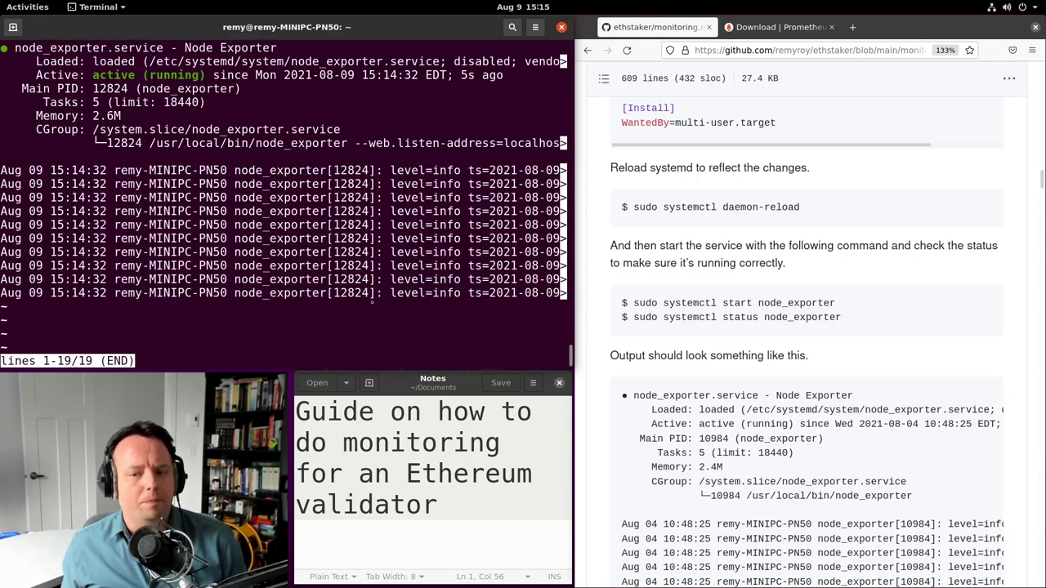
- Quit the node_exporter status pager to get the shell prompt back
left_click(889, 415)
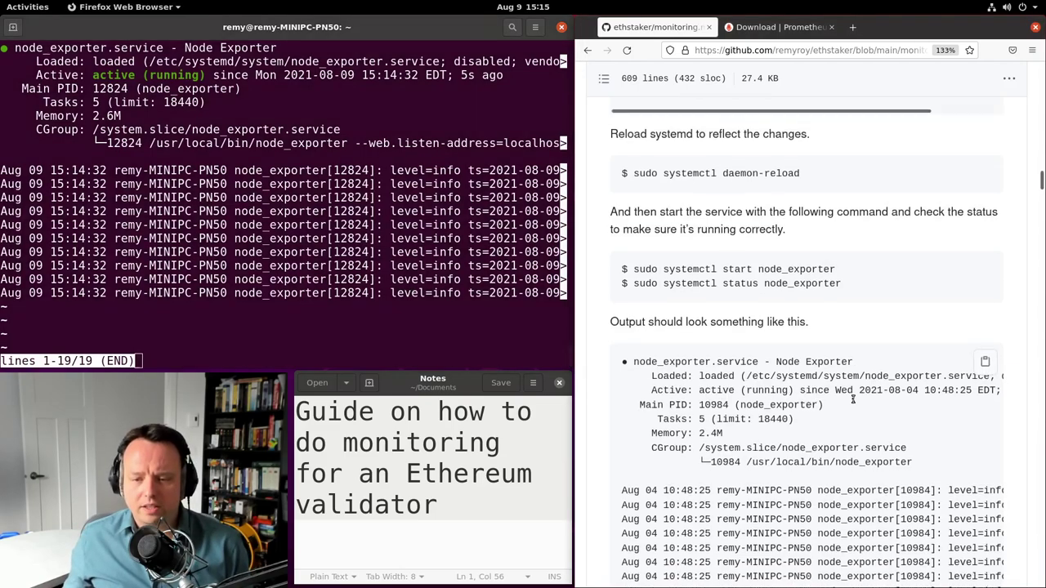
scroll(889, 415, "down", 4)
scroll(888, 415, "down", 1)
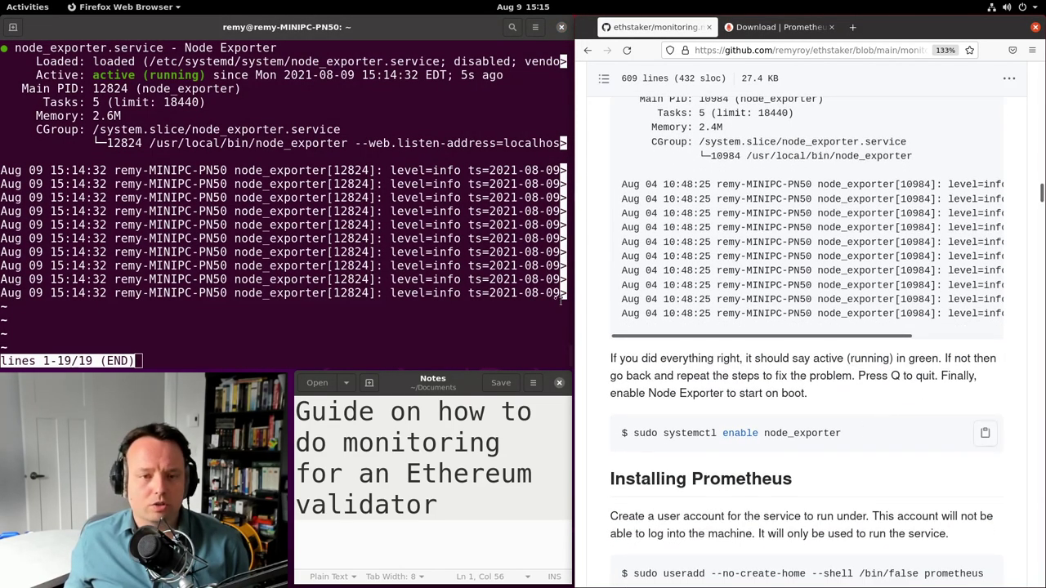
left_click(377, 32)
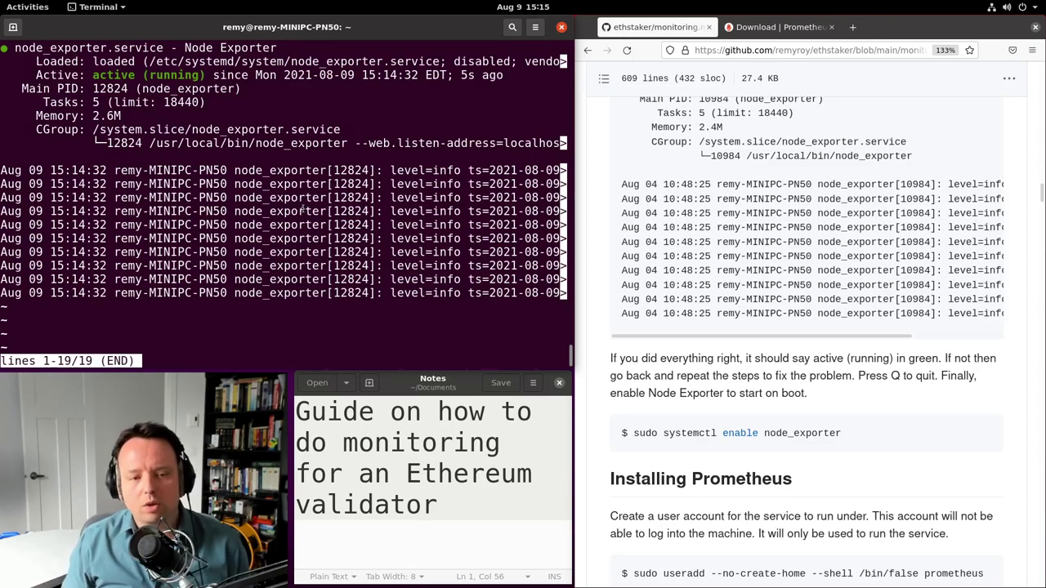
key("q")
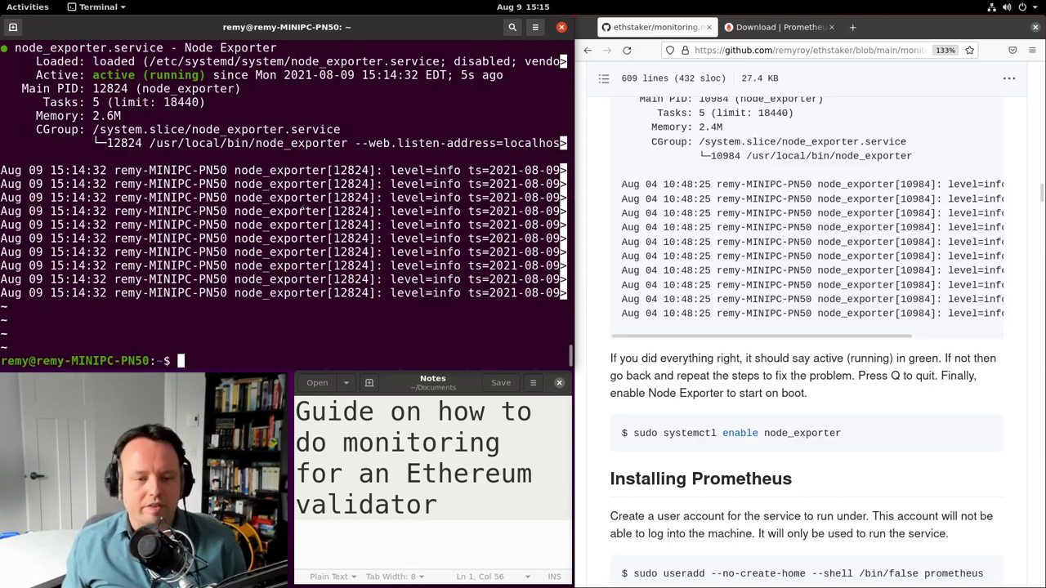
- Run sudo systemctl enable node_exporter so Node Exporter starts at boot
scroll(694, 329, "down", 1)
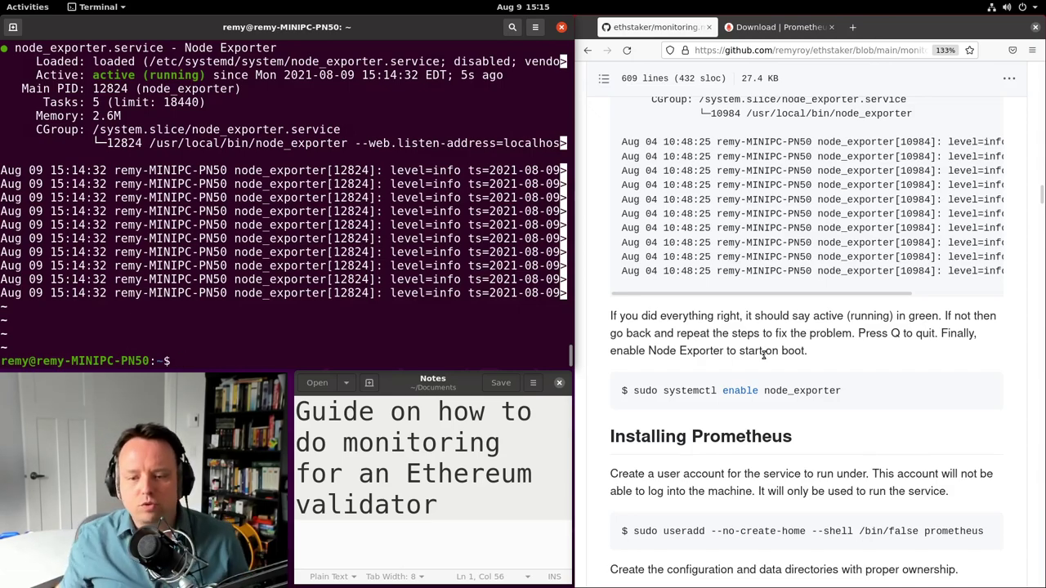
left_click_drag(634, 391, 838, 394)
right_click(837, 394)
left_click(850, 400)
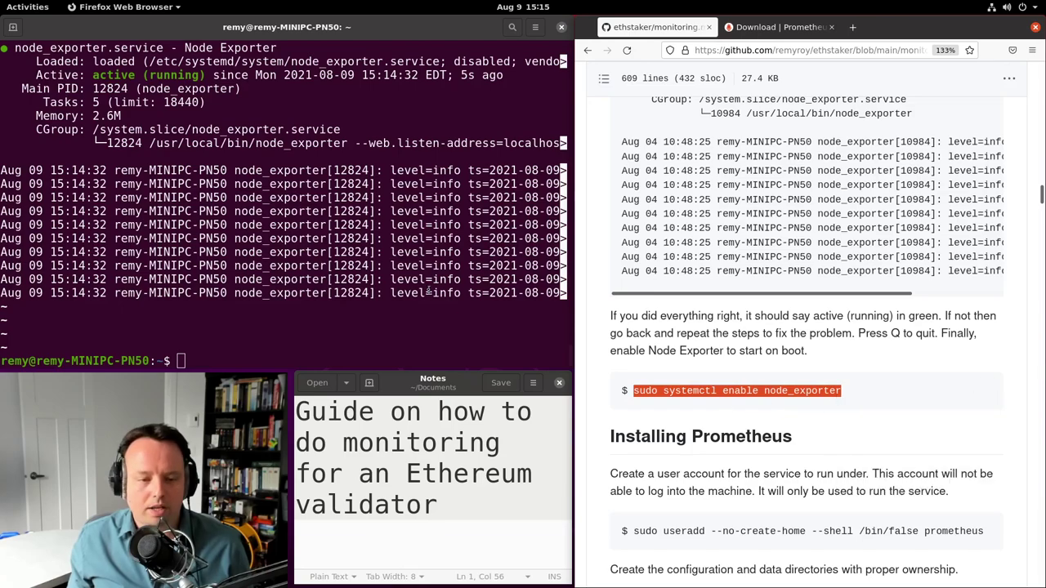
right_click(428, 292)
left_click(458, 323)
key("Return")
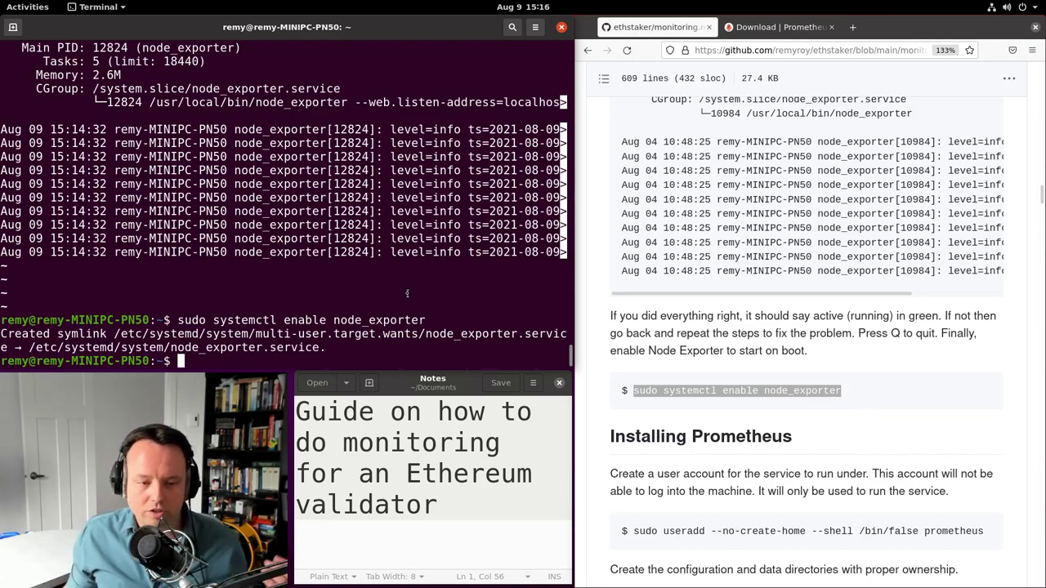
left_click(857, 392)
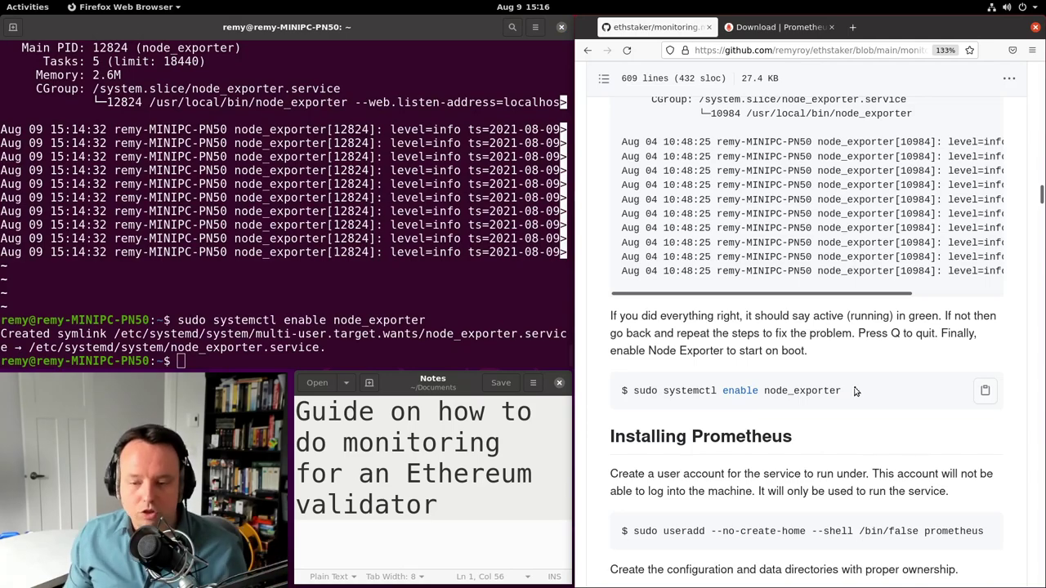
- Create the prometheus user with useradd --no-create-home --shell /bin/false prometheus
scroll(856, 392, "down", 5)
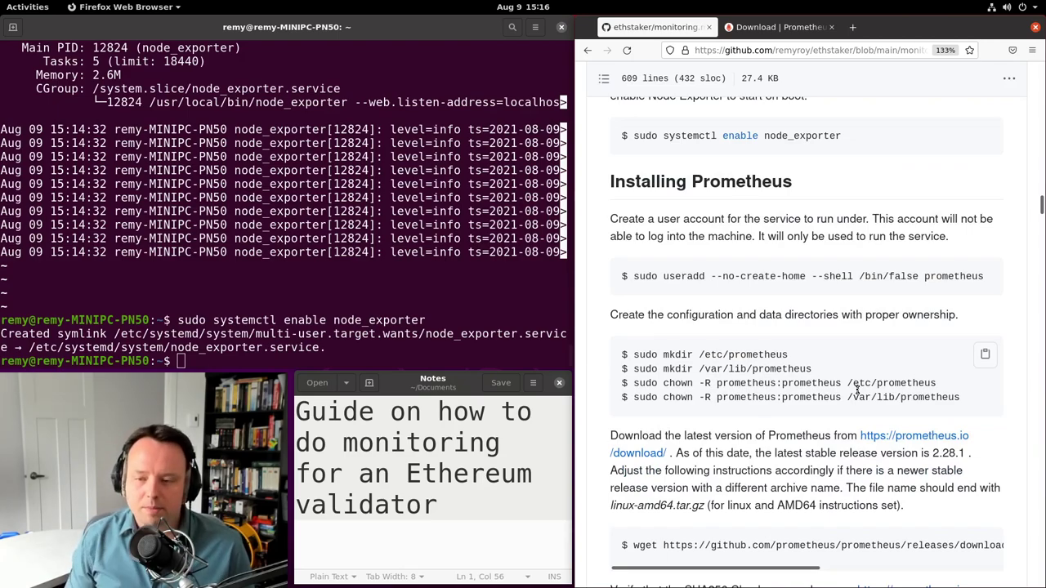
left_click_drag(635, 277, 974, 276)
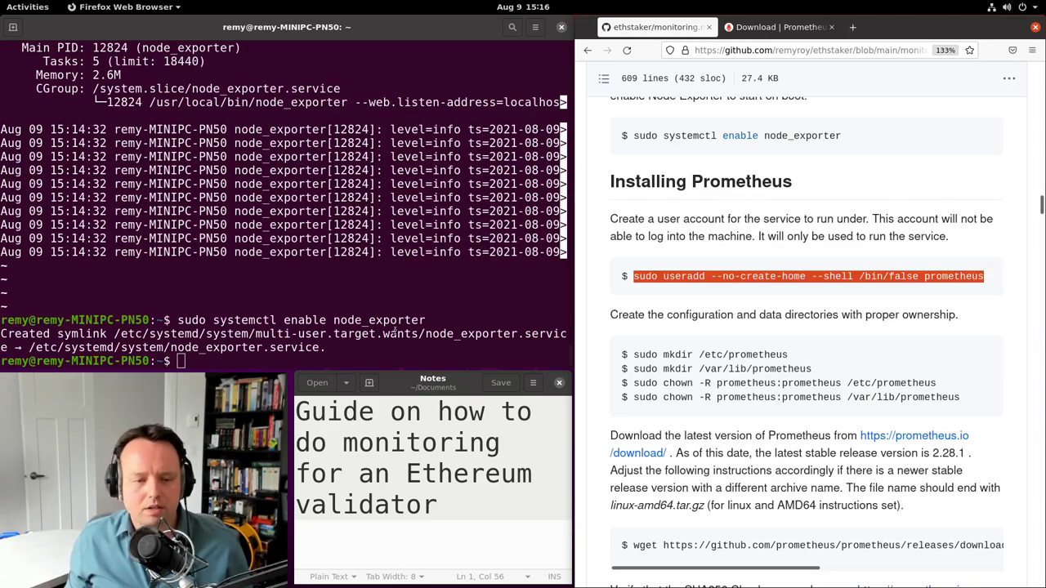
right_click(422, 295)
left_click(449, 330)
key("Return")
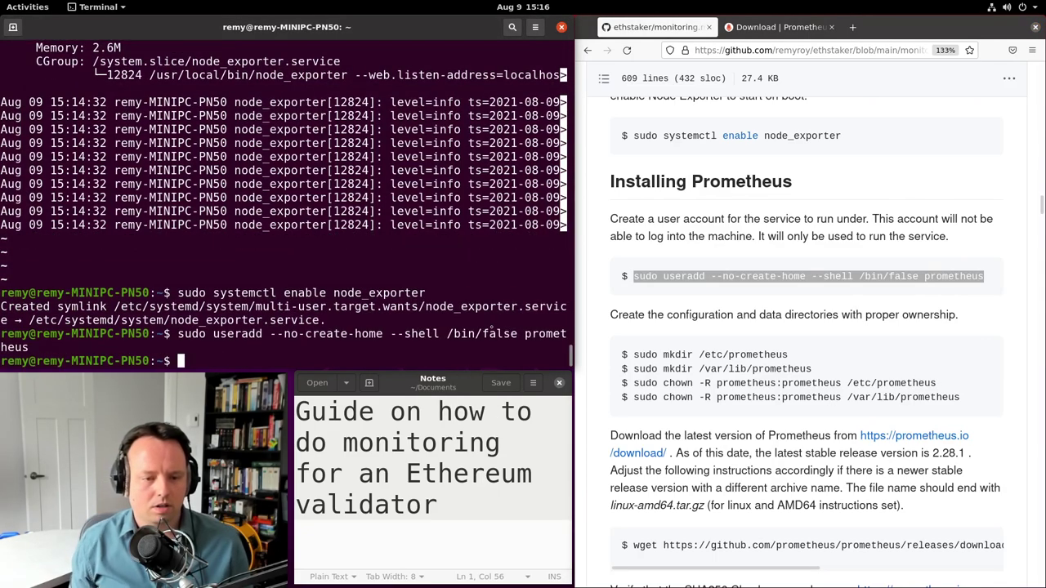
- Create the /etc/prometheus and /var/lib/prometheus directories with mkdir
scroll(789, 353, "down", 2)
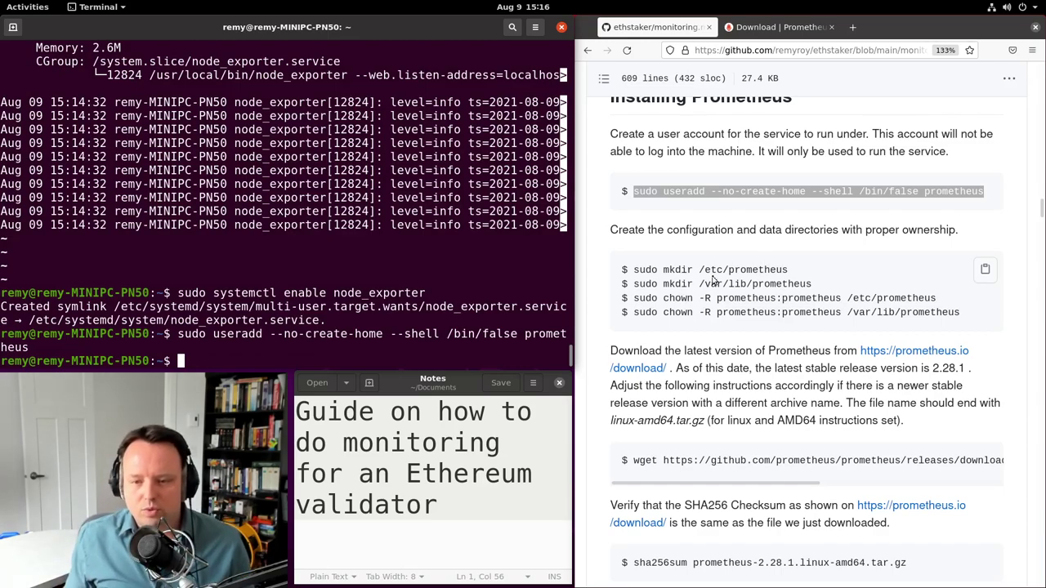
left_click_drag(636, 269, 809, 273)
left_click(391, 270)
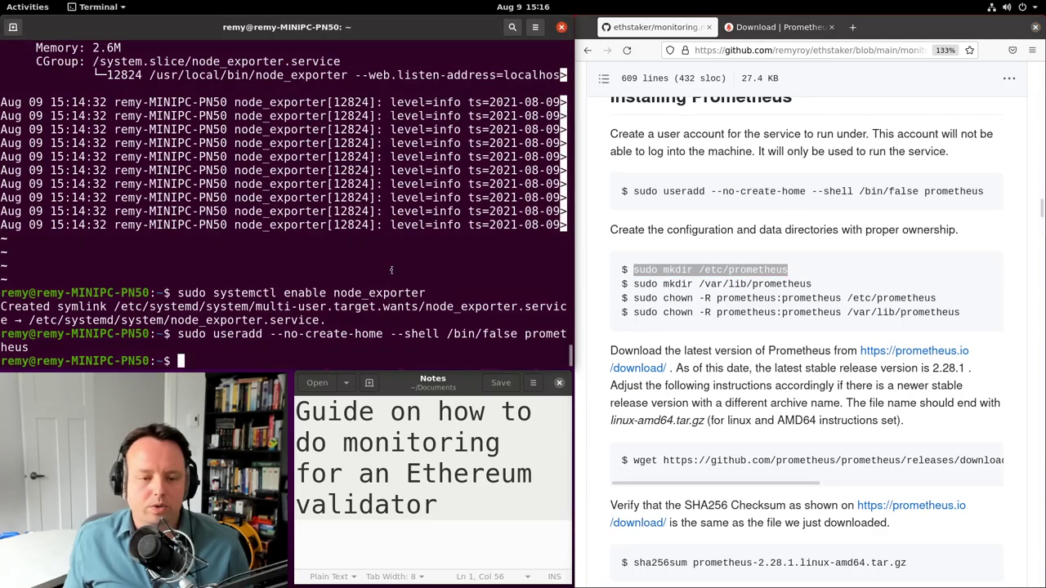
right_click(449, 260)
left_click(486, 296)
key("Return")
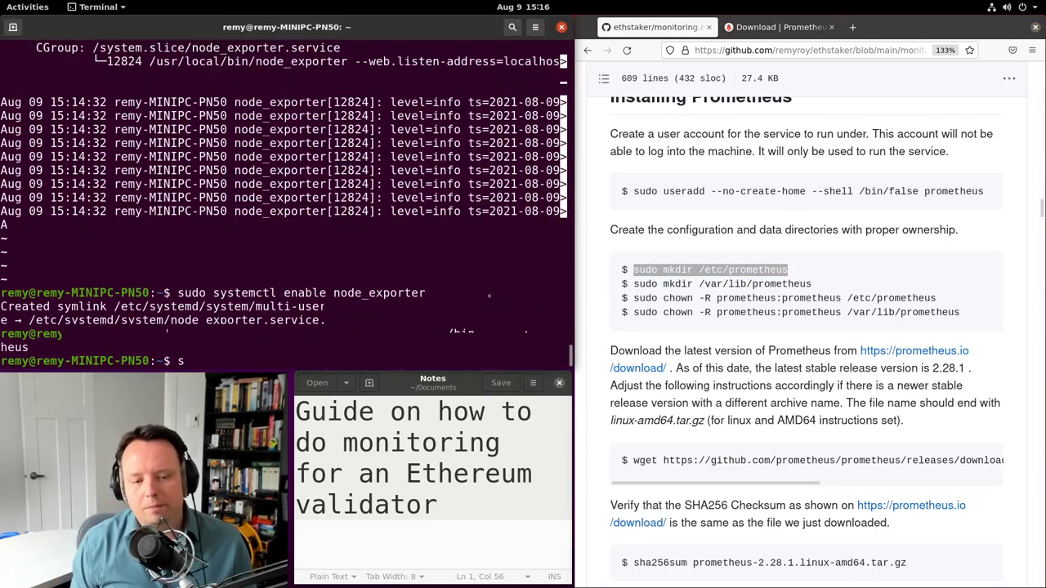
left_click_drag(634, 283, 814, 283)
right_click(391, 254)
left_click(427, 291)
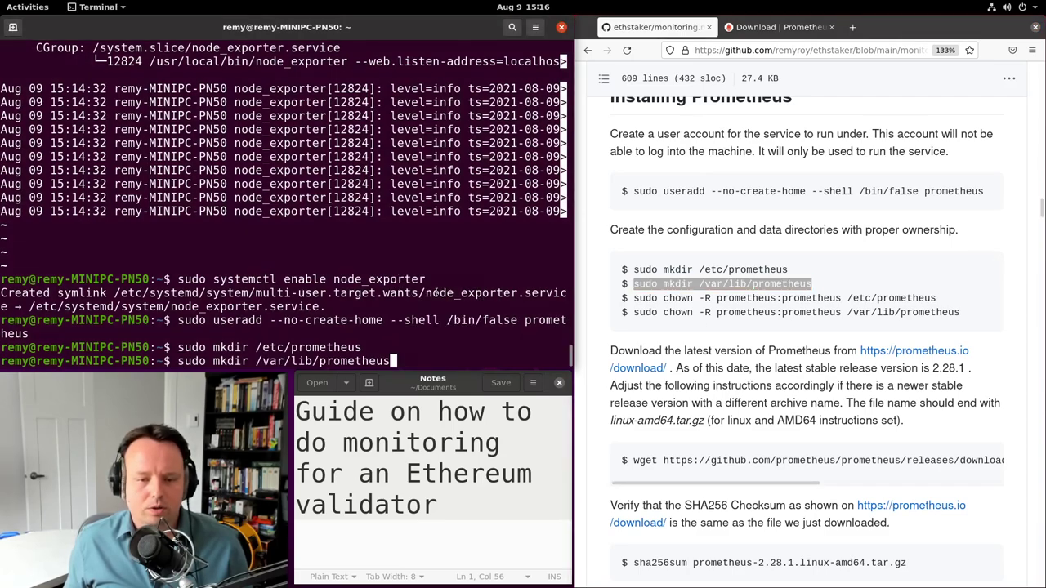
key("Return")
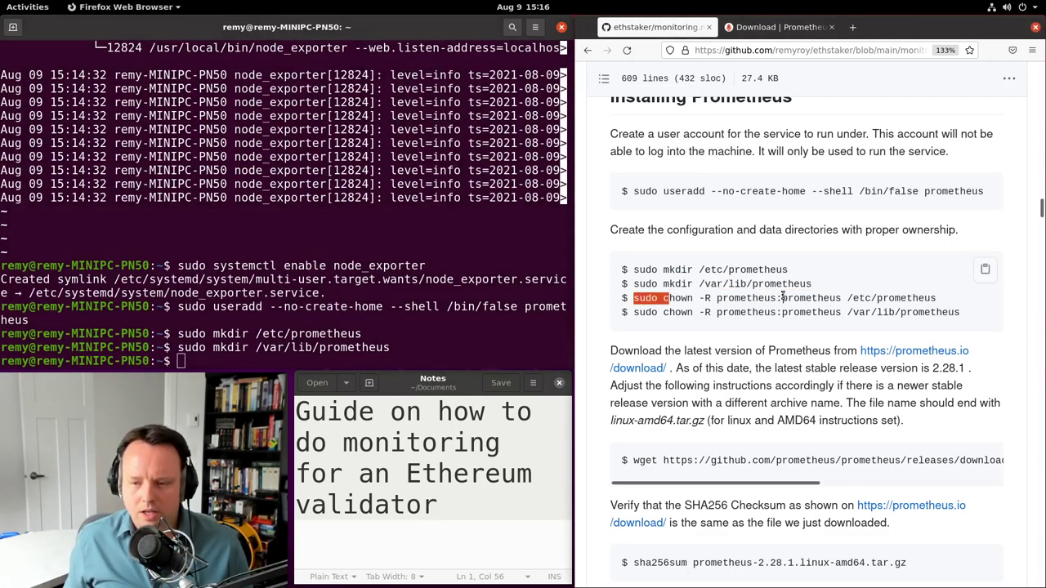
- Chown /etc/prometheus and /var/lib/prometheus recursively to prometheus:prometheus
left_click_drag(621, 298, 632, 298)
left_click_drag(952, 294, 952, 295)
right_click(364, 266)
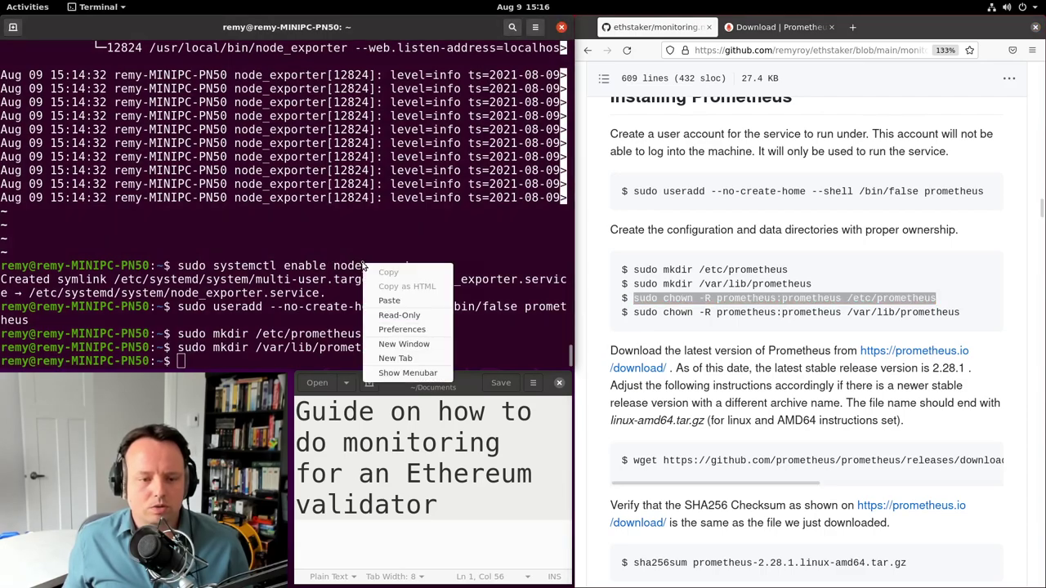
key("Return")
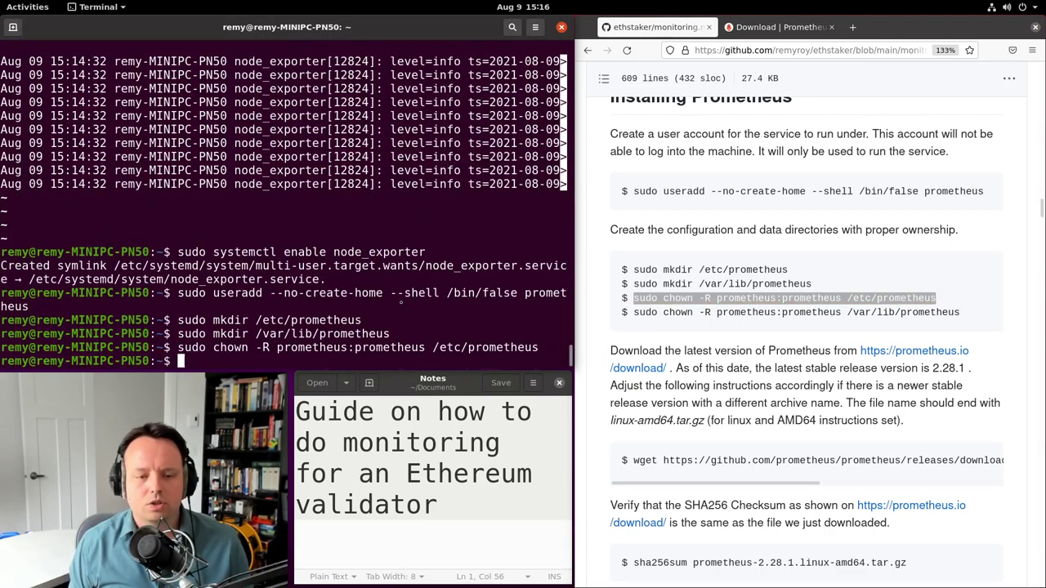
left_click_drag(634, 312, 964, 315)
right_click(397, 209)
left_click(417, 245)
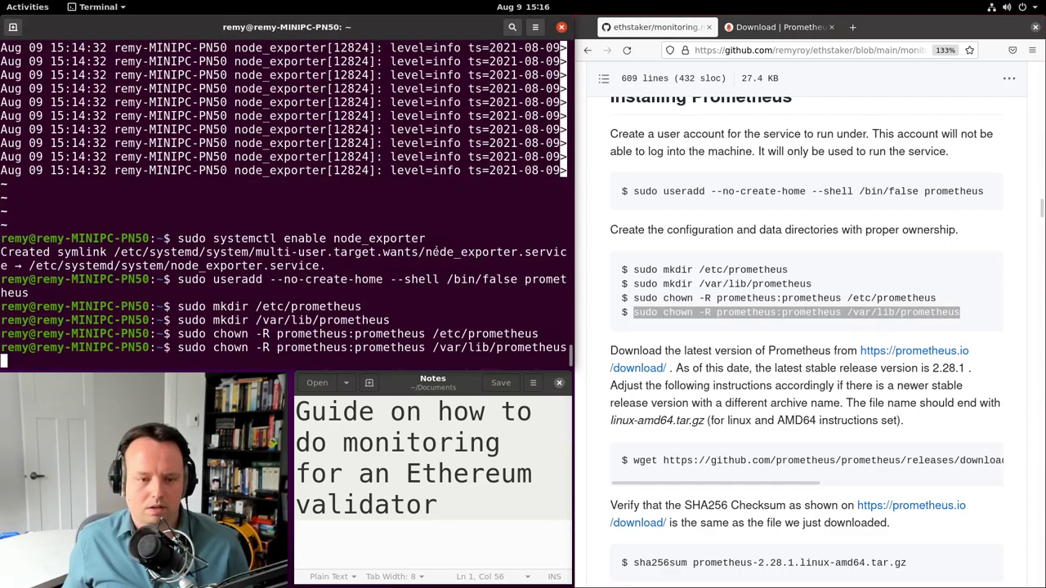
key("Return")
left_click(793, 256)
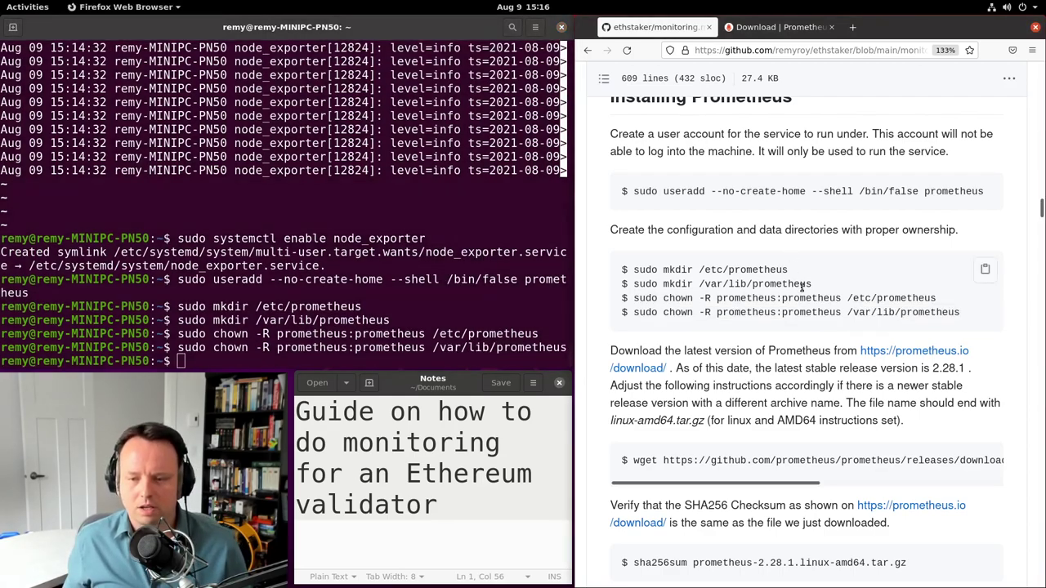
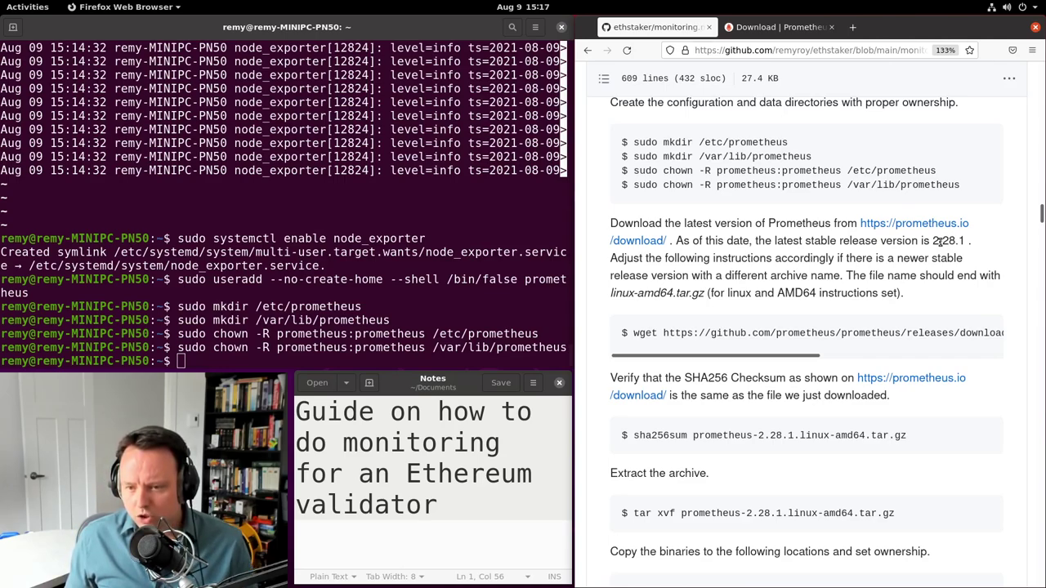
- Download the Prometheus 2.28.1 linux-amd64 archive using the guide's wget command
left_click(780, 27)
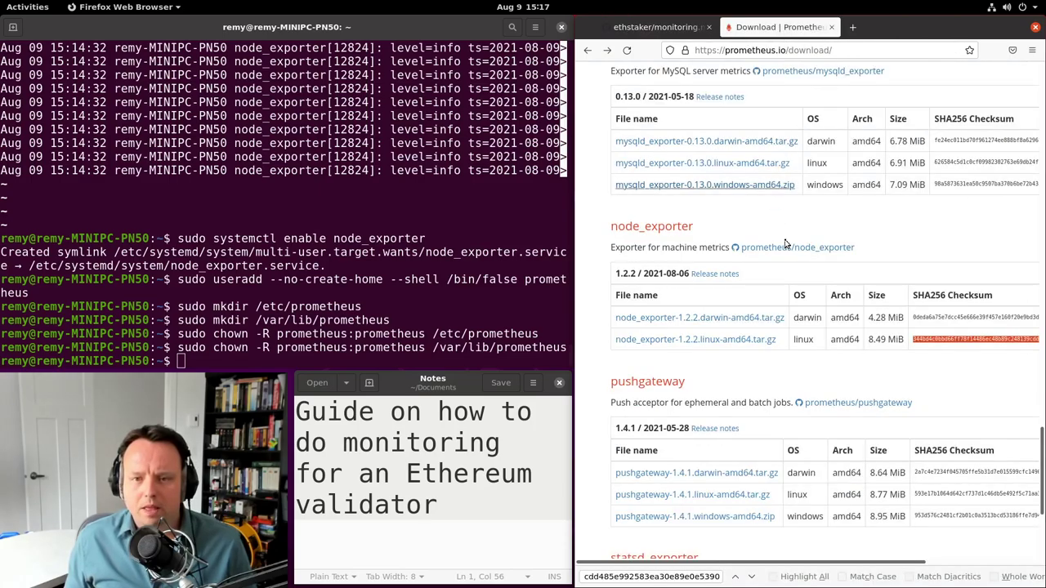
scroll(824, 309, "up", 8)
scroll(824, 309, "up", 10)
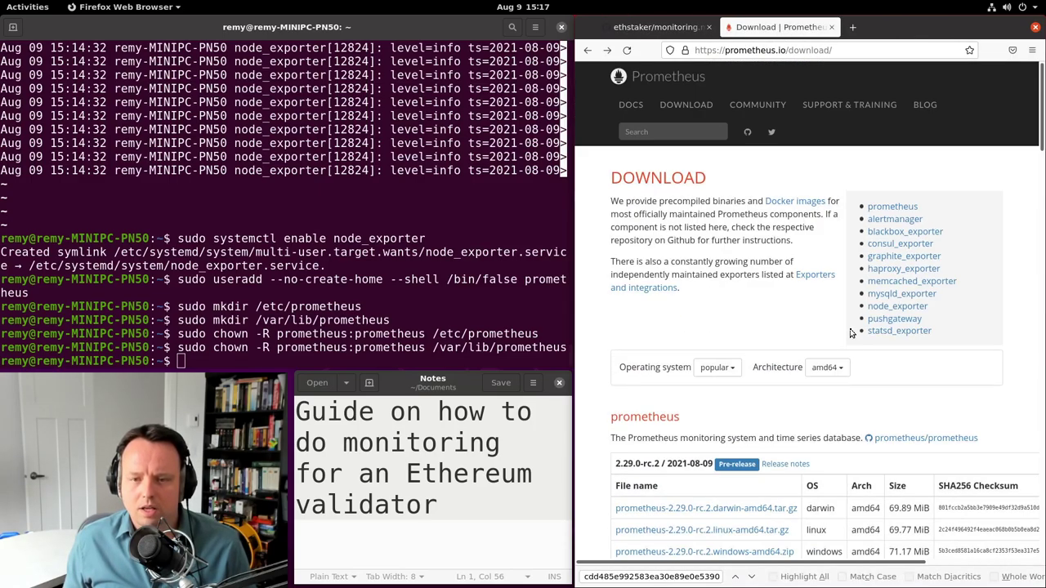
scroll(804, 383, "down", 5)
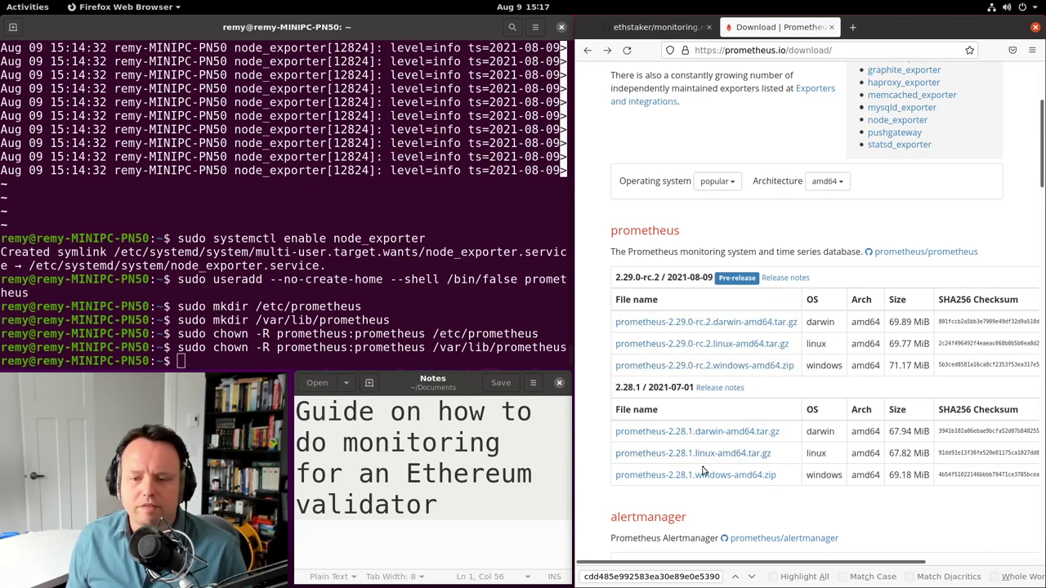
key("ctrl+Tab")
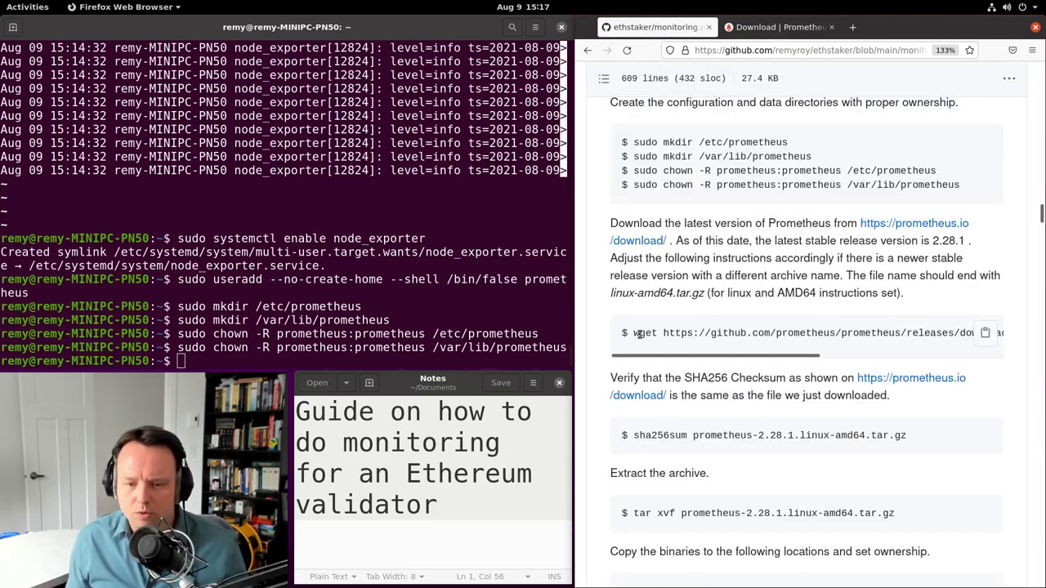
left_click_drag(634, 333, 1019, 336)
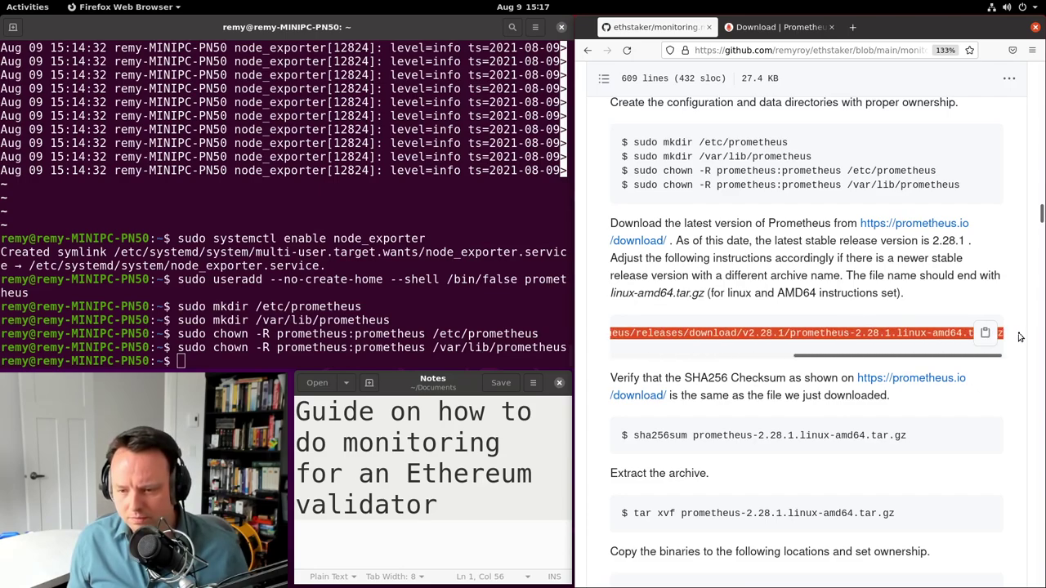
key("ctrl+c")
right_click(372, 234)
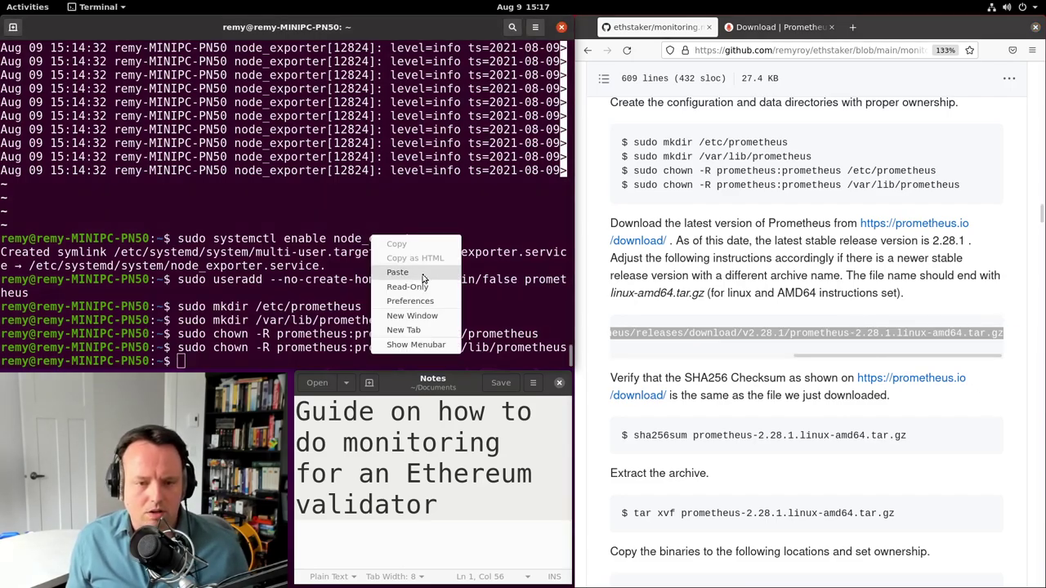
left_click(423, 276)
key("Return")
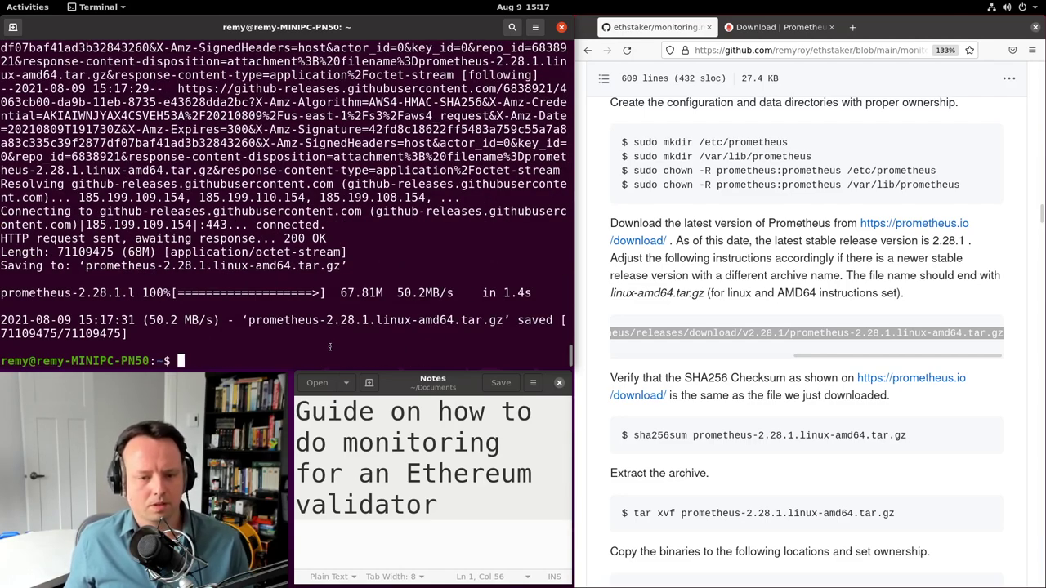
- Compute the archive's SHA256 checksum with sha256sum and copy the printed hash
left_click_drag(907, 437, 634, 435)
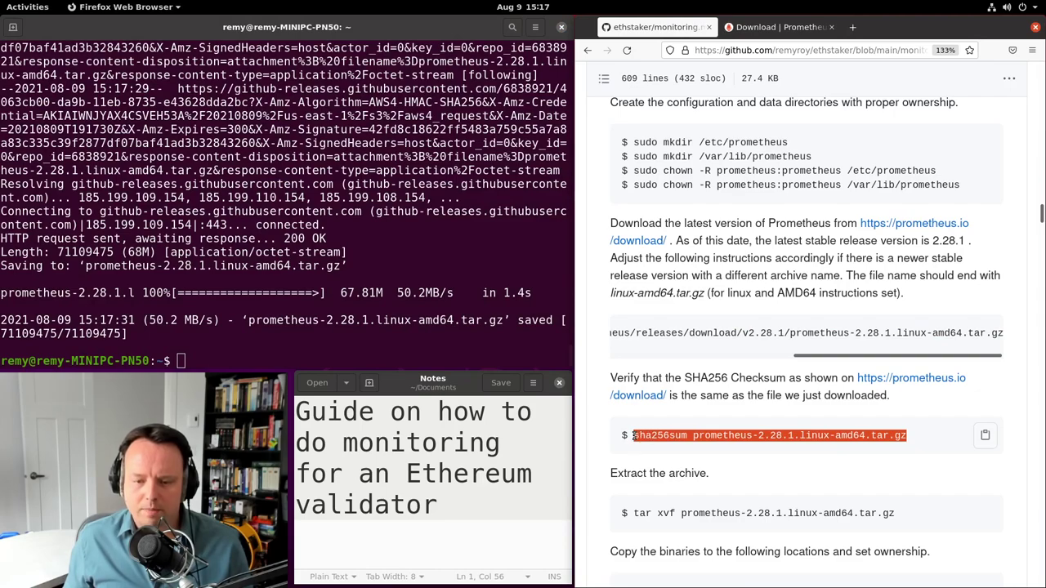
right_click(381, 235)
left_click(425, 277)
key("Return")
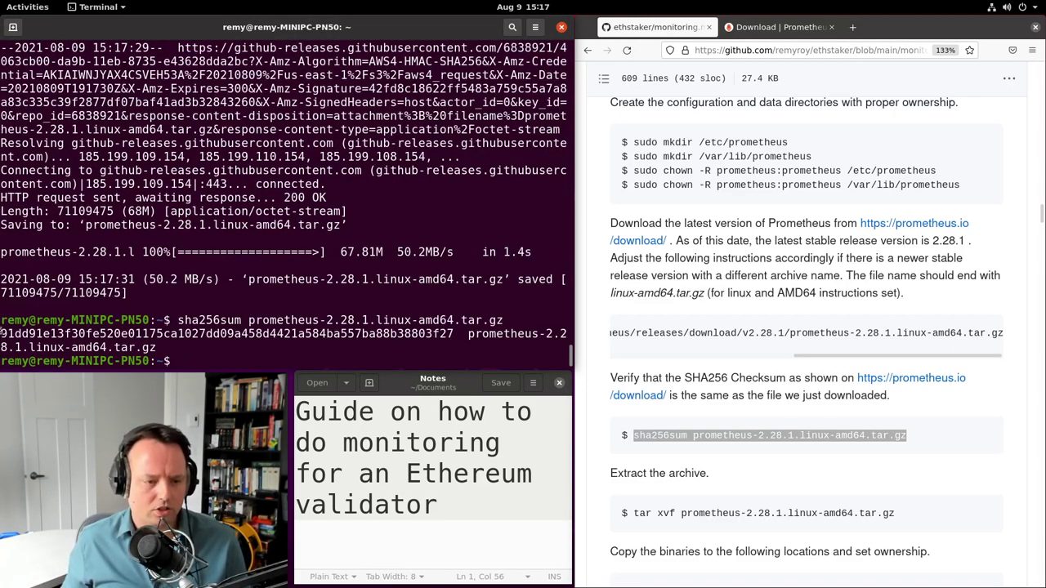
left_click_drag(1, 334, 454, 334)
right_click(452, 334)
left_click(482, 357)
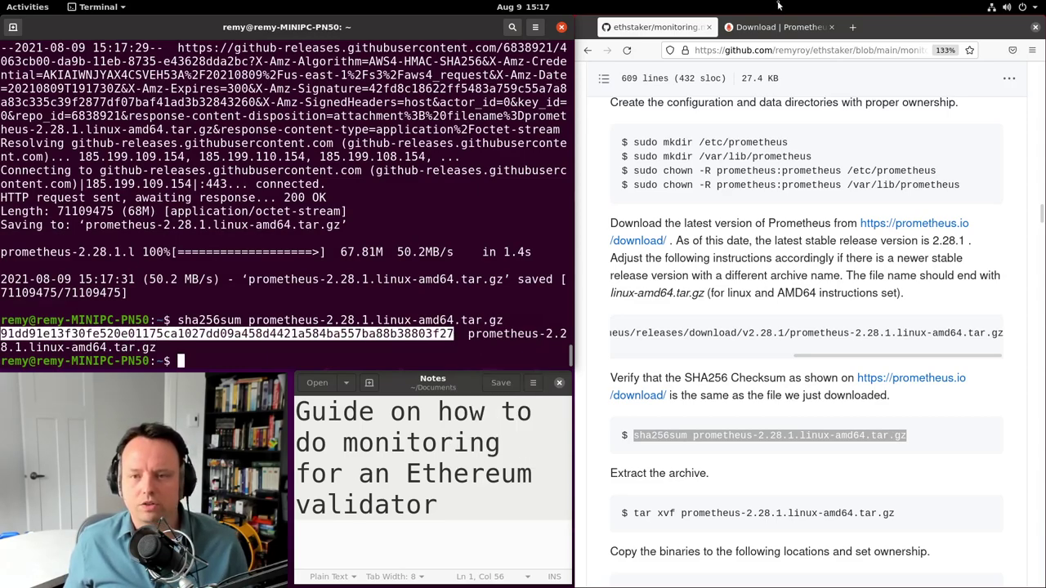
- Search the prometheus.io download page for the copied hash to confirm it matches
left_click(778, 27)
key("ctrl+f")
key("ctrl+v")
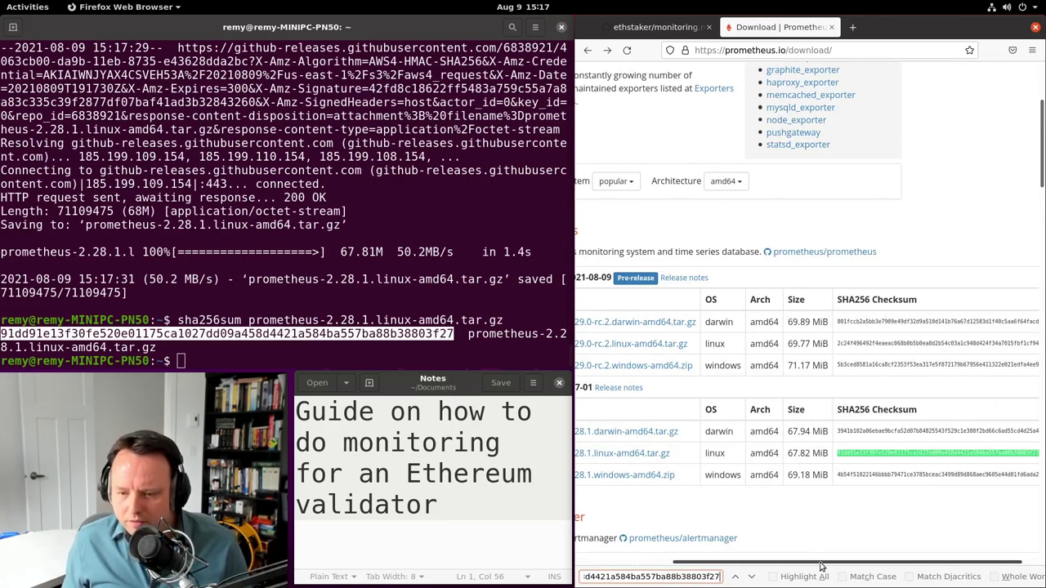
left_click_drag(907, 563, 732, 508)
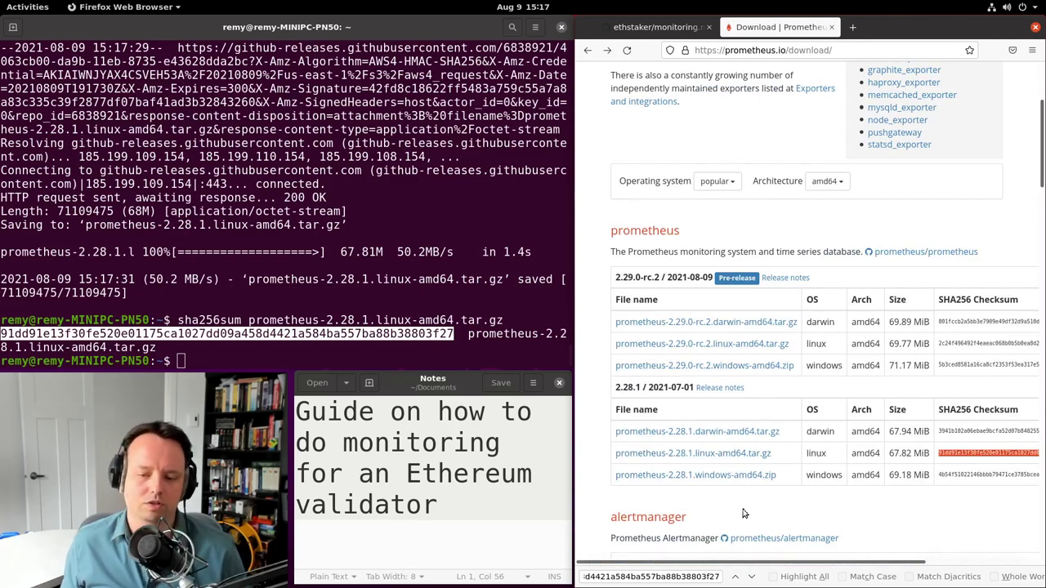
left_click(662, 29)
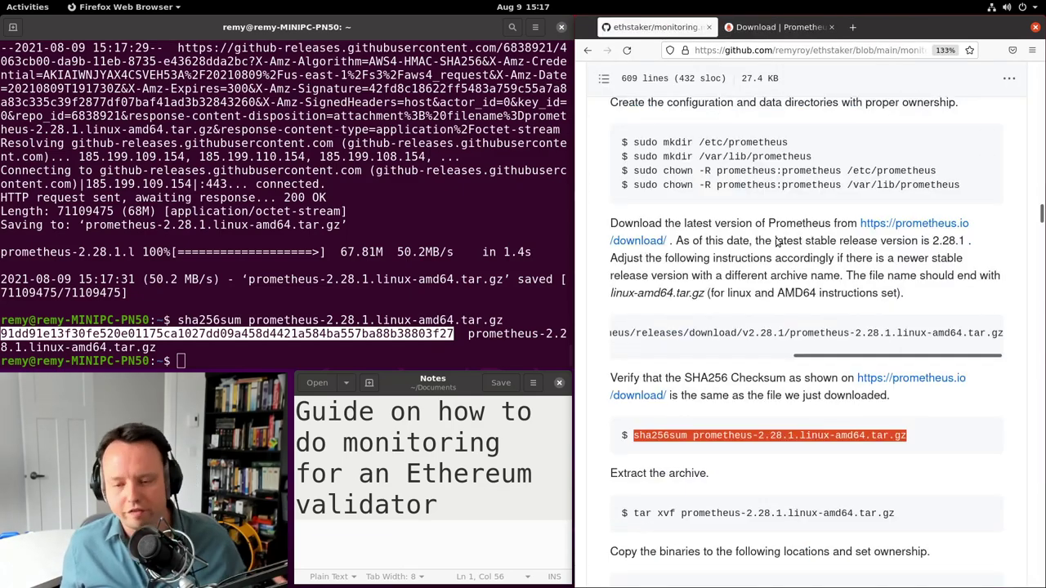
left_click(833, 479)
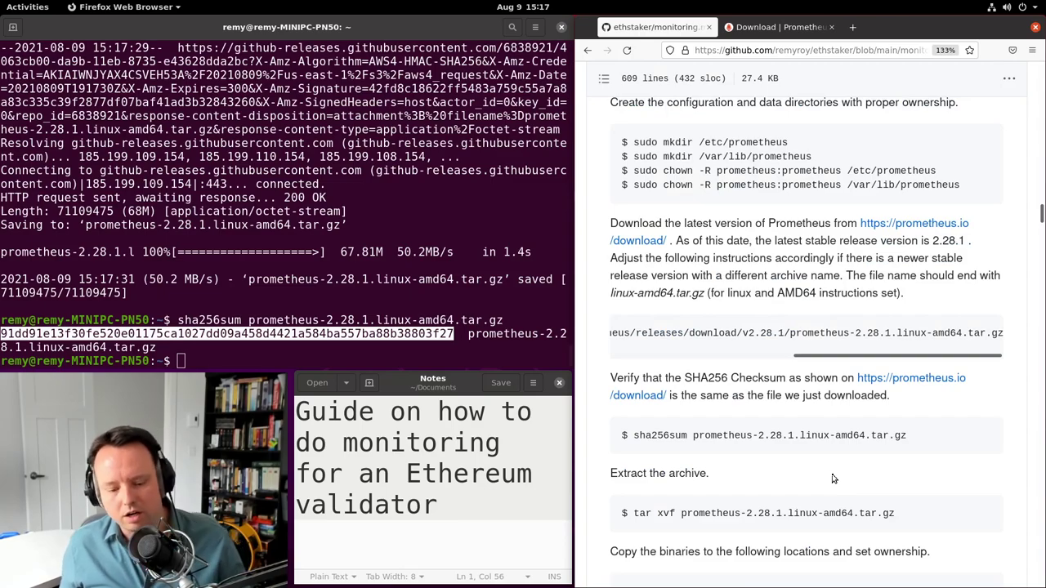
- Extract the Prometheus 2.28.1 archive with tar xvf
mouse_move(781, 485)
left_mouse_down()
mouse_move(747, 396)
mouse_move(784, 487)
left_mouse_up()
scroll(784, 488, "down", 3)
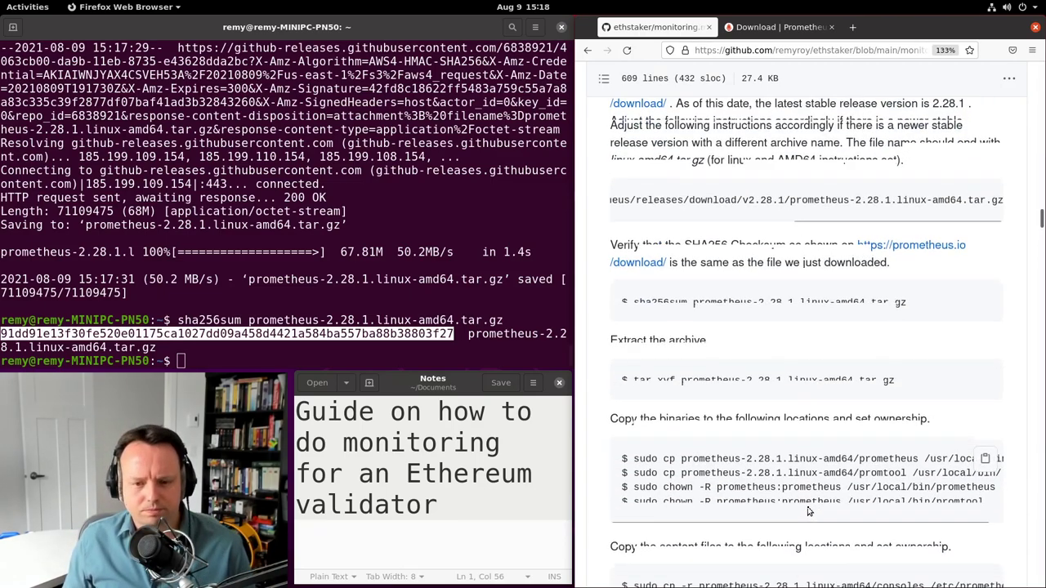
scroll(699, 416, "down", 2)
left_click_drag(925, 347, 631, 344)
key("ctrl+c")
right_click(442, 237)
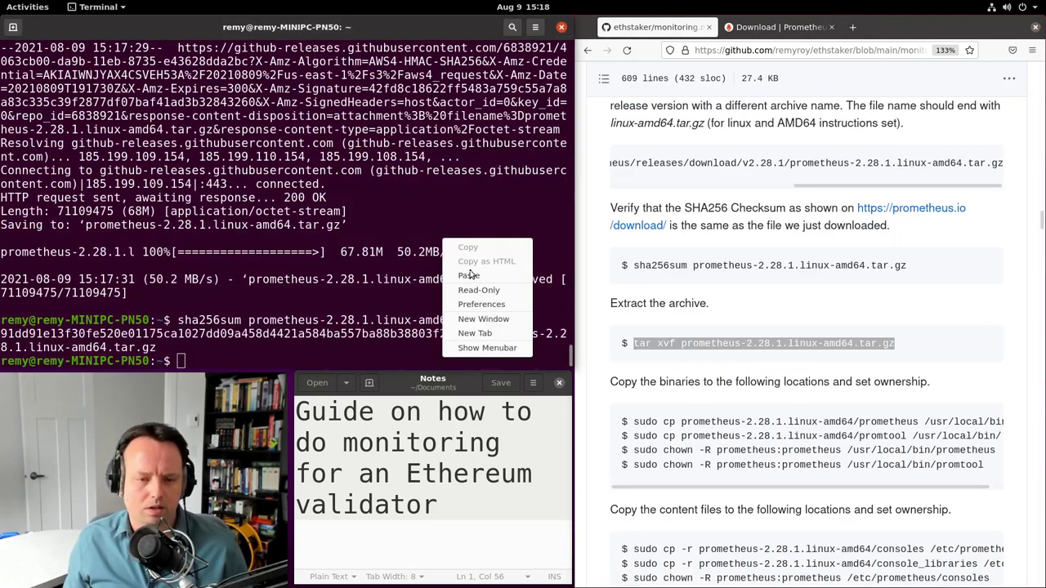
left_click(472, 277)
key("Return")
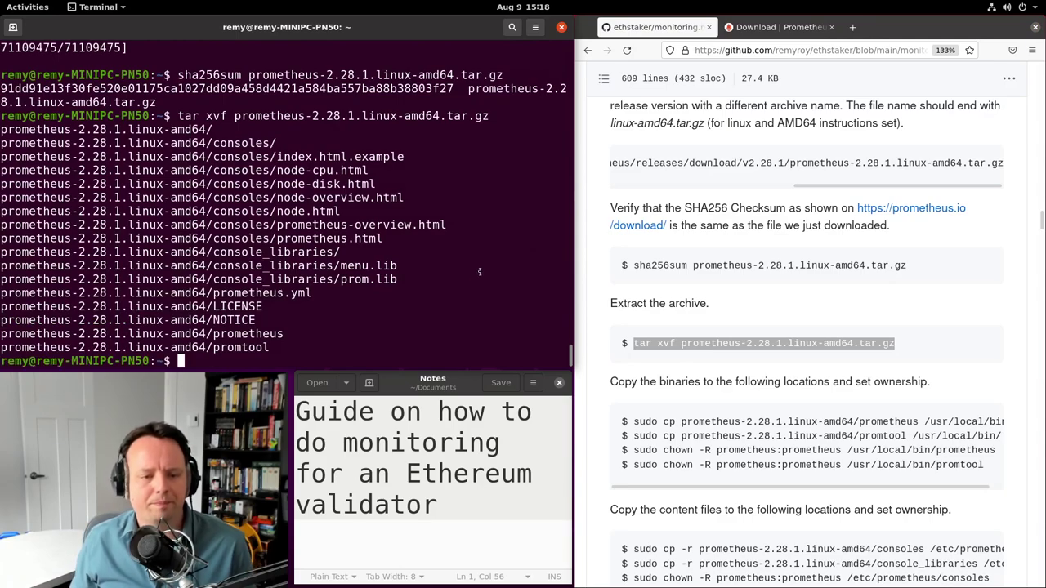
- Copy the prometheus and promtool binaries into /usr/local/bin with sudo cp
scroll(817, 433, "down", 1)
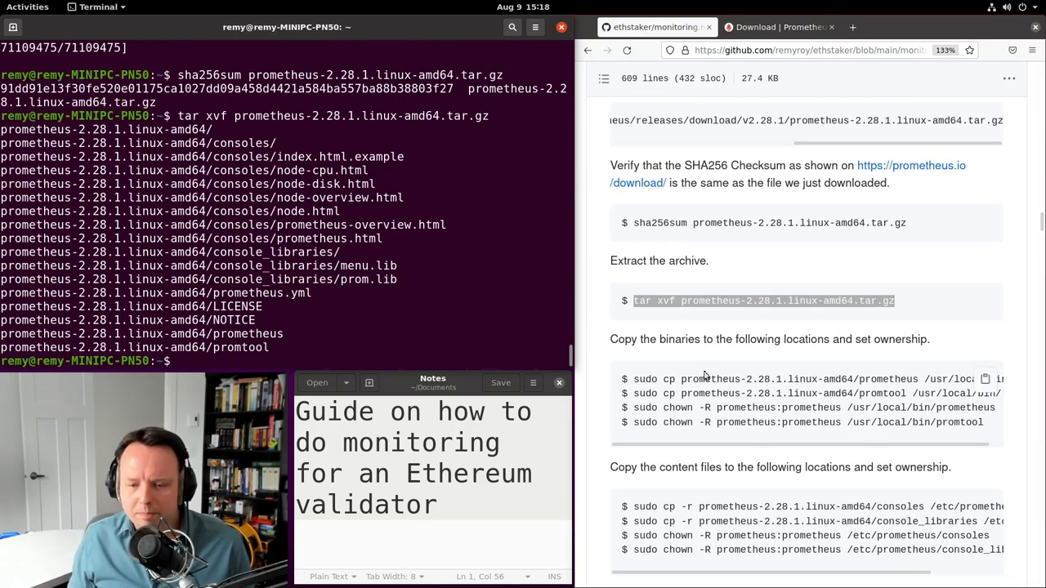
left_click_drag(634, 379, 1043, 382)
key("ctrl+c")
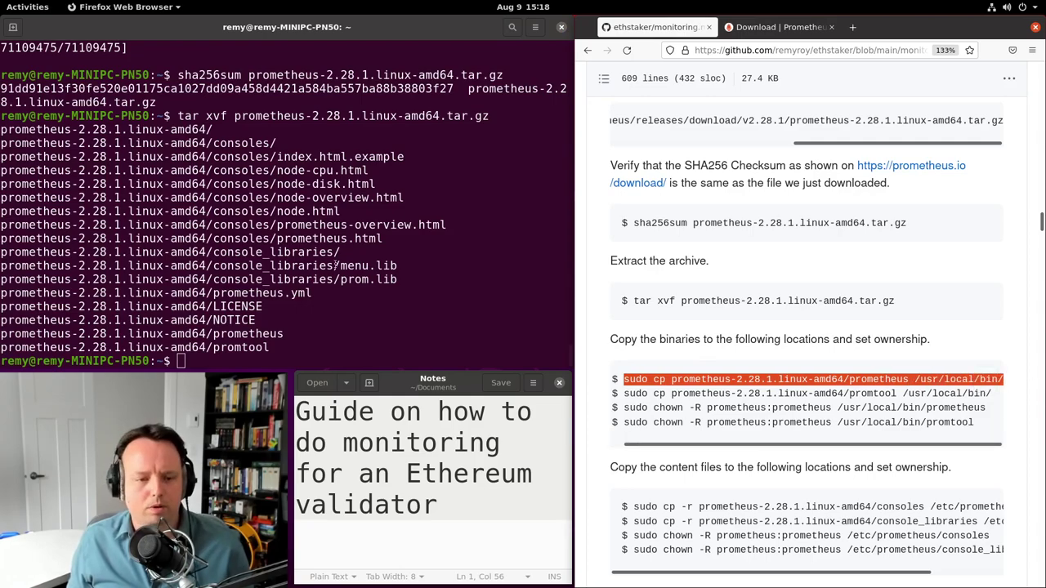
right_click(415, 285)
left_click(467, 319)
key("Return")
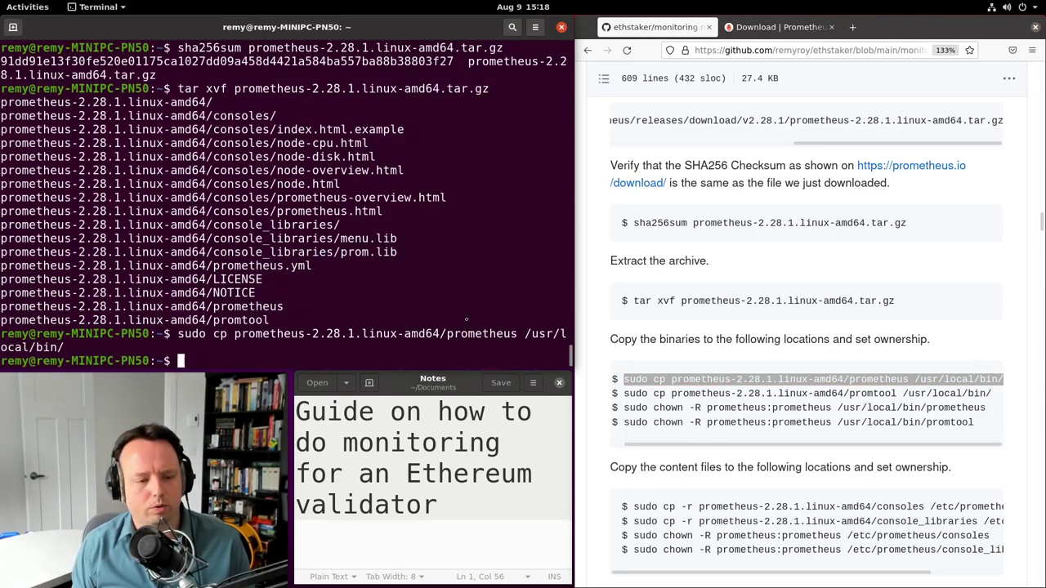
left_click_drag(626, 393, 1041, 397)
key("ctrl+c")
right_click(358, 281)
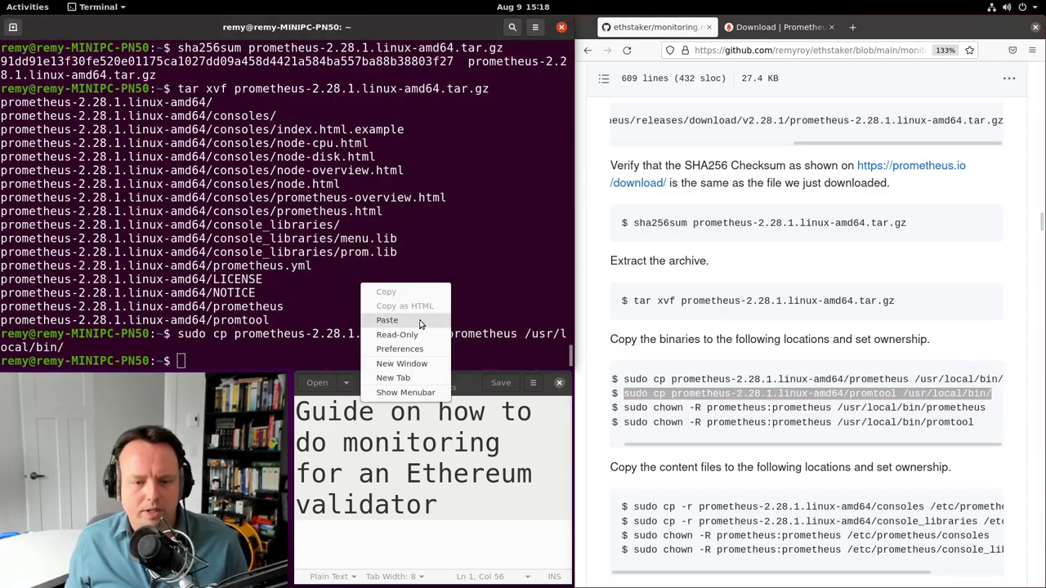
left_click(407, 320)
key("Return")
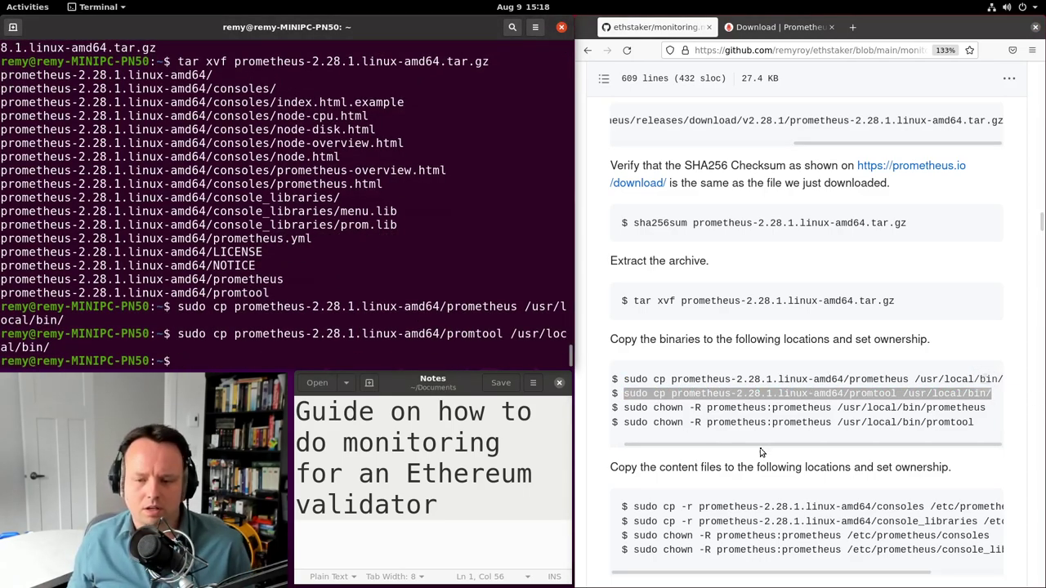
- Make prometheus:prometheus the owner of both binaries in /usr/local/bin
left_click_drag(626, 407, 993, 415)
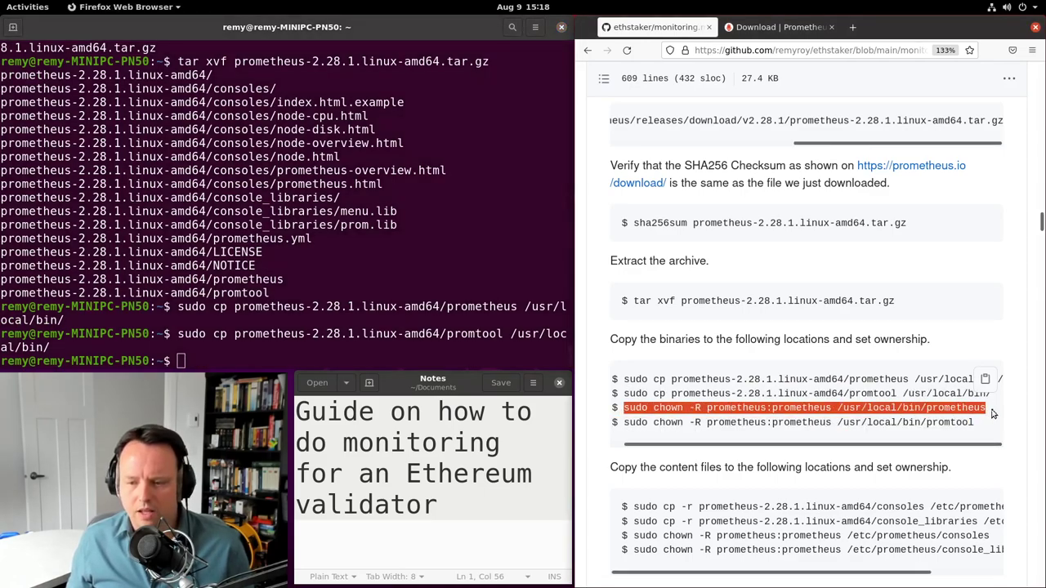
key("ctrl+c")
right_click(371, 258)
left_click(408, 294)
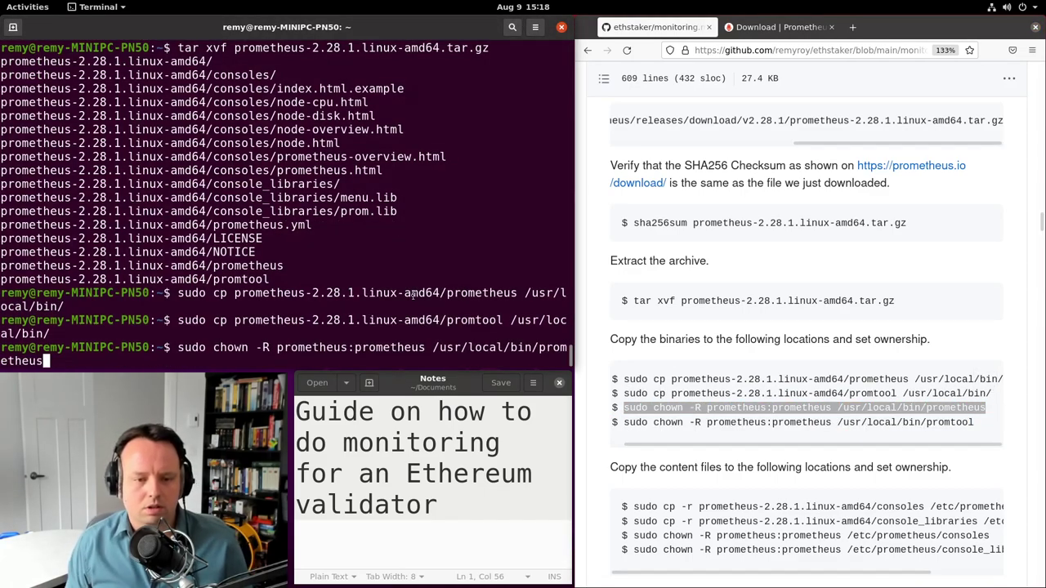
key("Return")
left_click_drag(625, 422, 974, 427)
key("ctrl+c")
right_click(357, 227)
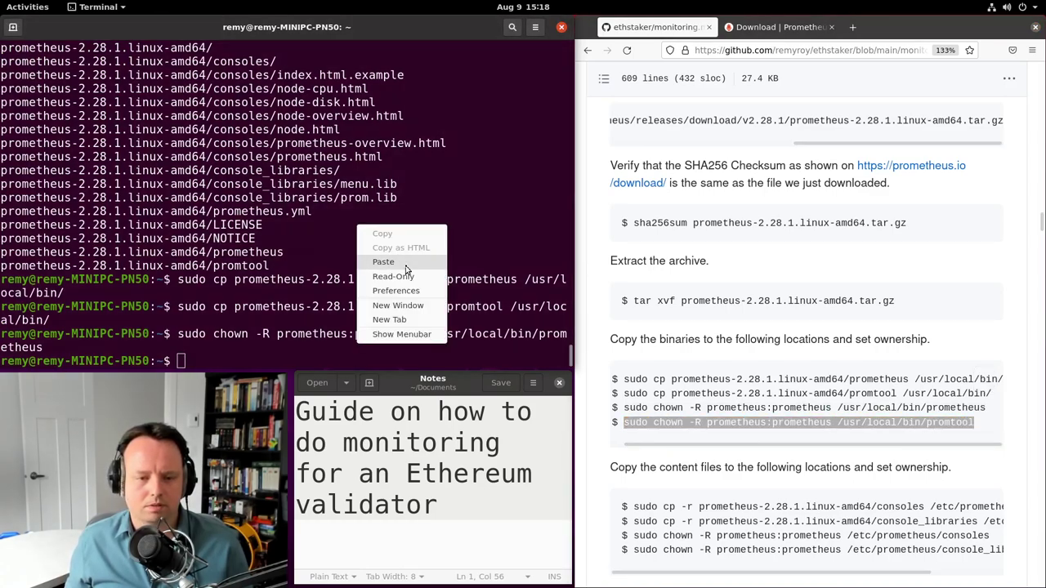
left_click(383, 263)
key("Return")
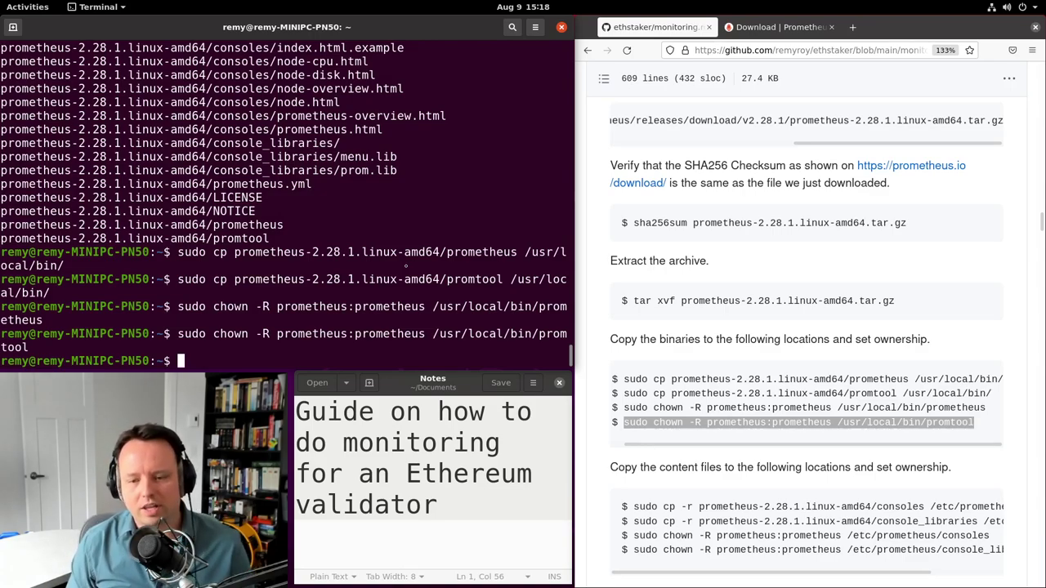
left_click(917, 250)
scroll(934, 253, "down", 3)
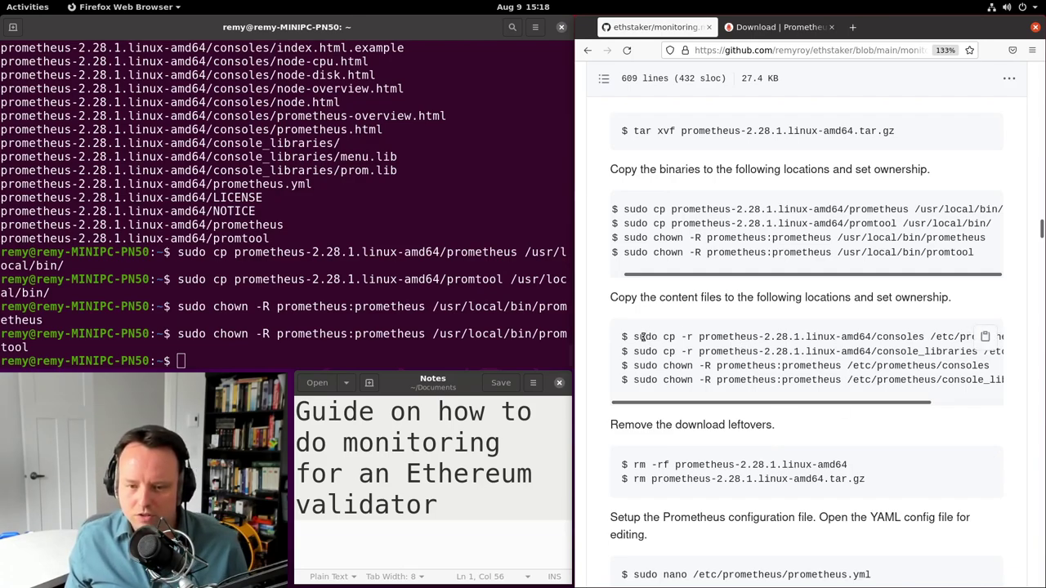
- Copy the consoles and console_libraries folders into /etc/prometheus with sudo cp -r
left_click_drag(633, 336, 958, 336)
left_click(387, 206)
right_click(387, 206)
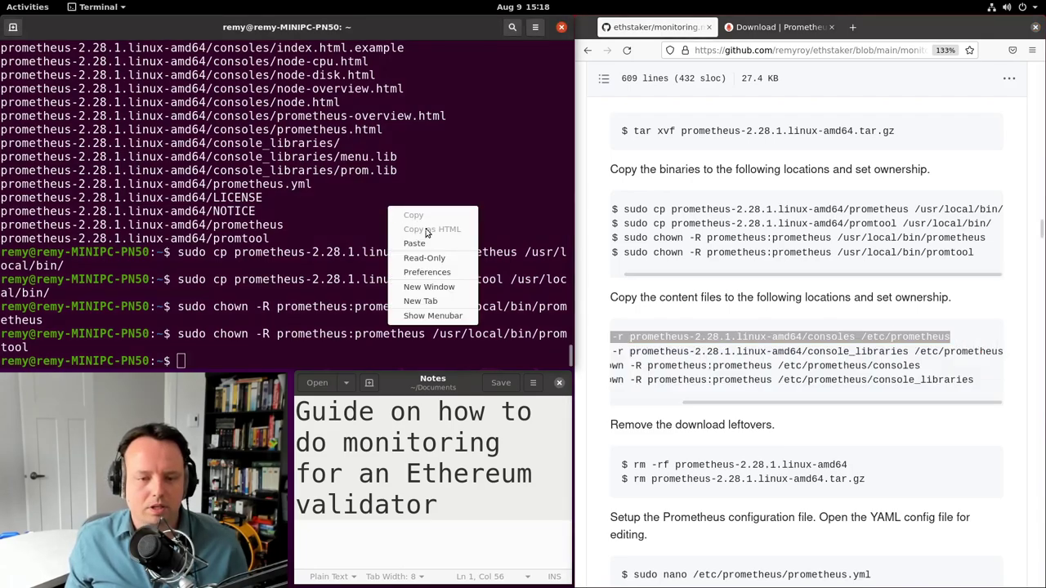
left_click(412, 239)
key("Return")
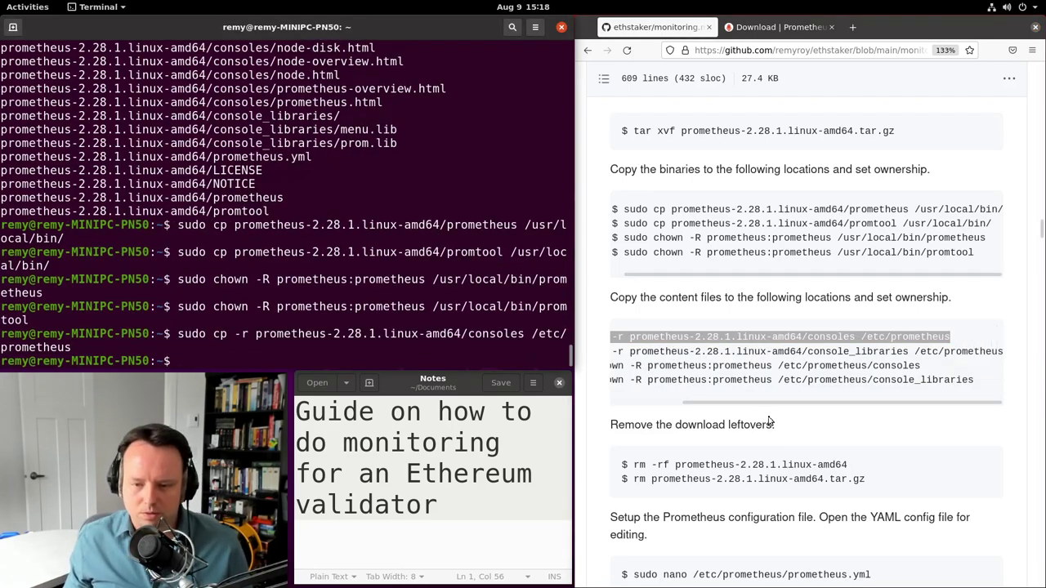
left_click_drag(776, 403, 653, 401)
left_click_drag(635, 351, 1004, 353)
right_click(866, 351)
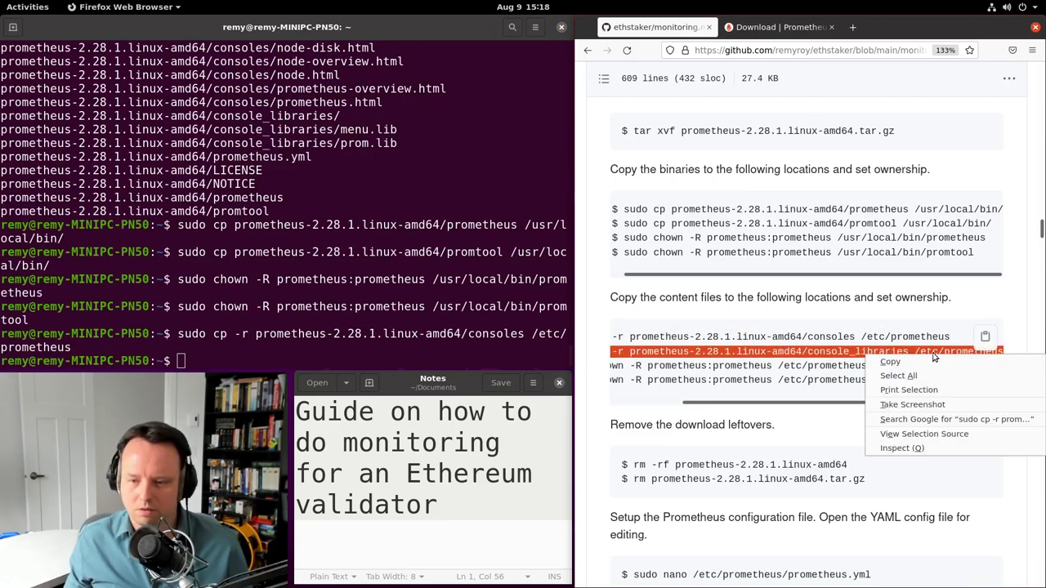
left_click(891, 362)
left_click(357, 177)
right_click(382, 183)
left_click(428, 223)
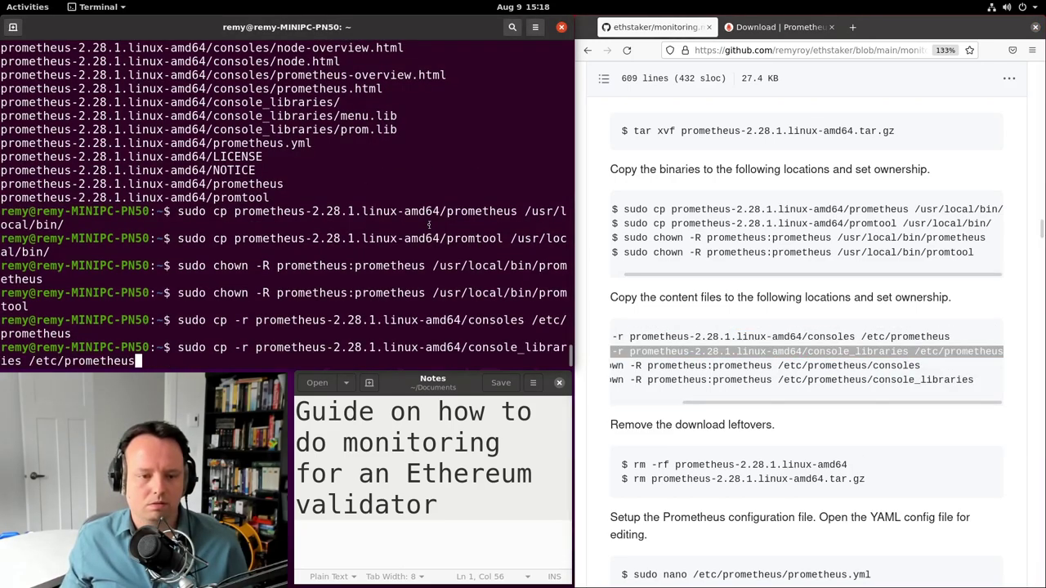
key("Return")
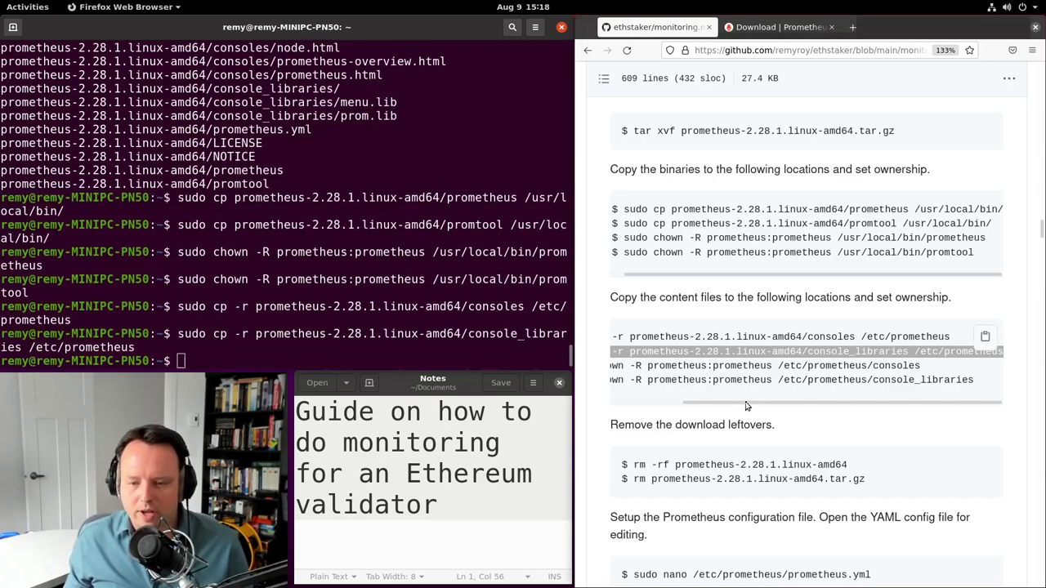
- Give prometheus:prometheus ownership of both console folders with sudo chown -R
left_click(660, 368)
left_click_drag(636, 366, 990, 365)
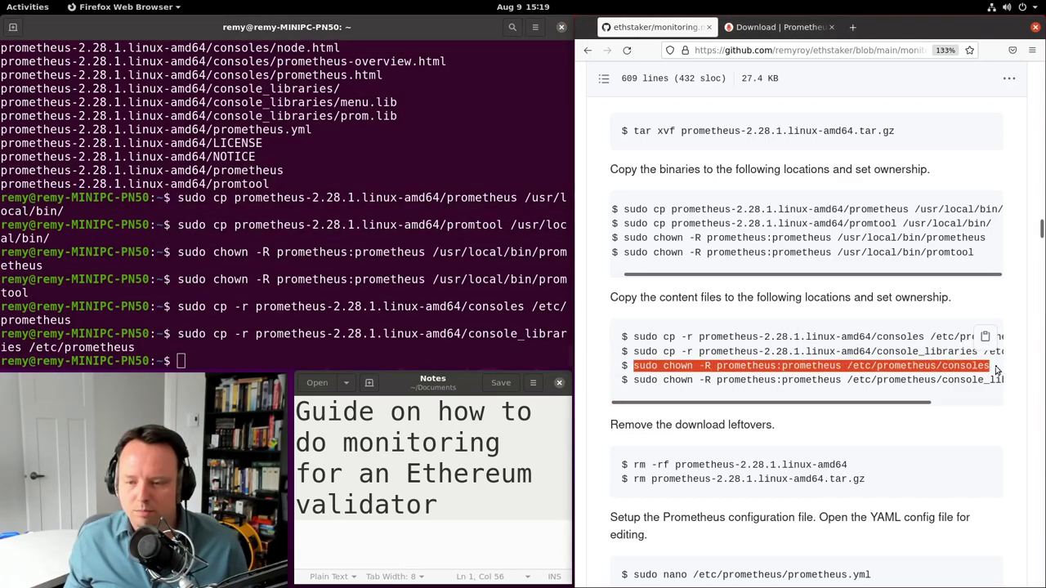
right_click(368, 193)
left_click(375, 219)
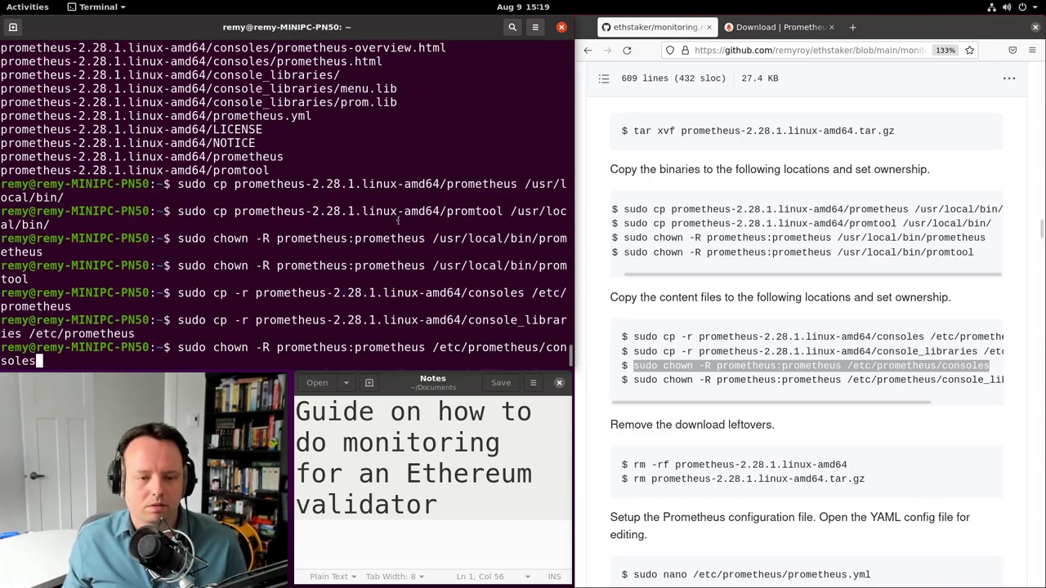
key("Return")
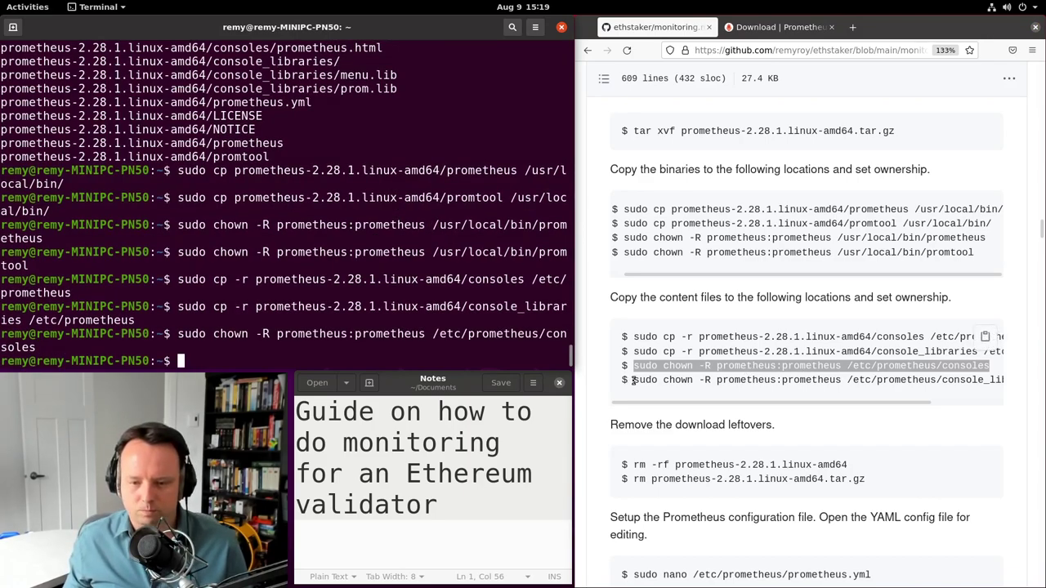
left_click_drag(631, 380, 972, 382)
right_click(962, 386)
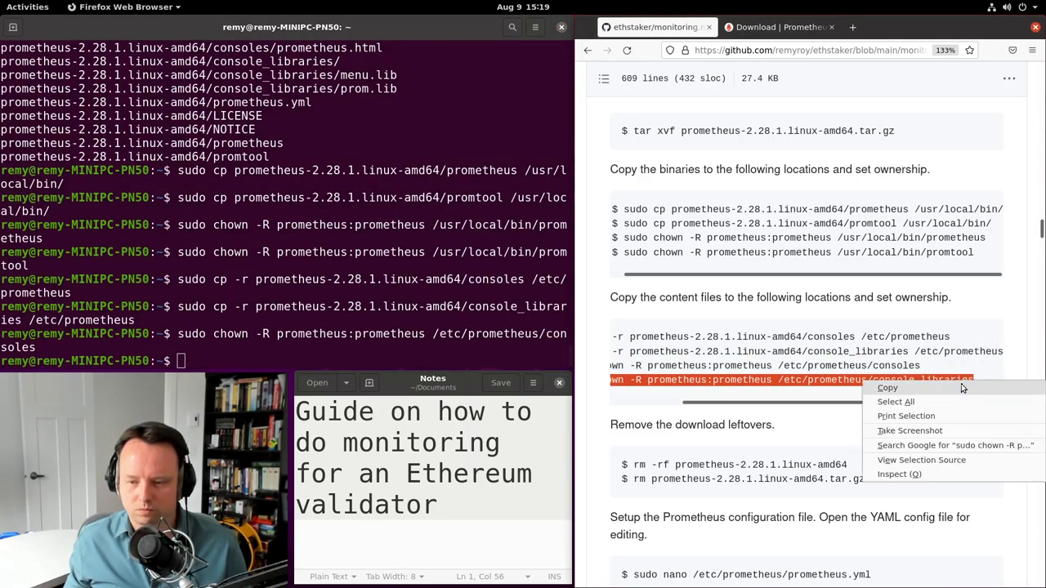
left_click(887, 387)
right_click(409, 172)
left_click(439, 201)
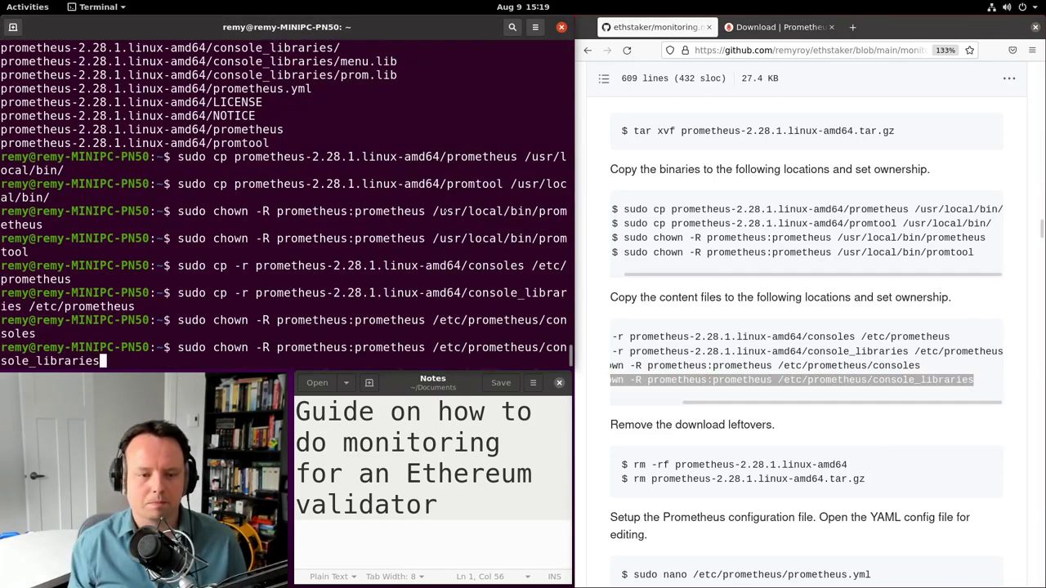
key("Return")
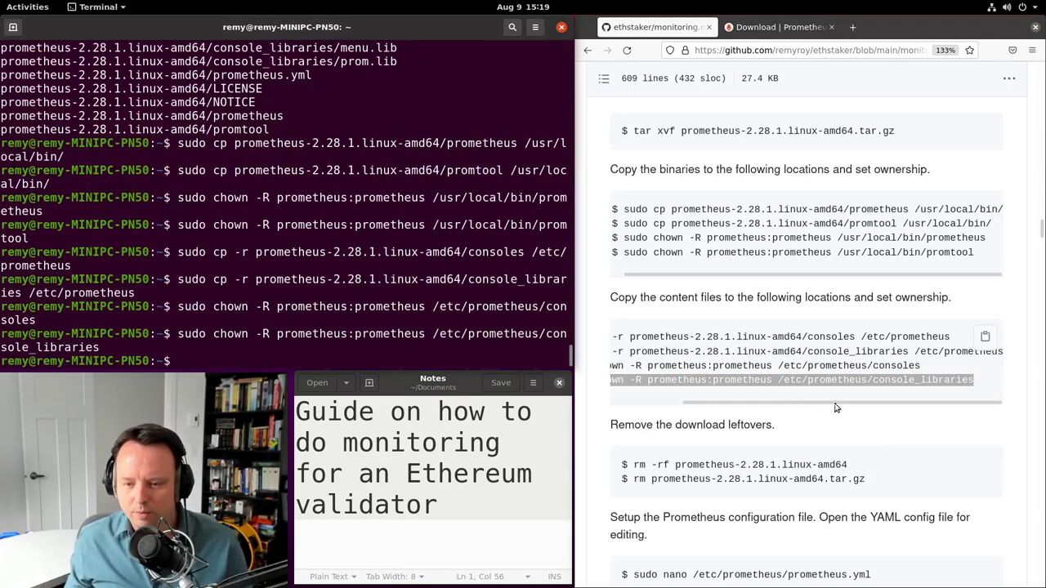
- Delete the extracted Prometheus folder with rm -rf and remove the tar.gz archive
left_click_drag(836, 404, 763, 403)
left_click_drag(634, 464, 848, 465)
right_click(346, 243)
left_click(384, 272)
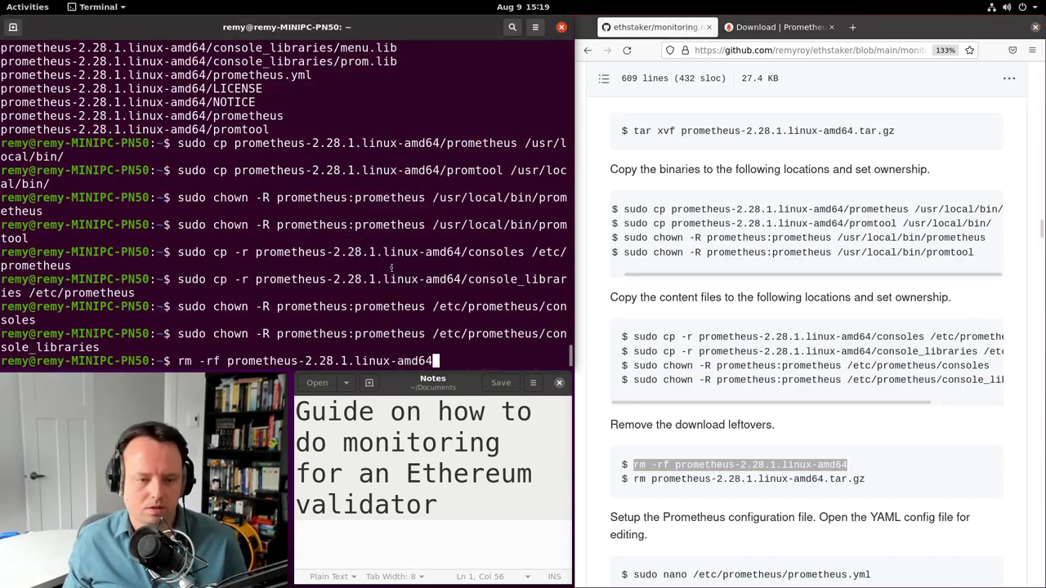
key("Return")
left_click_drag(866, 479, 638, 482)
right_click(399, 278)
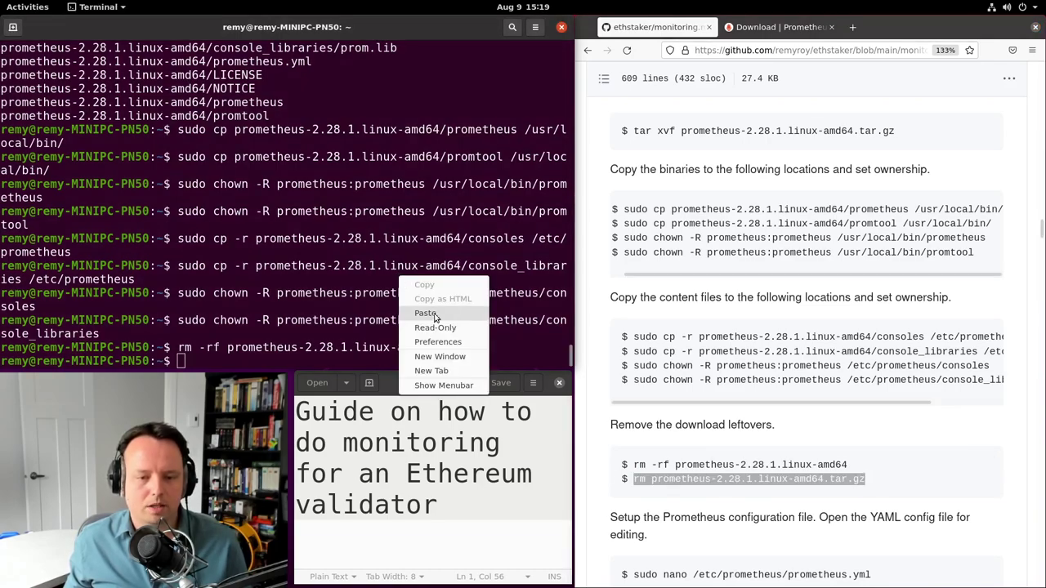
left_click(436, 314)
key("Return")
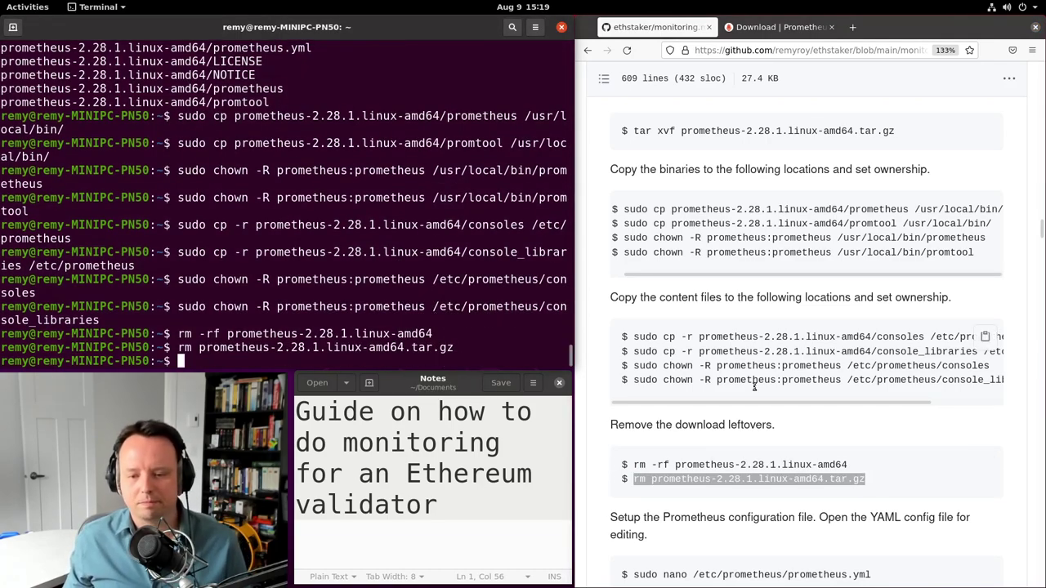
- Put the sudo nano /etc/prometheus/prometheus.yml command at the prompt
scroll(764, 396, "down", 3)
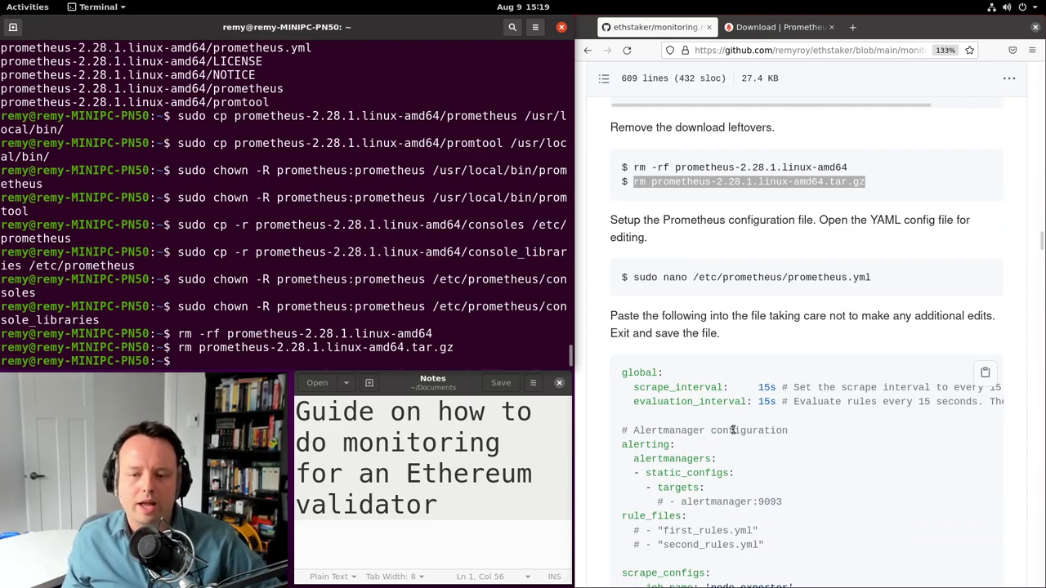
scroll(851, 467, "down", 1)
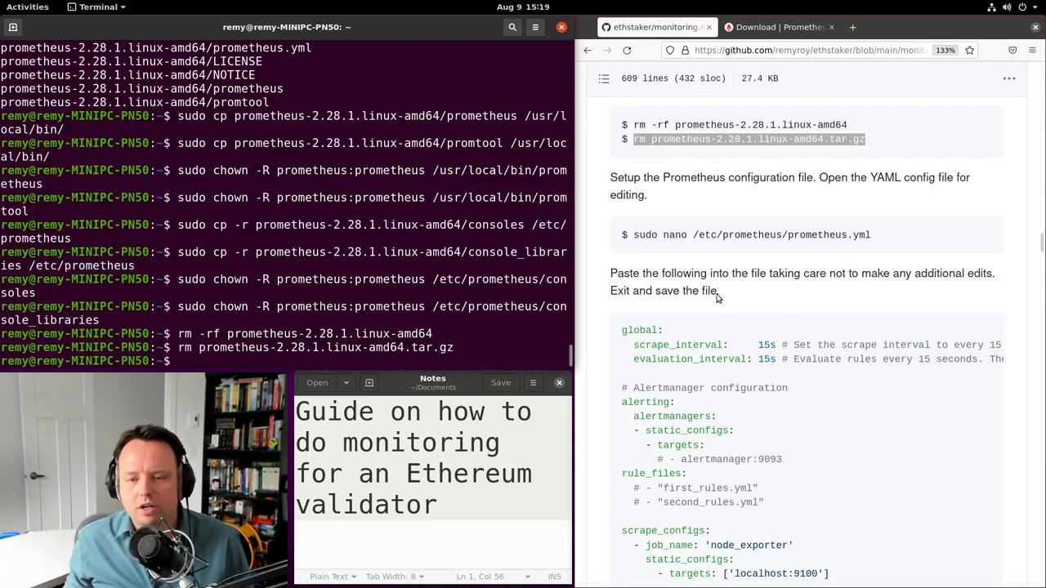
left_click_drag(872, 235, 634, 234)
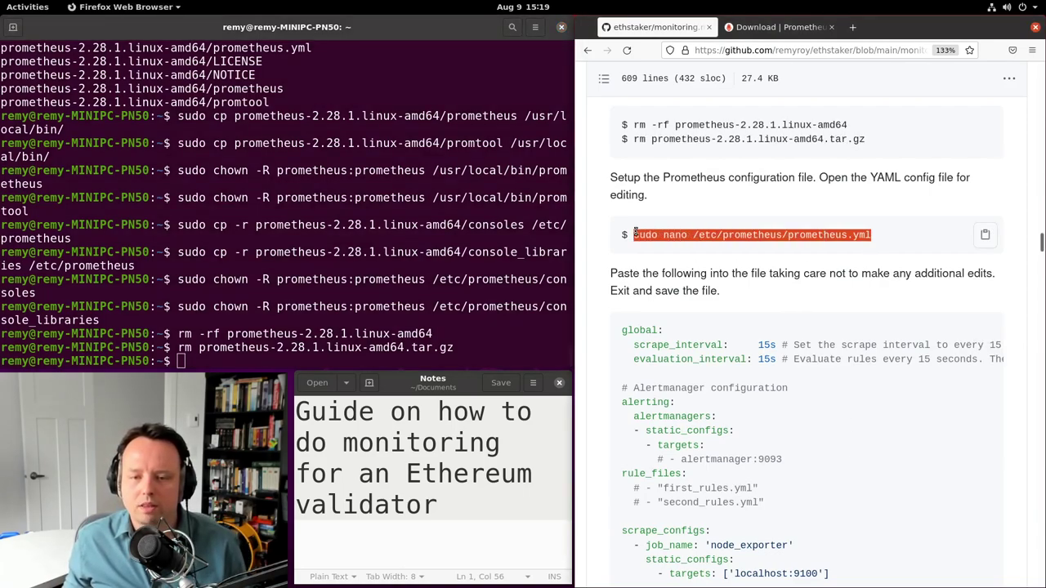
left_click(622, 321)
right_click(356, 228)
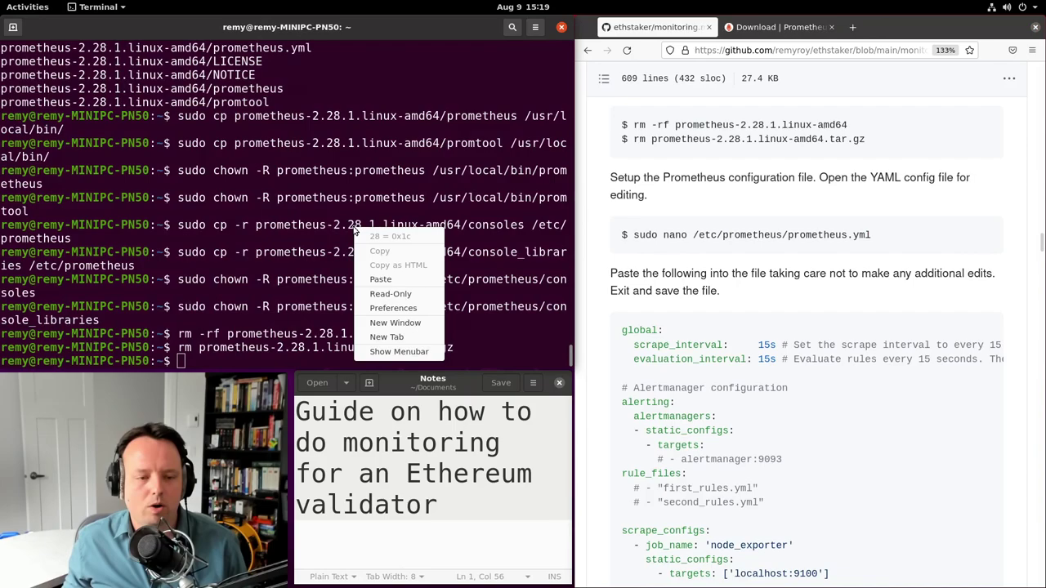
left_click(393, 271)
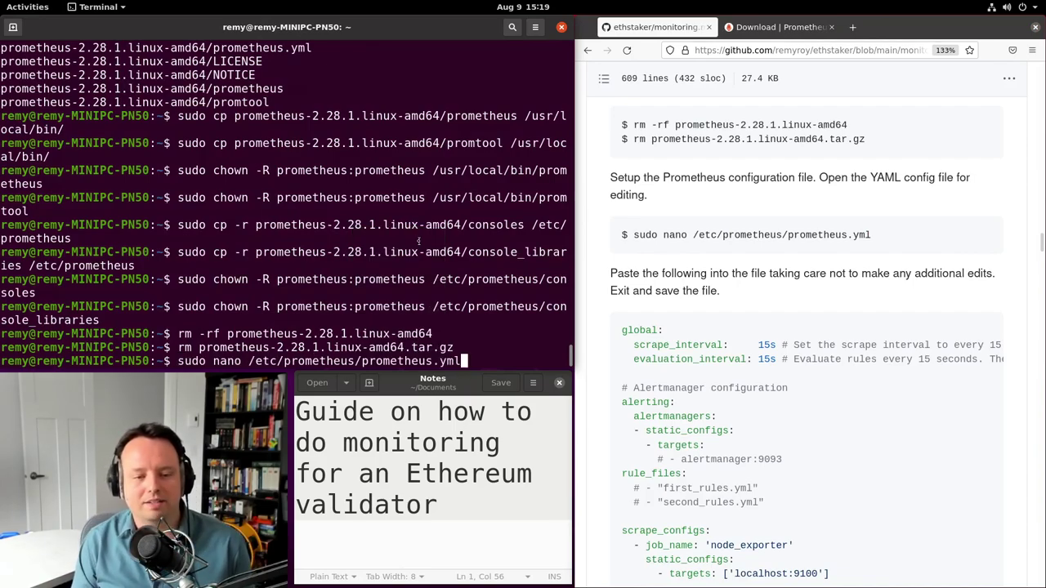
- Open prometheus.yml in nano and paste the guide's YAML with the node_exporter job on localhost:9100
key("Return")
scroll(820, 442, "down", 3)
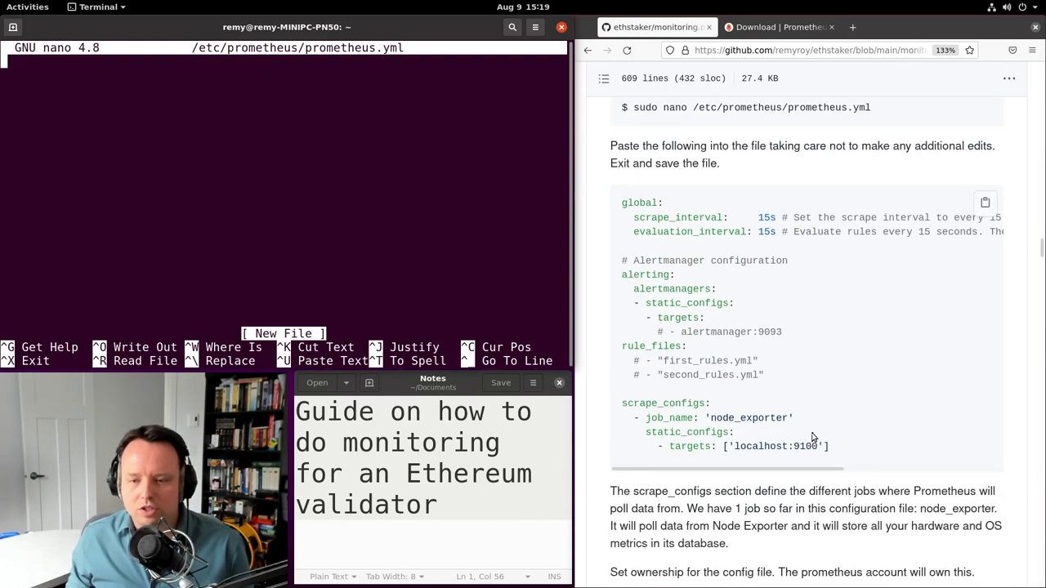
left_click_drag(831, 446, 623, 205)
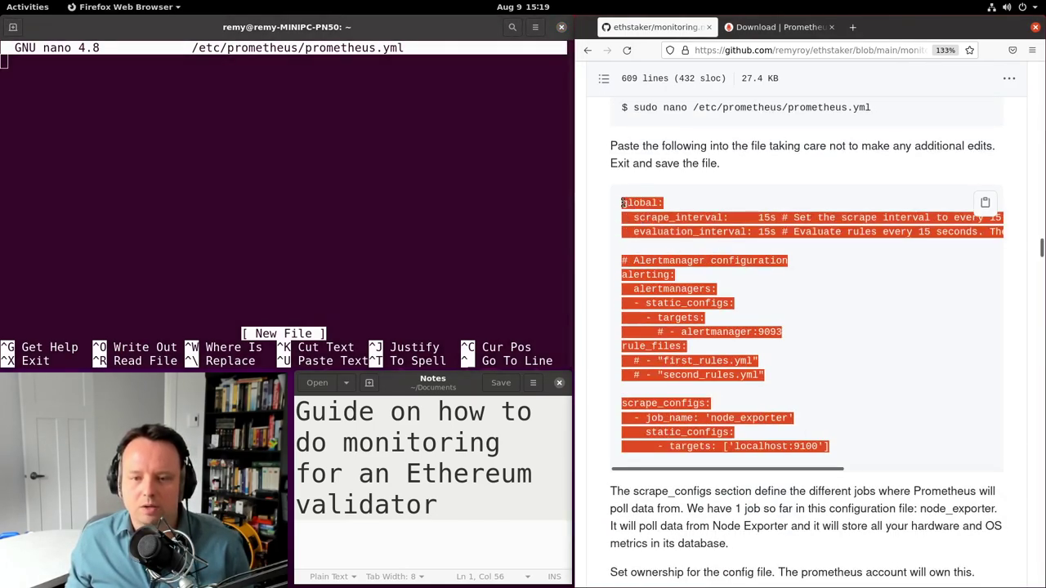
left_click(850, 368)
left_click(172, 174)
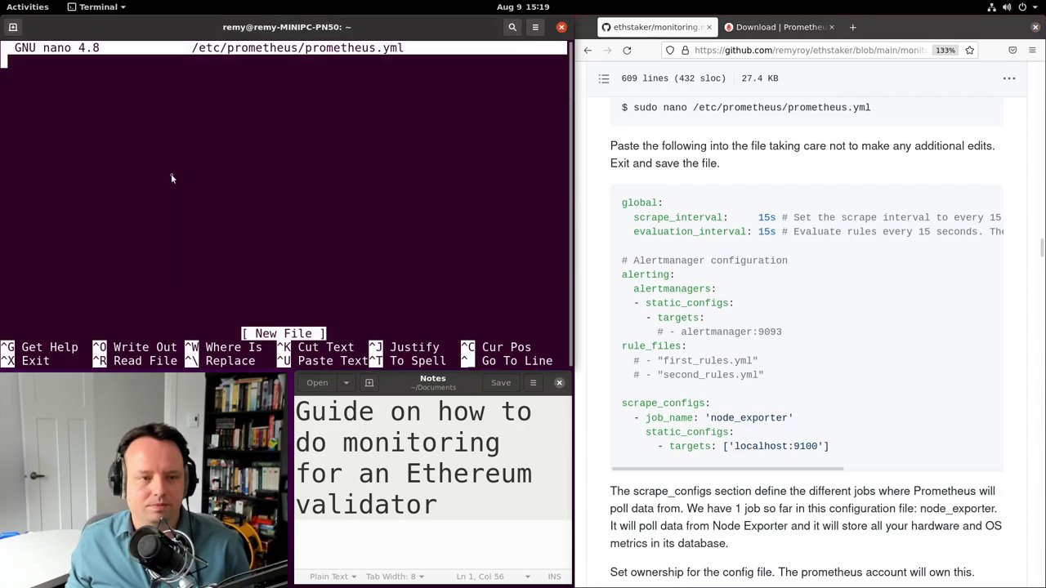
right_click(171, 175)
left_click(199, 213)
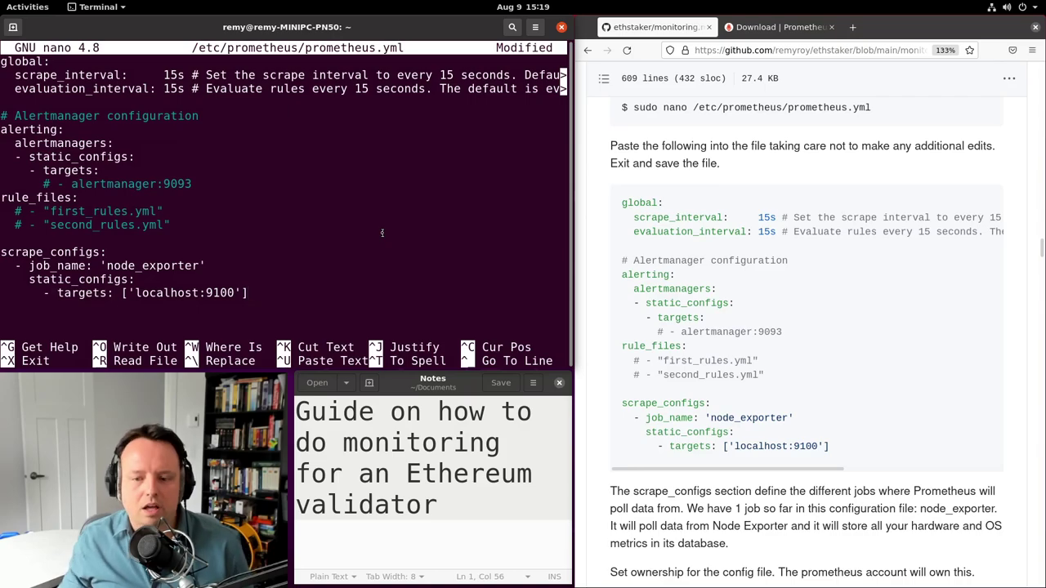
- Review the node_exporter job, then save prometheus.yml and exit nano
scroll(879, 406, "down", 3)
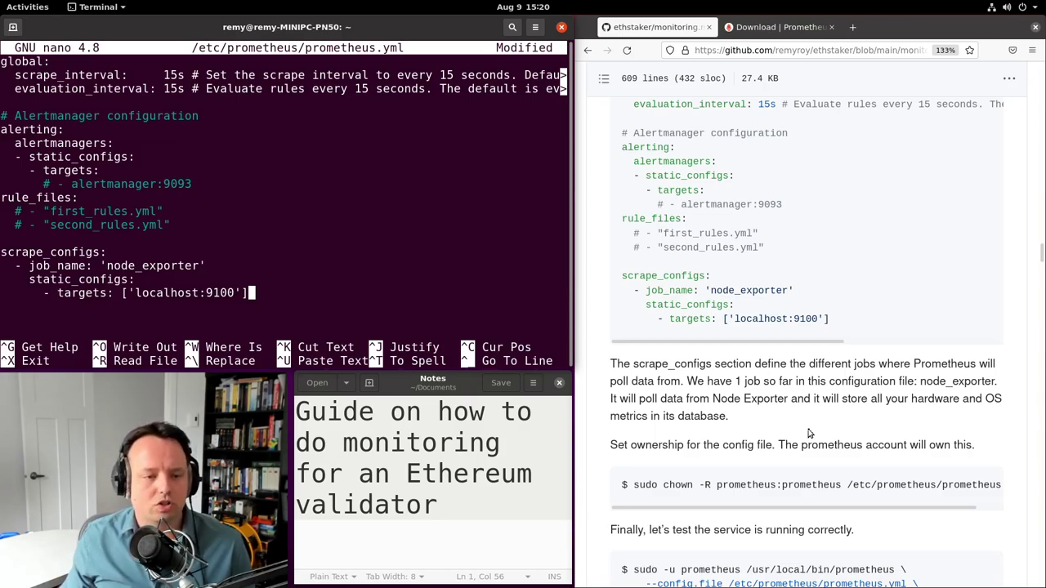
double_click(129, 265)
left_click(213, 276)
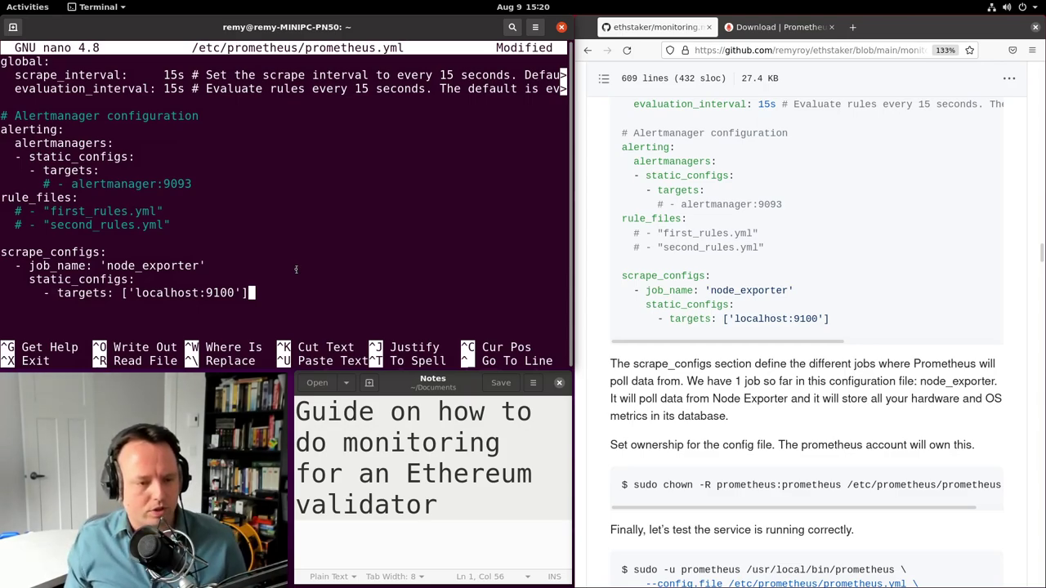
key("ctrl+x")
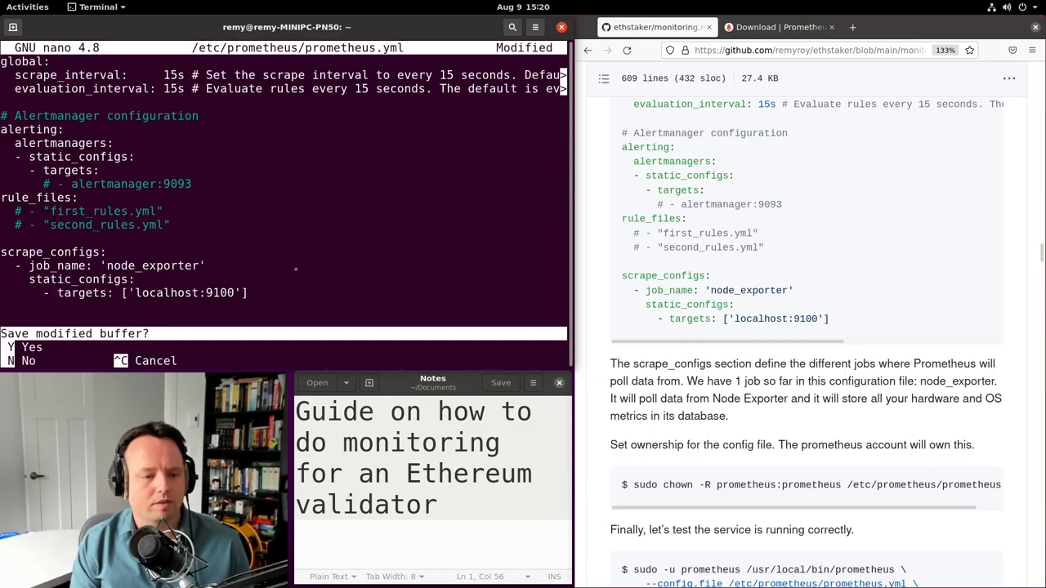
key("y")
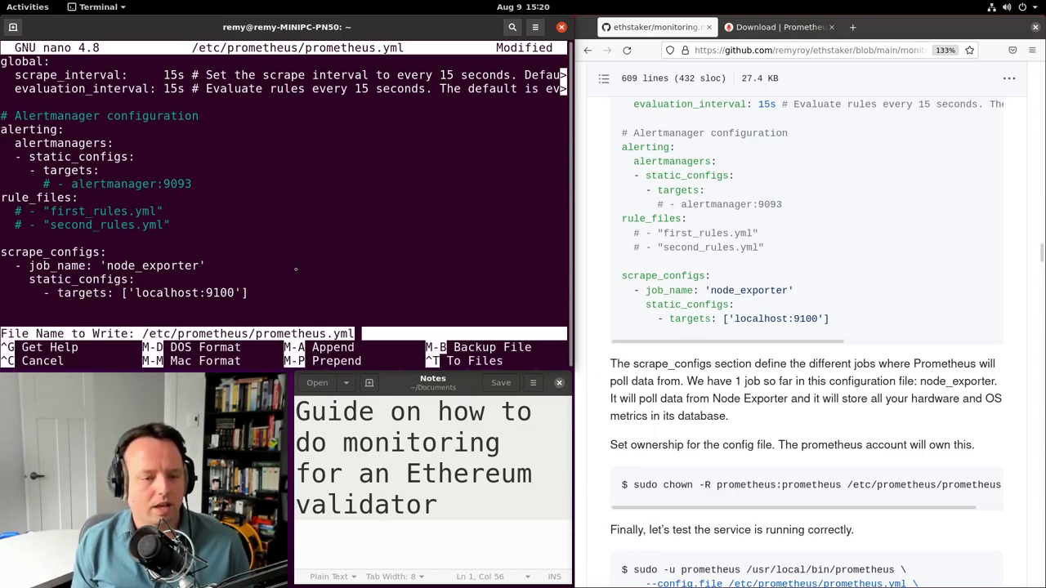
key("Return")
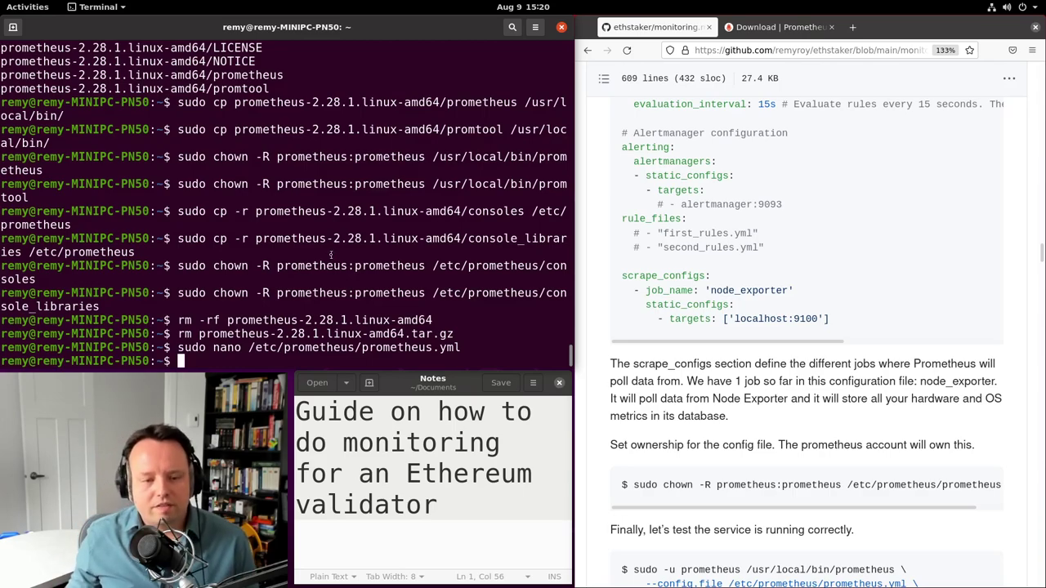
- Make prometheus:prometheus the owner of /etc/prometheus/prometheus.yml
scroll(600, 389, "down", 3)
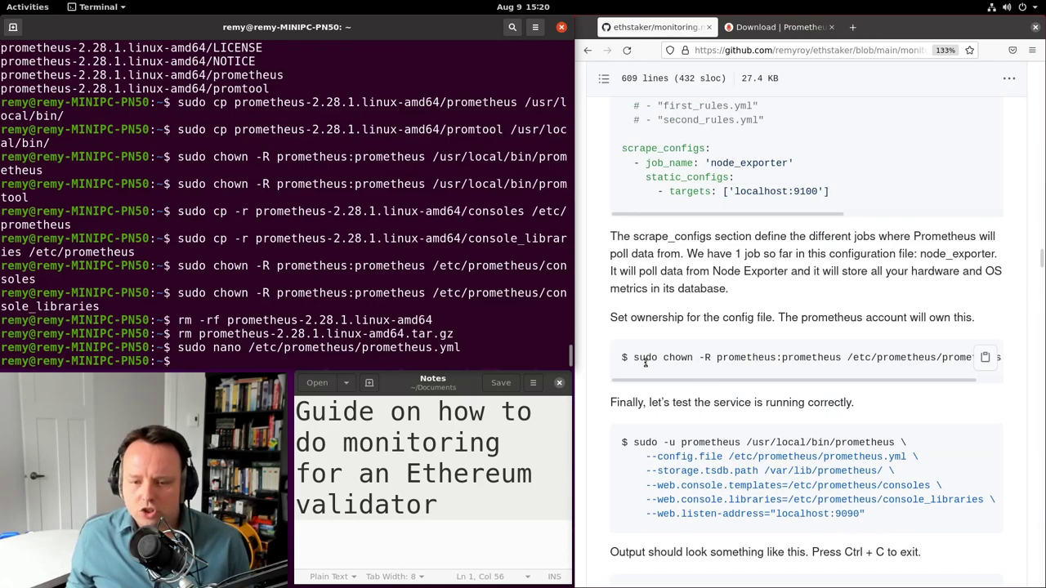
left_click_drag(633, 358, 1034, 360)
right_click(907, 355)
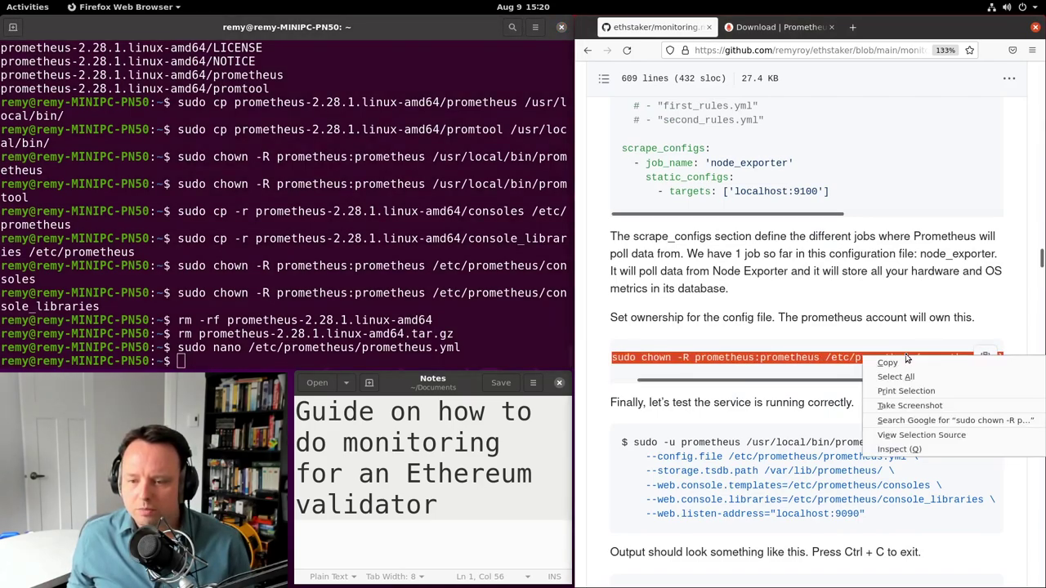
left_click(922, 365)
left_click(434, 266)
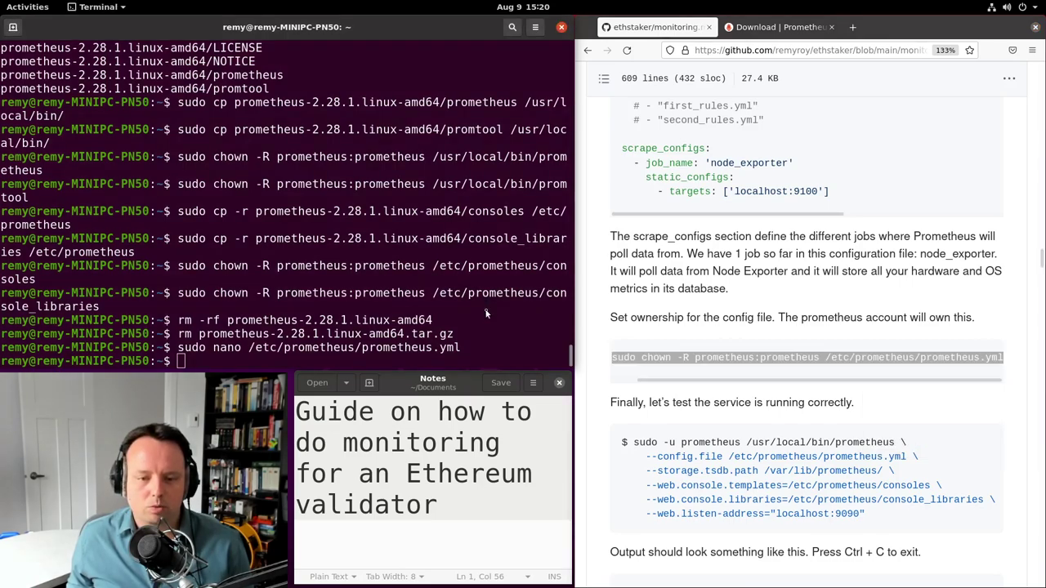
key("ctrl+shift+v")
key("Return")
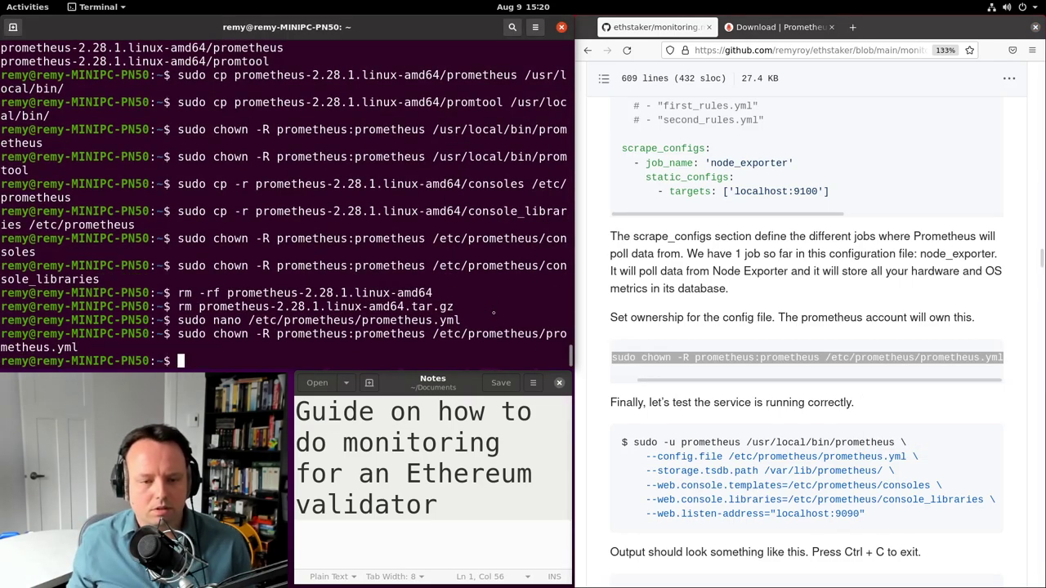
- Paste the guide's six-line sudo -u prometheus test-run command at the prompt
left_click(817, 401)
scroll(814, 438, "down", 3)
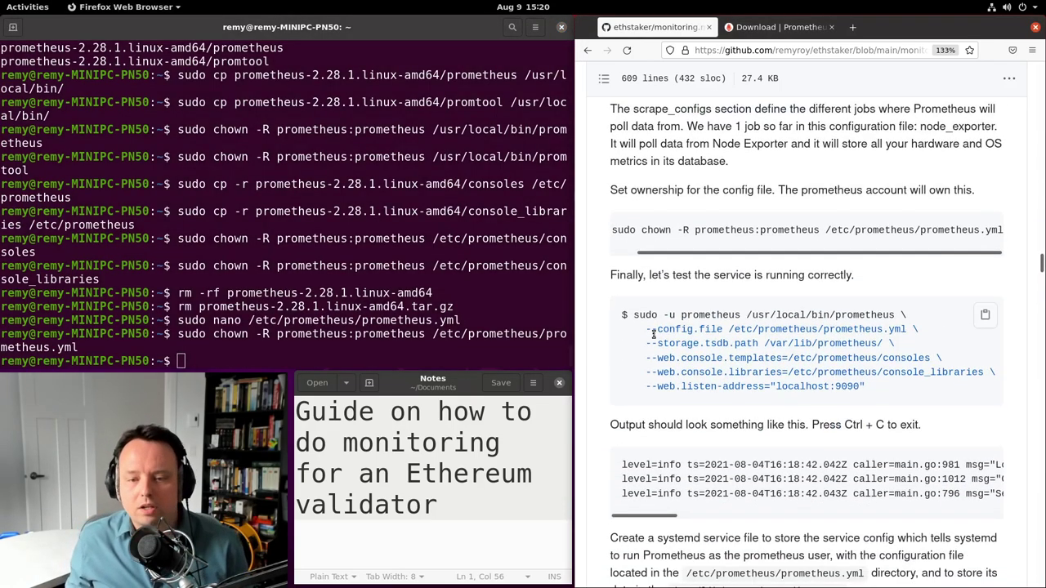
left_click_drag(635, 318, 879, 390)
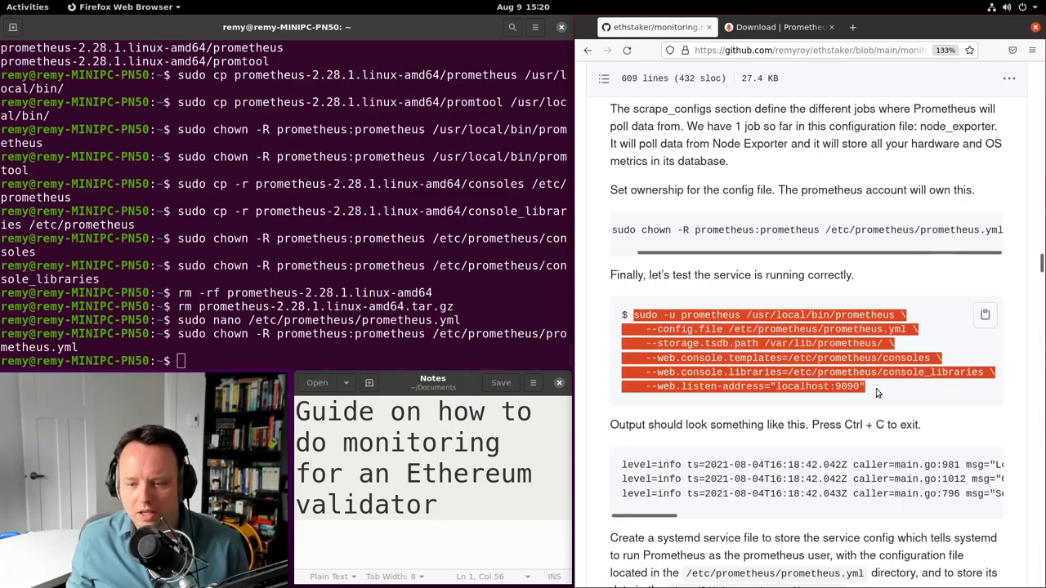
right_click(851, 395)
left_click(876, 400)
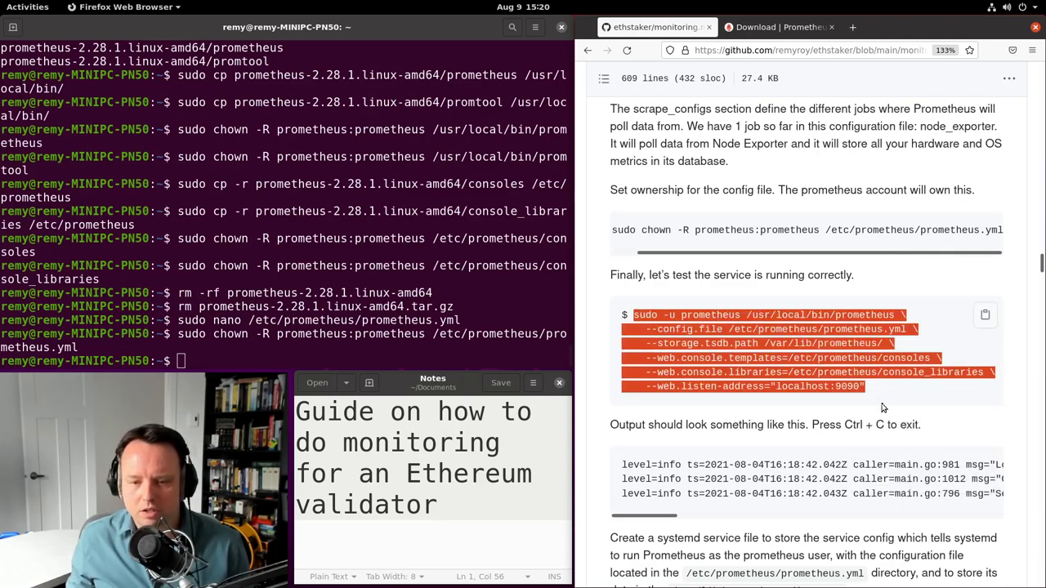
left_click(377, 250)
right_click(403, 252)
left_click(441, 288)
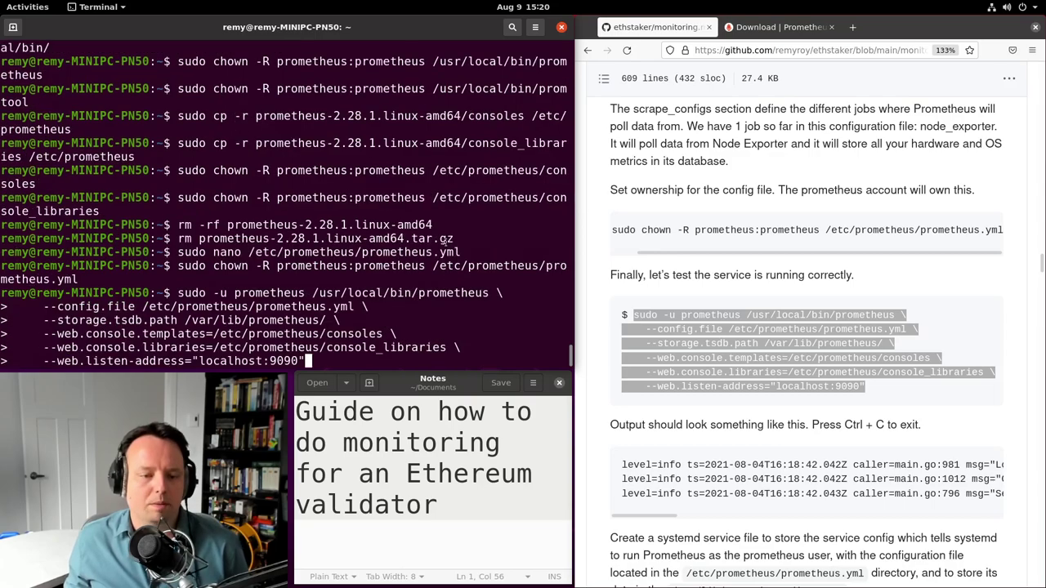
- Run Prometheus and confirm the log shows the config loaded and 'Server is ready to receive web requests.'
key("Return")
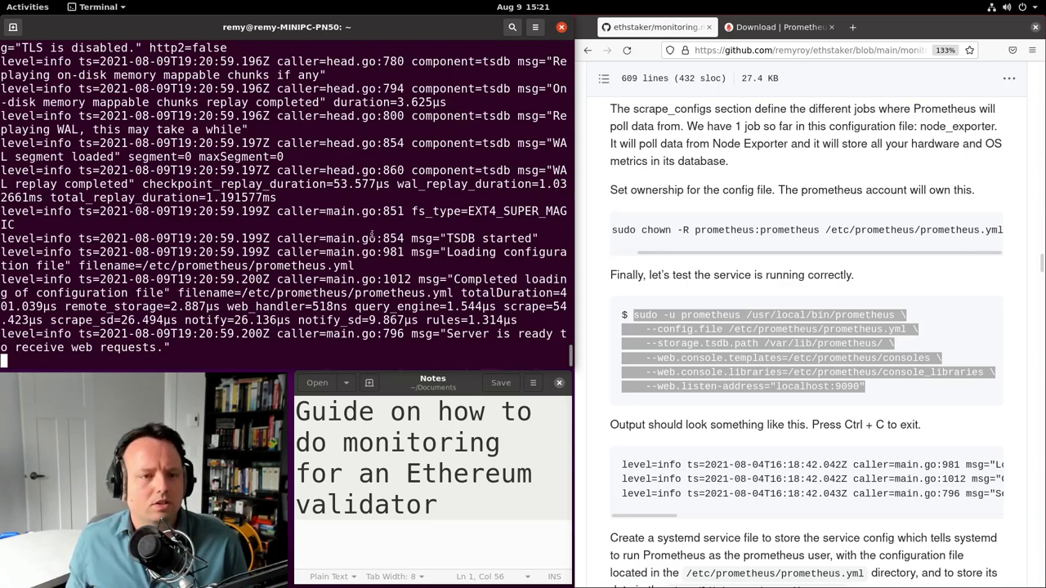
left_click_drag(455, 280, 162, 292)
left_click(163, 292)
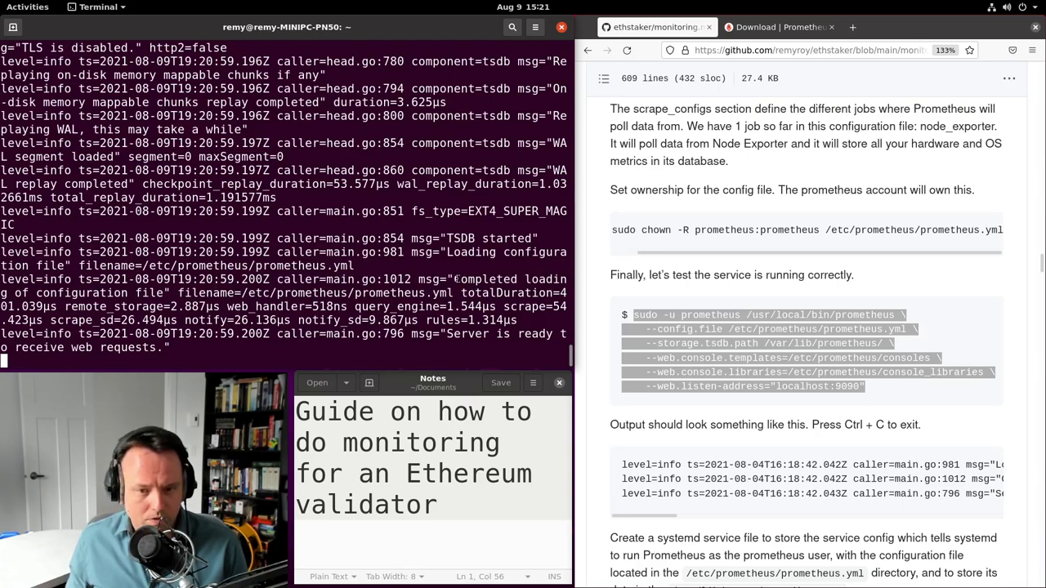
left_click_drag(455, 281, 165, 293)
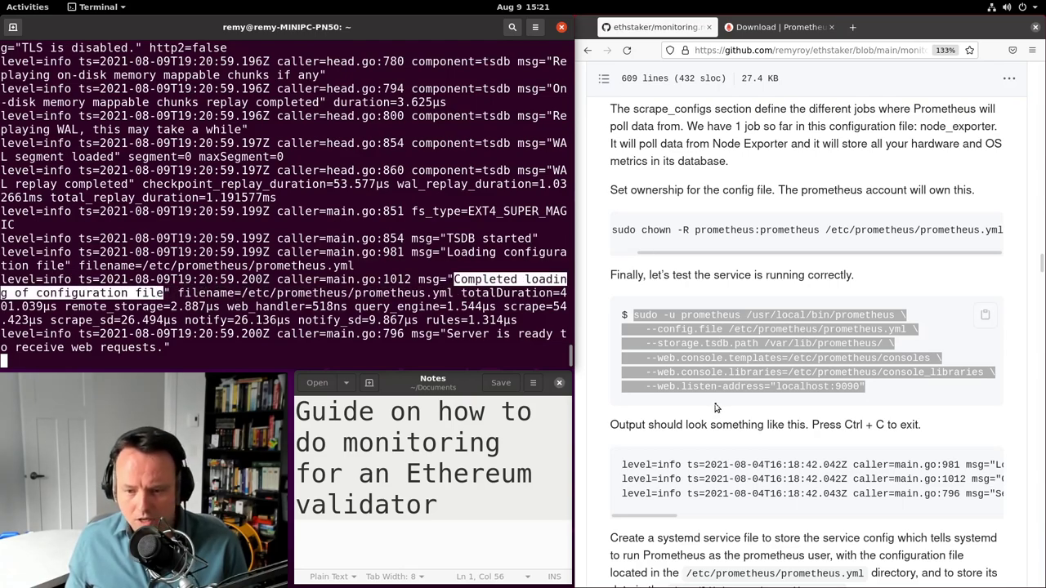
scroll(715, 407, "down", 2)
left_click_drag(652, 434, 706, 437)
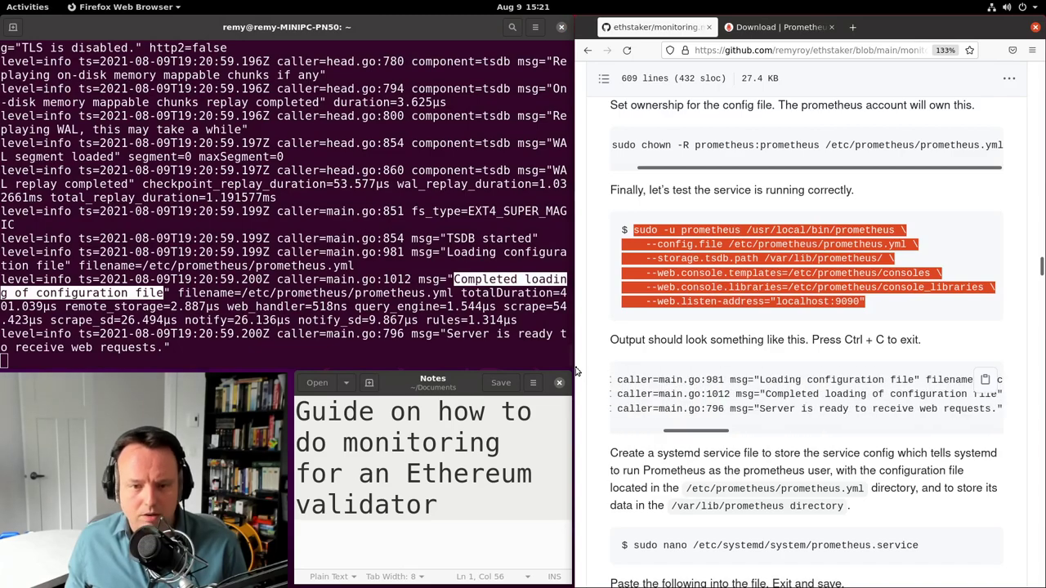
left_click(479, 312)
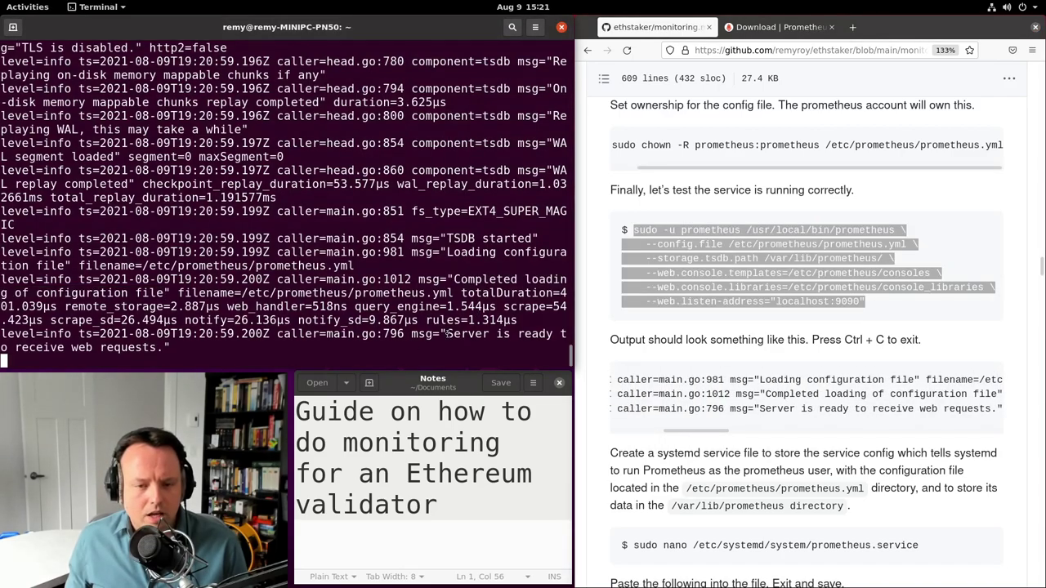
left_click_drag(446, 334, 163, 348)
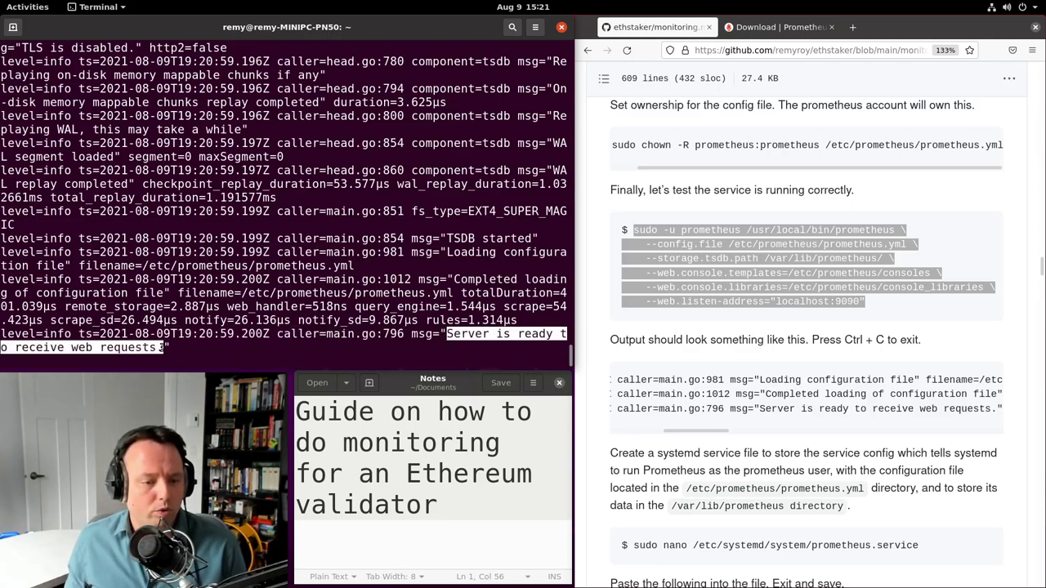
left_click(266, 320)
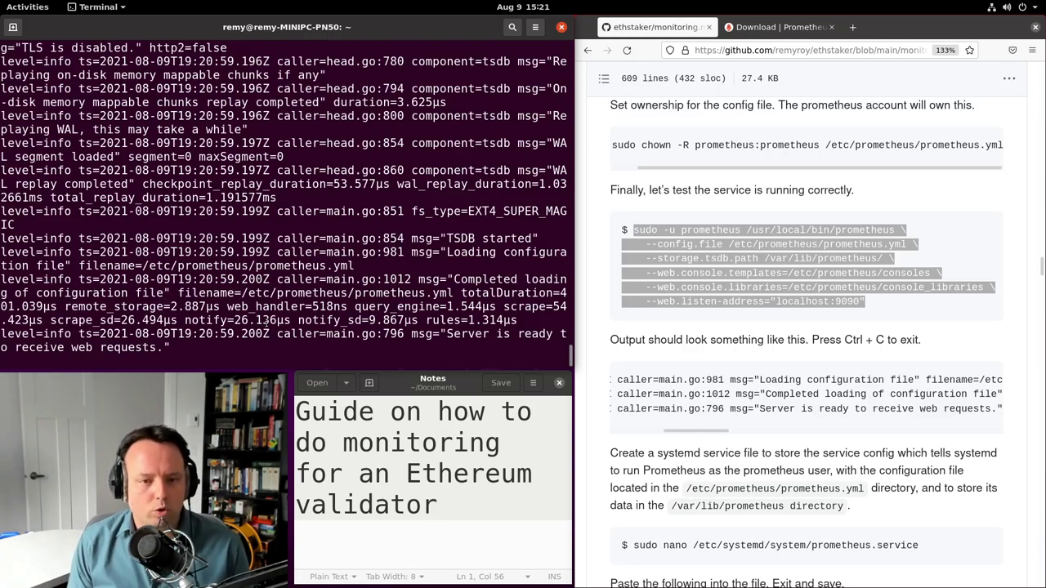
- Check the guide's exit note, then stop the Prometheus test run with Ctrl+C
left_click(709, 439)
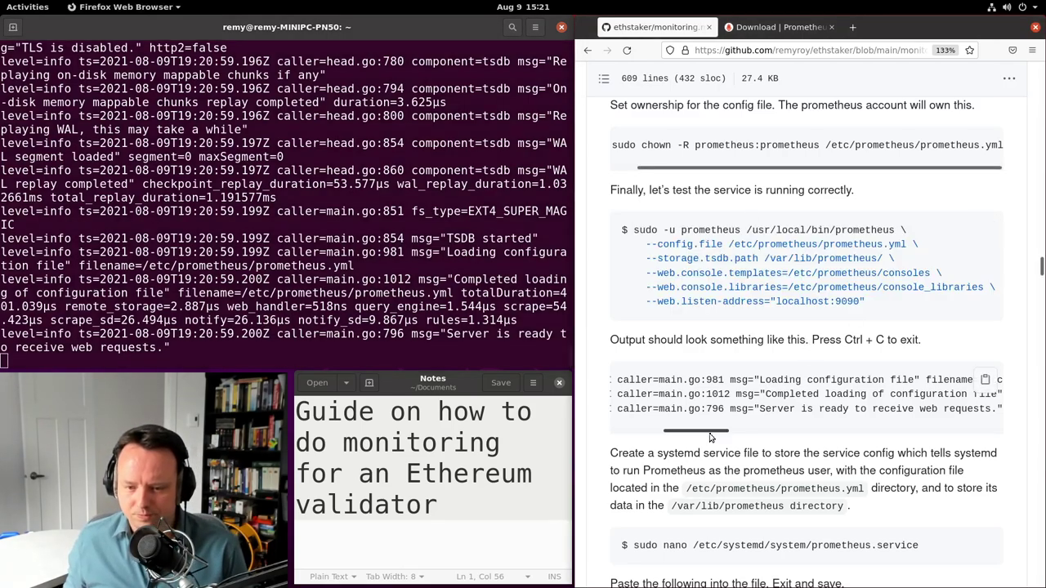
scroll(709, 437, "left", 5)
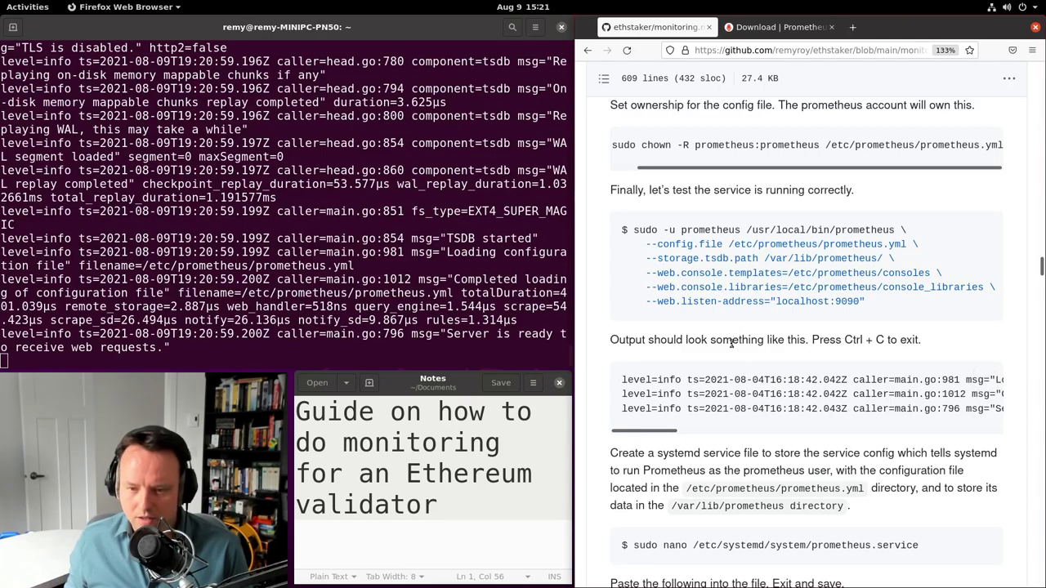
scroll(758, 364, "down", 3)
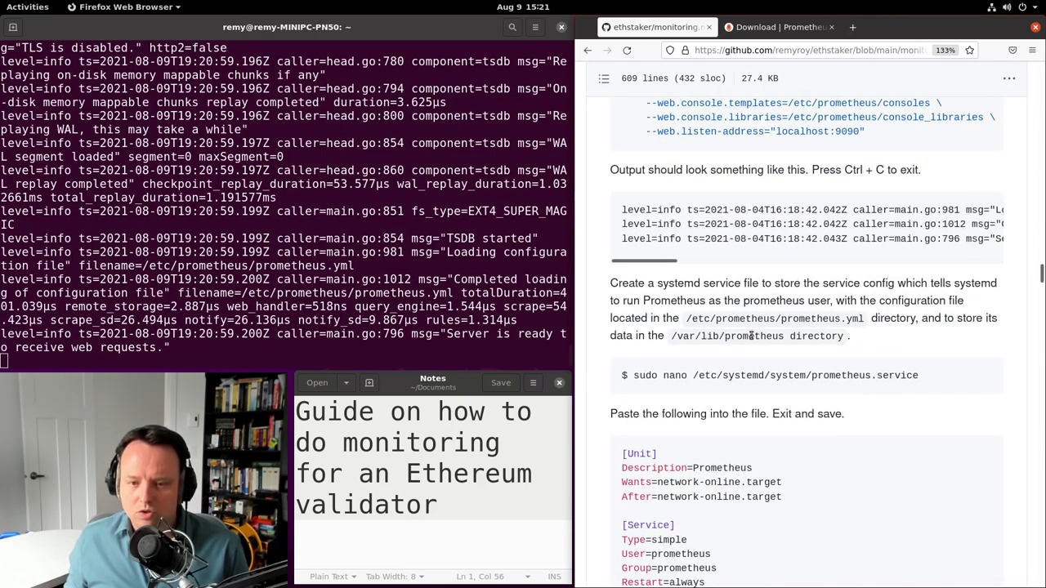
left_click(392, 226)
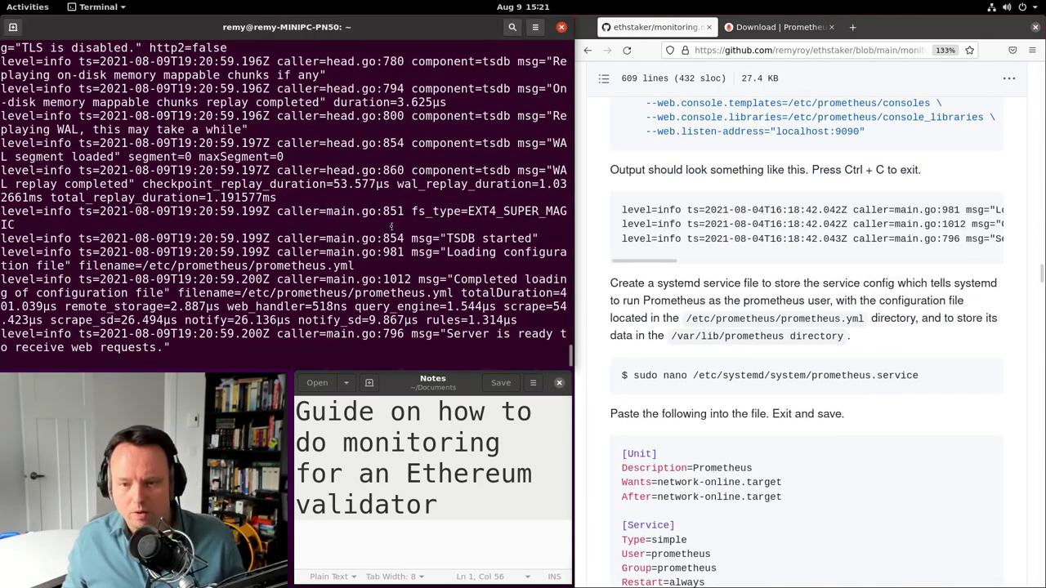
left_click_drag(885, 171, 842, 171)
left_click(272, 219)
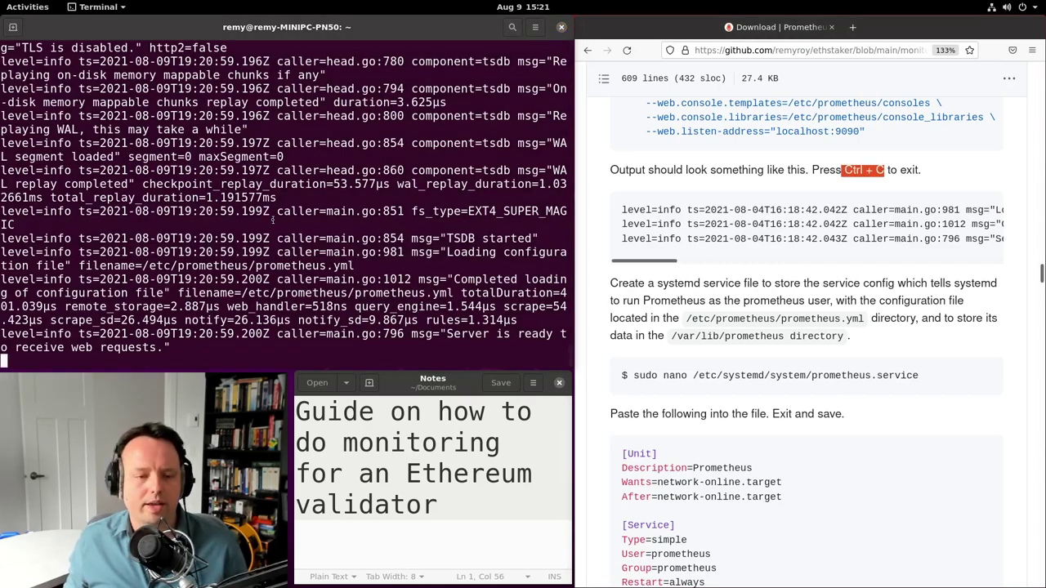
key("ctrl+c")
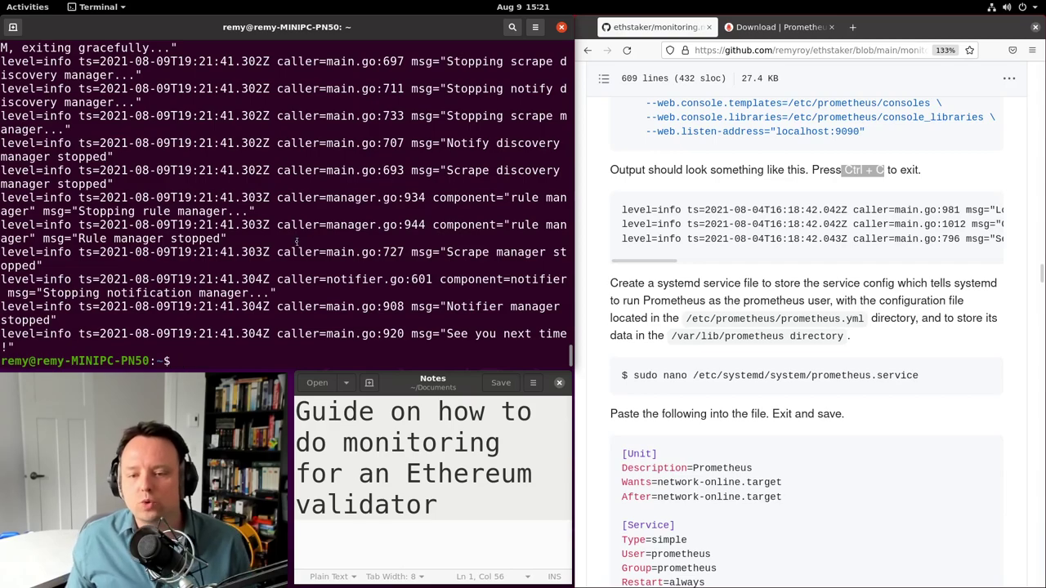
- Open a new /etc/systemd/system/prometheus.service file in nano using the guide's sudo command
scroll(793, 433, "down", 2)
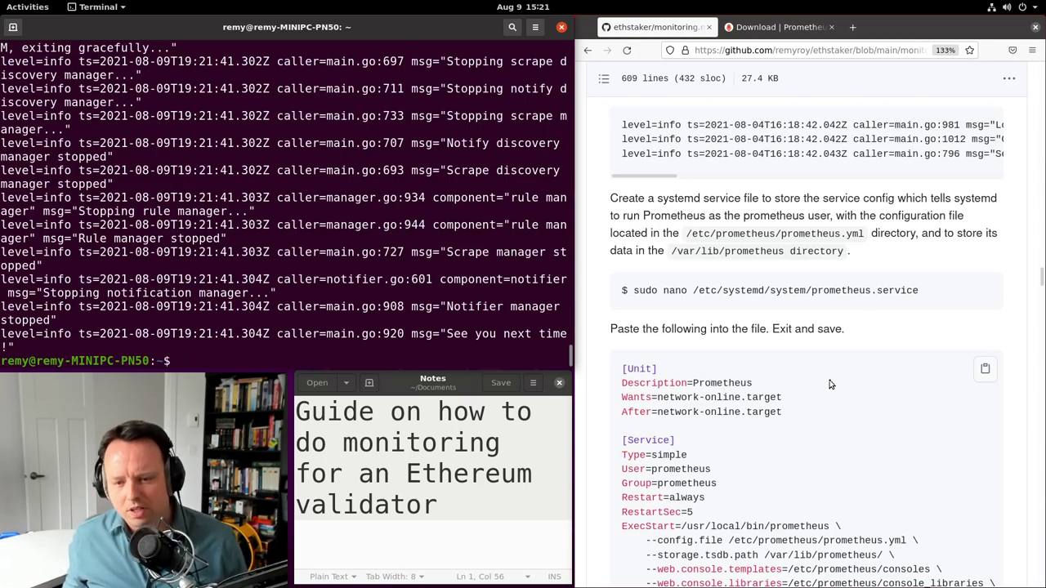
left_click_drag(927, 292, 634, 293)
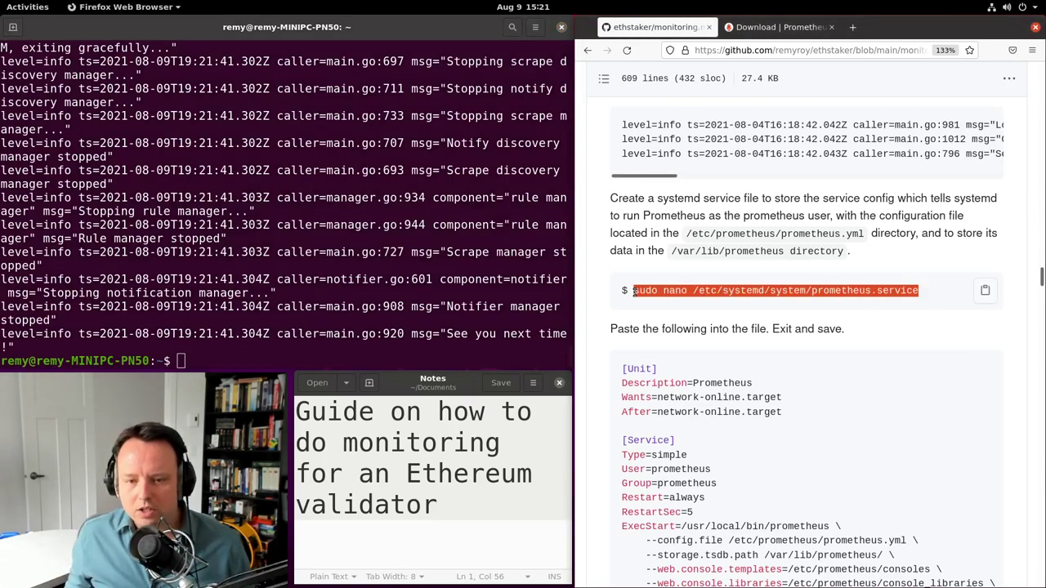
right_click(638, 293)
left_click(654, 300)
right_click(375, 254)
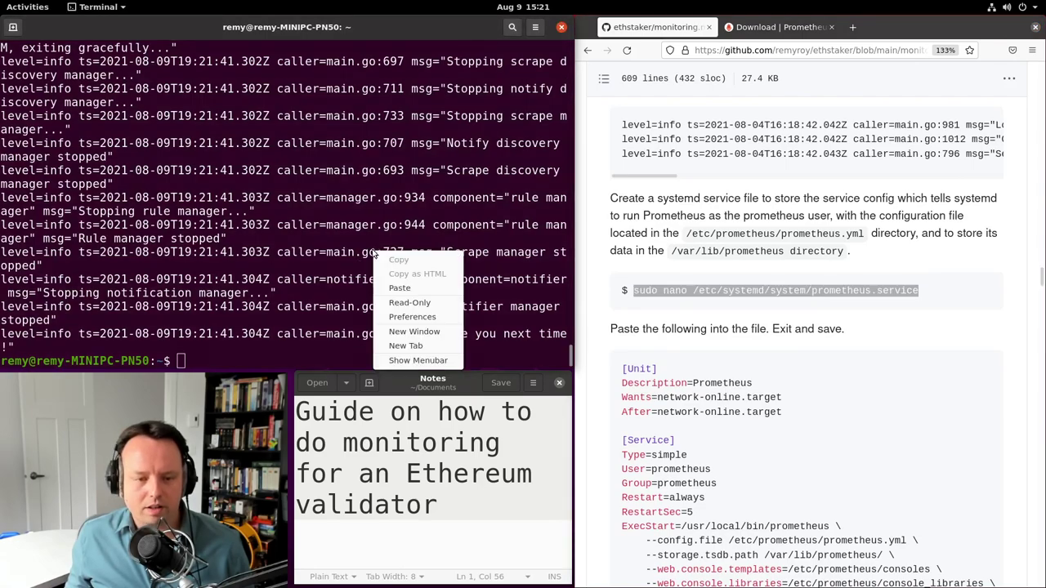
left_click(400, 289)
key("Return")
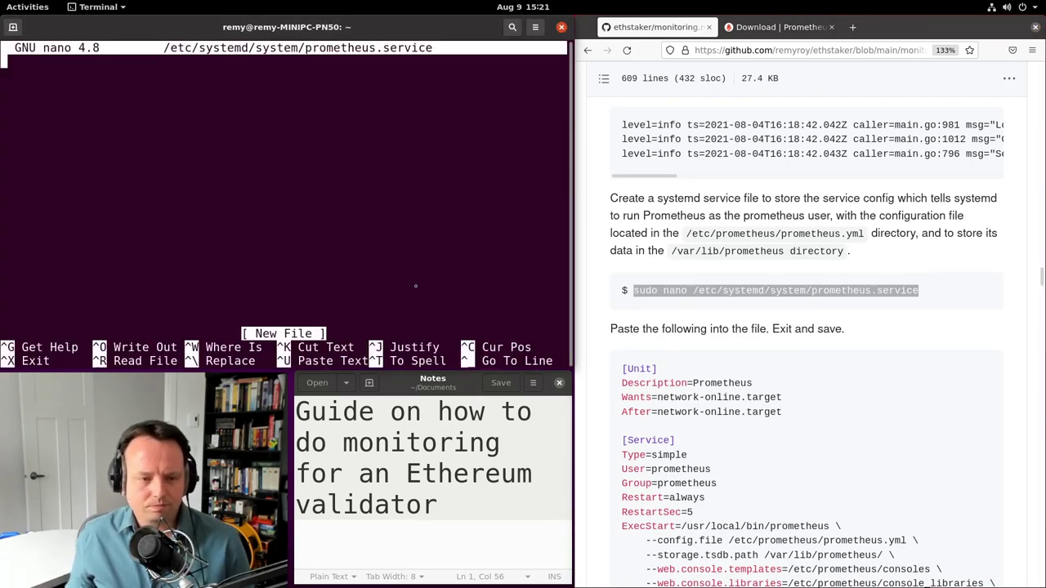
- Paste the guide's Prometheus unit definition into the empty service file
scroll(614, 403, "down", 4)
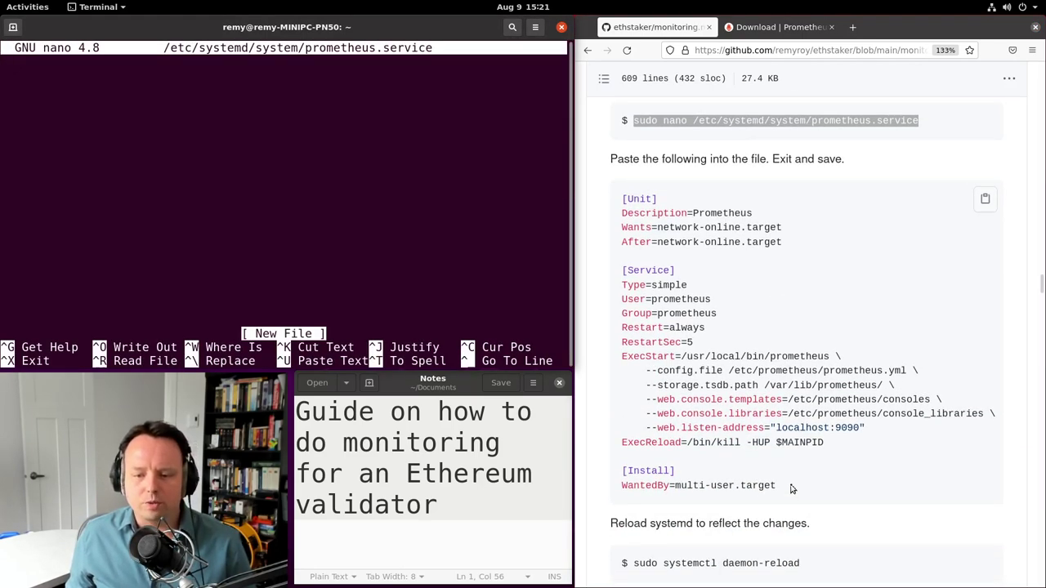
left_click_drag(790, 488, 622, 204)
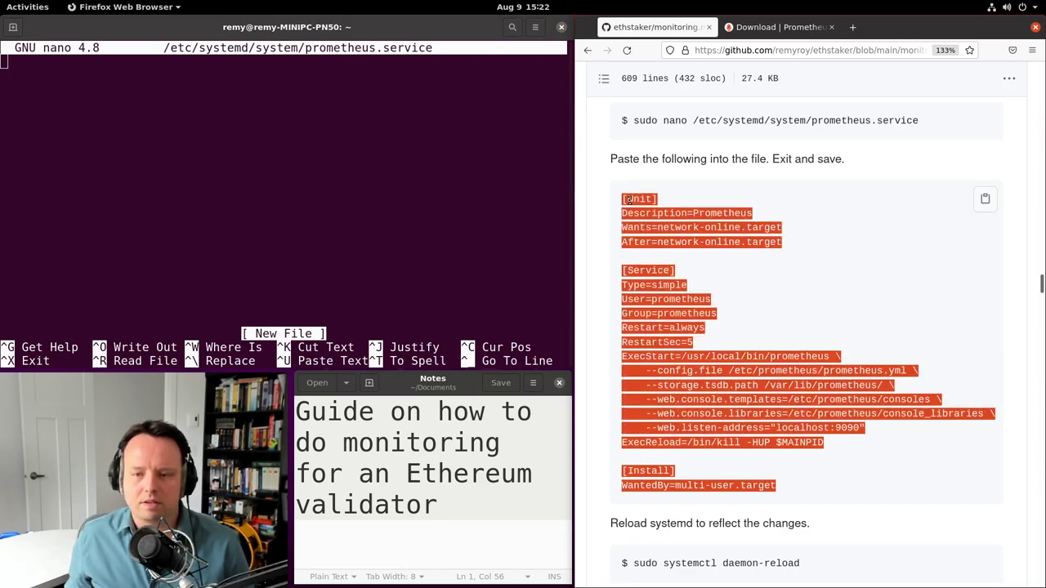
right_click(630, 199)
left_click(650, 212)
left_click(182, 168)
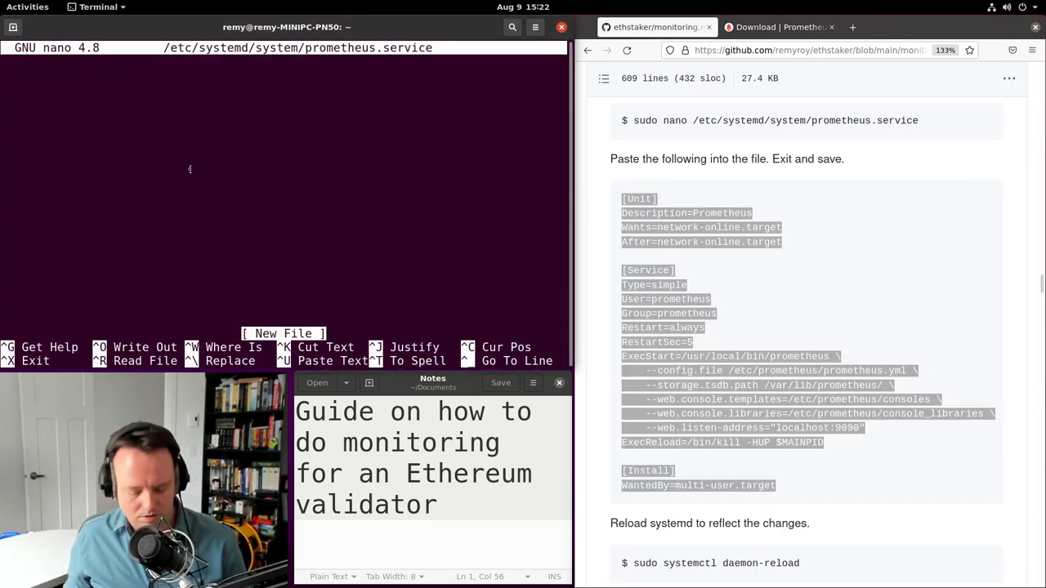
right_click(190, 169)
left_click(229, 204)
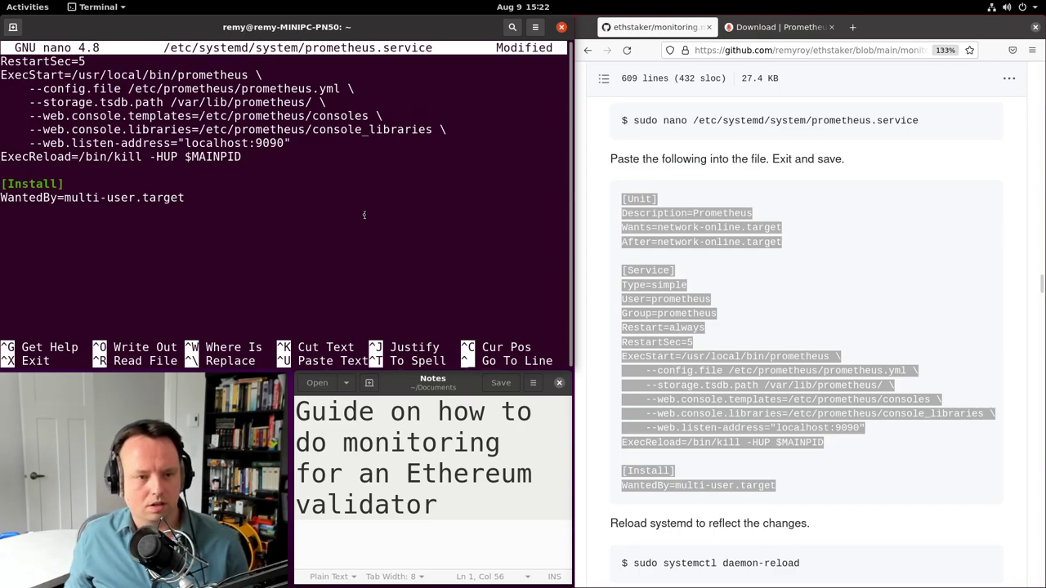
- Review the pasted unit file, then save prometheus.service and exit nano
scroll(363, 215, "up", 6)
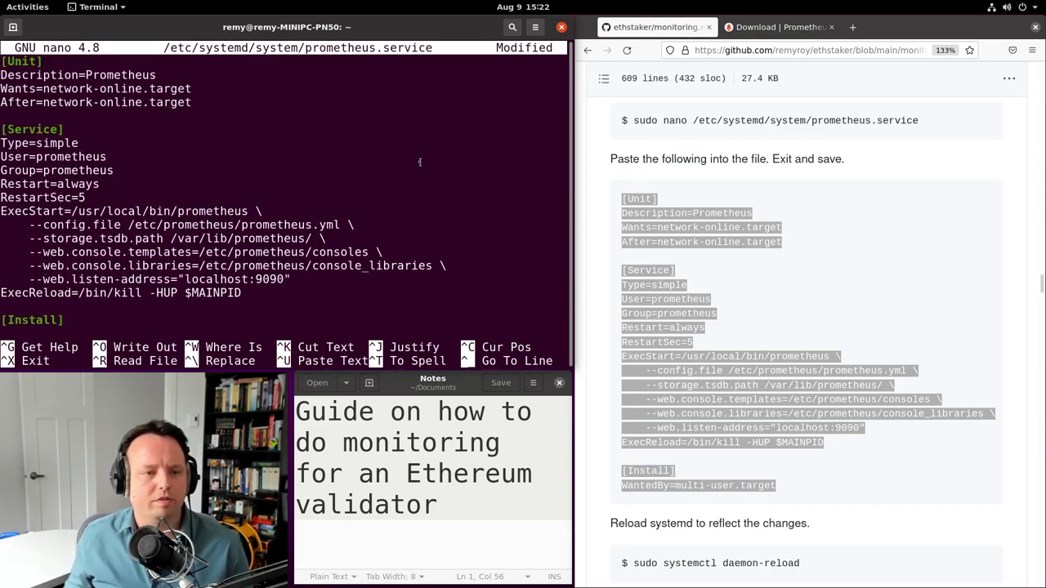
left_click(986, 199)
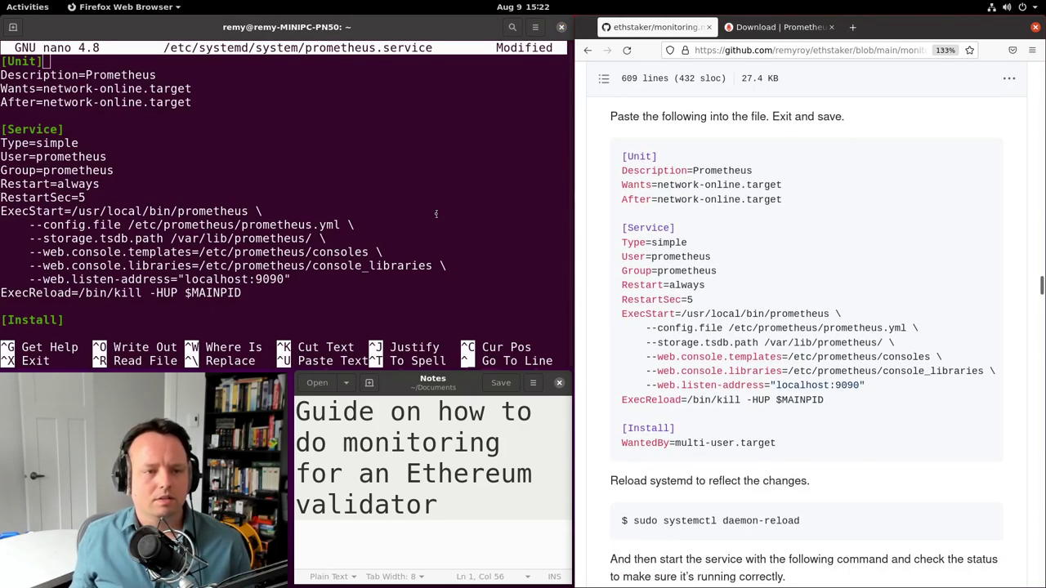
left_click(419, 195)
key("Down")
key("Down")
key("Down")
key("Down")
key("Down")
key("Down")
key("Down")
key("Down")
key("Down")
key("Down")
key("Down")
key("Down")
key("Down")
key("Down")
key("Down")
key("Down")
key("Down")
key("Down")
key("Down")
key("Down")
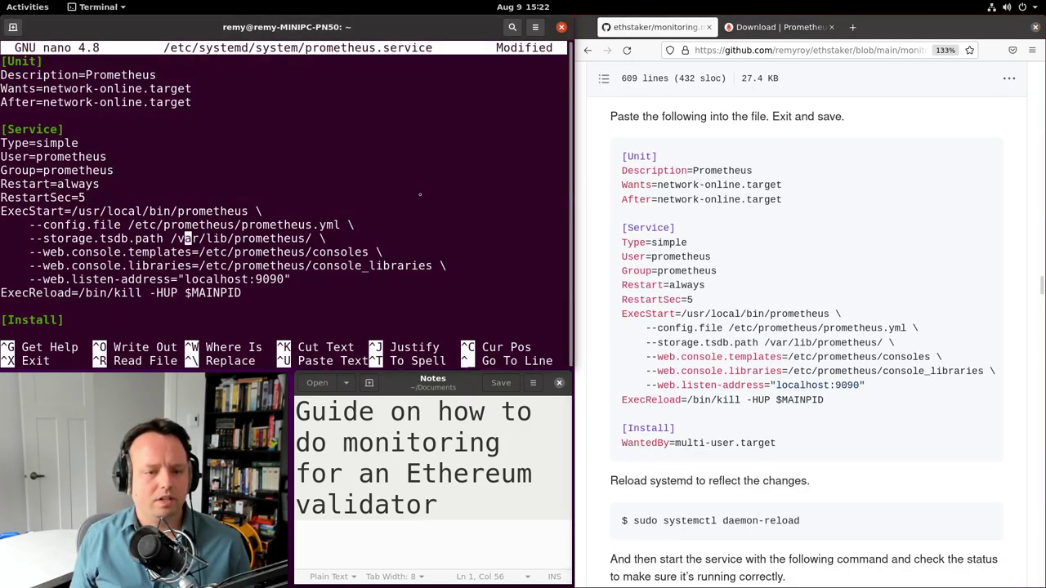
key("ctrl+shift+v")
key("Up")
key("Up")
key("Up")
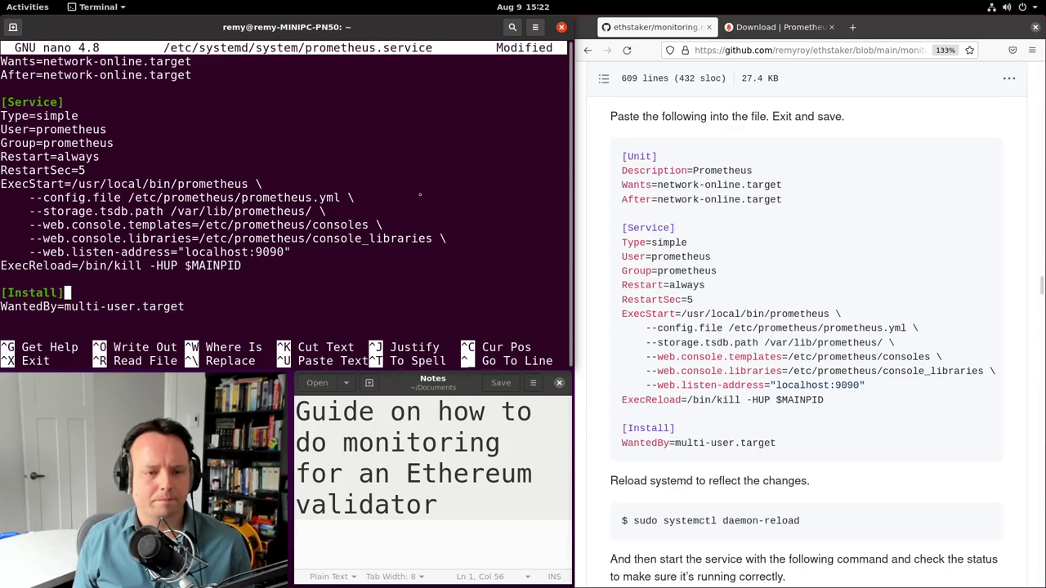
key("Up")
key("Up")
key("Up")
key("Up")
key("Up")
key("Up")
key("Up")
key("Up")
key("Up")
key("Up")
key("Up")
key("Up")
key("Up")
key("Up")
key("Up")
key("Up")
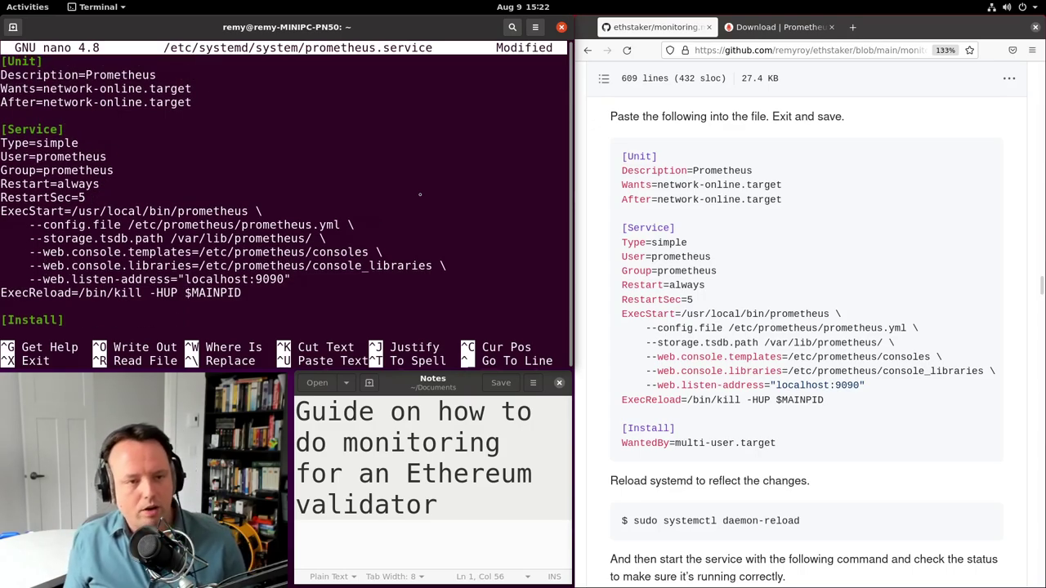
key("ctrl+x")
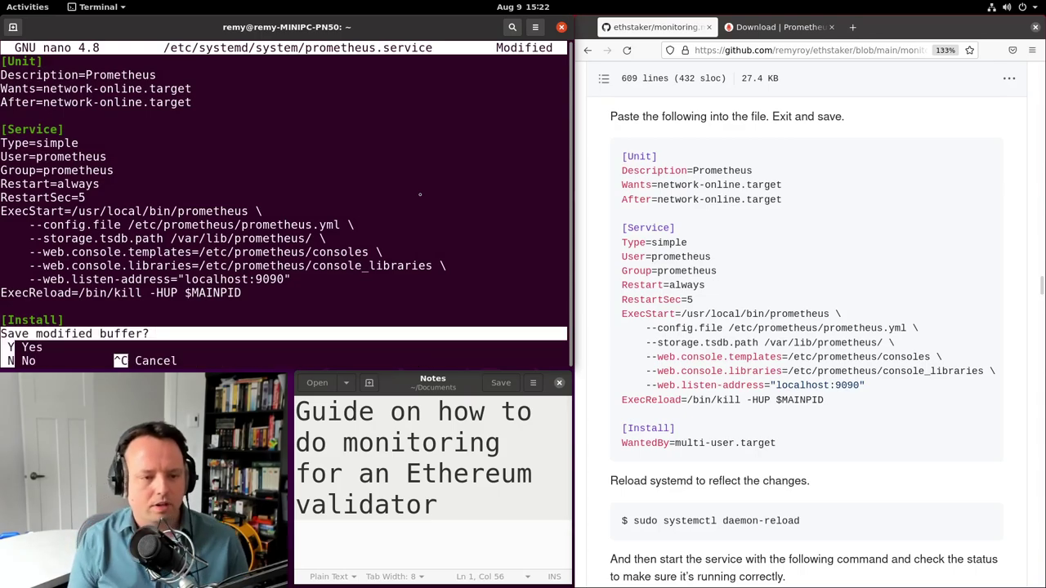
key("y")
key("Return")
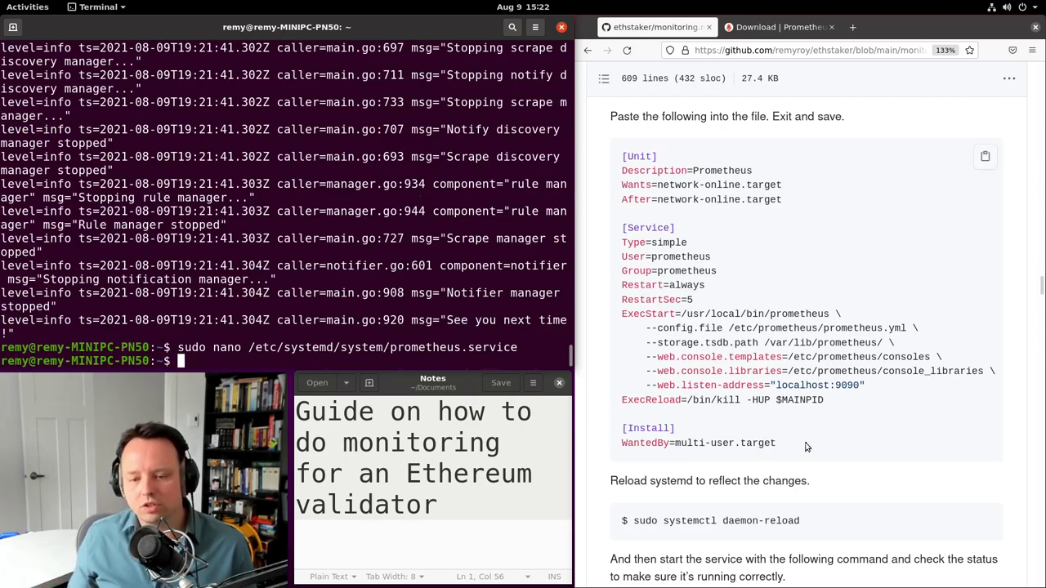
scroll(803, 440, "down", 4)
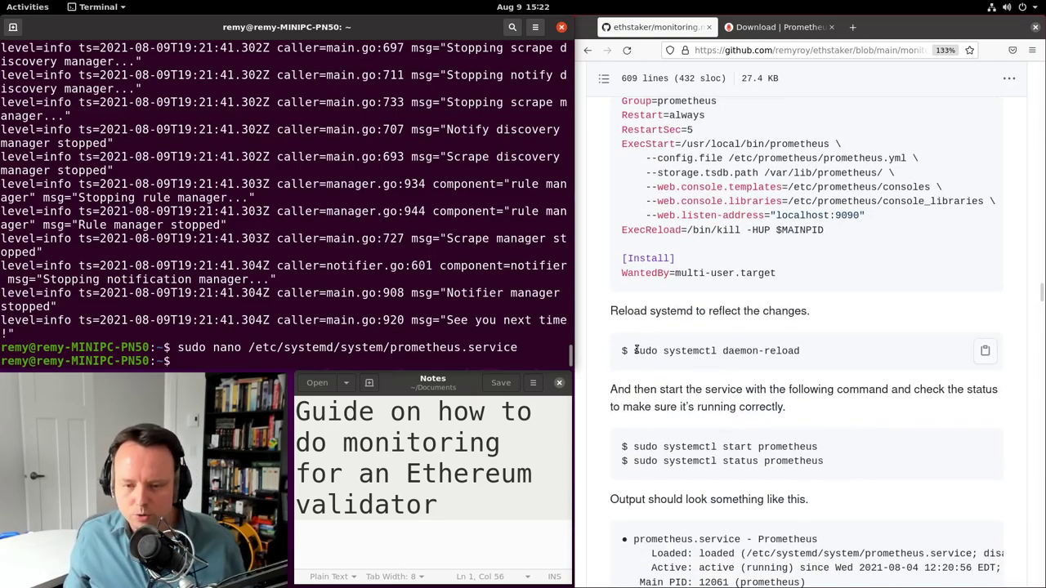
- Reload systemd with 'sudo systemctl daemon-reload'
mouse_move(633, 351)
left_mouse_down()
mouse_move(814, 356)
mouse_move(636, 354)
left_mouse_up()
left_click(816, 356)
left_click(787, 365)
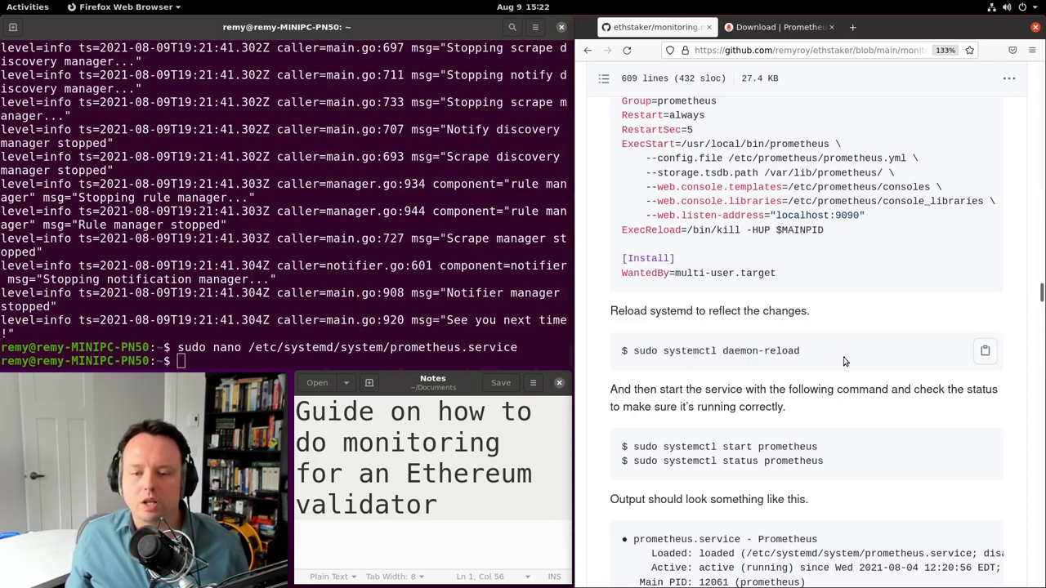
right_click(386, 279)
left_click(424, 314)
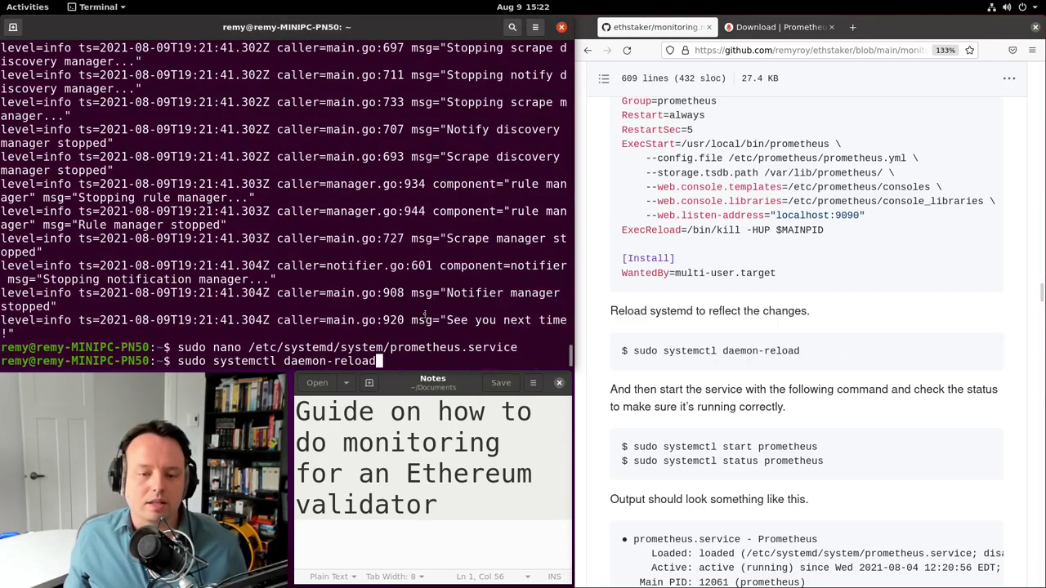
key("Return")
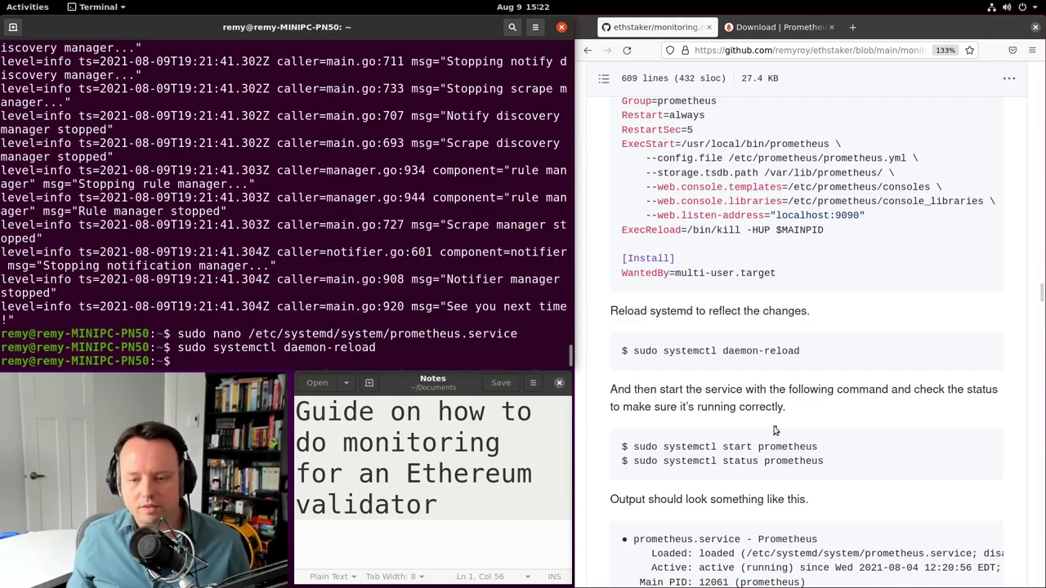
- Start the service with 'sudo systemctl start prometheus'
scroll(835, 436, "down", 2)
left_click_drag(818, 362, 635, 361)
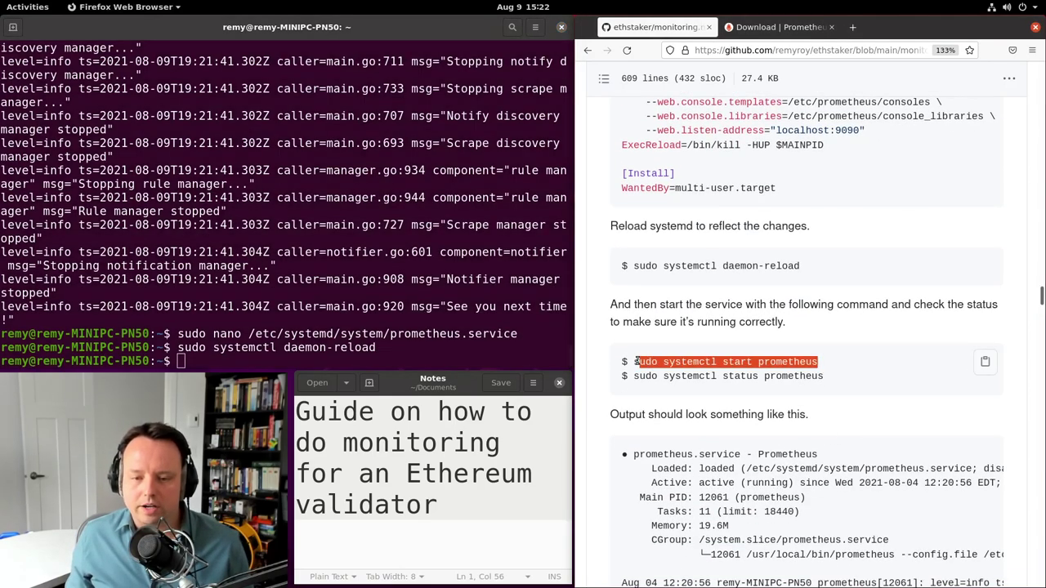
right_click(384, 253)
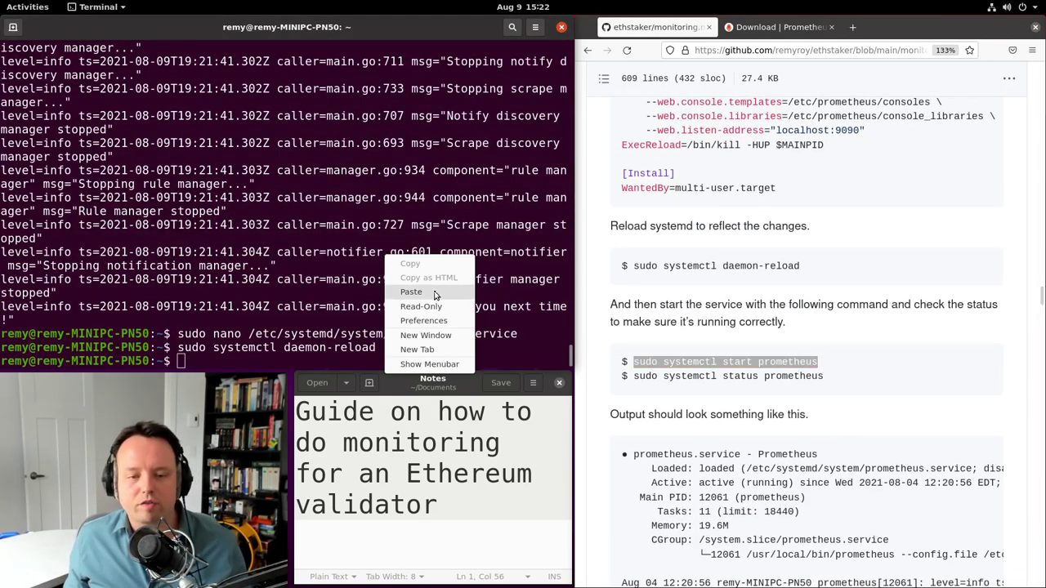
left_click(435, 292)
key("Return")
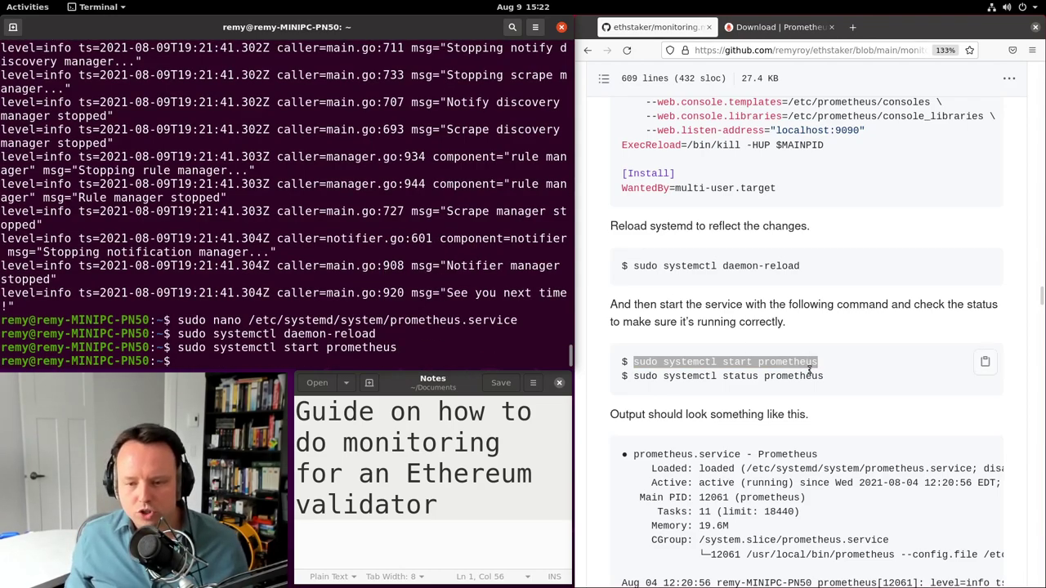
- Check the service with 'sudo systemctl status prometheus'
left_click_drag(829, 379, 635, 378)
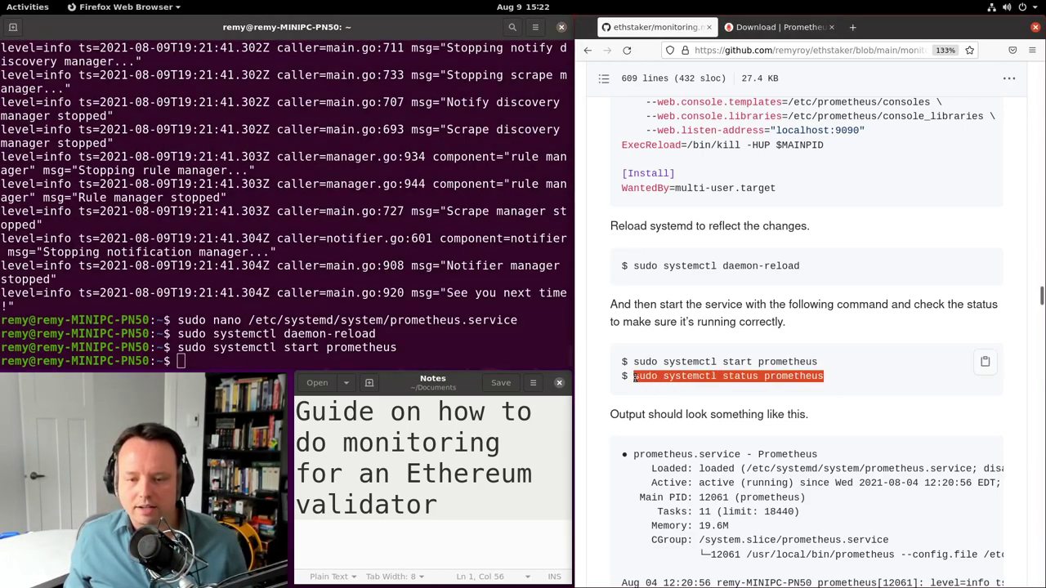
left_click(674, 408)
right_click(319, 242)
left_click(368, 279)
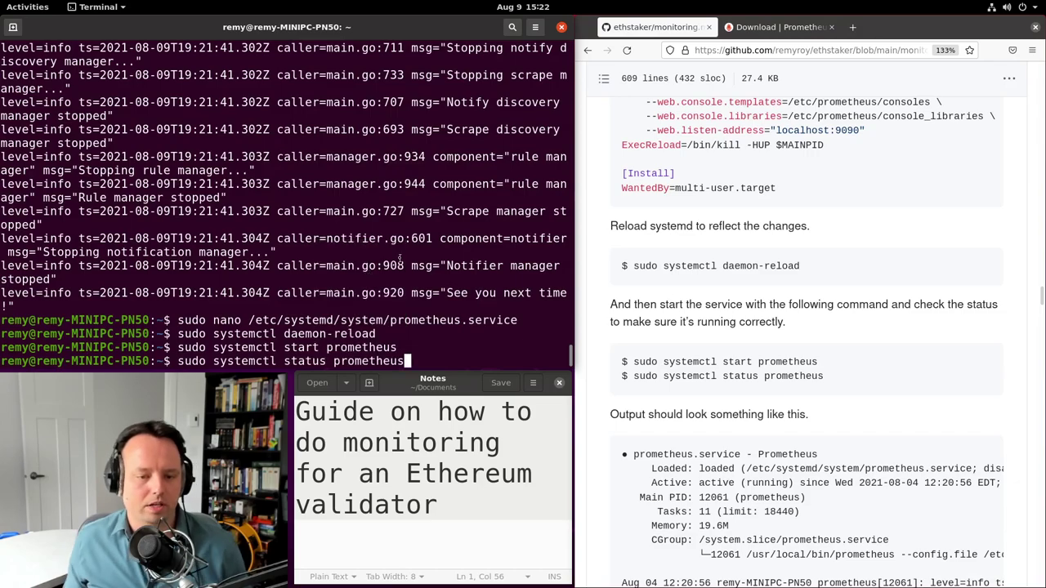
key("Return")
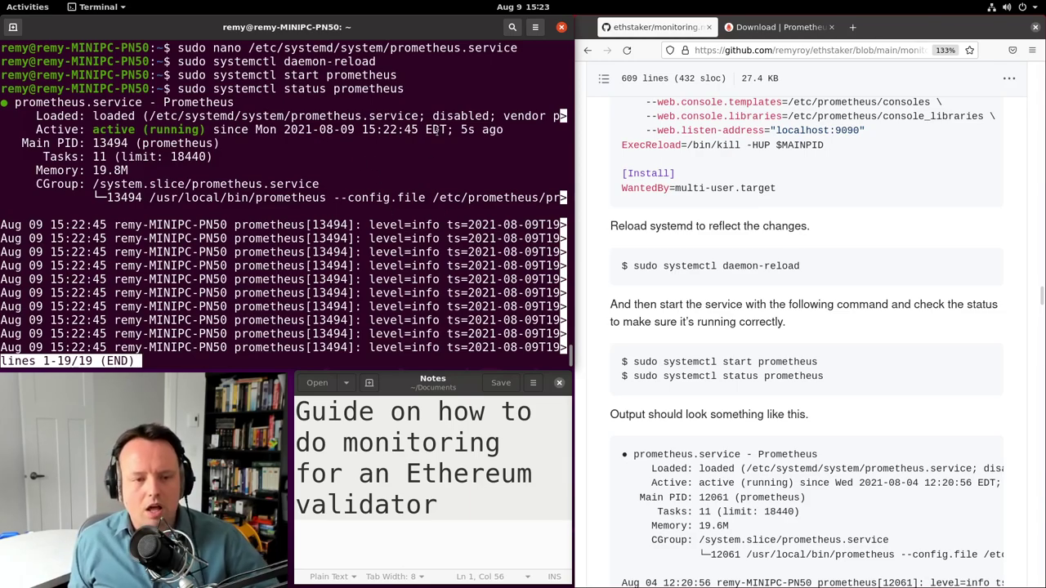
- Scroll the status output sideways to confirm 'Server is ready to receive web requests', then quit the pager
key("Right")
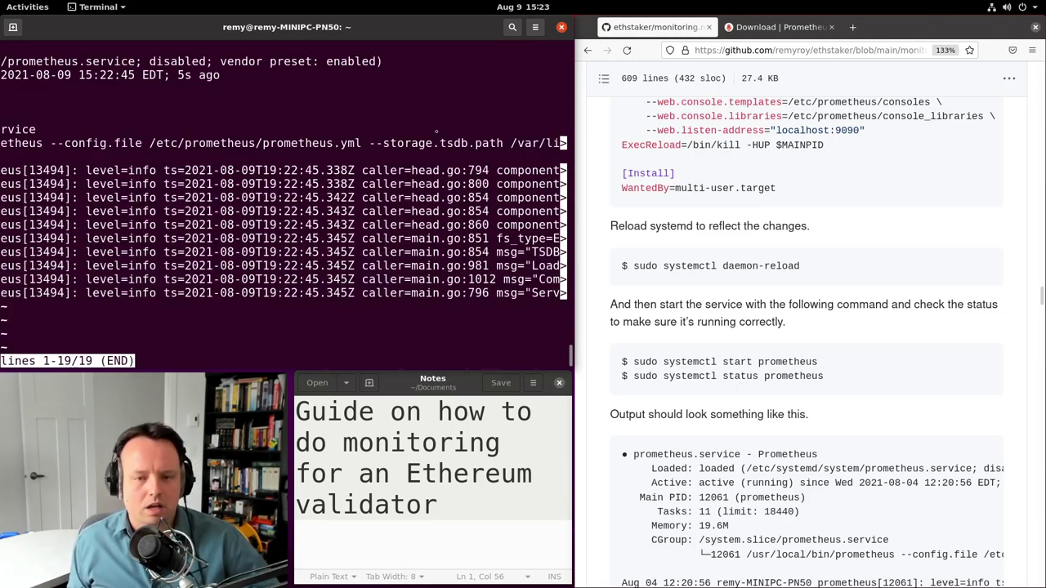
key("Right")
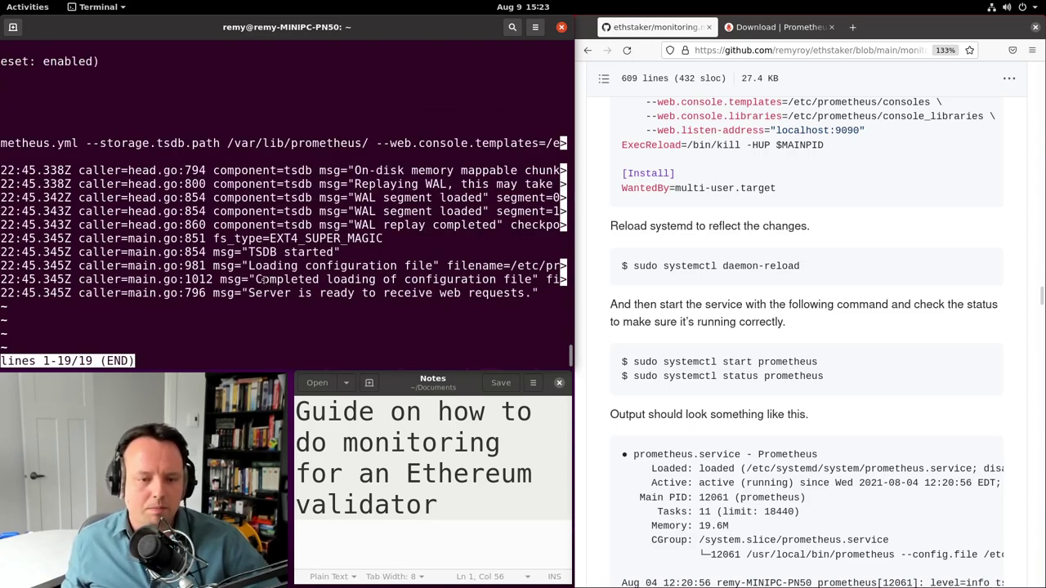
left_click_drag(248, 295, 535, 296)
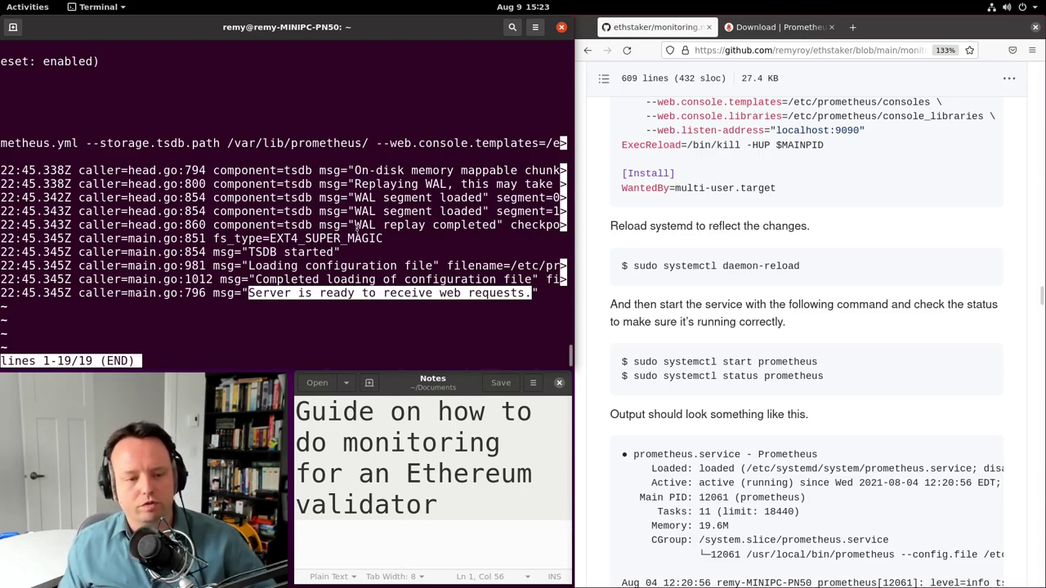
key("q")
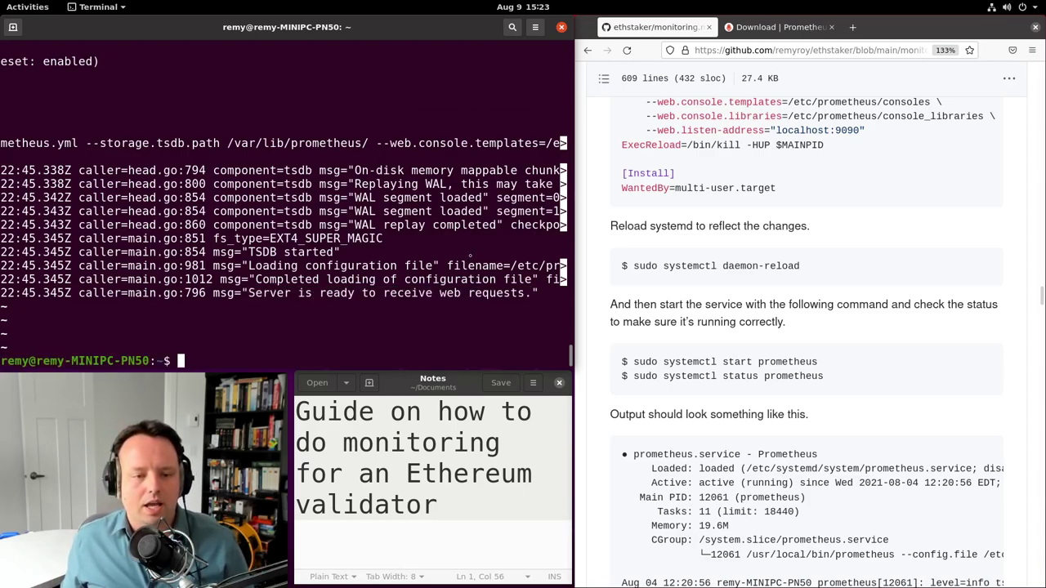
scroll(850, 346, "down", 10)
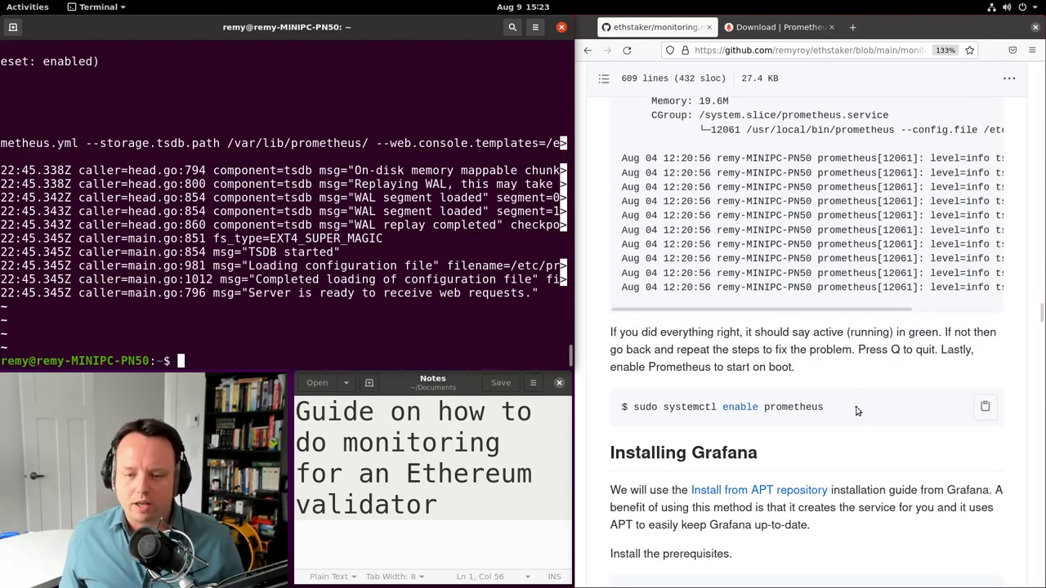
- Run 'sudo systemctl enable prometheus' to create its multi-user.target.wants symlink
left_click_drag(858, 405, 636, 409)
right_click(643, 409)
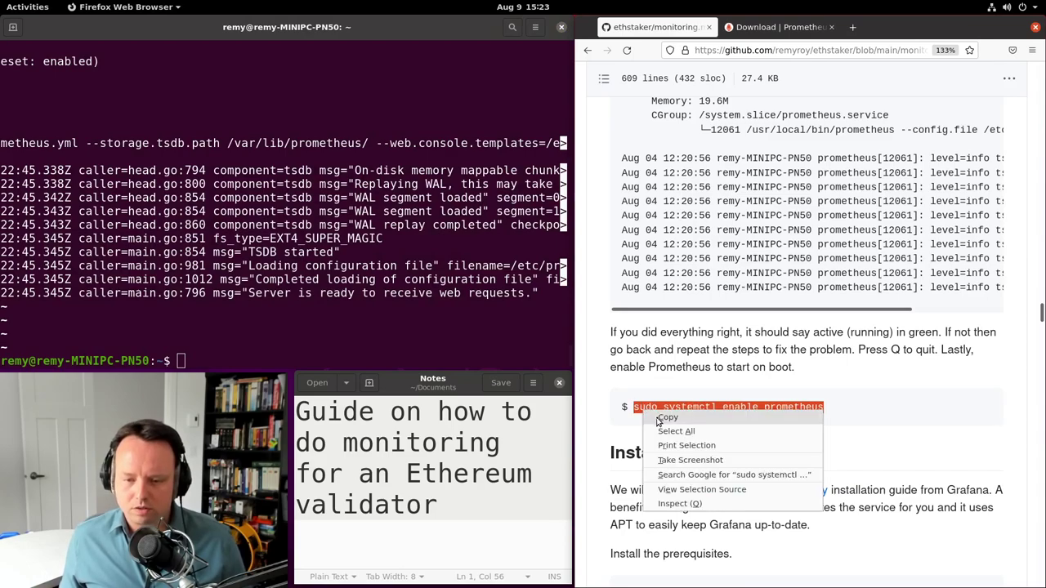
left_click(642, 422)
left_click(372, 293)
right_click(372, 292)
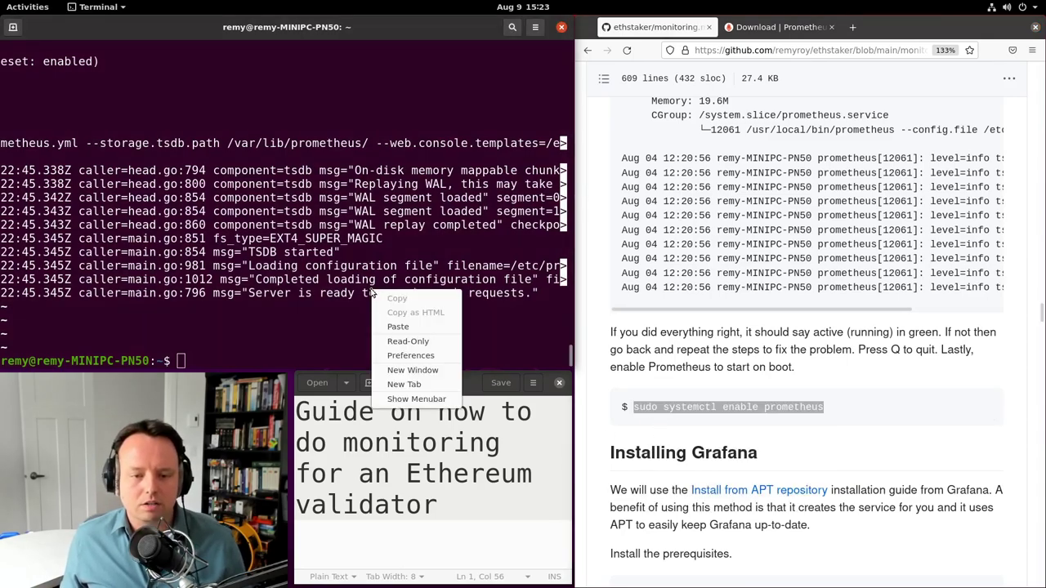
left_click(412, 325)
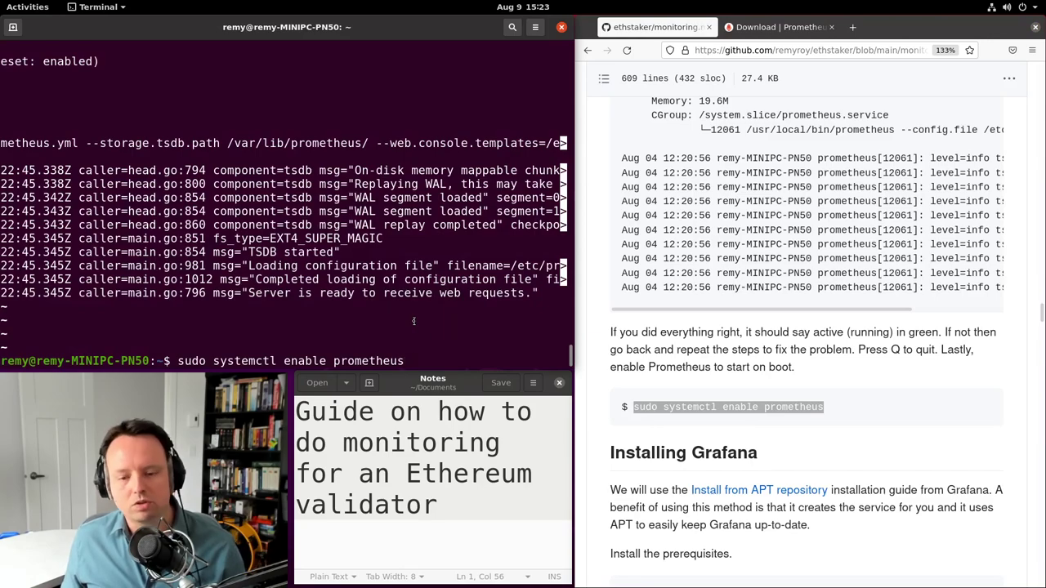
key("Return")
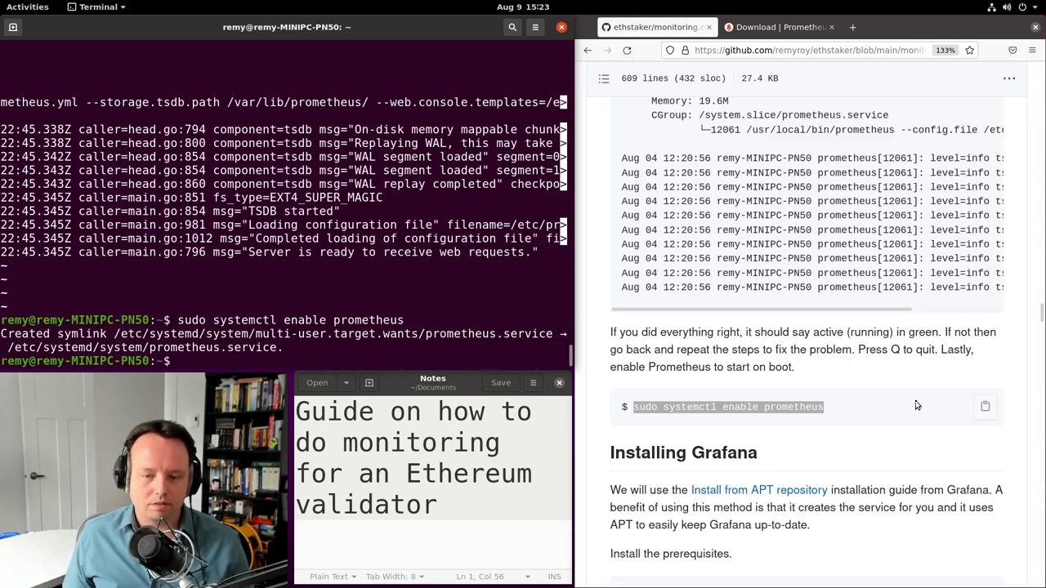
left_click(832, 370)
mouse_move(831, 370)
left_mouse_down()
mouse_move(732, 349)
mouse_move(815, 365)
left_mouse_up()
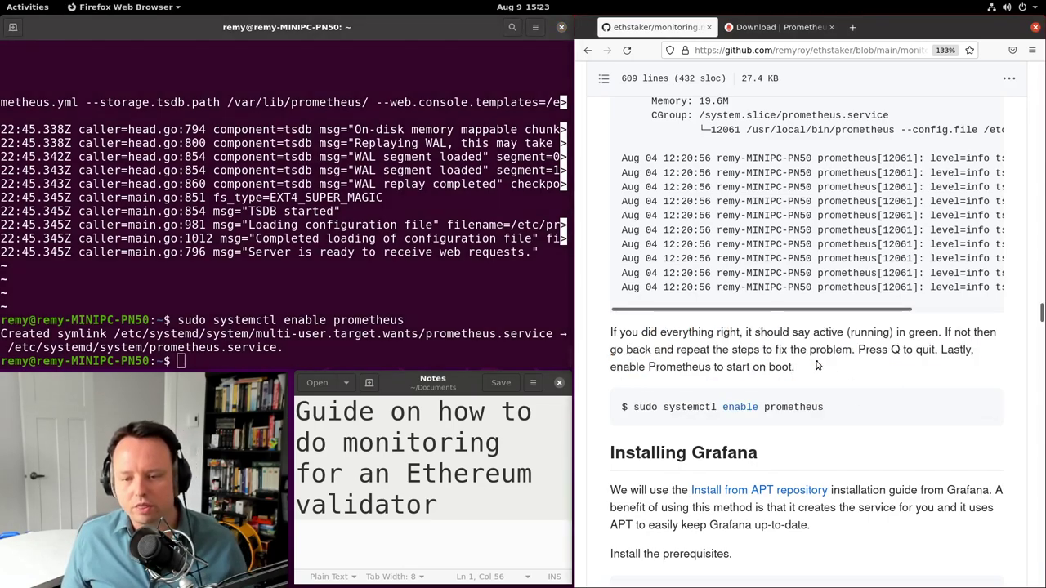
scroll(893, 378, "down", 1)
scroll(903, 399, "down", 2)
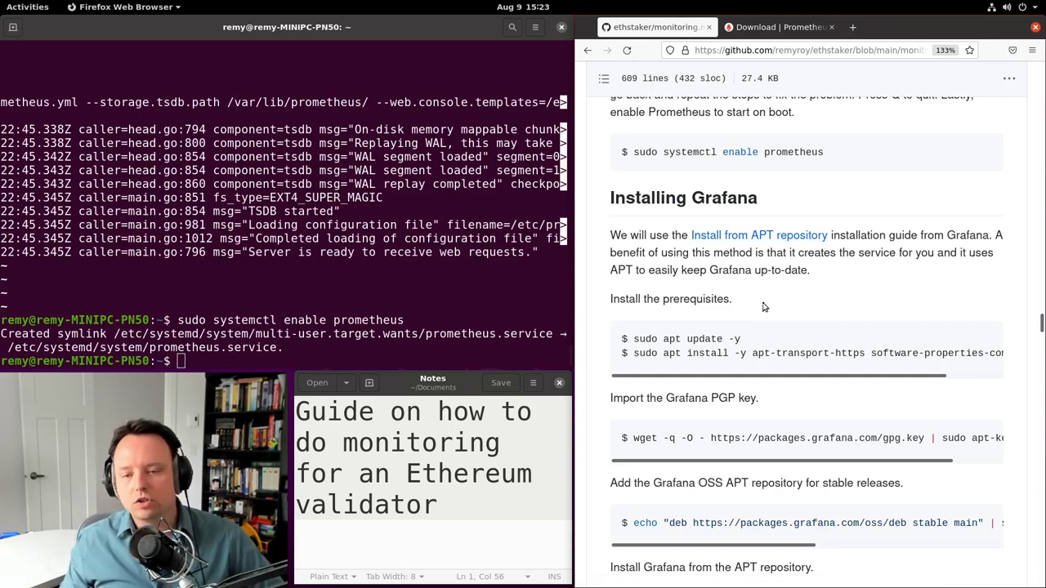
- Refresh the package lists with 'sudo apt update -y'
left_click_drag(744, 340, 635, 338)
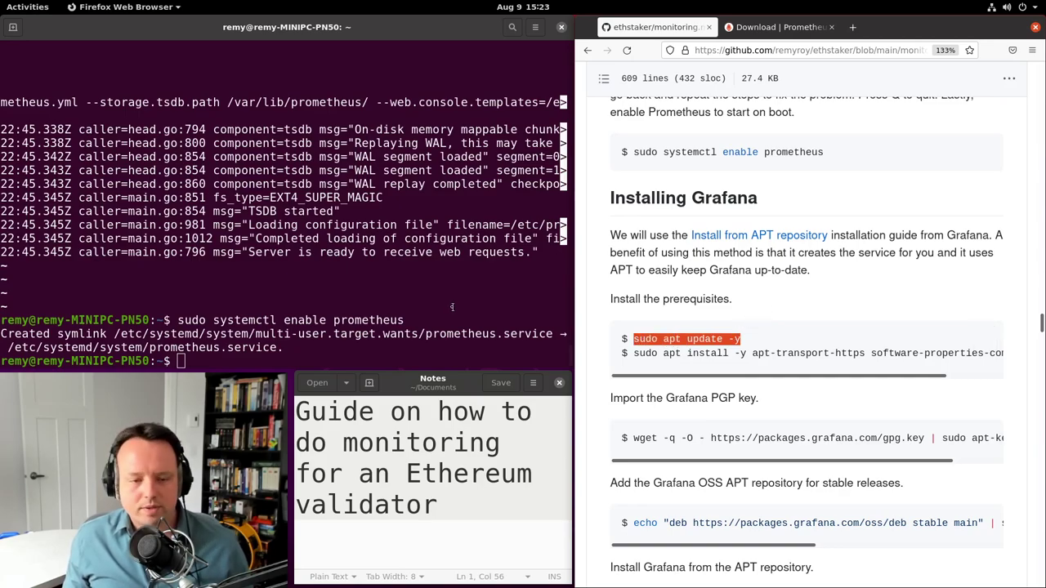
right_click(398, 296)
left_click(425, 330)
key("Return")
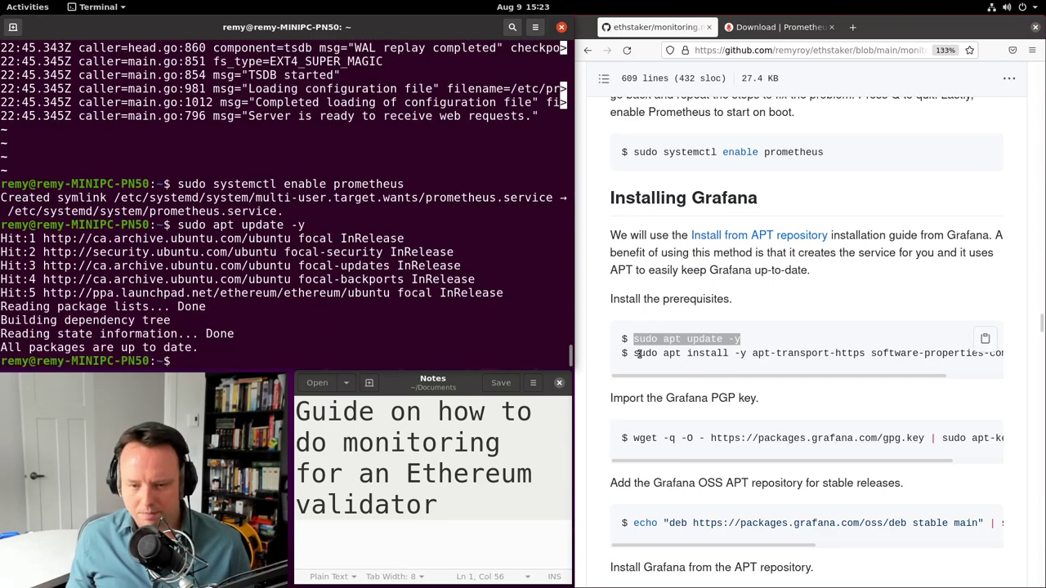
- Install the prerequisites apt-transport-https, software-properties-common and wget from the guide's apt install line
left_click_drag(633, 353, 1003, 355)
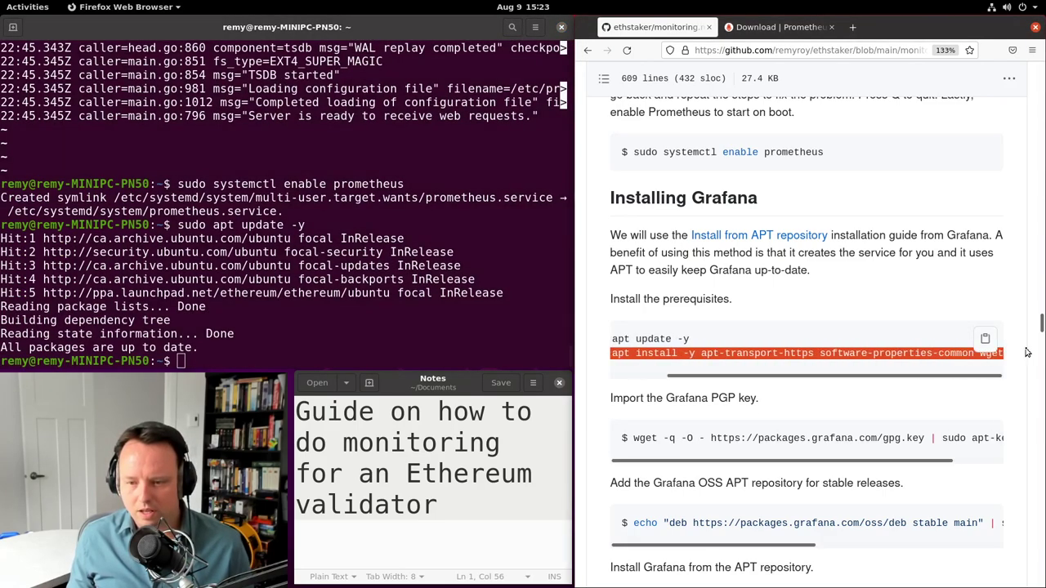
right_click(928, 363)
left_click(925, 366)
right_click(463, 261)
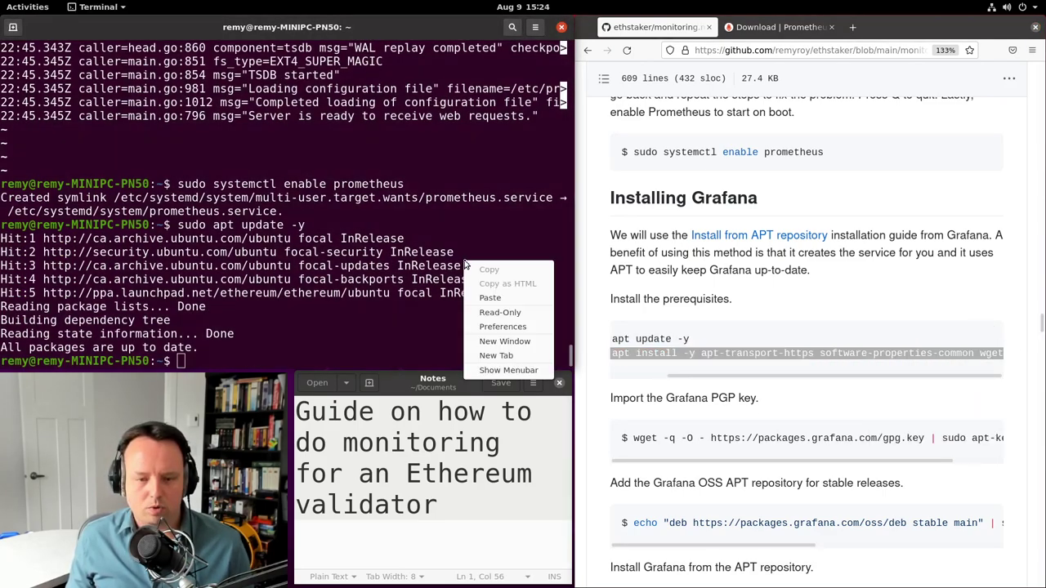
left_click(488, 298)
key("Return")
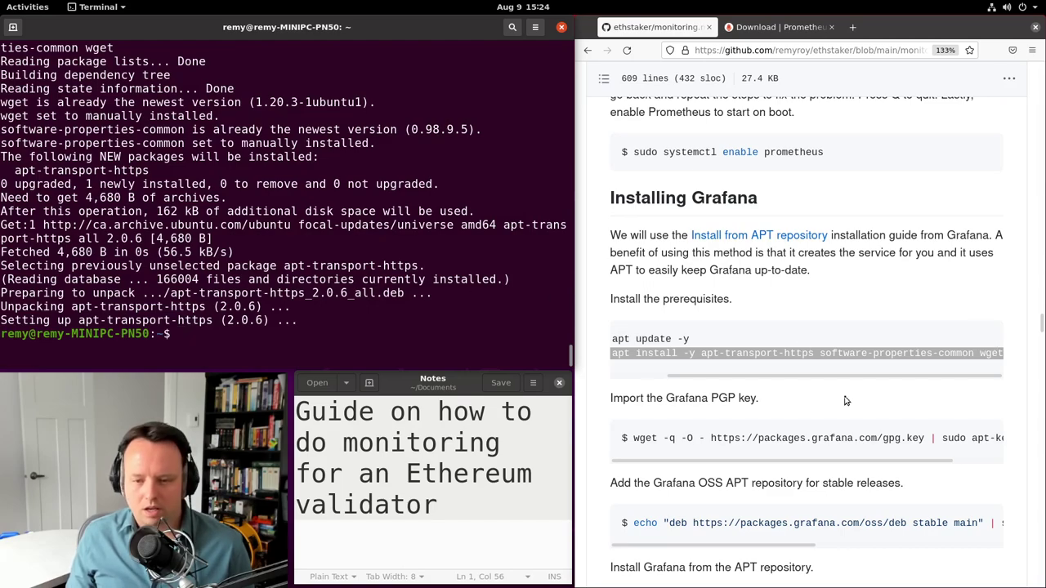
scroll(846, 401, "down", 3)
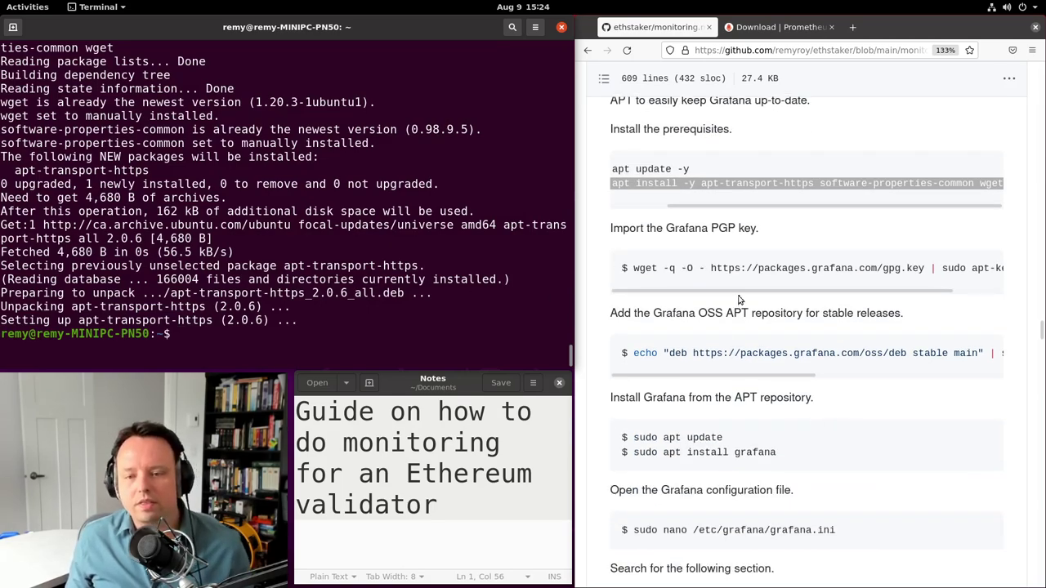
left_click_drag(633, 268, 1024, 279)
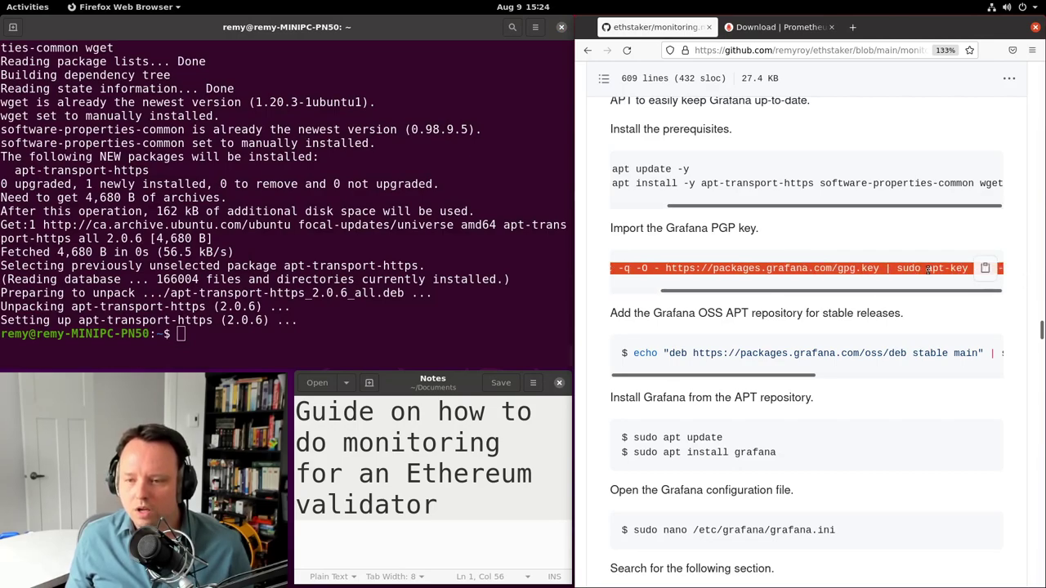
- Import the Grafana GPG key using the guide's key command
right_click(993, 267)
left_click(950, 275)
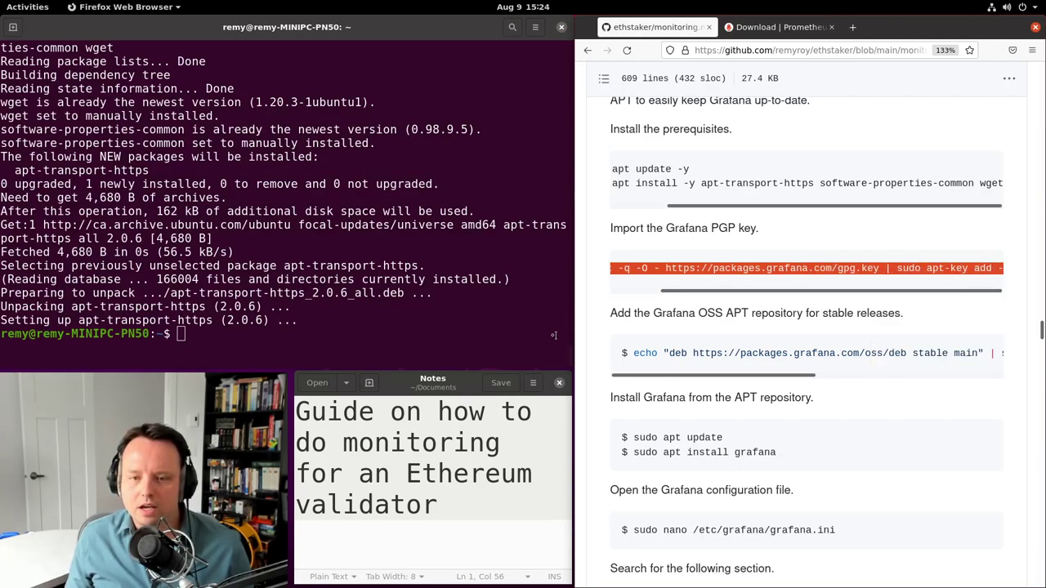
left_click(369, 269)
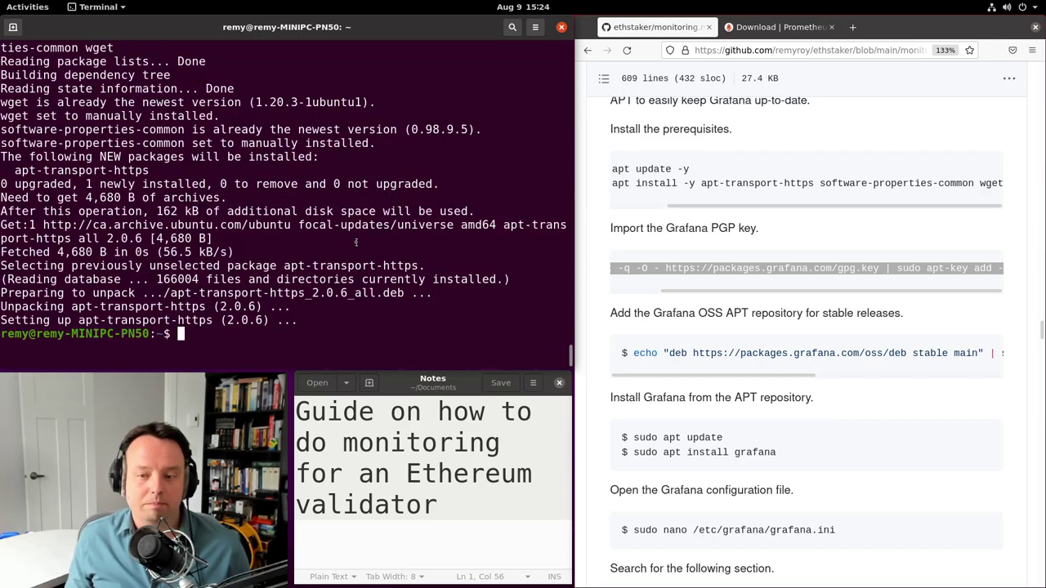
right_click(355, 241)
left_click(401, 265)
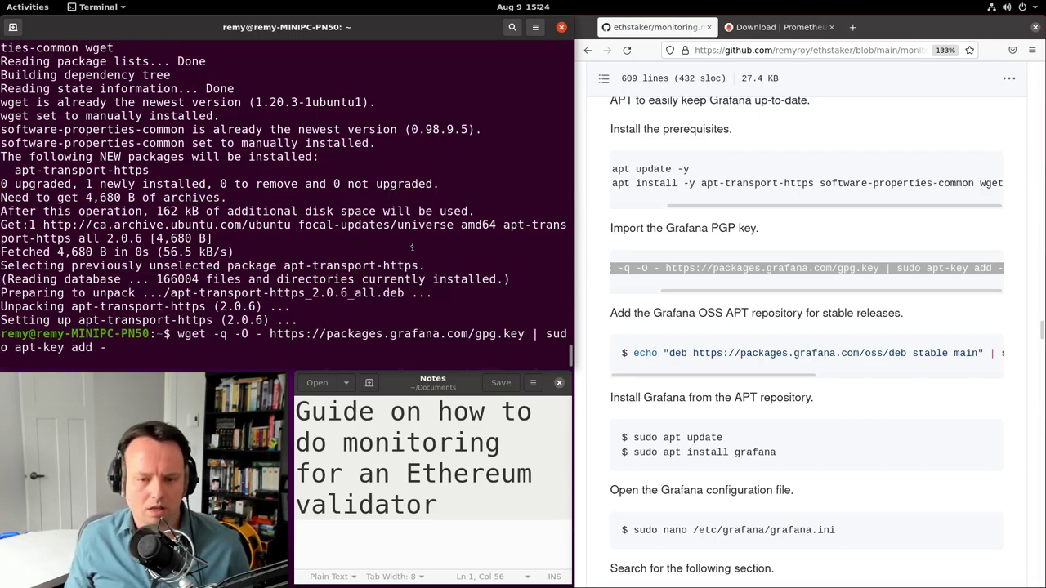
key("Return")
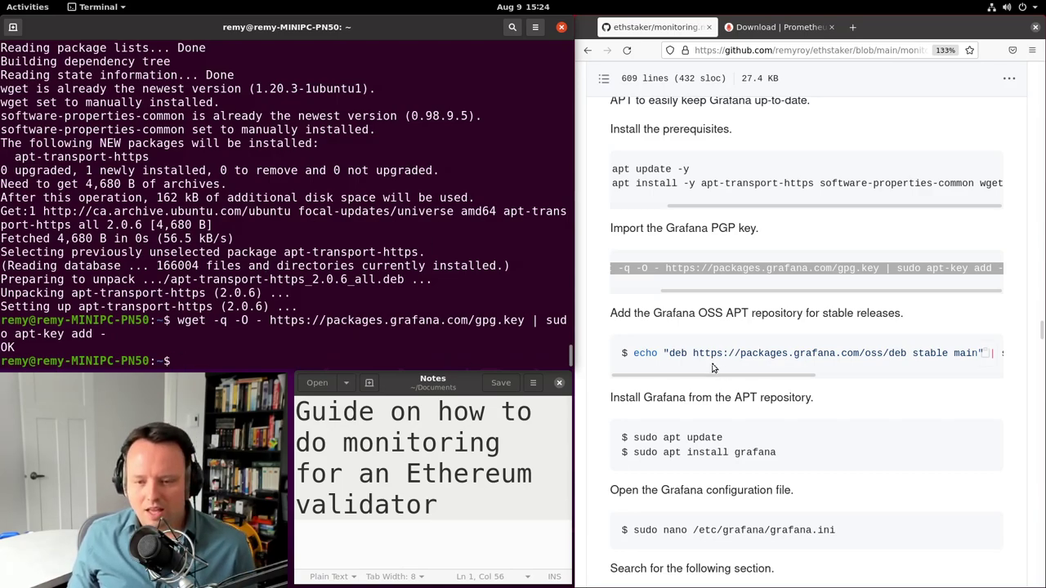
left_click(635, 351)
left_click_drag(635, 351, 1018, 353)
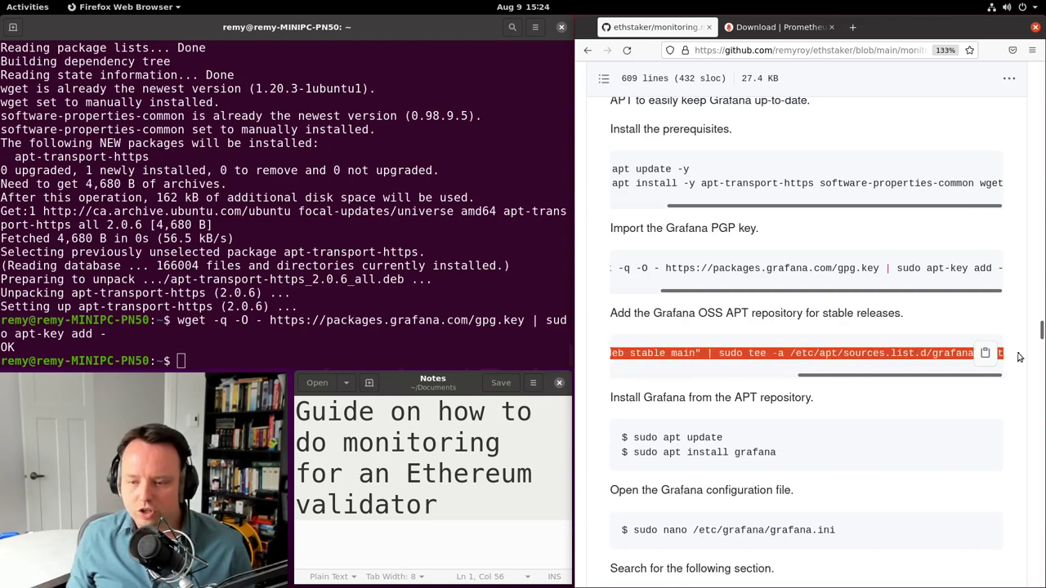
right_click(952, 360)
left_click(947, 366)
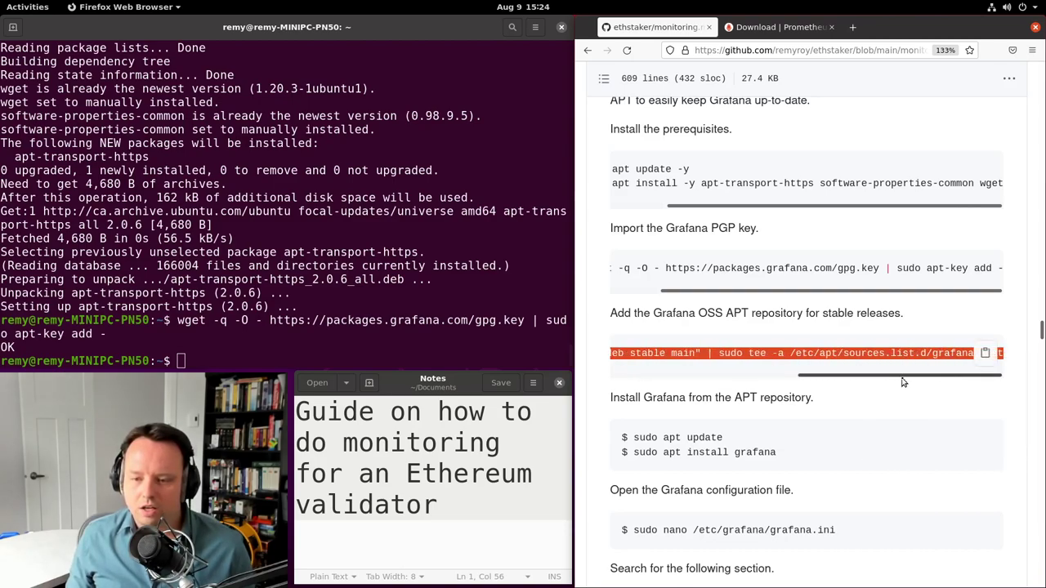
left_click_drag(905, 376, 654, 377)
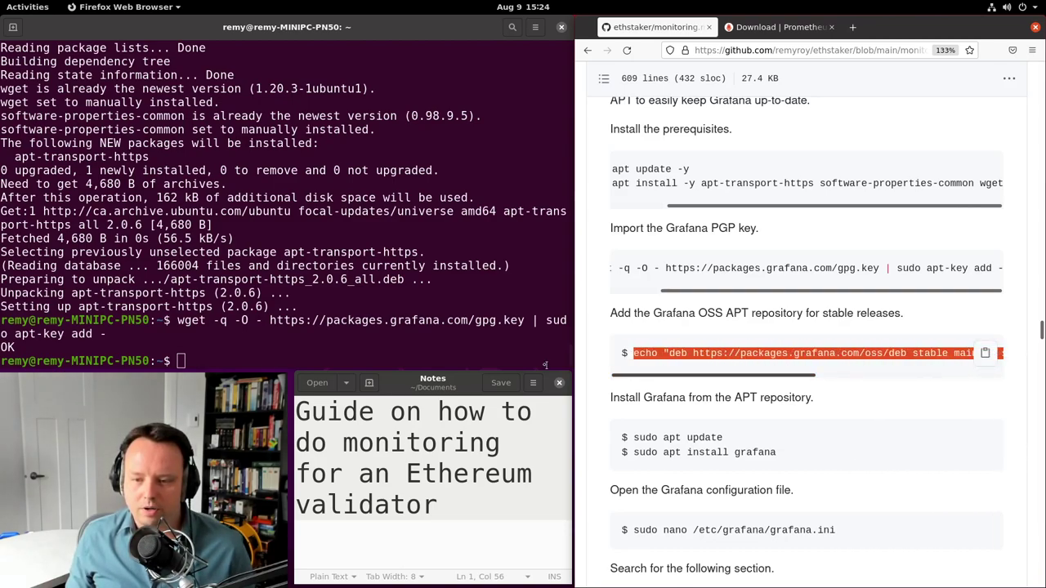
left_click(373, 247)
right_click(373, 246)
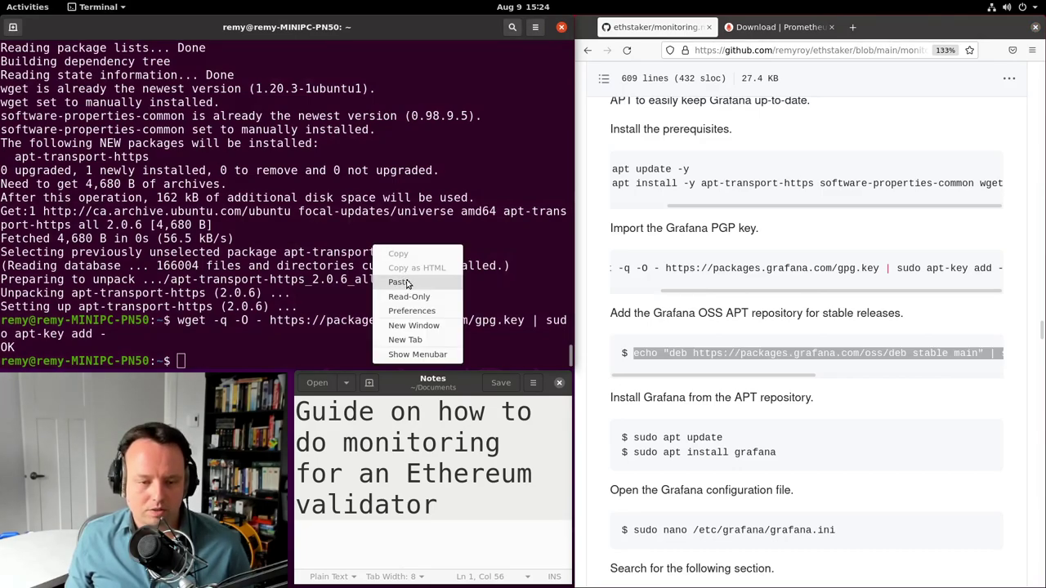
left_click(399, 282)
key("Return")
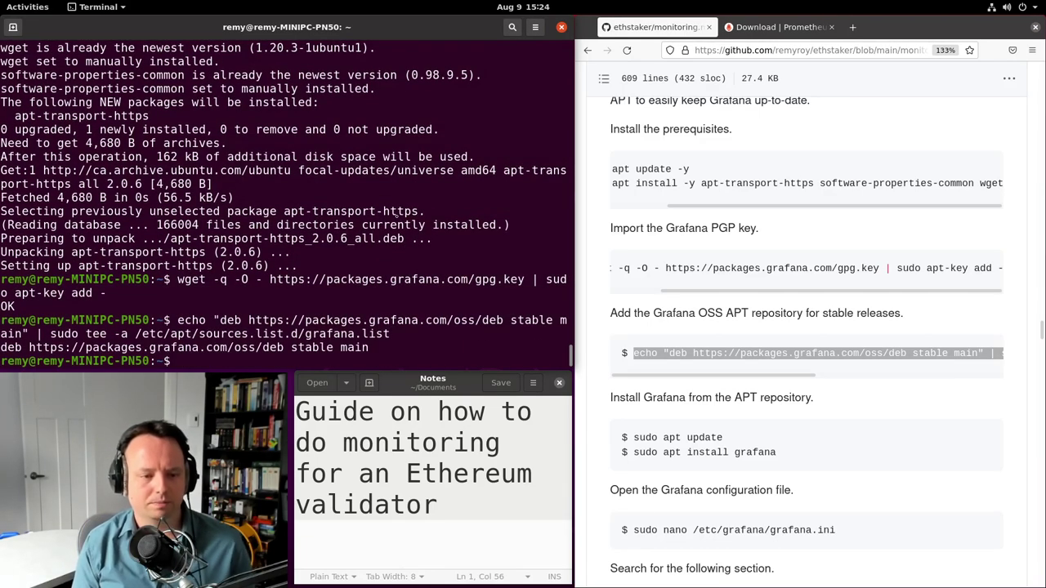
- Run 'sudo apt update' to pick up the Grafana repository
scroll(817, 409, "down", 2)
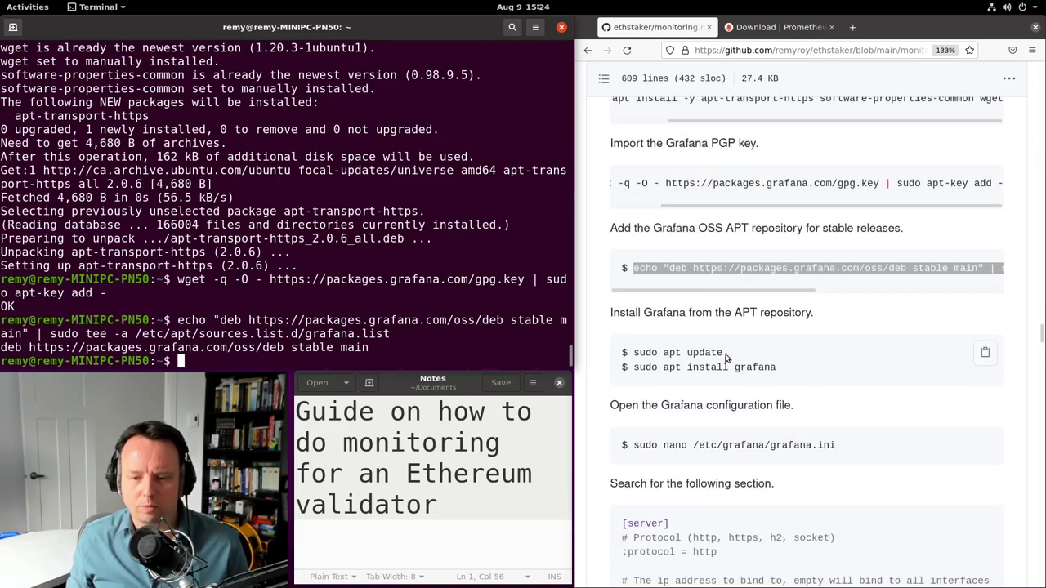
left_click_drag(723, 353, 635, 352)
right_click(637, 353)
left_click(654, 359)
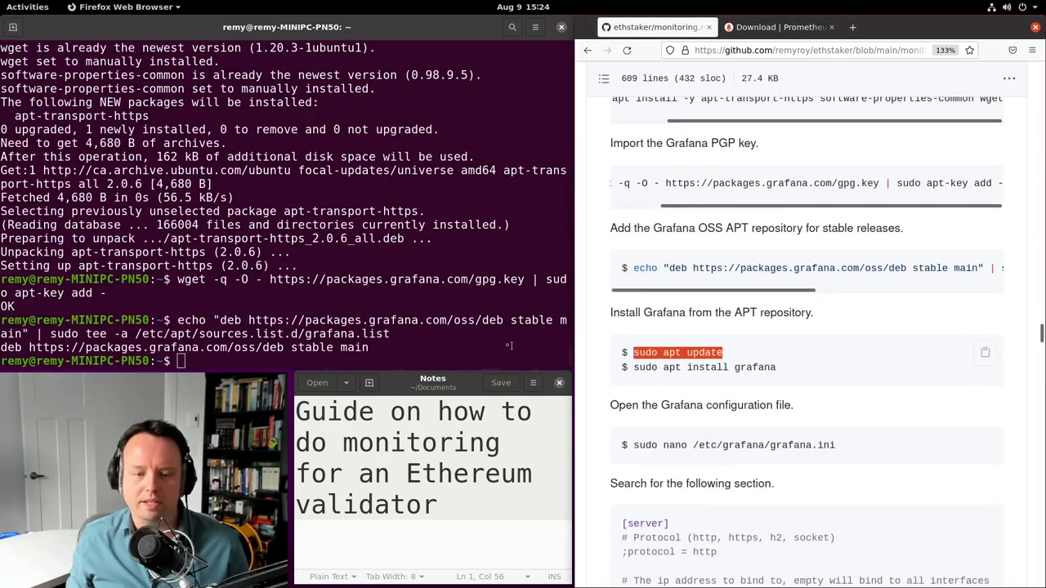
right_click(407, 295)
left_click(432, 330)
key("Return")
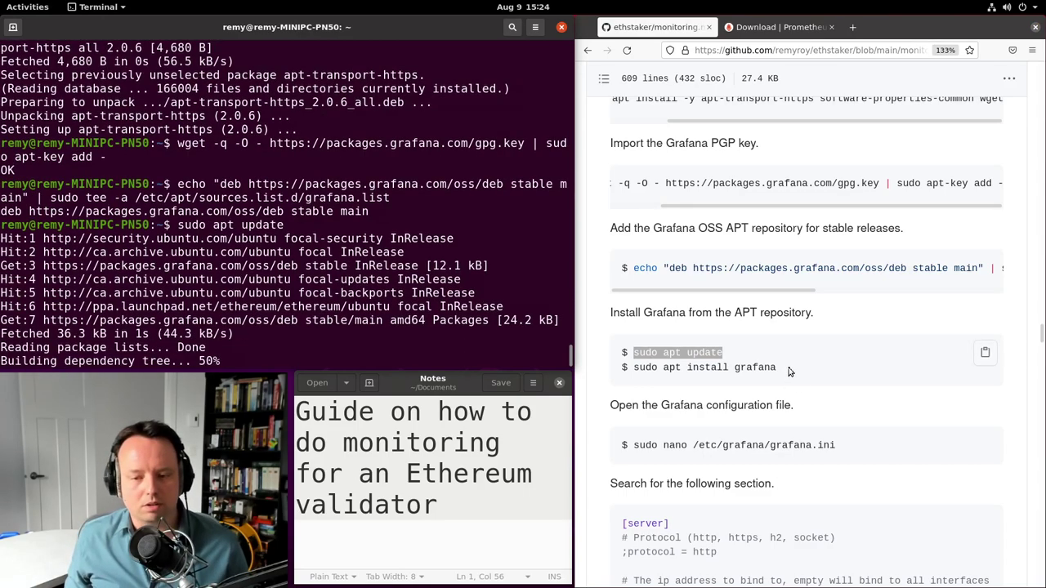
- Install Grafana 8.1.1 with 'sudo apt install grafana'
left_click_drag(792, 369, 633, 367)
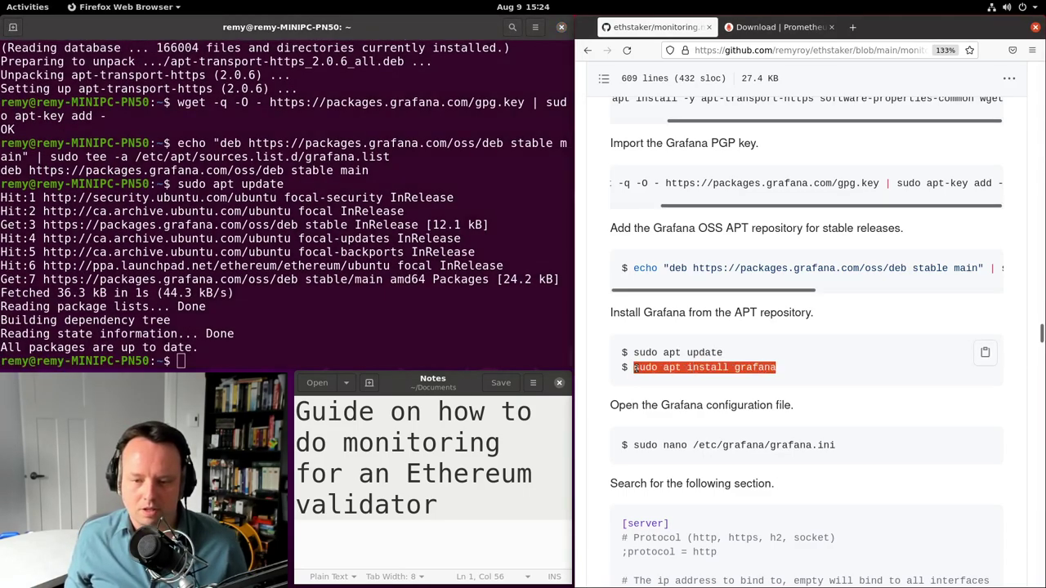
right_click(386, 314)
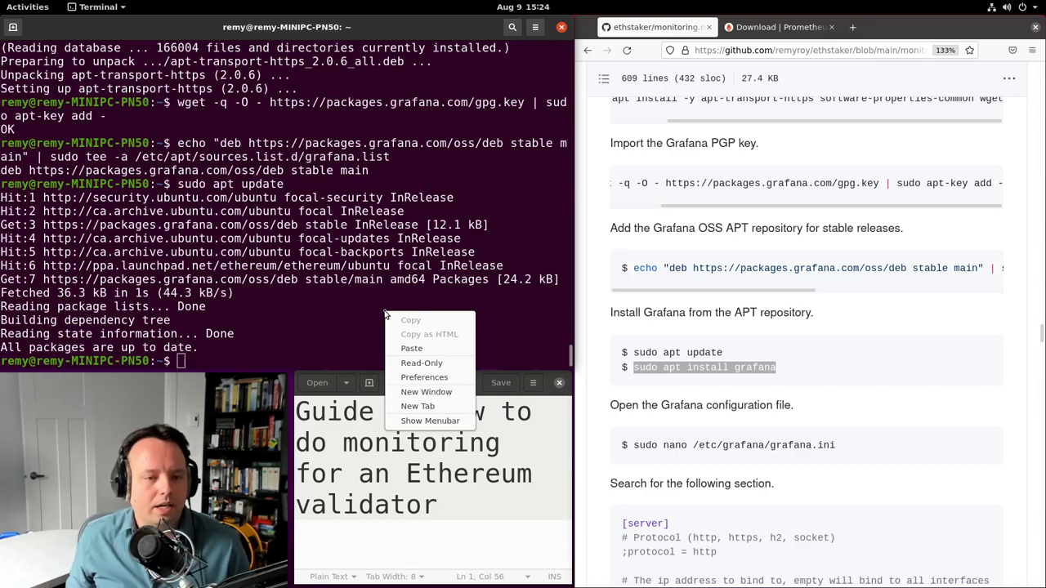
left_click(447, 350)
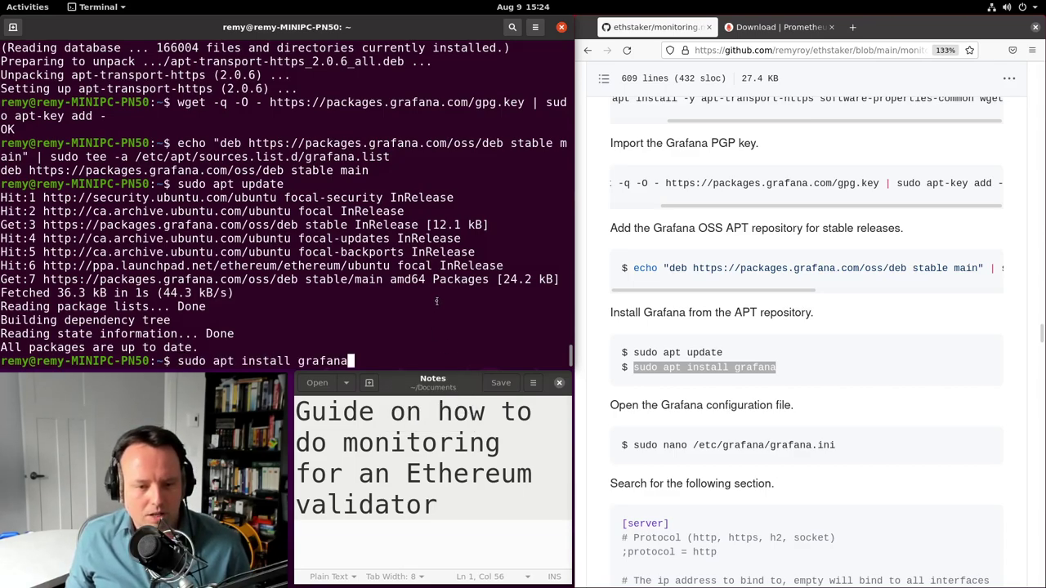
key("Return")
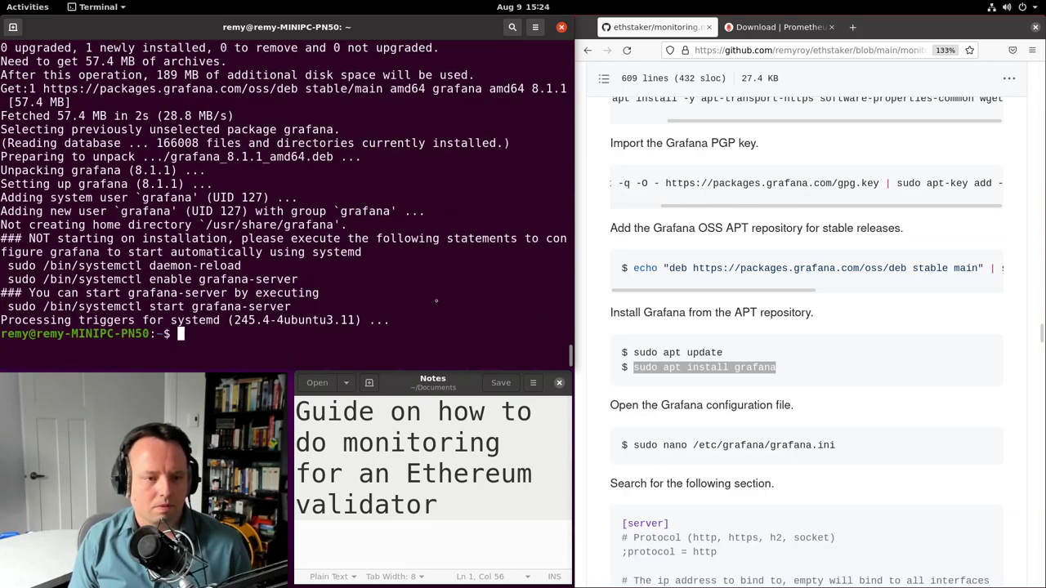
- Scroll the guide to 'Open the Grafana configuration file' and select its sudo nano command
left_click(850, 427)
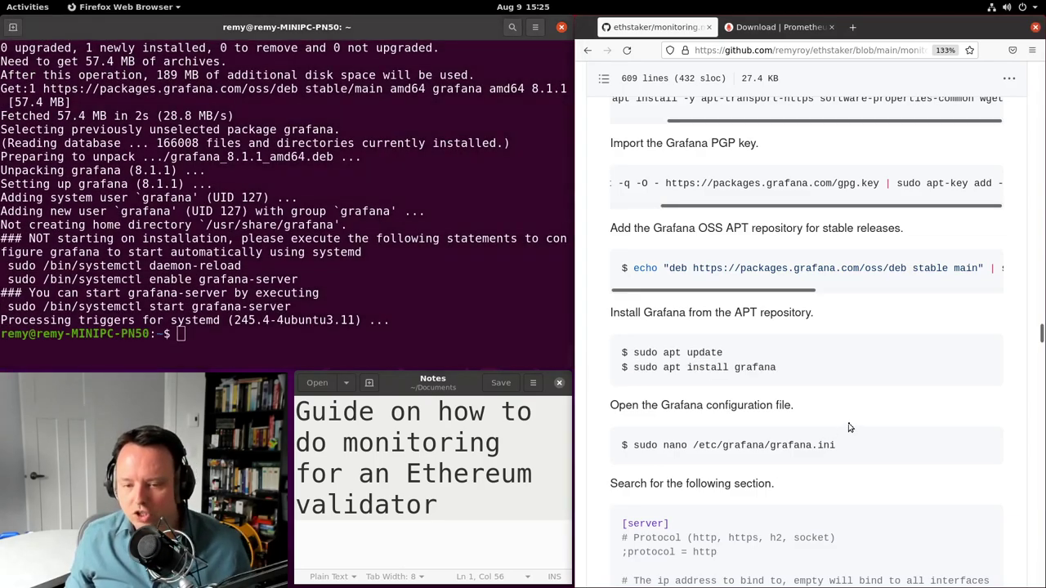
scroll(847, 432, "down", 4)
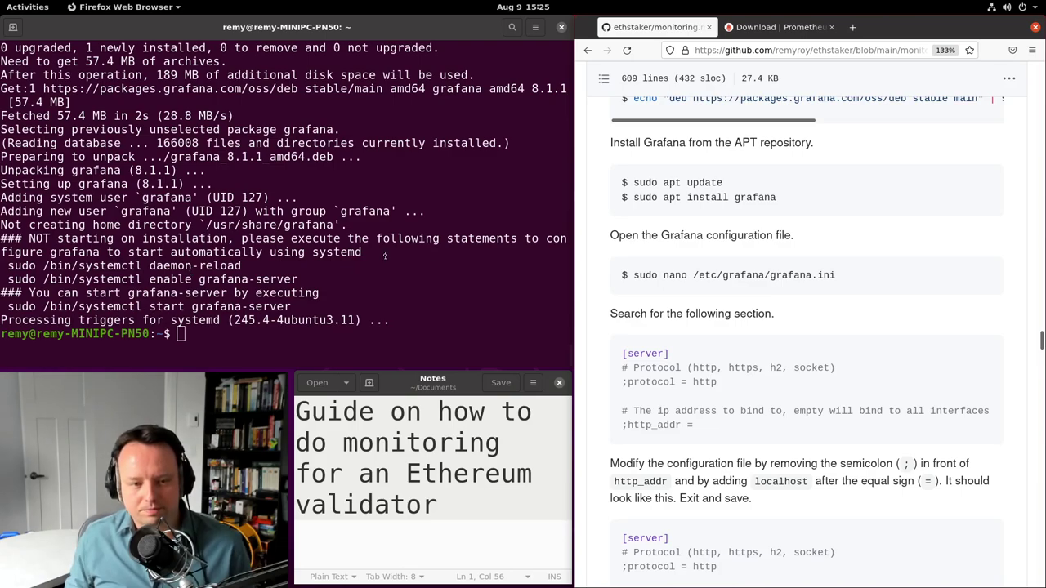
left_click_drag(838, 278, 634, 279)
- Open /etc/grafana/grafana.ini in nano with sudo
left_click(786, 310)
right_click(259, 283)
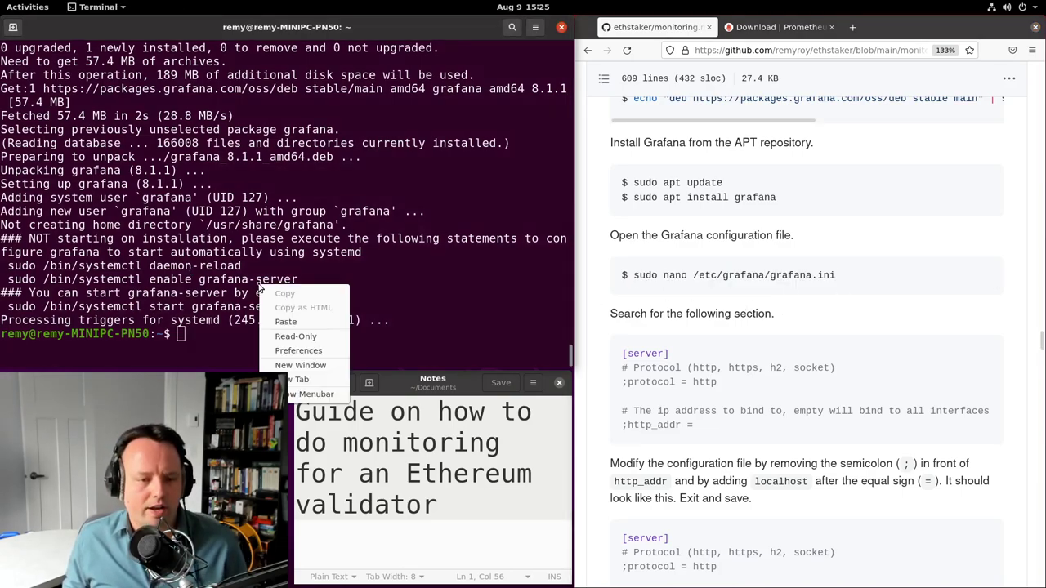
left_click(331, 322)
key("Return")
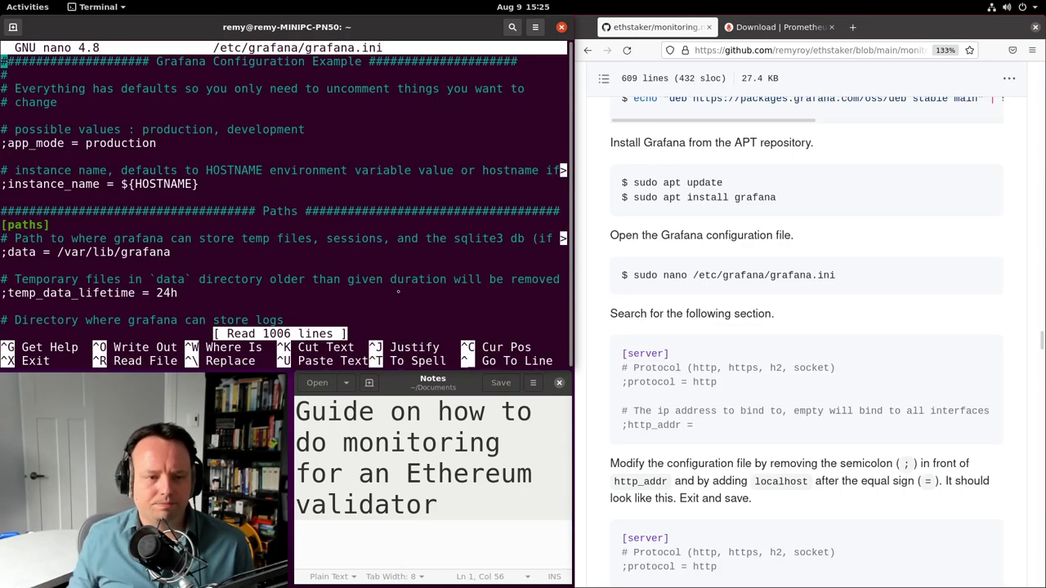
- Move the cursor down to the [server] line, comparing with the guide's example section
scroll(589, 313, "down", 3)
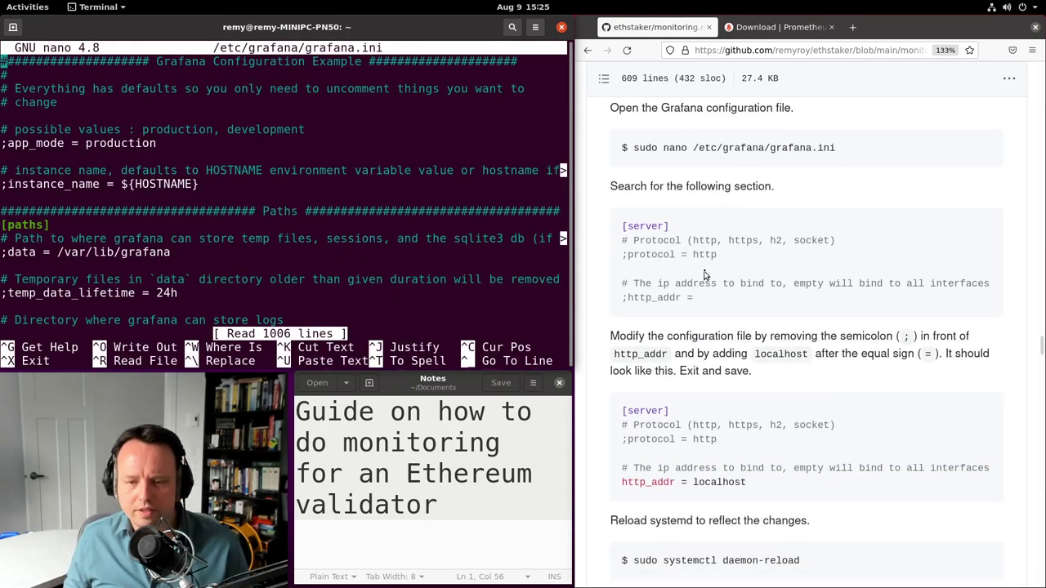
left_click_drag(625, 226, 709, 300)
left_click(709, 300)
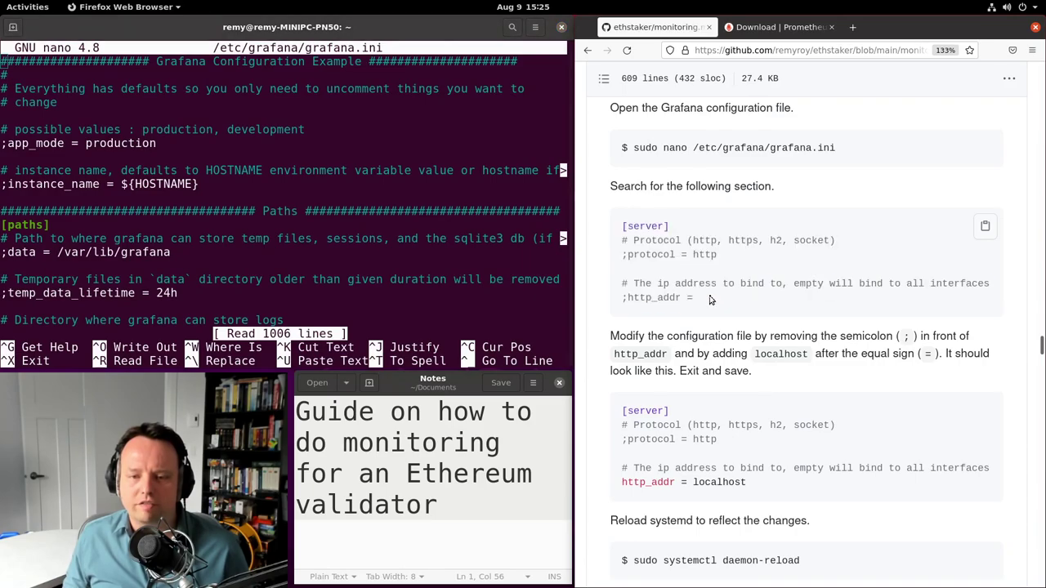
double_click(628, 227)
left_click(336, 237)
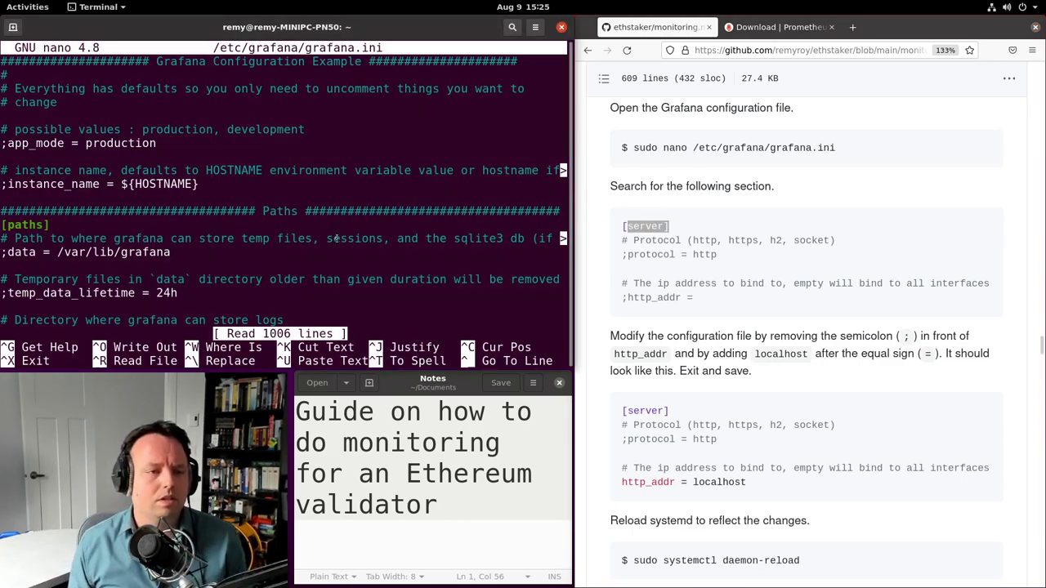
key("Down")
key("Down")
key("Down")
key("Down")
key("Down")
key("Down")
key("Down")
key("Down")
key("Down")
key("Down")
key("Down")
key("Down")
key("Down")
key("Down")
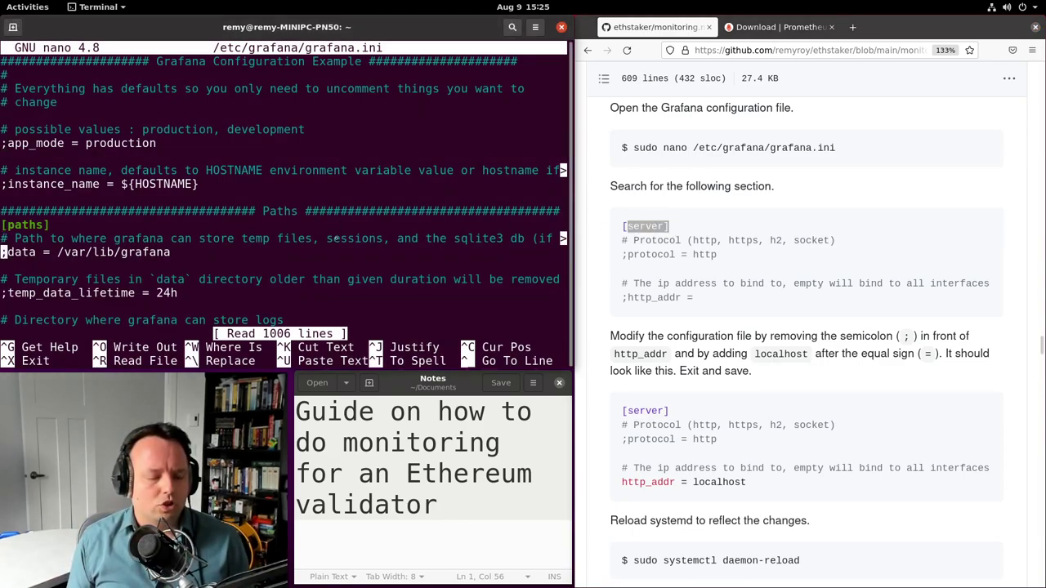
key("Down")
key("Down")
key("Down")
key("Down")
key("Down")
key("Down")
key("Down")
key("Down")
key("Down")
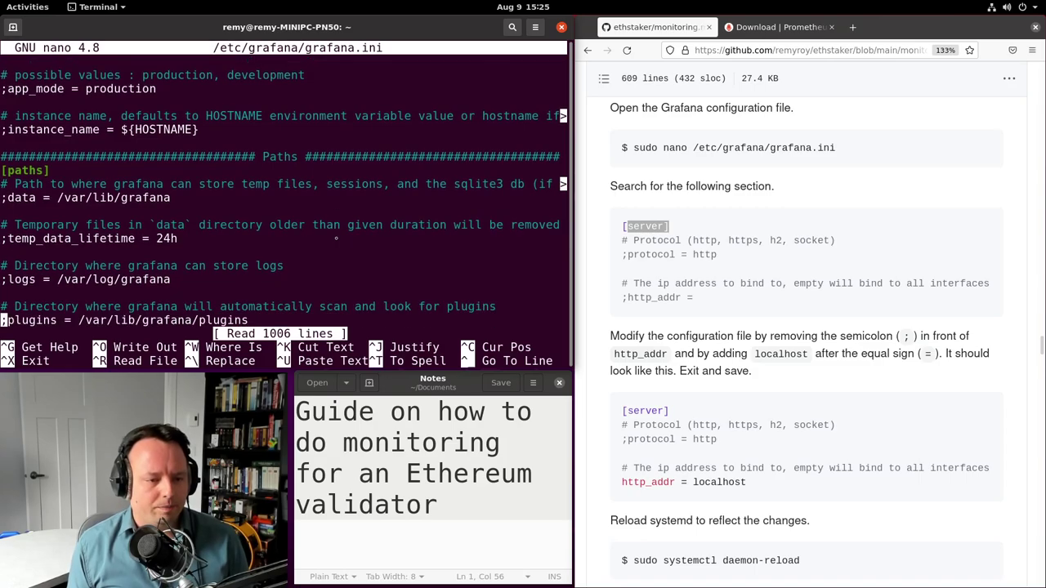
key("Down")
key("Down")
key("Down")
key("Down")
key("Down")
key("Down")
key("Down")
key("Down")
key("Down")
key("Down")
key("Down")
key("Down")
key("Down")
key("Down")
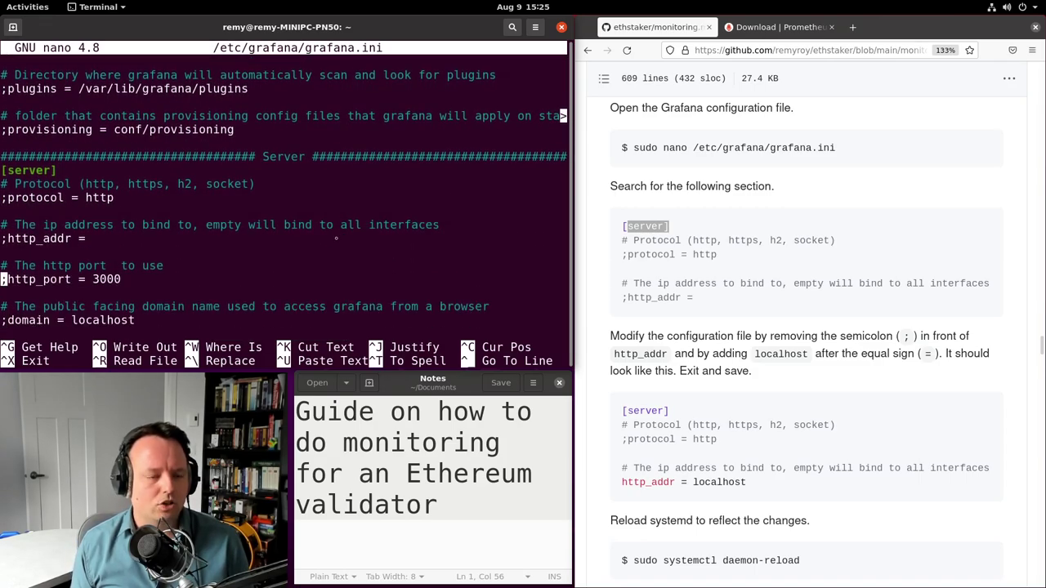
key("Up")
key("Up")
key("Up")
key("Up")
key("Up")
key("Up")
key("Up")
key("Up")
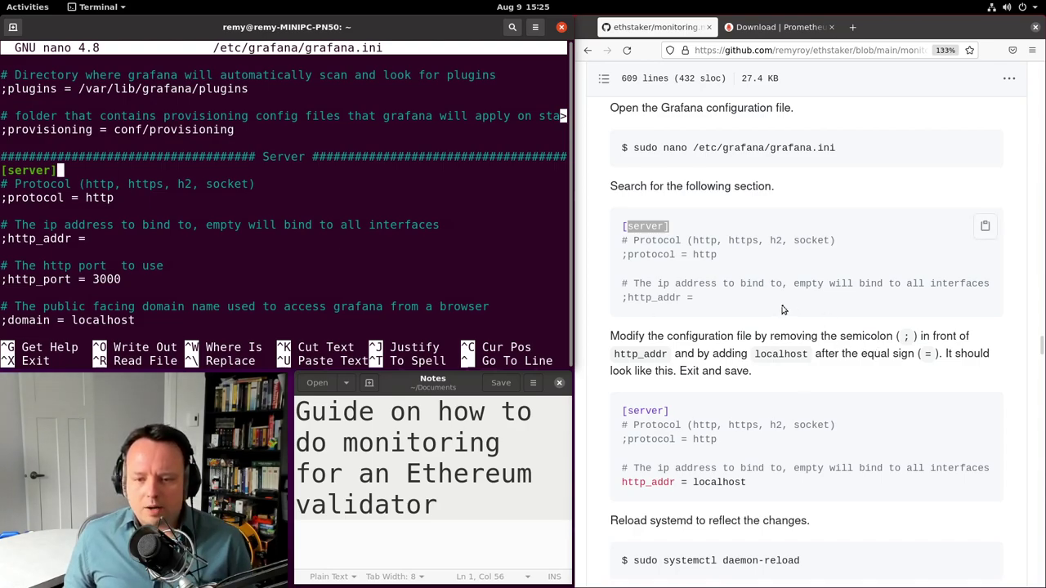
left_click(815, 335)
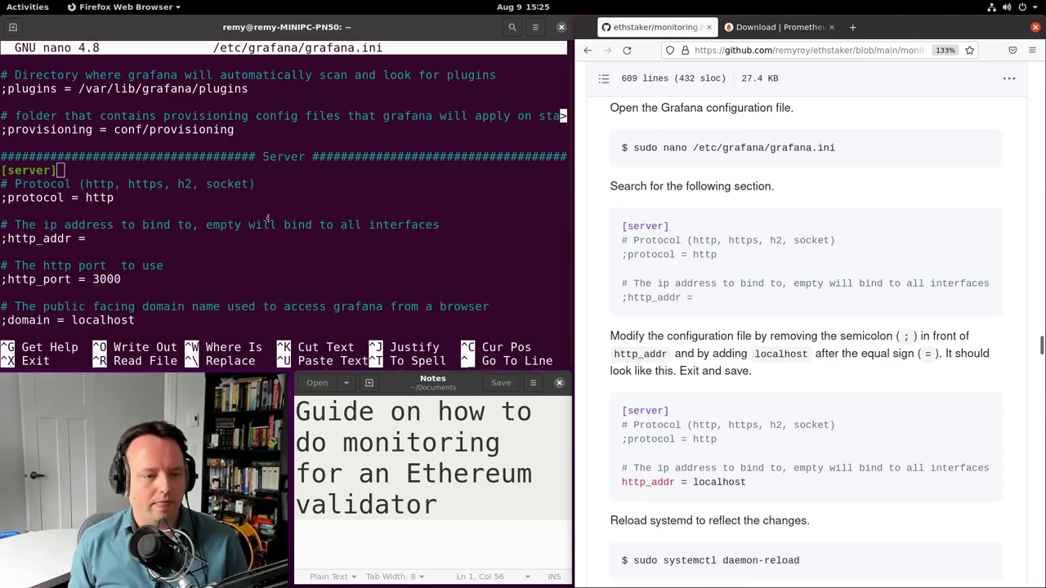
- Uncomment the http_addr line and set it to localhost
key("Down")
left_click(282, 265)
key("Down")
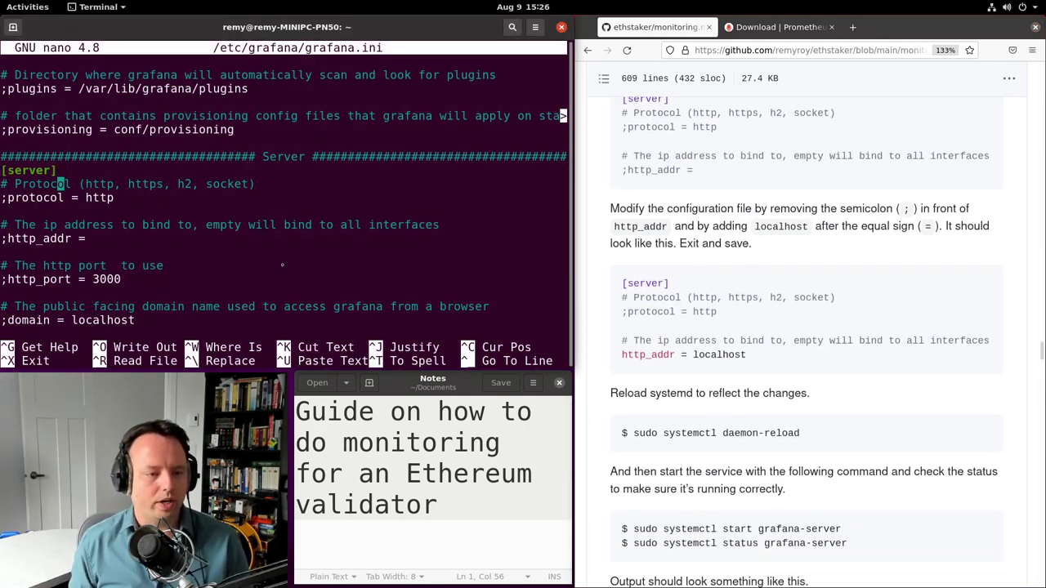
key("Down")
key("Down")
key("Down")
key("Home")
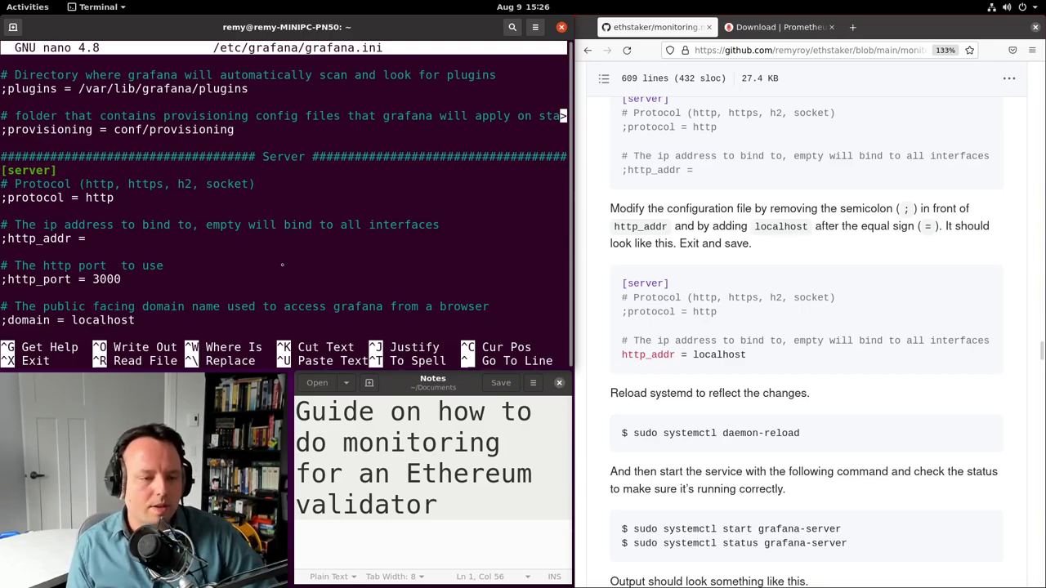
key("Delete")
key("End")
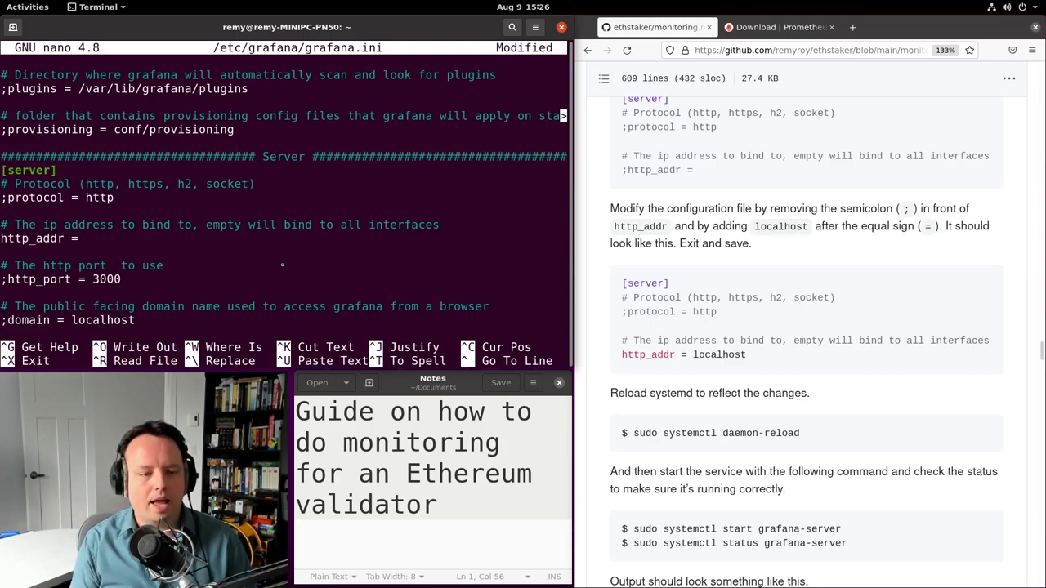
type("localhost")
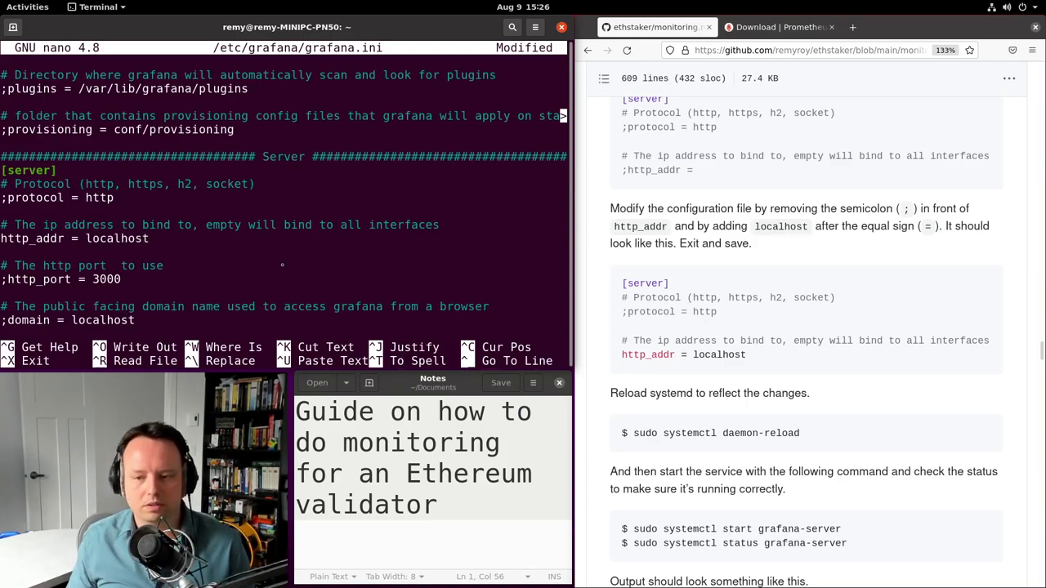
- Check the edit against the guide's [server] example, then save grafana.ini and exit nano
left_click_drag(751, 356, 619, 360)
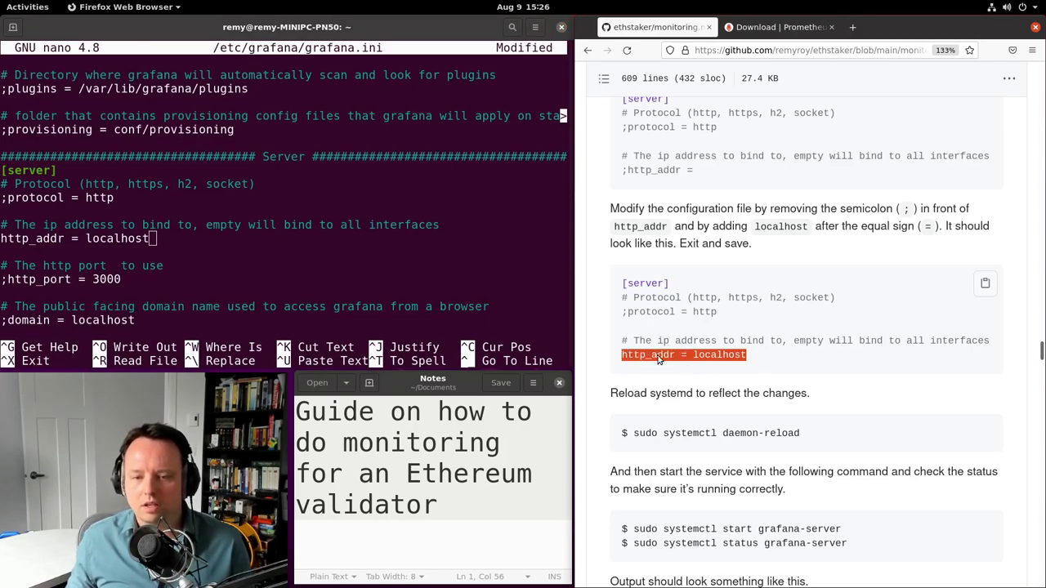
left_click_drag(748, 356, 548, 316)
left_click(225, 242)
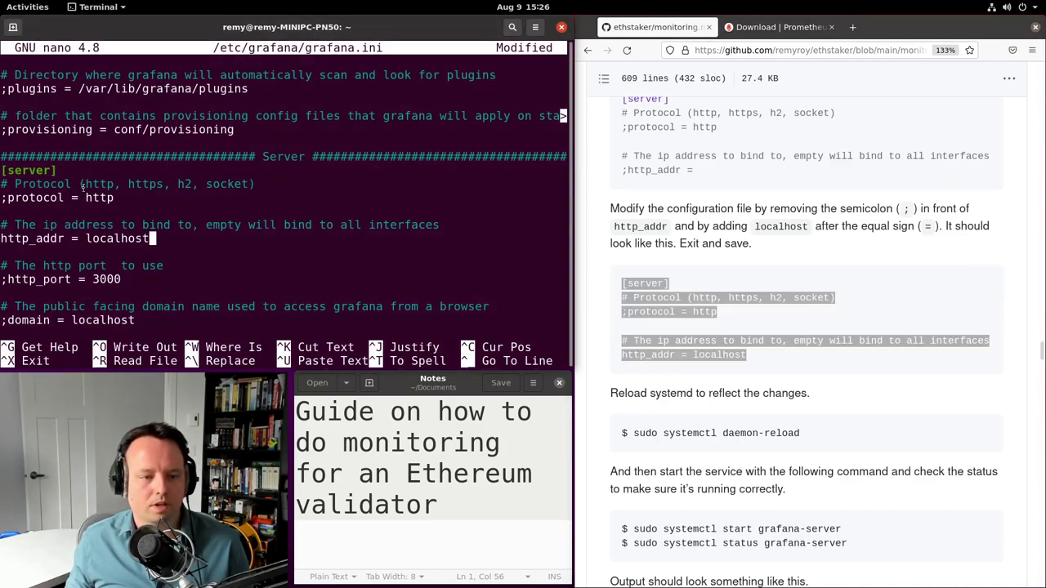
left_click(985, 284)
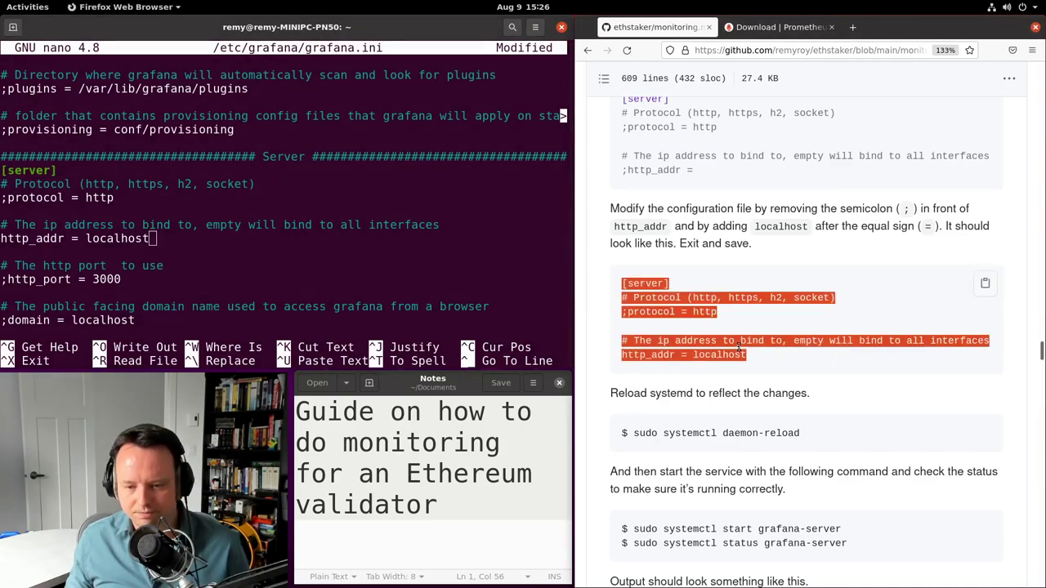
left_click(325, 265)
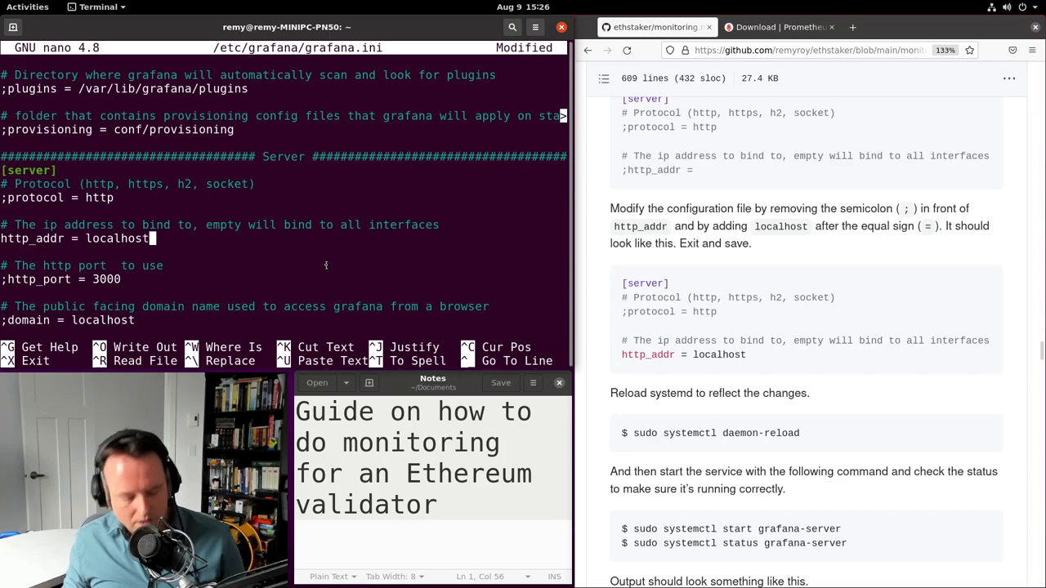
key("ctrl+x")
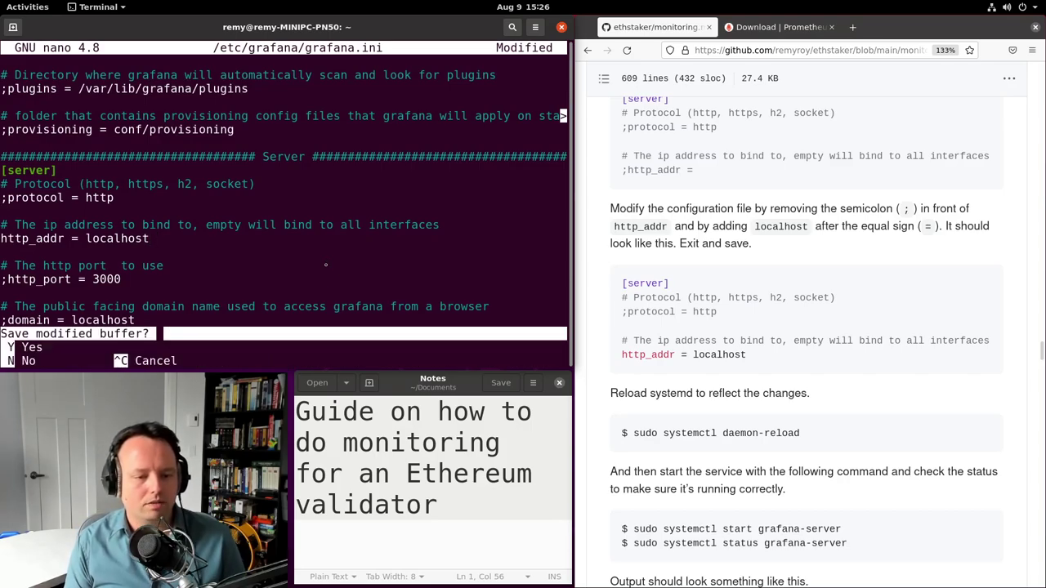
key("y")
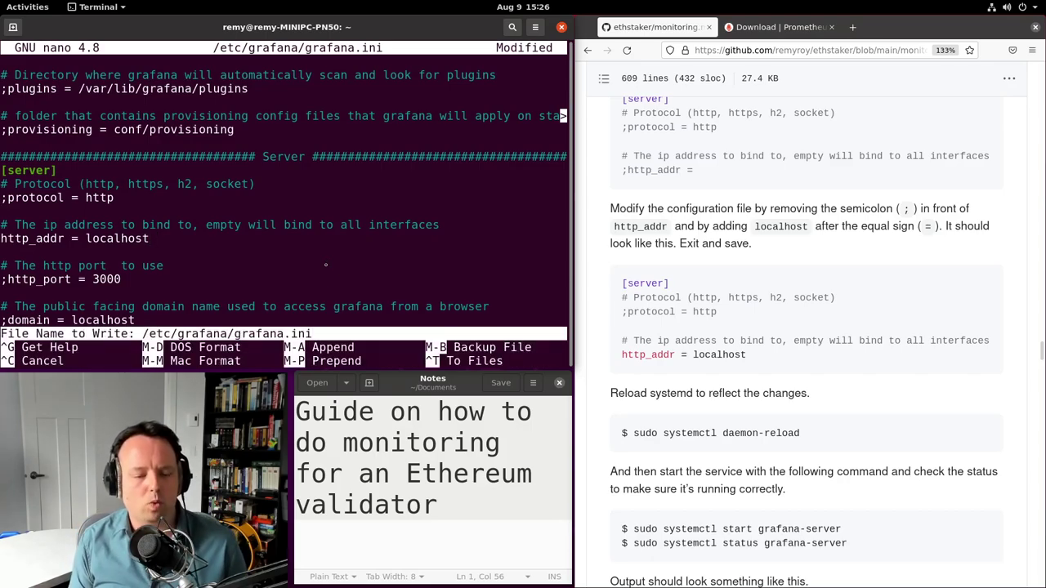
key("Return")
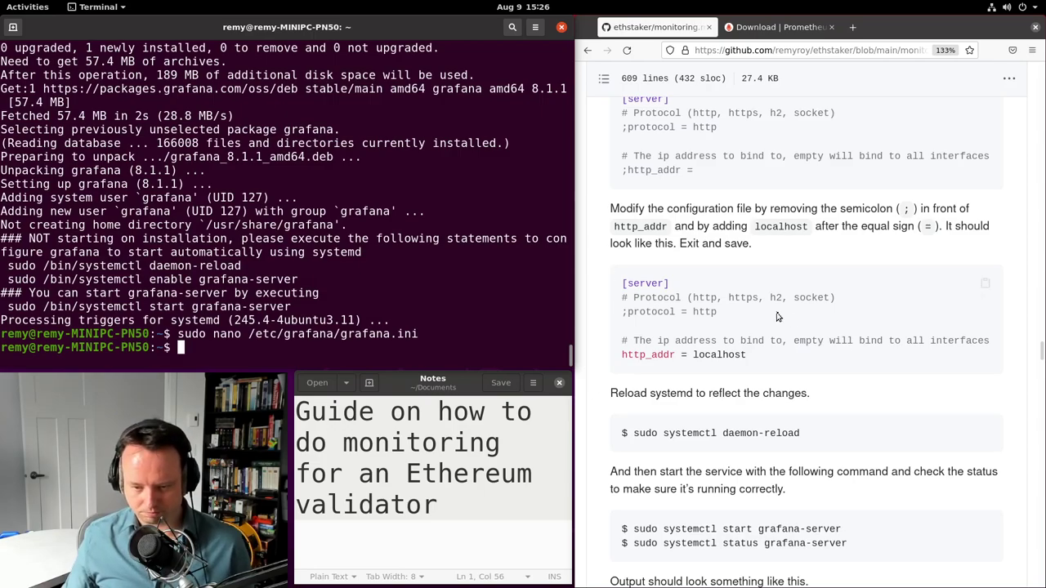
- Copy `sudo systemctl daemon-reload` from the guide and run it in the terminal to reload systemd
scroll(777, 317, "down", 3)
left_click_drag(802, 305, 635, 305)
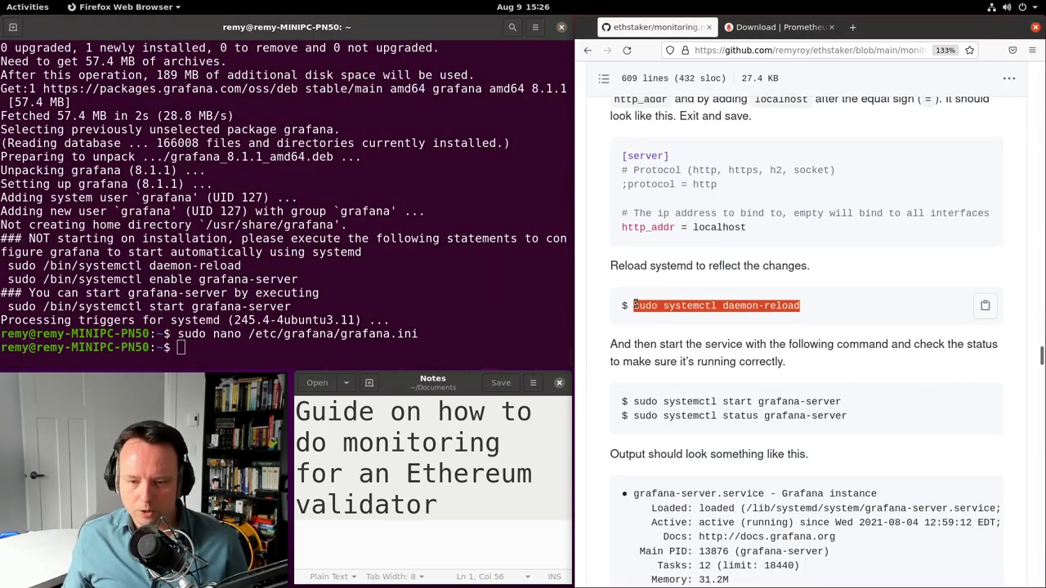
right_click(659, 305)
left_click(683, 316)
left_click(442, 304)
right_click(417, 294)
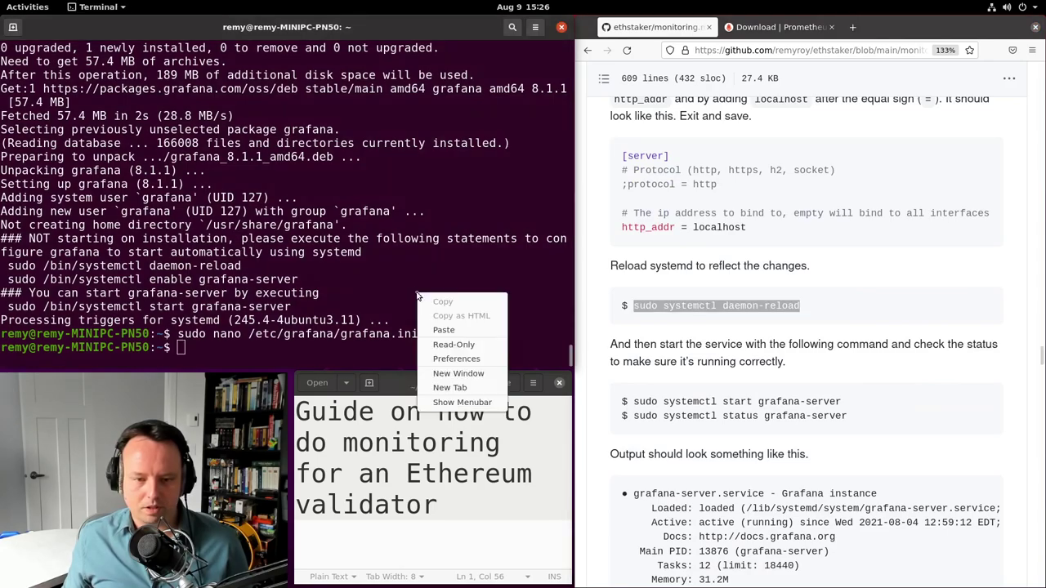
left_click(445, 330)
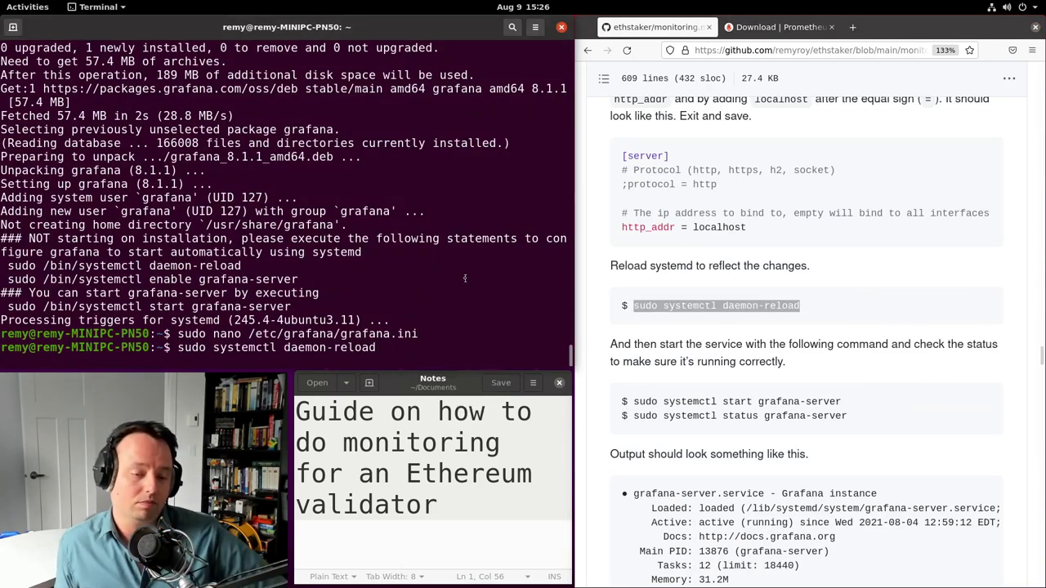
key("Return")
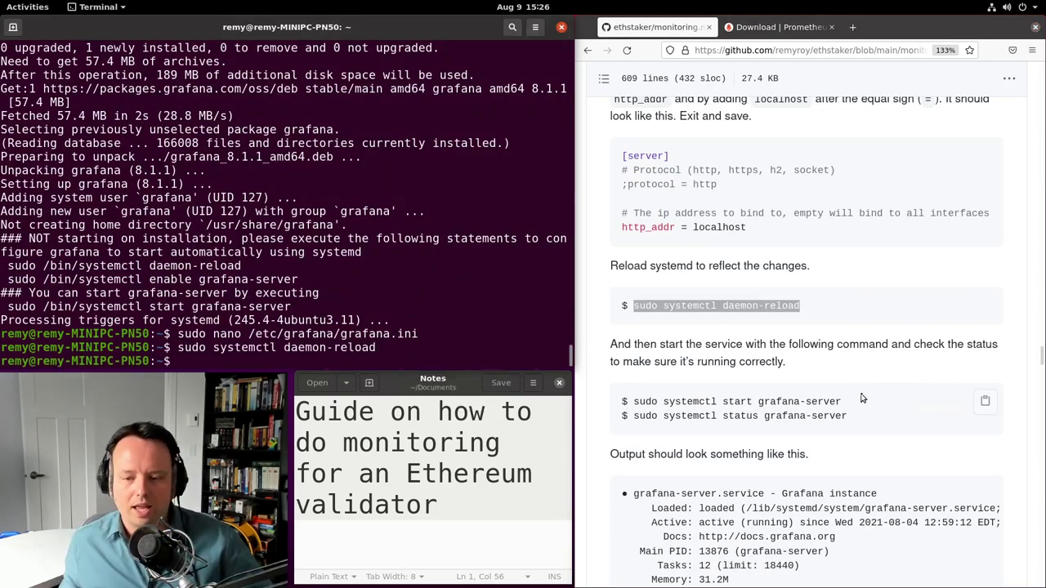
- Start Grafana with `sudo systemctl start grafana-server`
scroll(864, 399, "down", 2)
left_click_drag(844, 317, 635, 317)
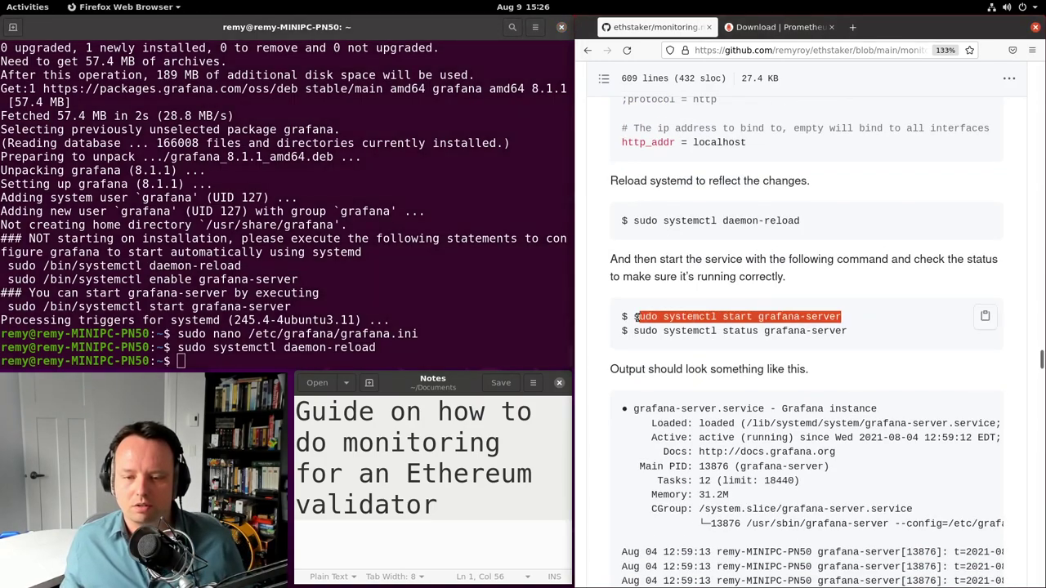
left_click(645, 369)
right_click(295, 302)
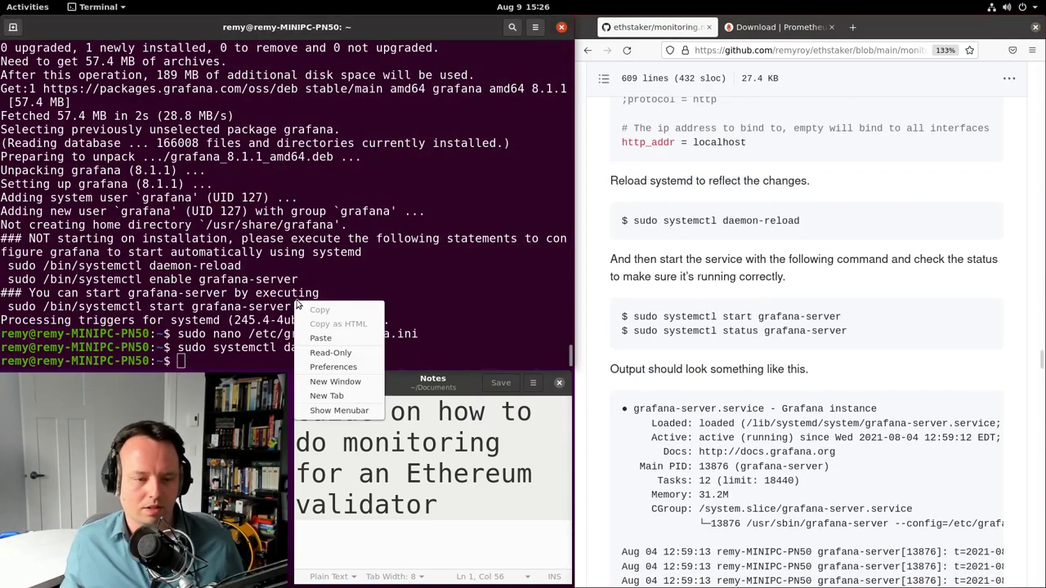
left_click(370, 336)
key("Return")
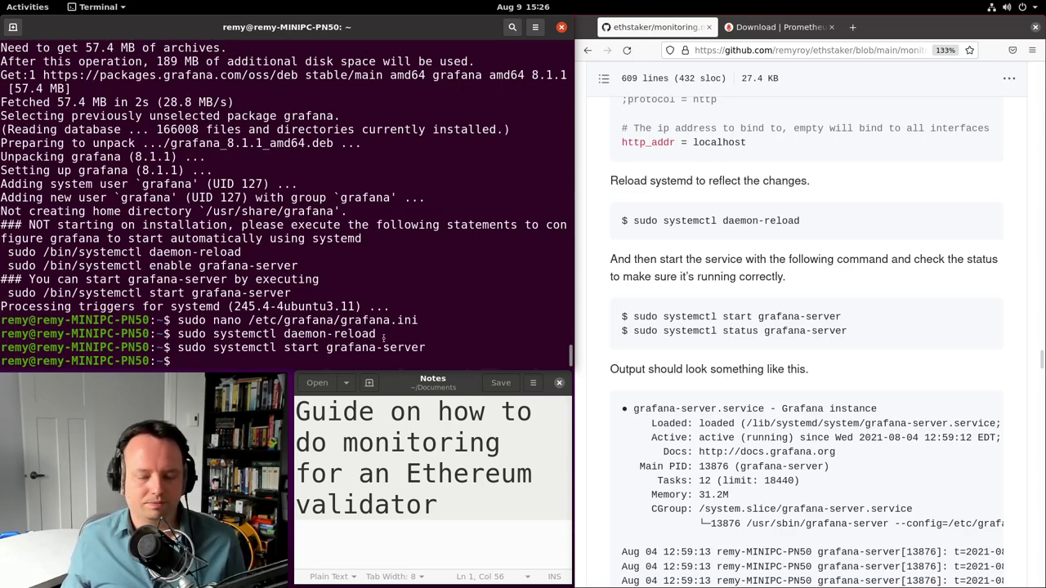
- Run `sudo systemctl status grafana-server` to check that Grafana is active (running)
left_click_drag(852, 331, 634, 331)
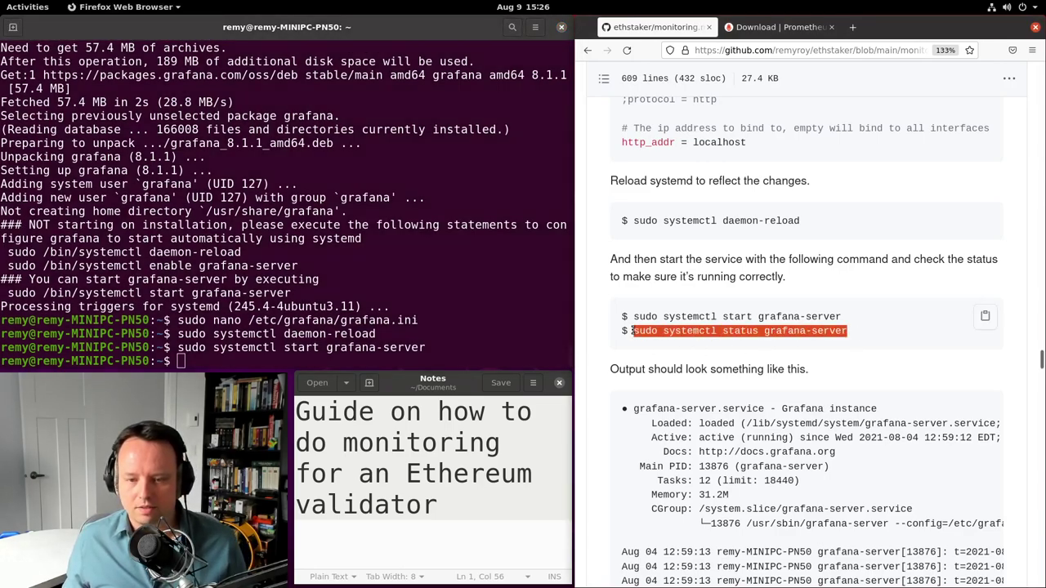
left_click(671, 362)
right_click(469, 315)
left_click(488, 326)
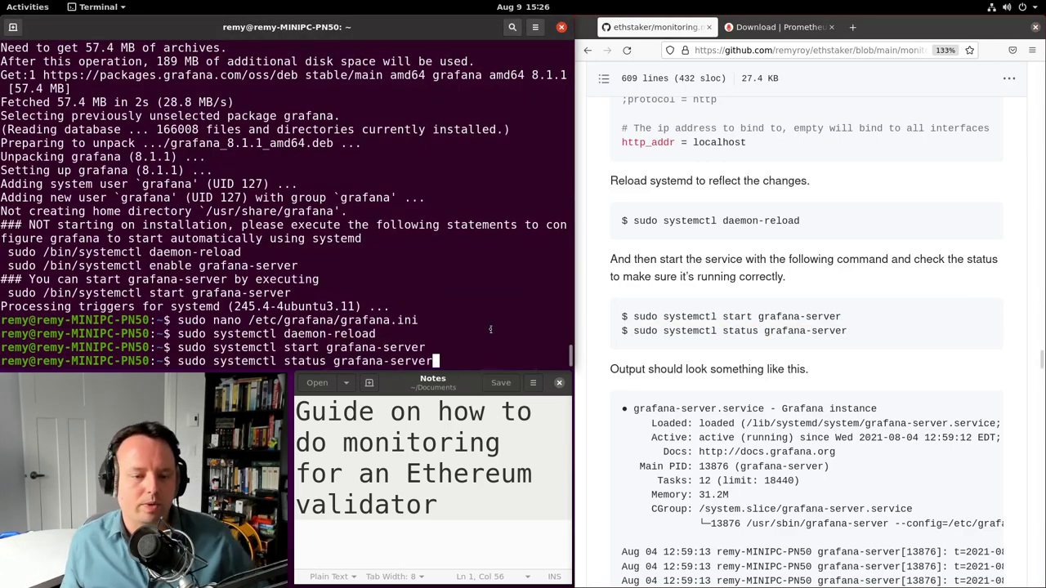
key("Return")
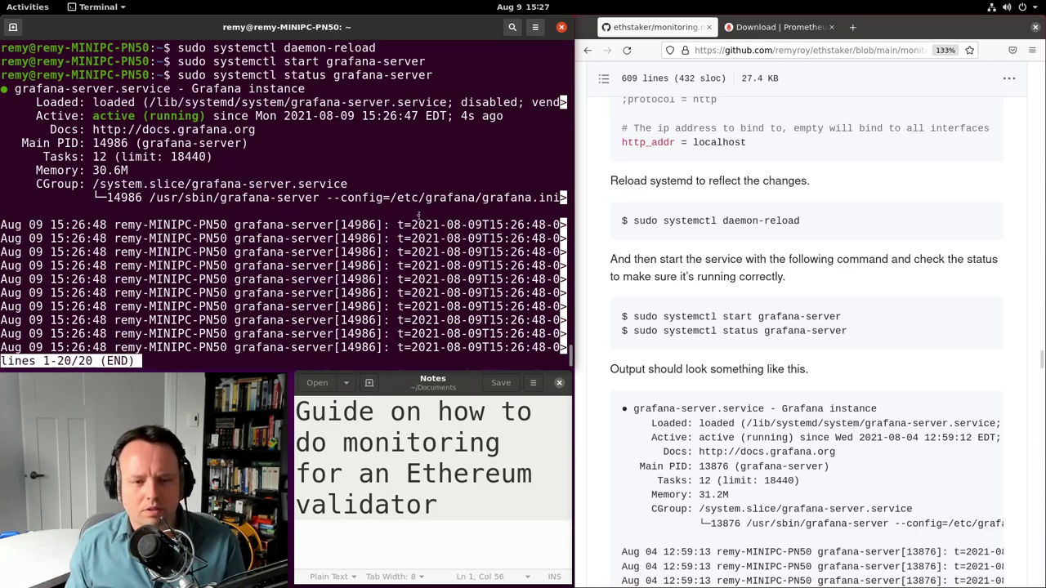
- Read across the status log to find the HTTP Server Listen entry at 127.0.0.1:3000
key("Right")
key("Right")
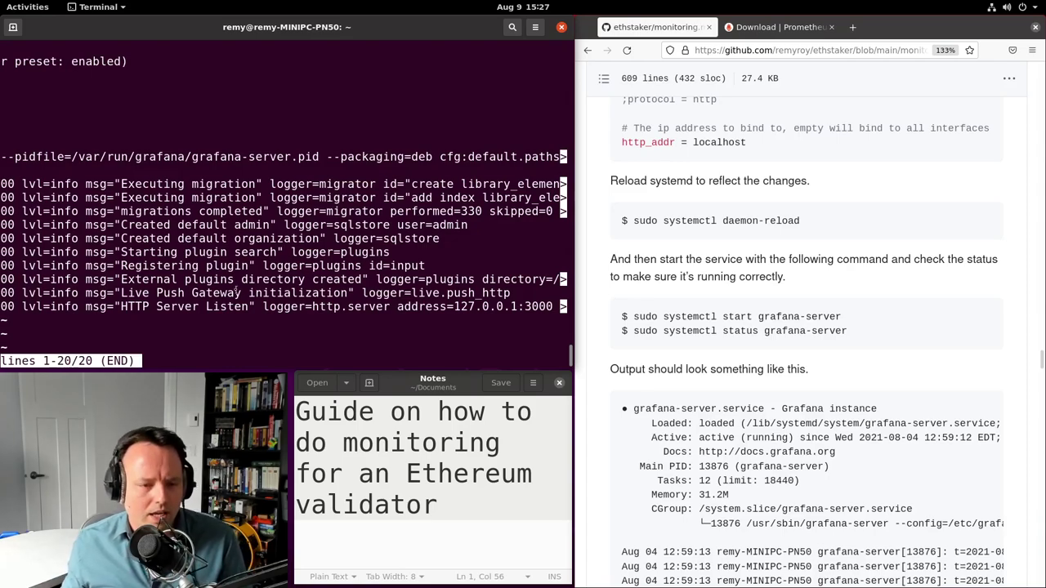
left_click_drag(121, 308, 250, 306)
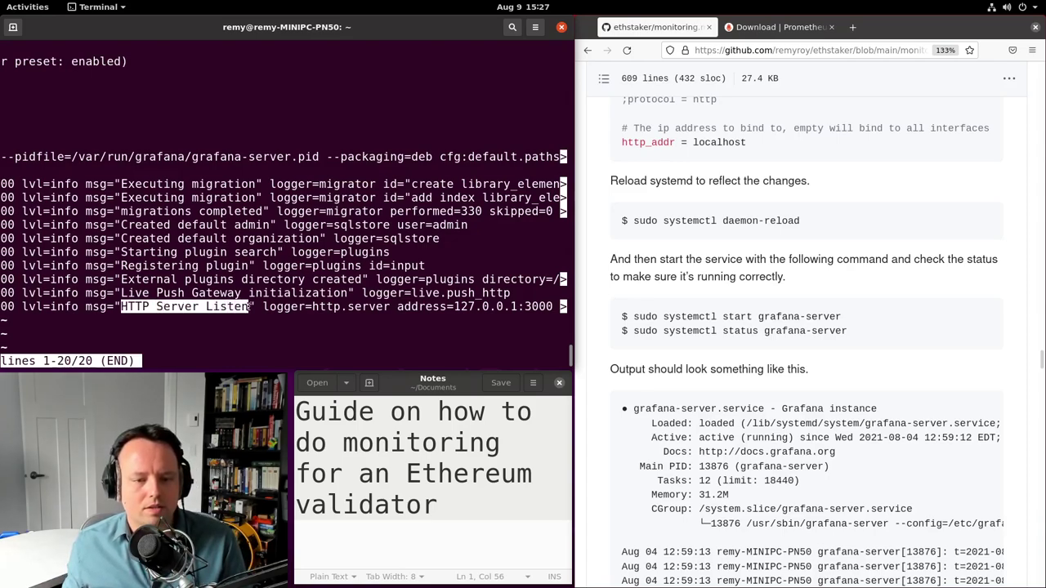
left_click(500, 307)
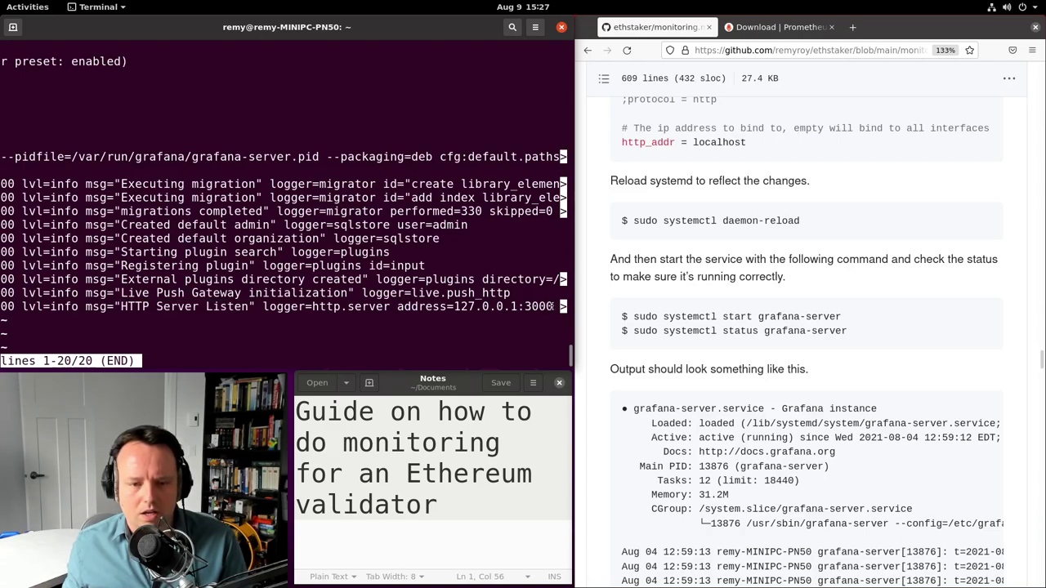
mouse_move(553, 306)
left_mouse_down()
mouse_move(464, 306)
mouse_move(553, 307)
left_mouse_up()
left_click(454, 306)
left_click(551, 307)
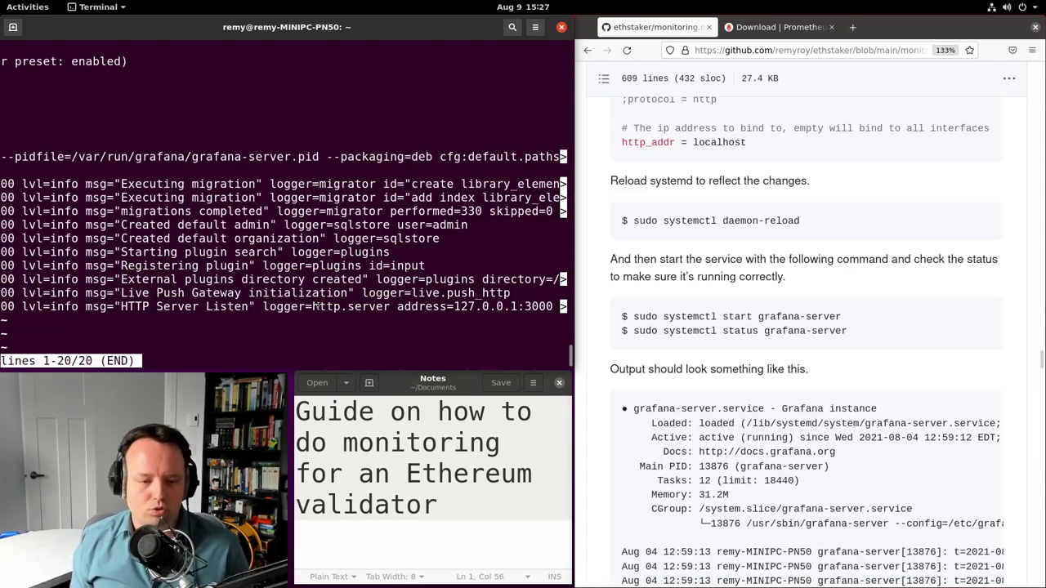
key("Left")
key("Left")
- Quit the status view and run `sudo systemctl enable grafana-server` to start Grafana at boot
key("q")
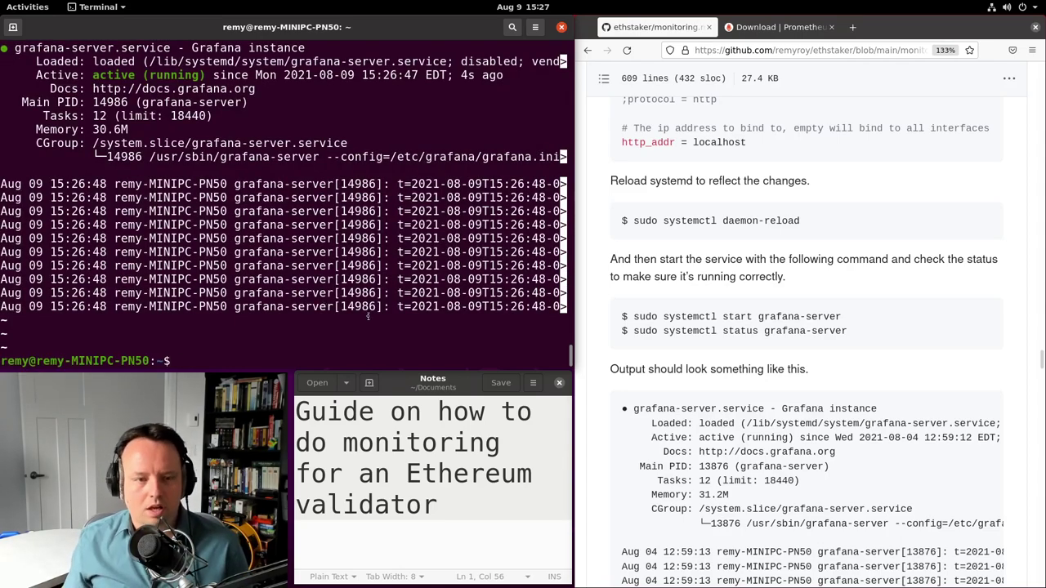
scroll(915, 467, "down", 5)
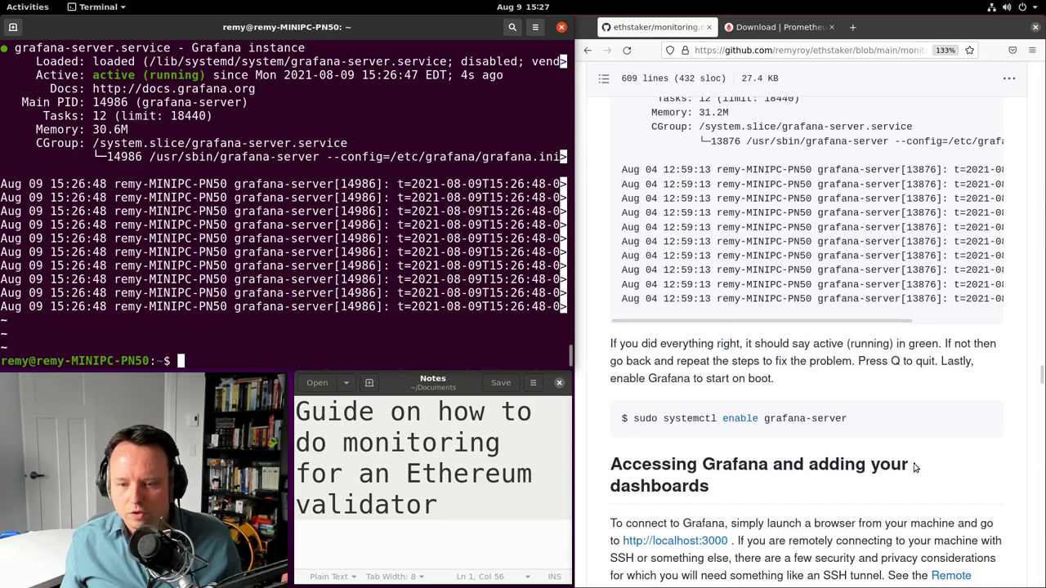
mouse_move(867, 431)
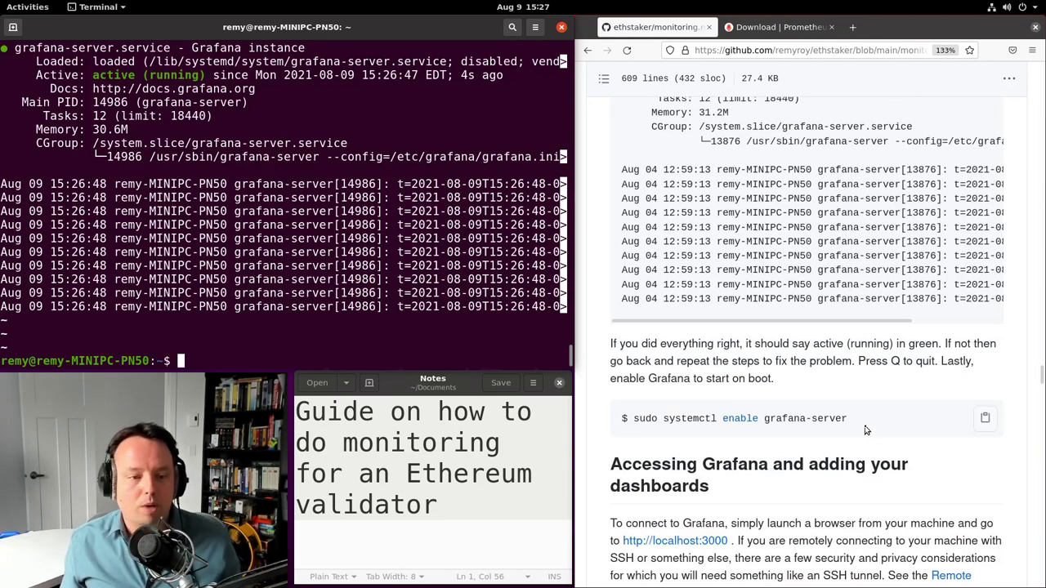
left_click_drag(861, 420, 634, 419)
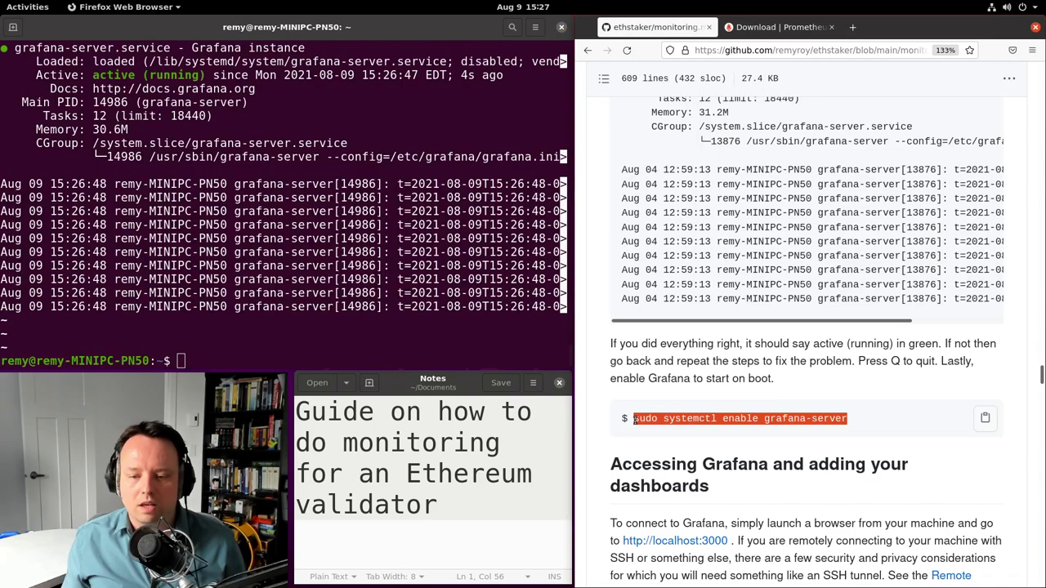
left_click(704, 448)
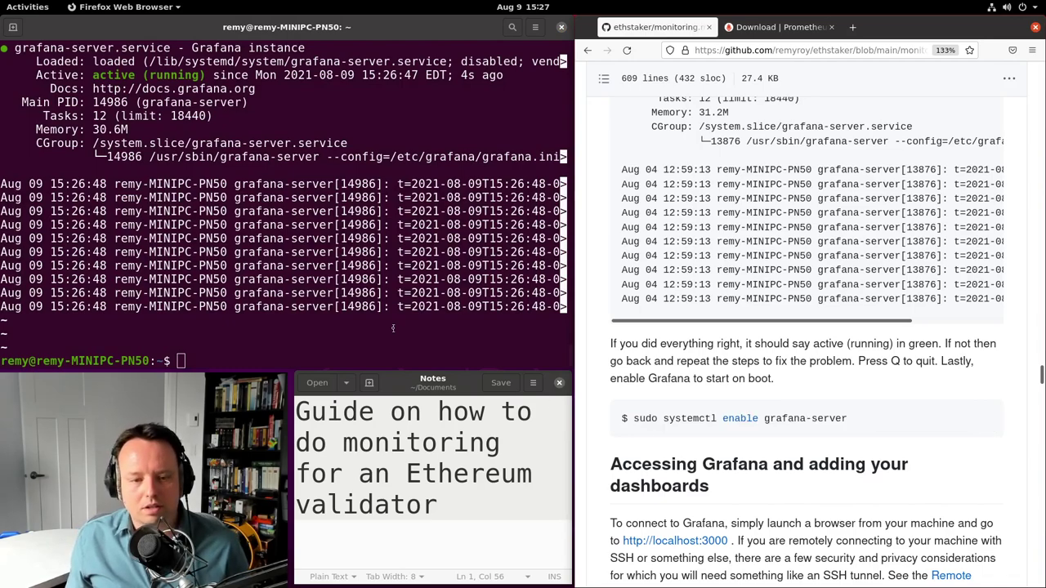
left_click(393, 328)
right_click(417, 327)
left_click(445, 365)
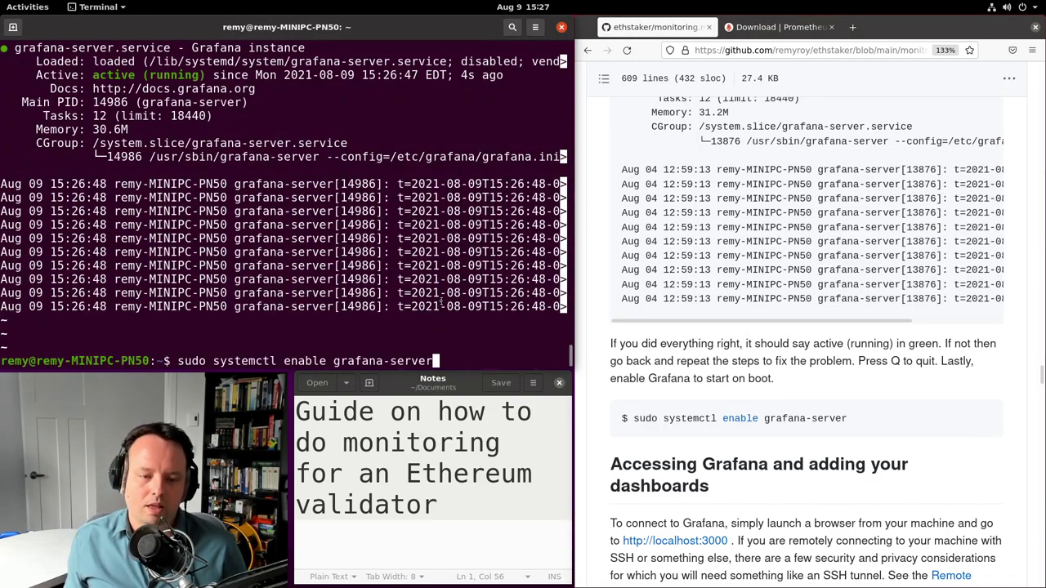
key("Return")
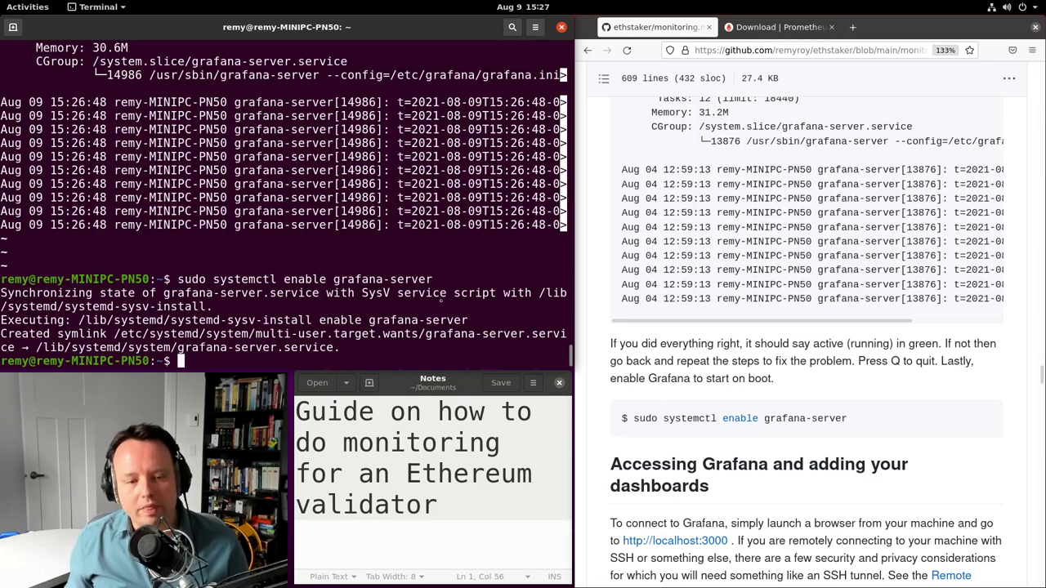
scroll(903, 482, "down", 3)
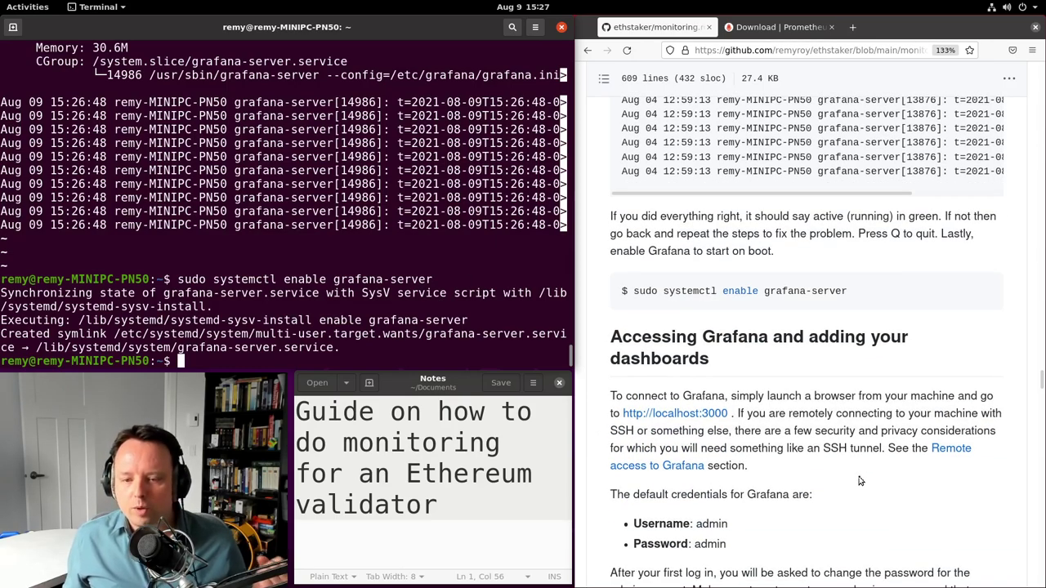
scroll(810, 434, "down", 2)
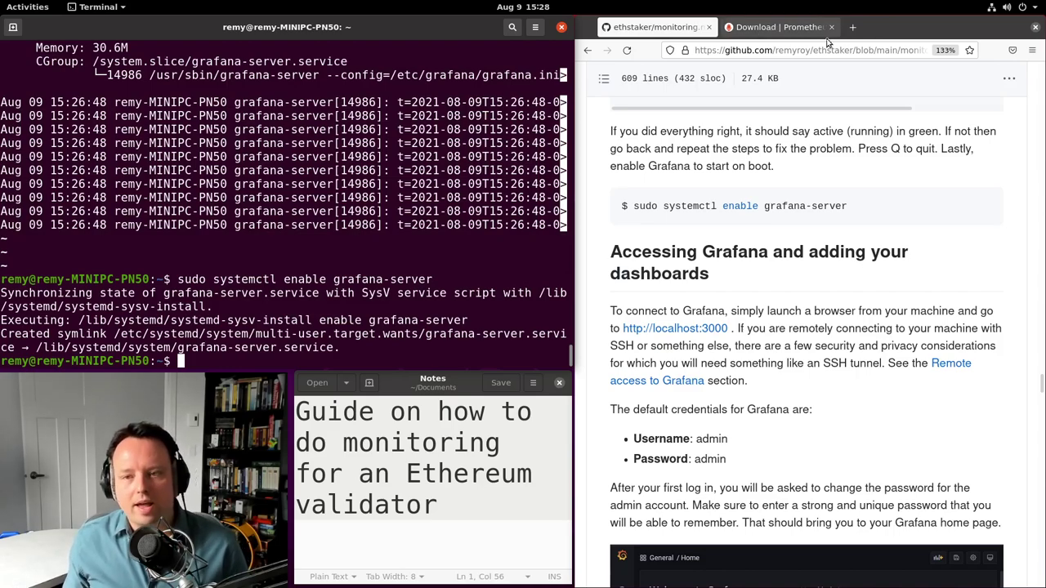
- Load localhost:3000 in a new tab to reach the Grafana login page, then go back to the guide tab
left_click(853, 27)
type("lo")
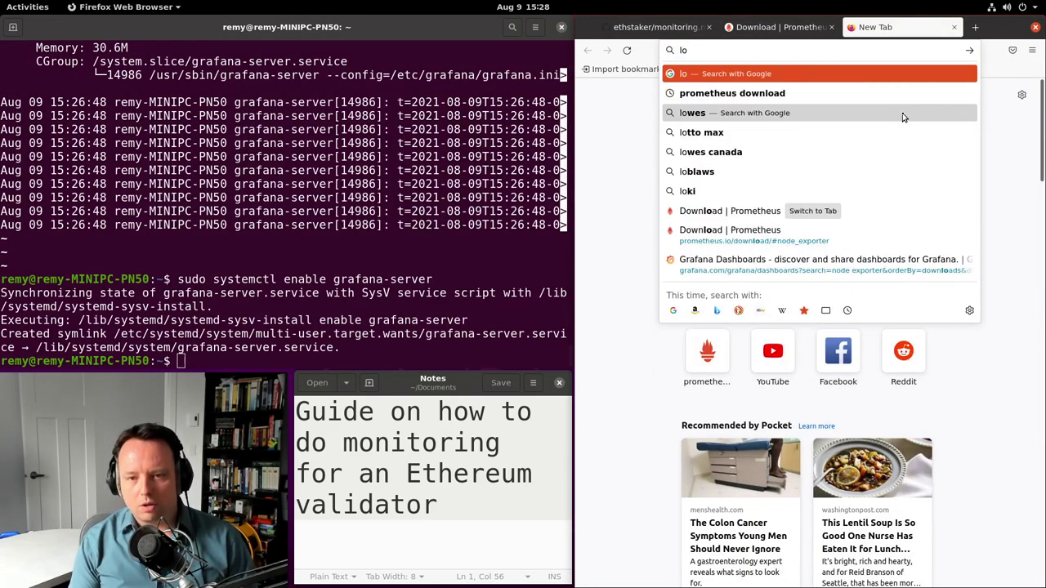
type("ca")
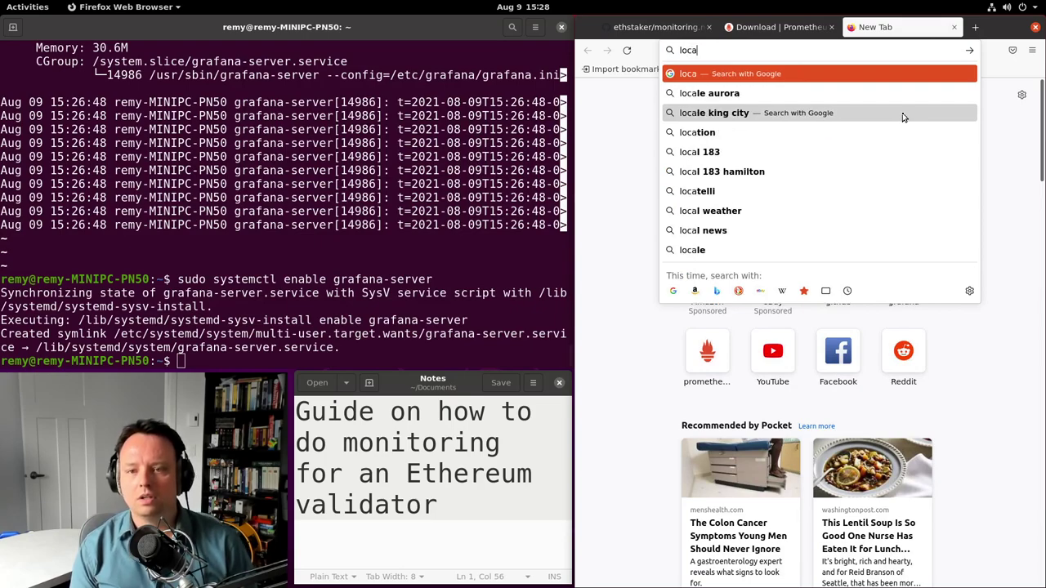
type("lhos")
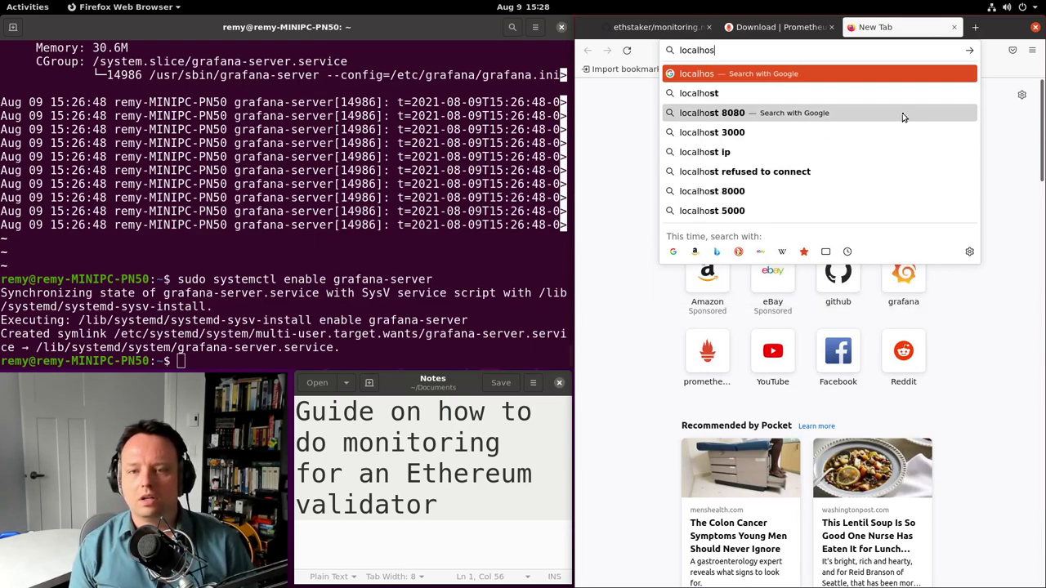
type("t:3000")
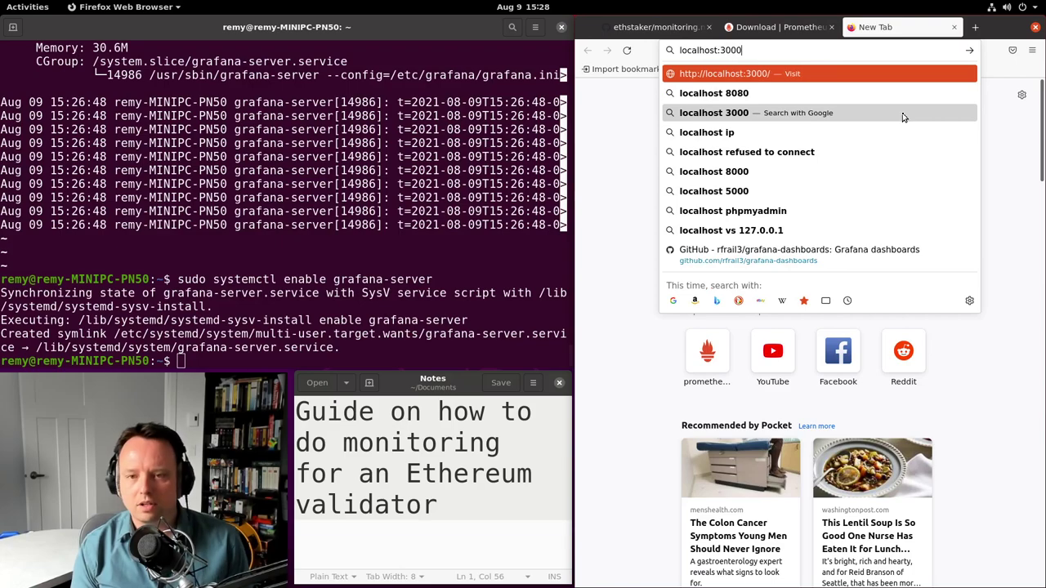
key("Return")
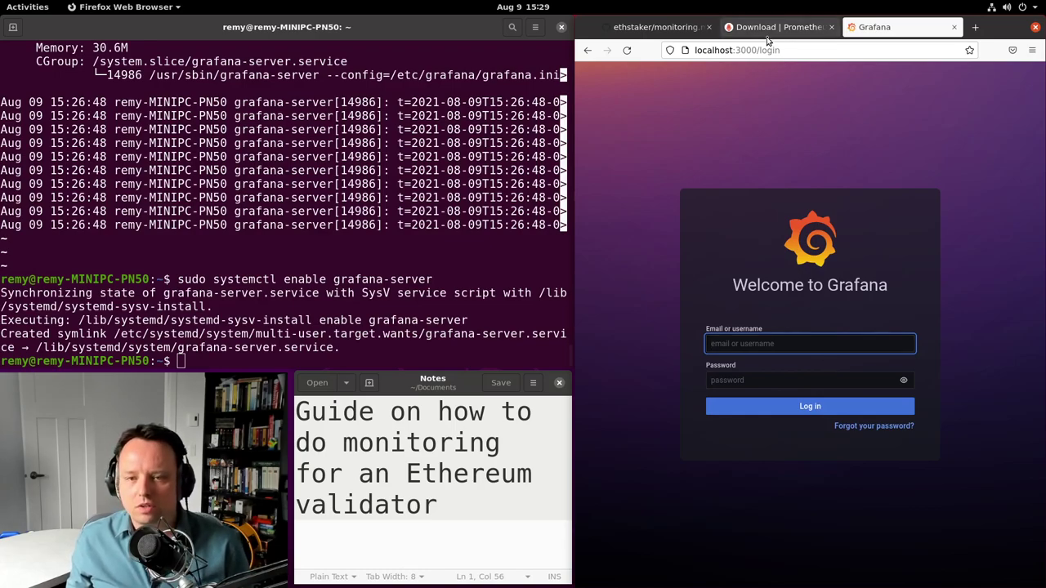
left_click(653, 27)
- Log in to Grafana with the default admin credentials and choose Never save for the login
key("ctrl+plus")
key("ctrl+plus")
key("ctrl+plus")
scroll(701, 328, "down", 3)
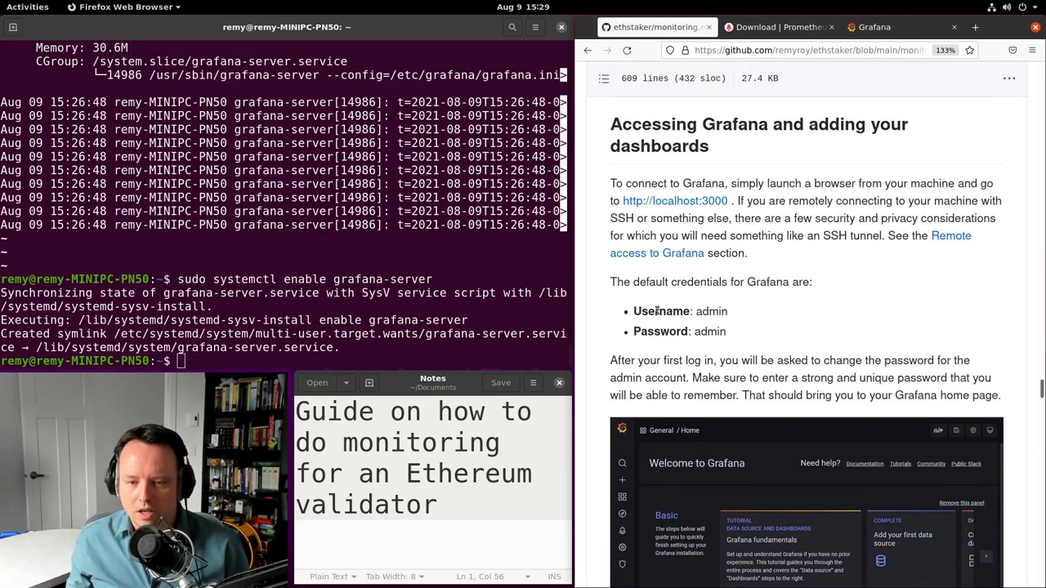
double_click(699, 313)
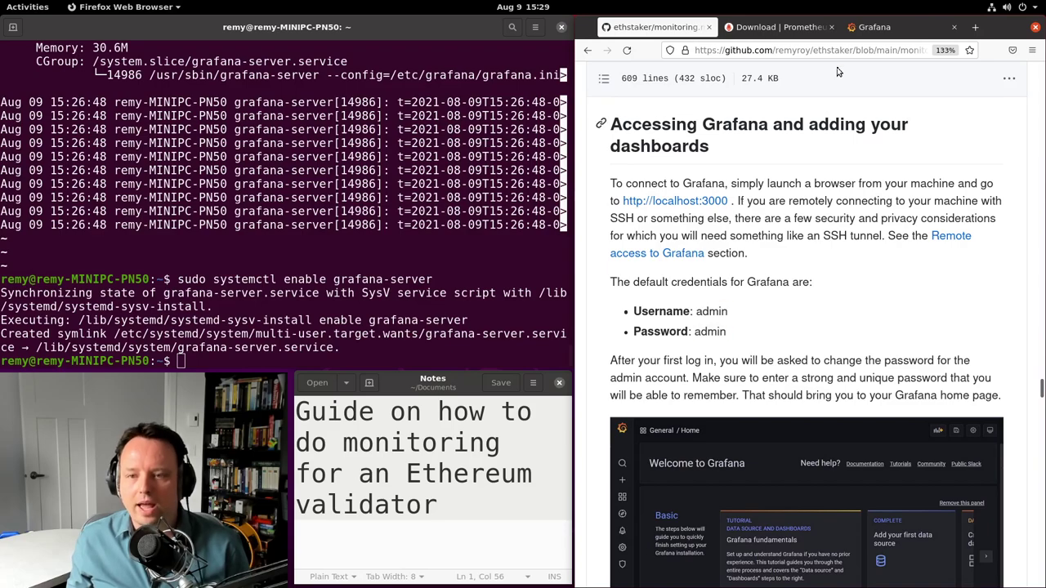
left_click(876, 28)
type("admin")
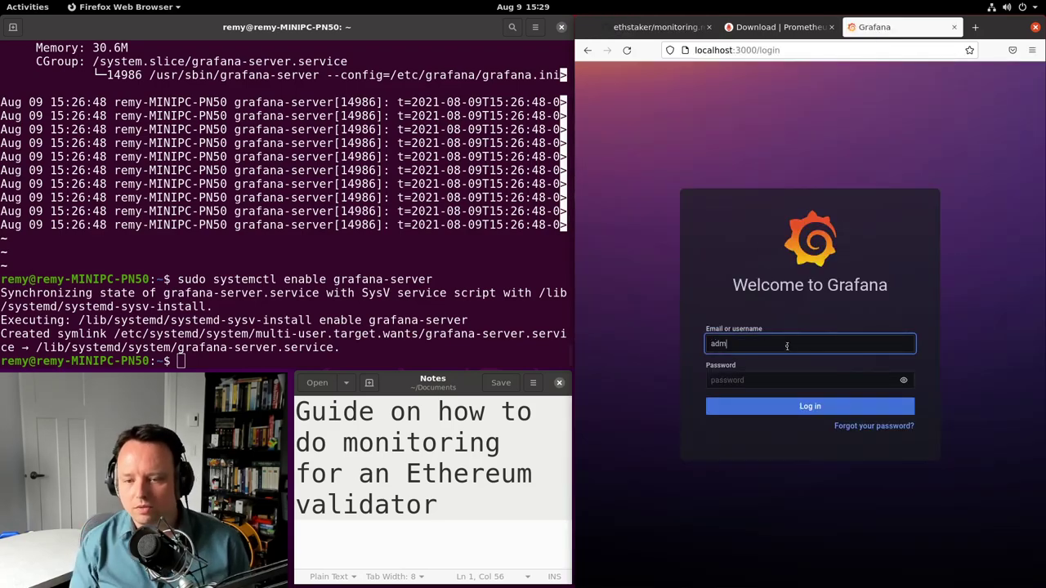
key("Tab")
type("ad")
key("BackSpace")
key("BackSpace")
type("admin")
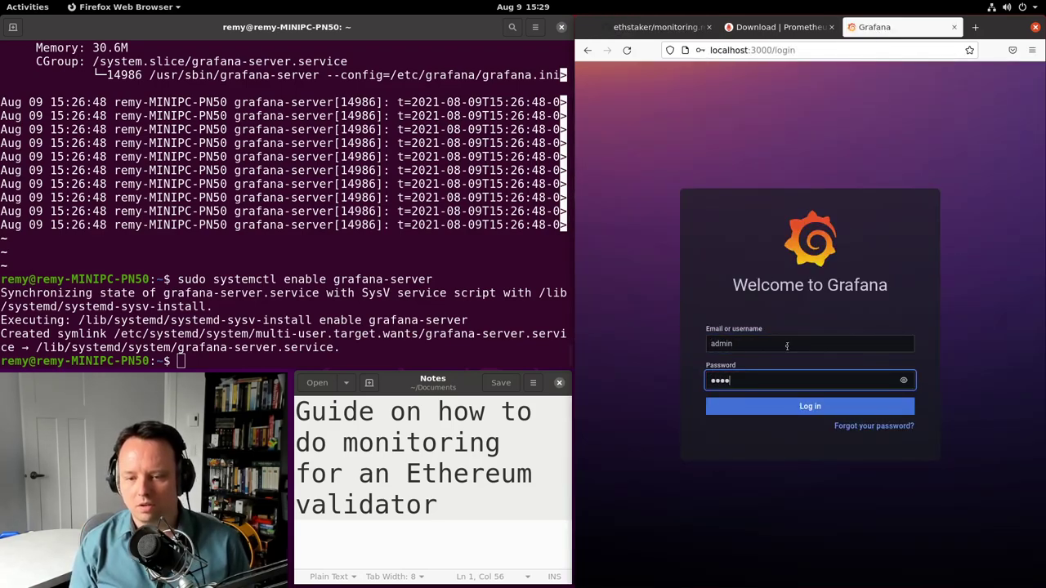
left_click(776, 409)
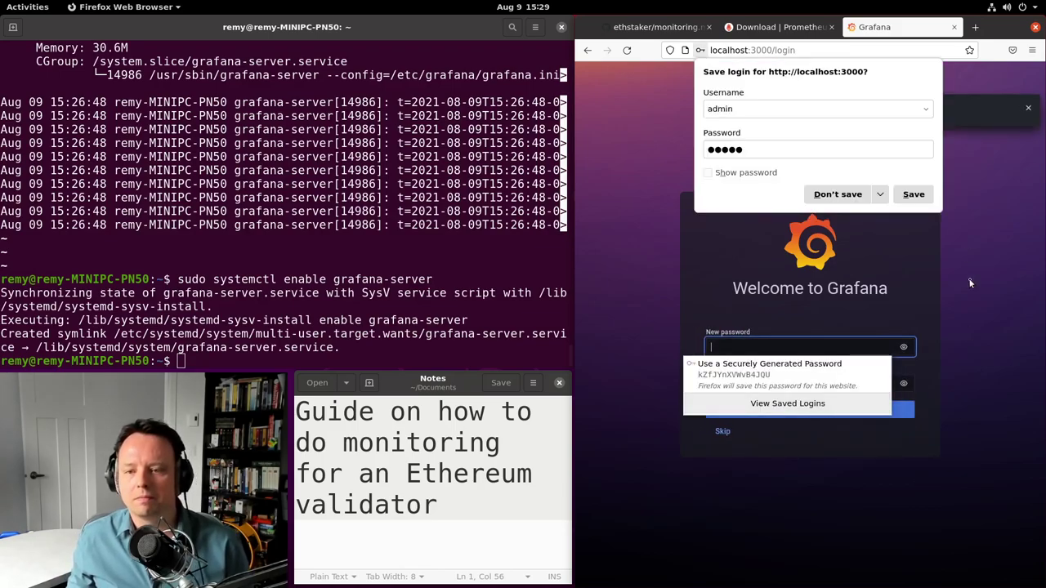
left_click(881, 200)
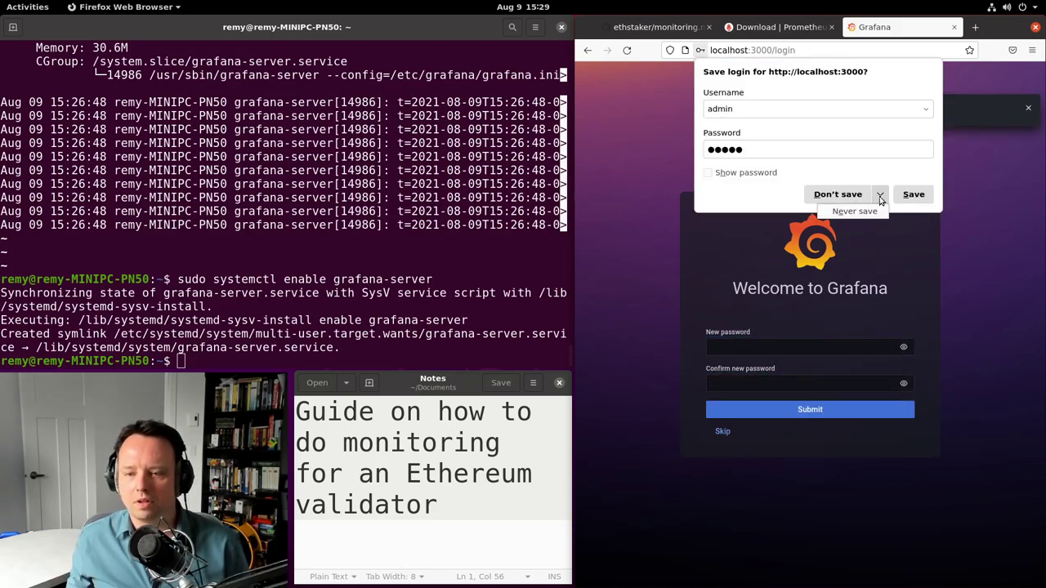
left_click(864, 211)
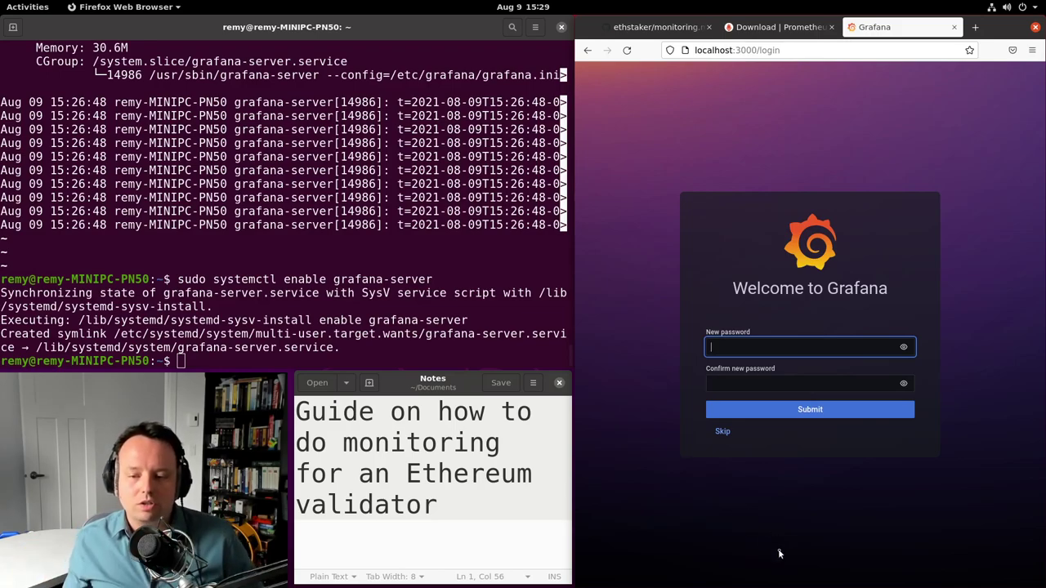
- Enter and confirm a new admin password and submit it
type("password")
key("Tab")
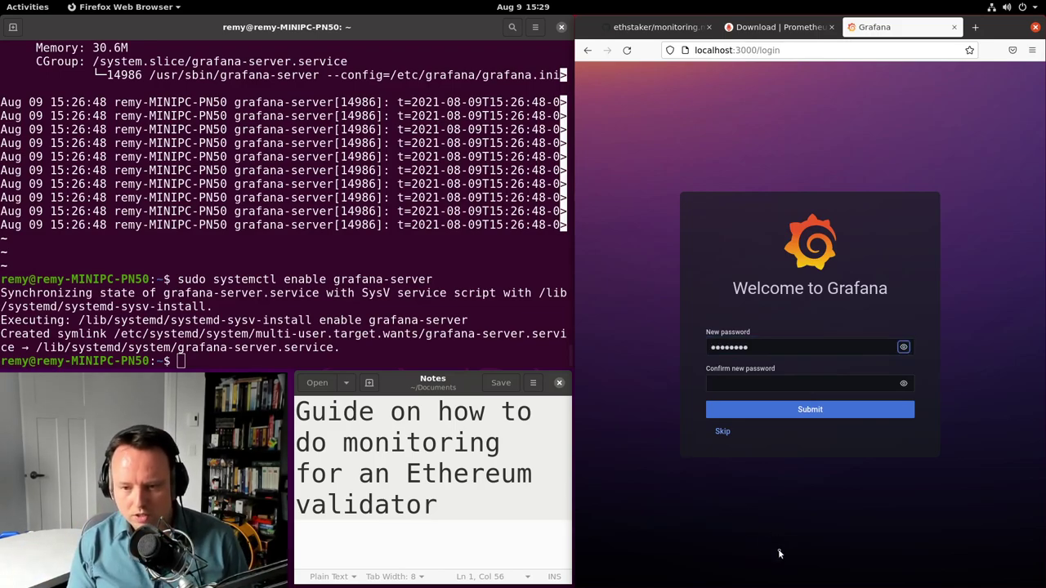
key("Tab")
type("password")
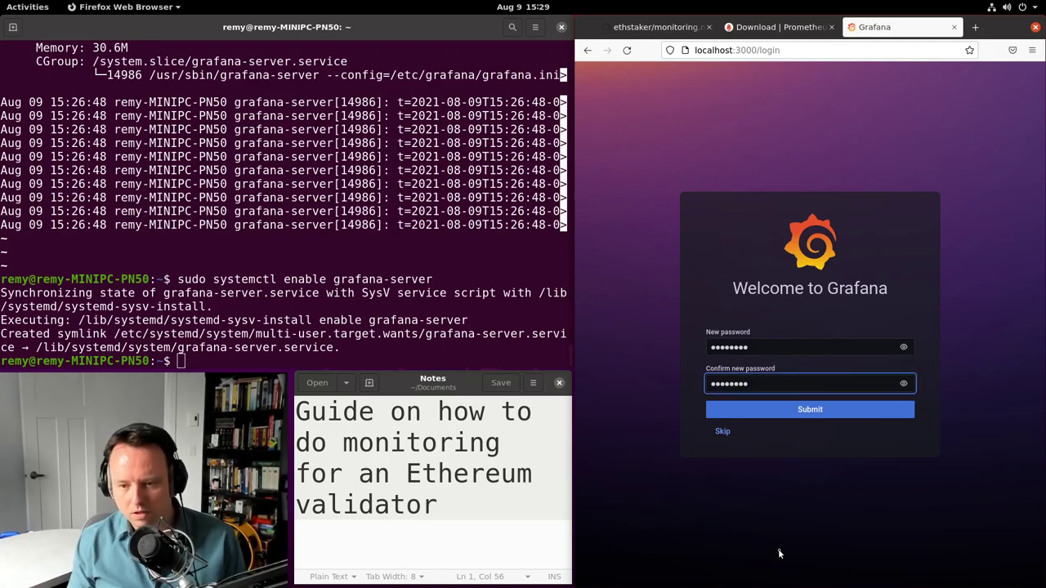
left_click(797, 413)
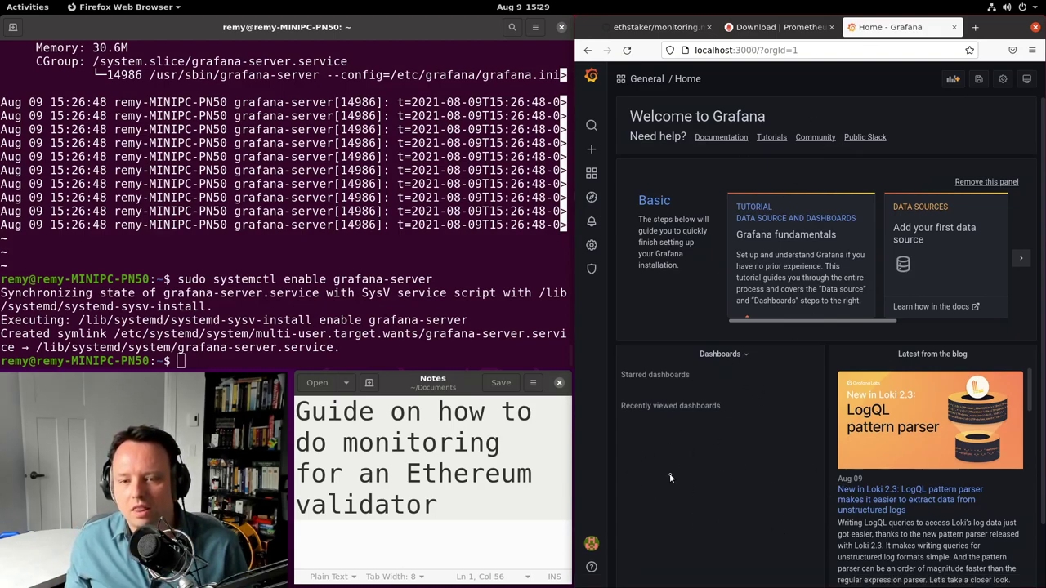
- Read the guide's import instructions for Node Exporter dashboard ID 1860
left_click(654, 27)
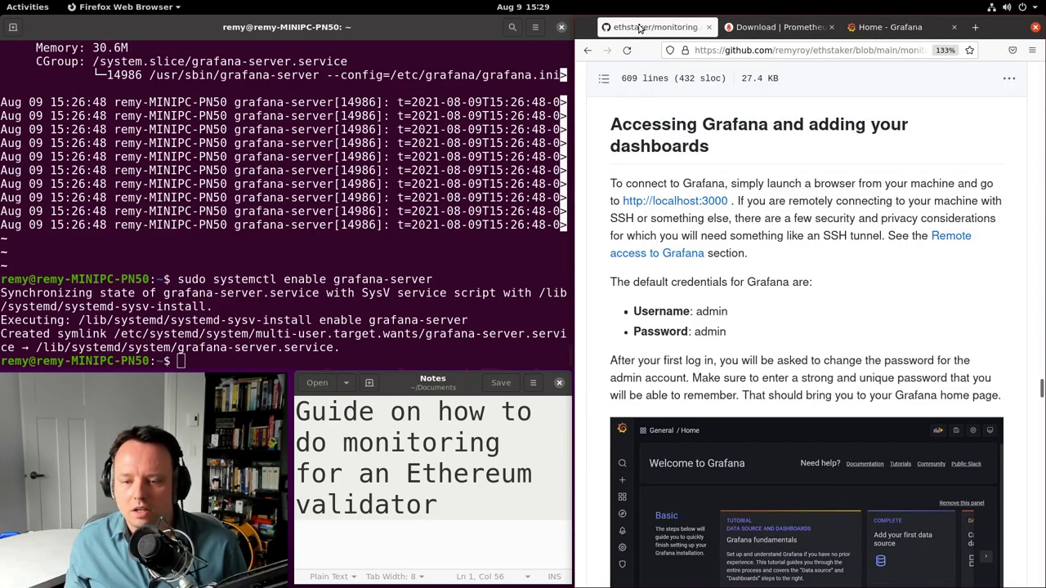
scroll(868, 353, "down", 5)
scroll(868, 353, "down", 4)
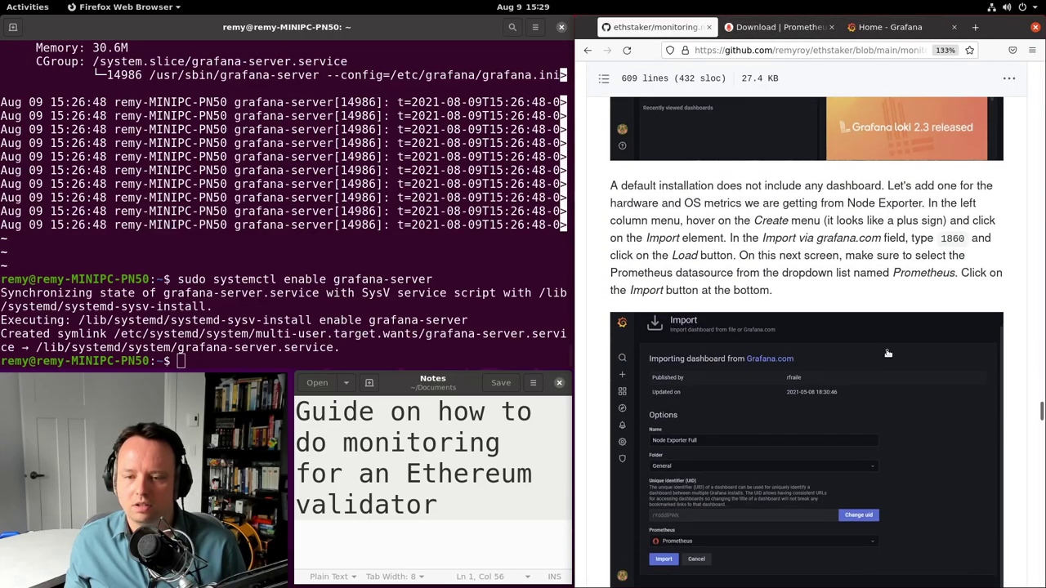
scroll(884, 359, "up", 2)
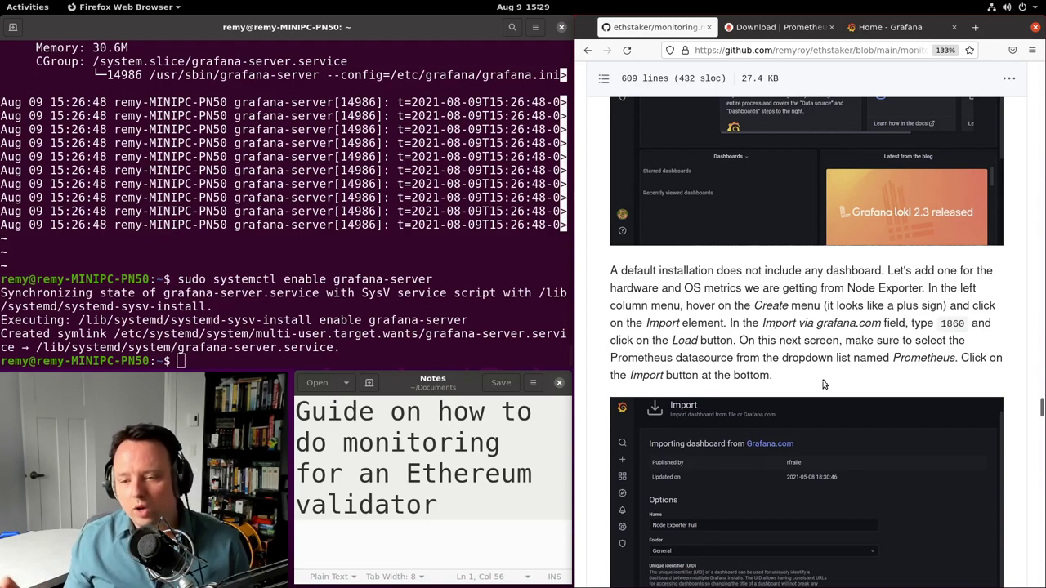
double_click(956, 323)
left_click(921, 365)
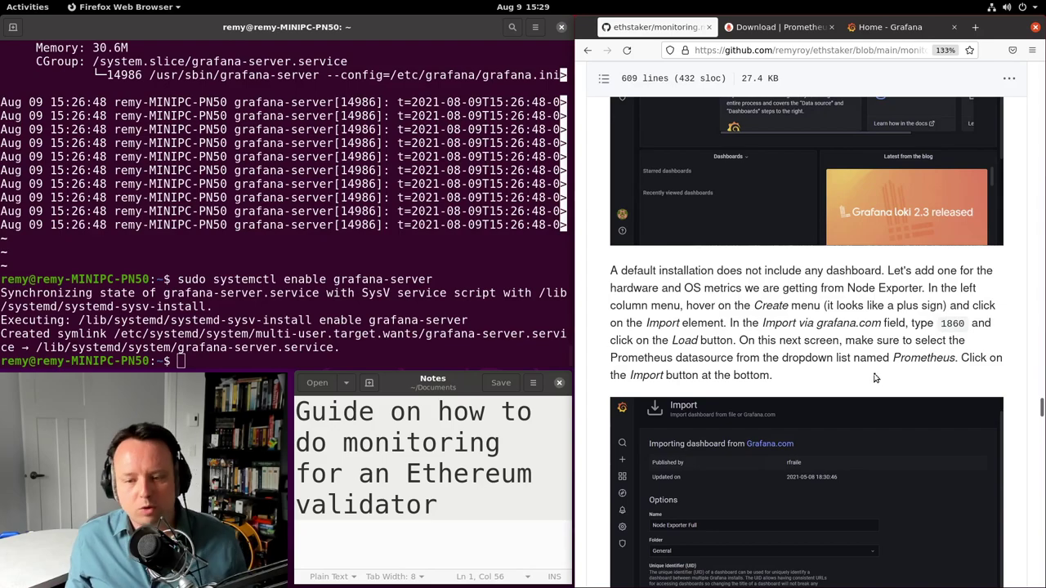
left_click_drag(765, 323, 852, 367)
left_click(852, 371)
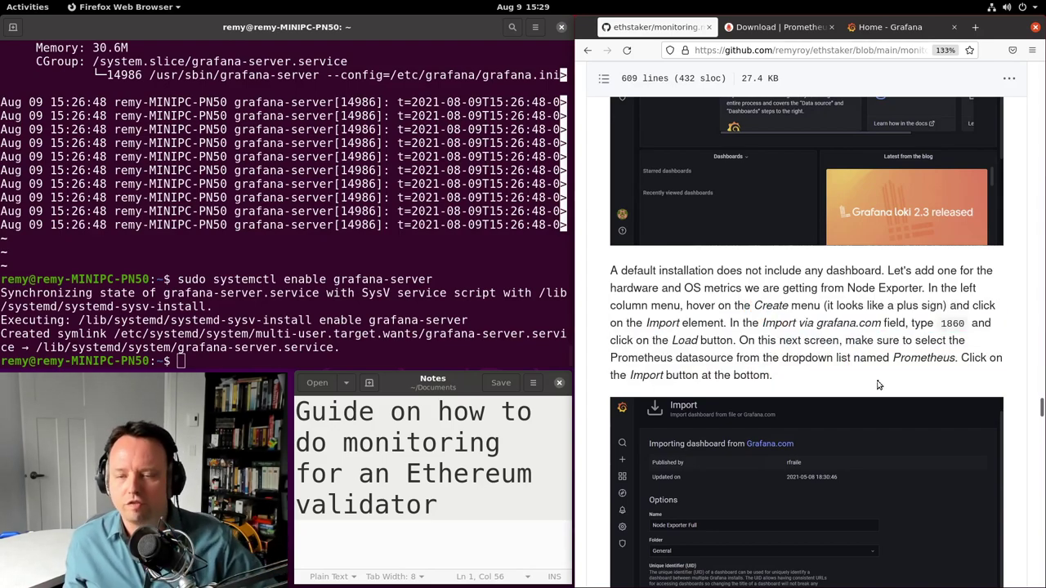
- Return to the Grafana Home tab with the Create (+) options displayed
left_click(783, 32)
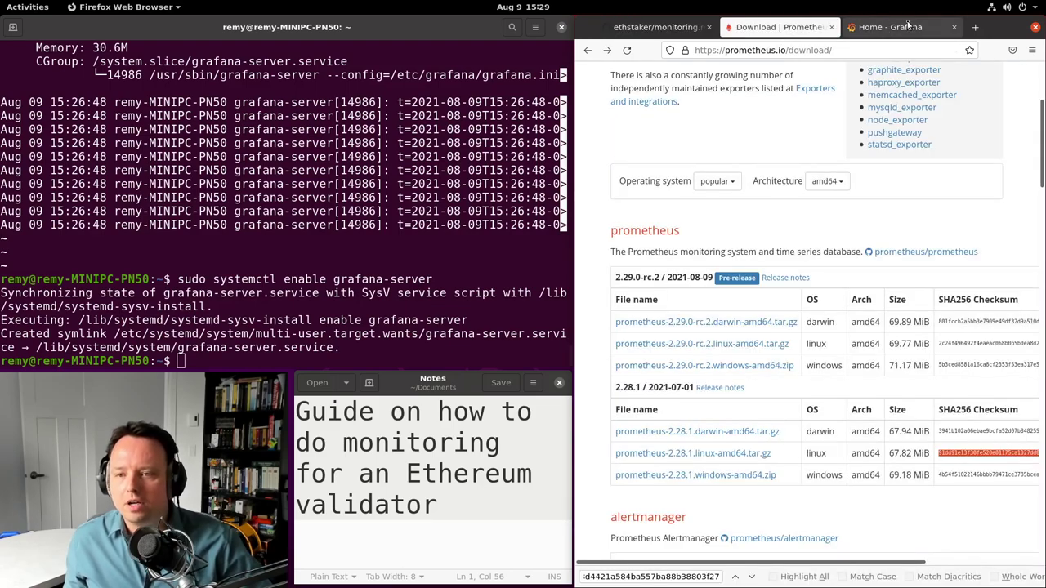
left_click(908, 27)
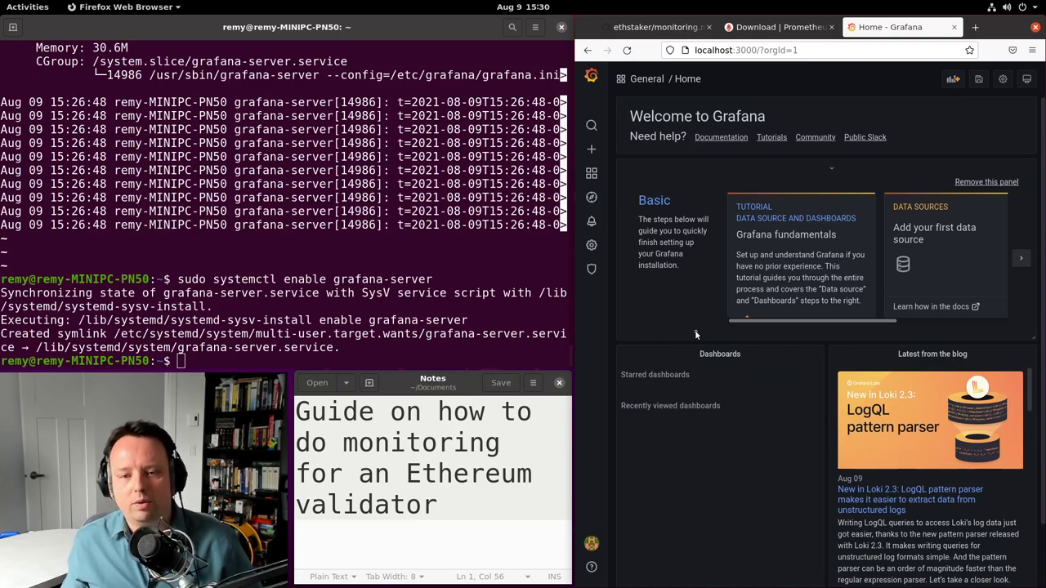
left_click(664, 31)
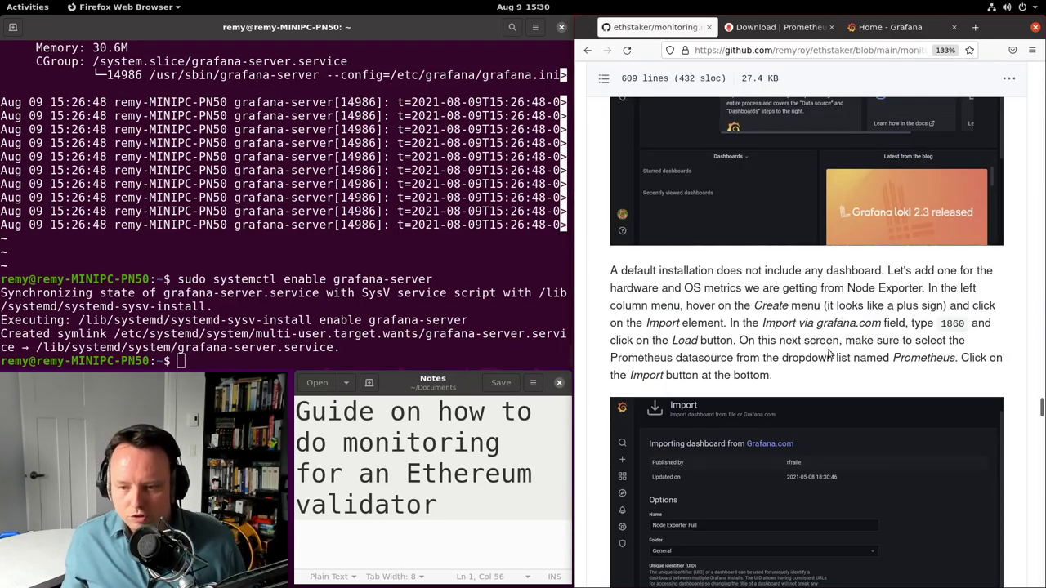
left_click(895, 31)
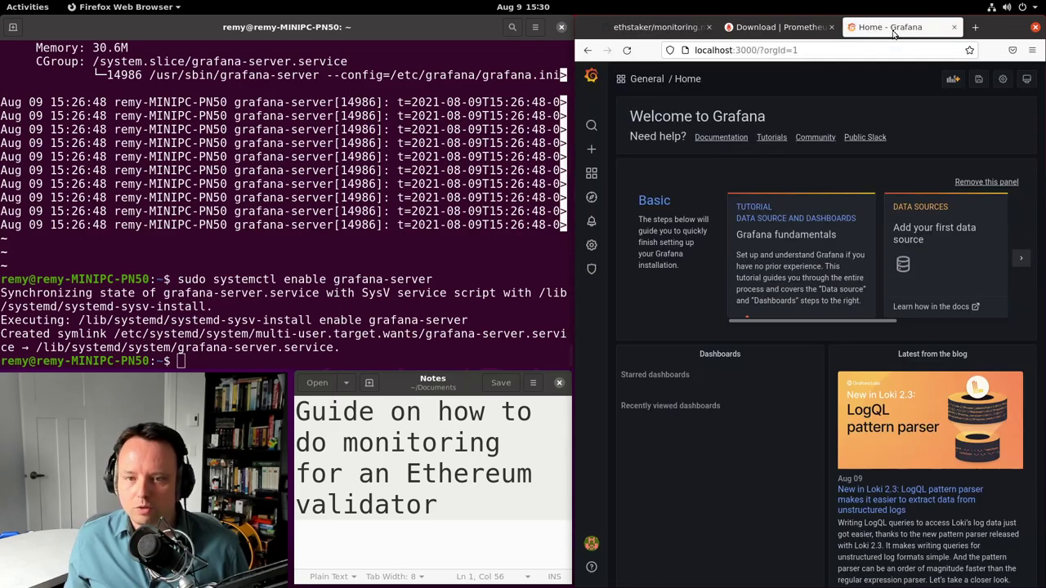
mouse_move(592, 151)
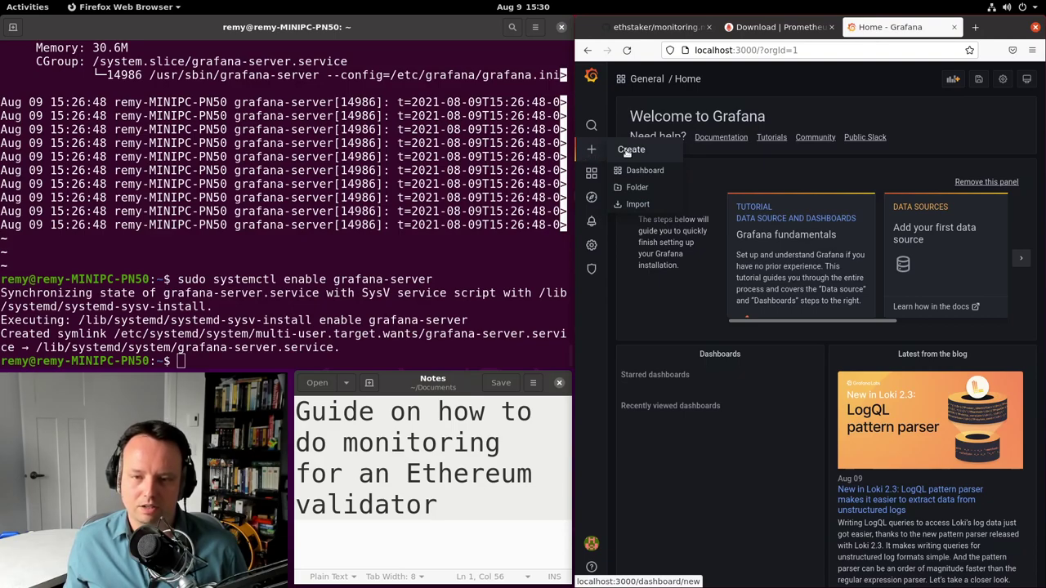
- Copy dashboard ID 1860 from the guide into Grafana's Import page and load Node Exporter Full
left_click(638, 204)
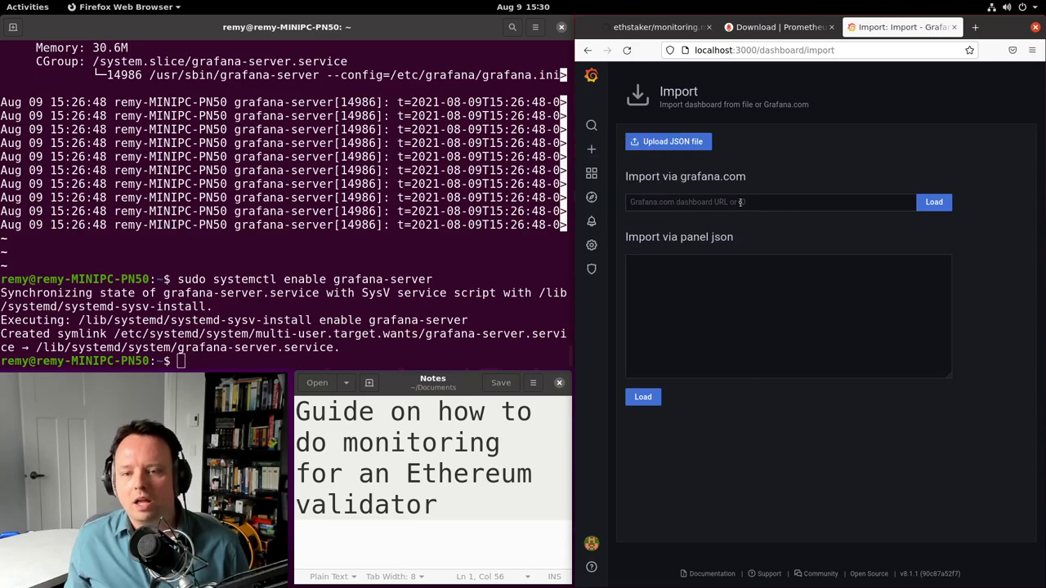
left_click(675, 33)
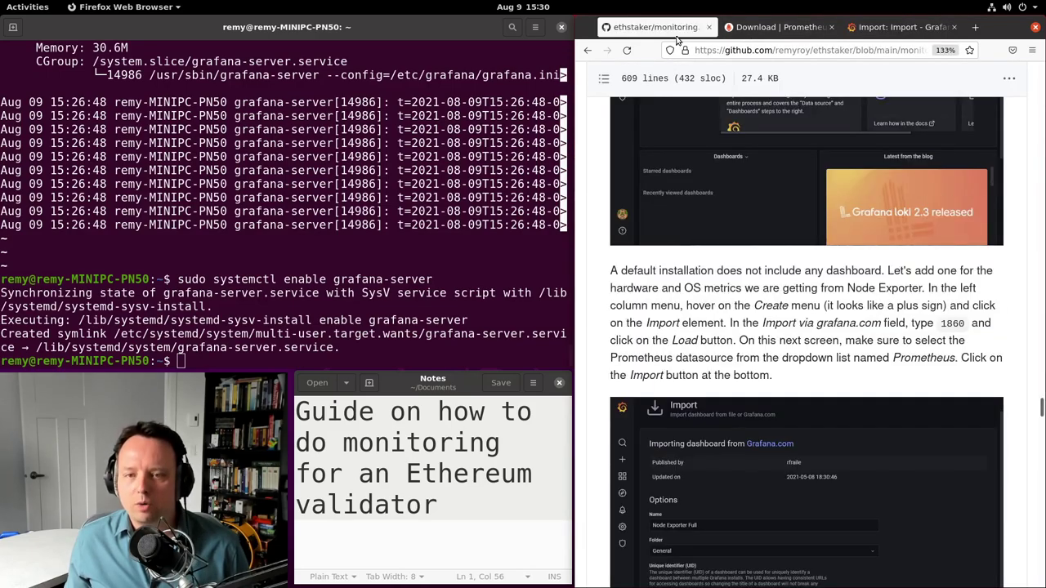
double_click(952, 323)
right_click(954, 327)
left_click(961, 336)
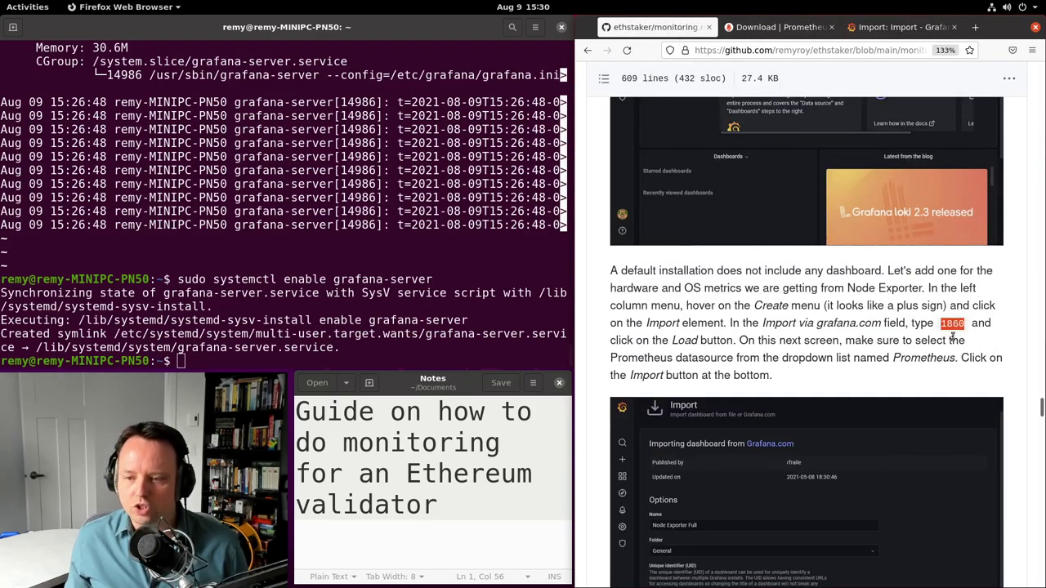
left_click(890, 27)
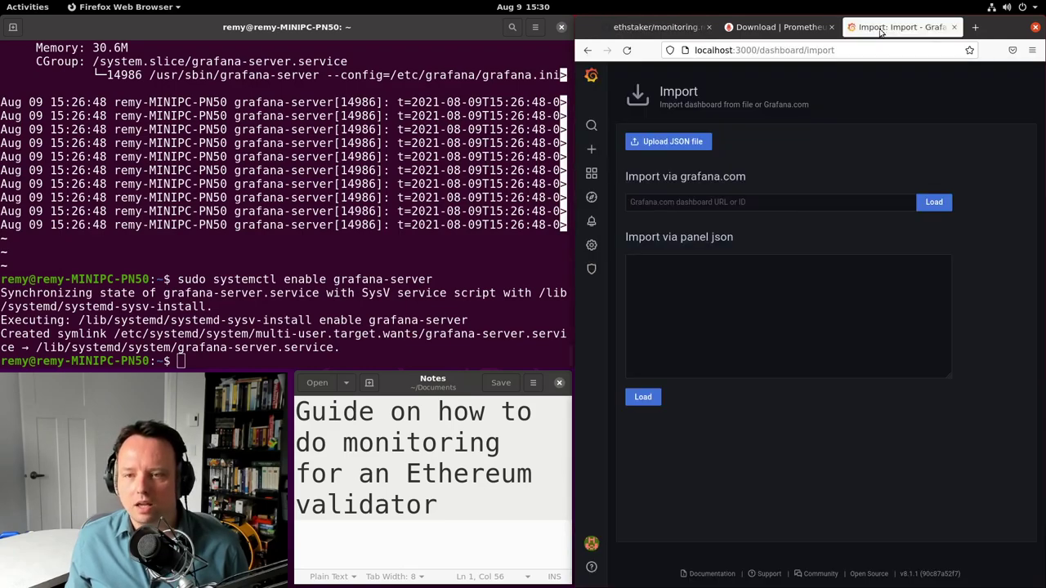
left_click(736, 202)
key("ctrl+v")
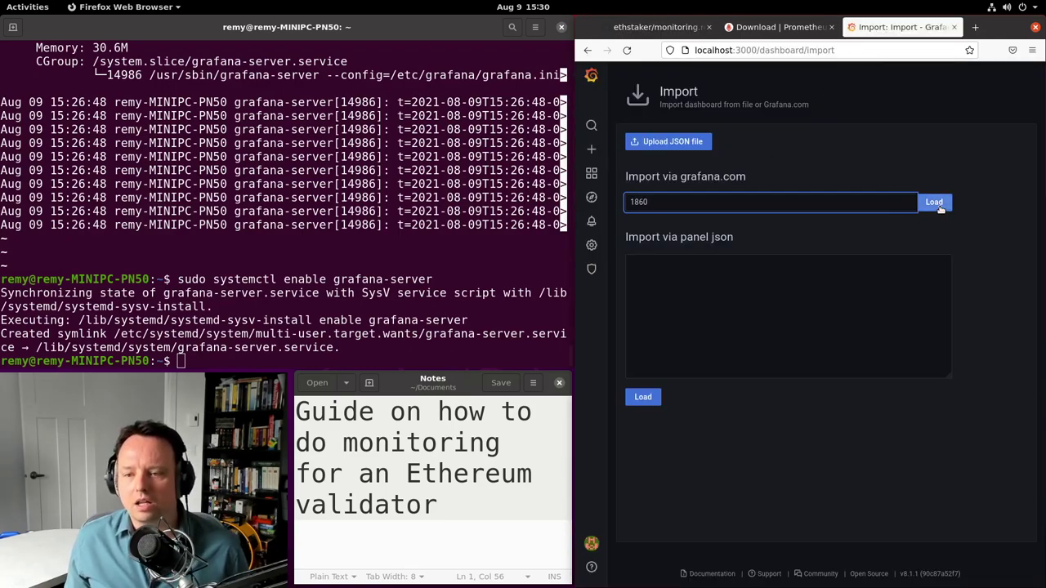
left_click(938, 205)
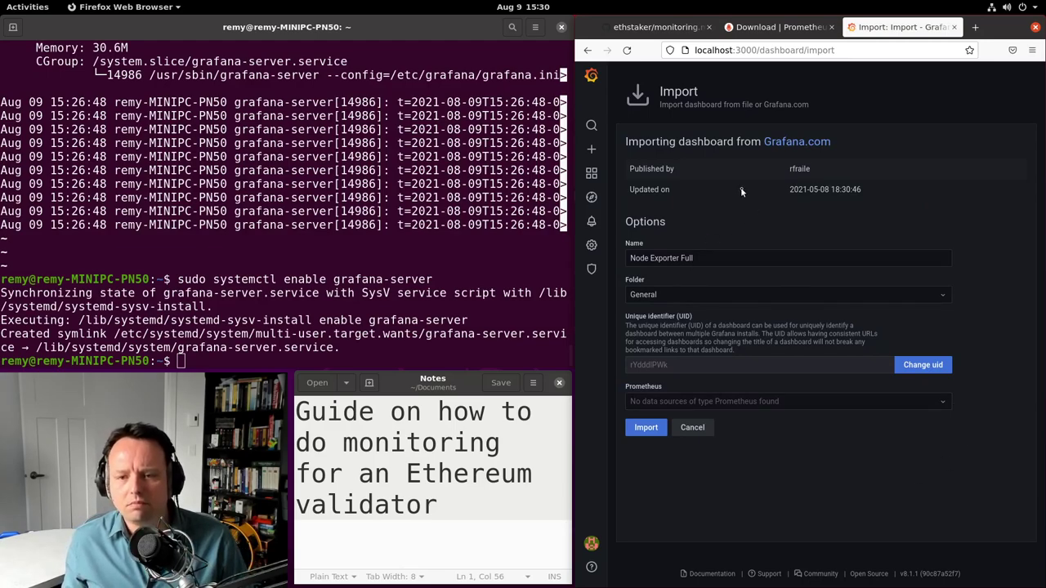
- Find the Prometheus data source list empty, check the guide, and return to the import tab
left_click(761, 406)
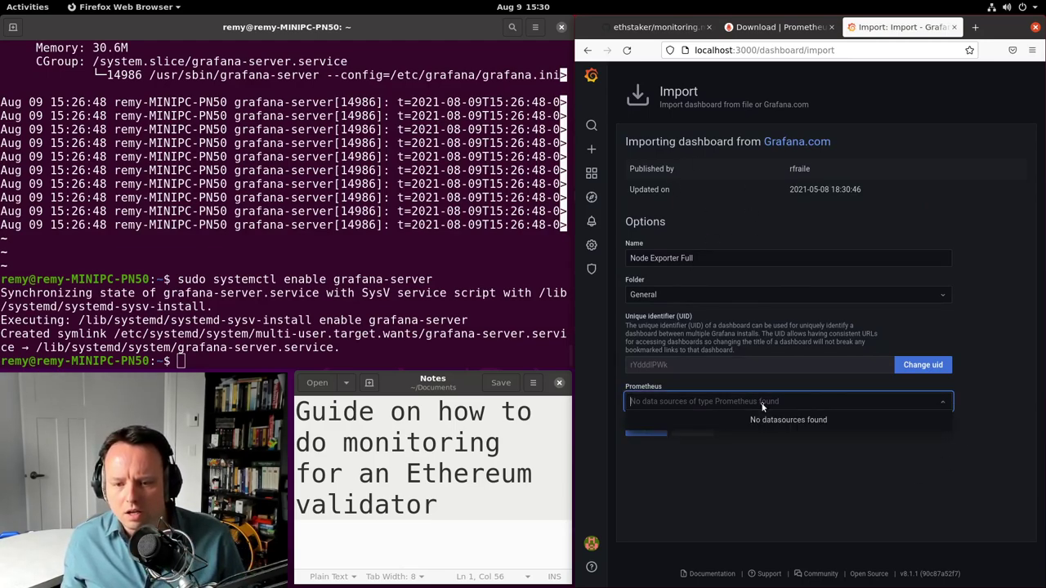
left_click(763, 406)
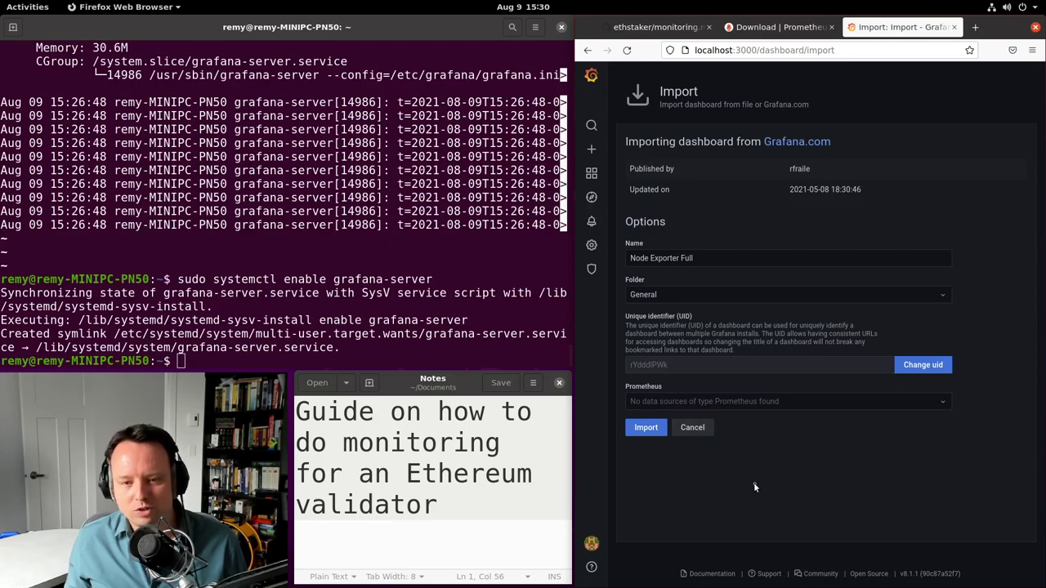
left_click(653, 27)
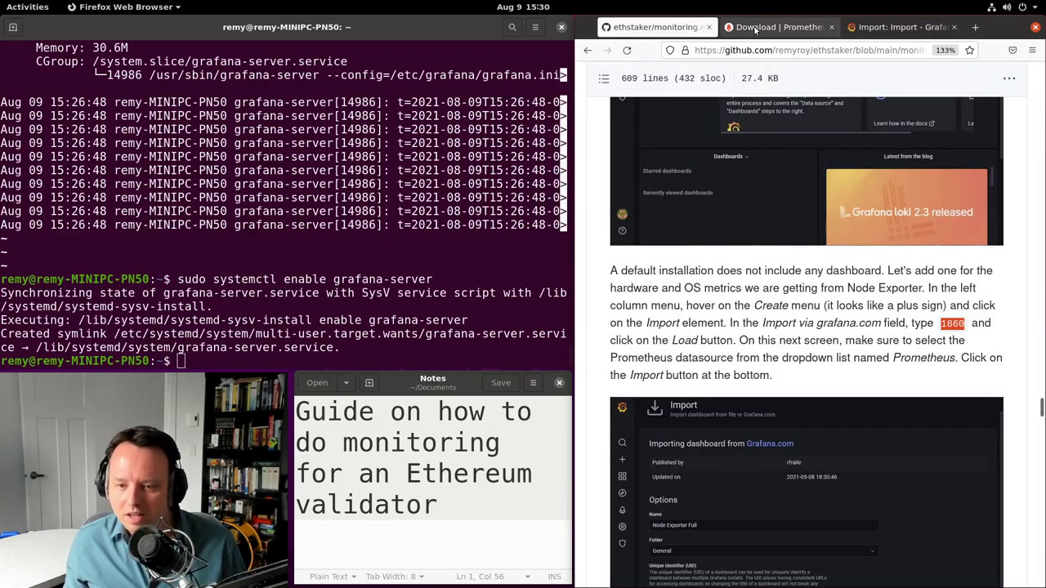
scroll(826, 245, "up", 5)
scroll(831, 353, "up", 3)
scroll(831, 359, "down", 4)
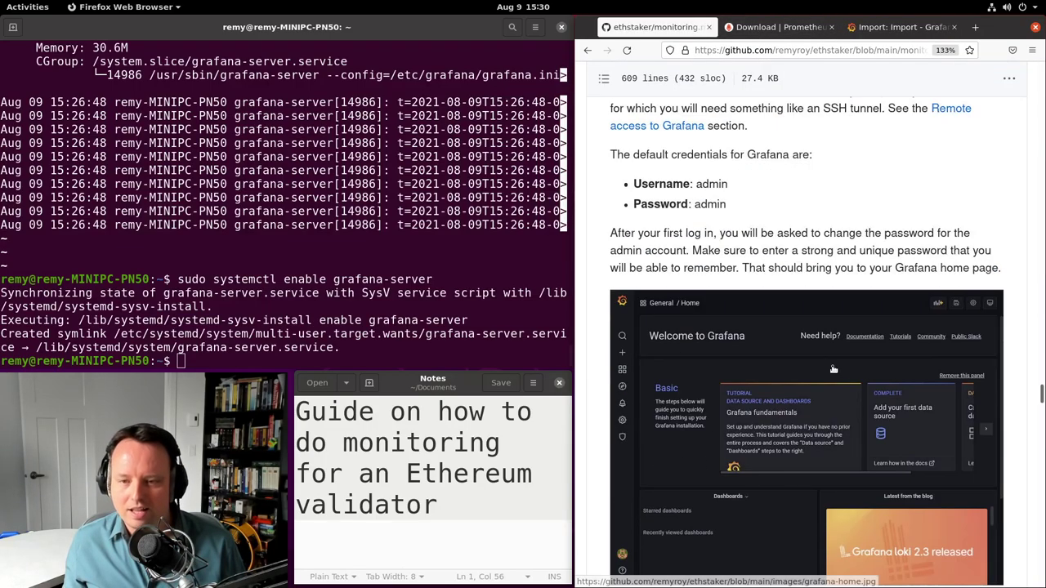
scroll(820, 349, "down", 3)
scroll(820, 348, "down", 3)
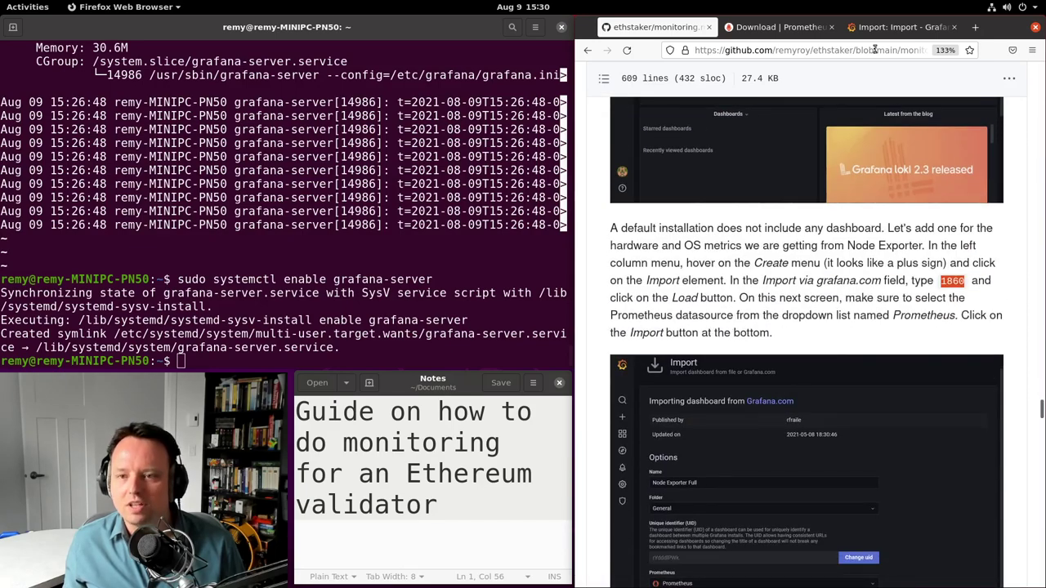
left_click(886, 27)
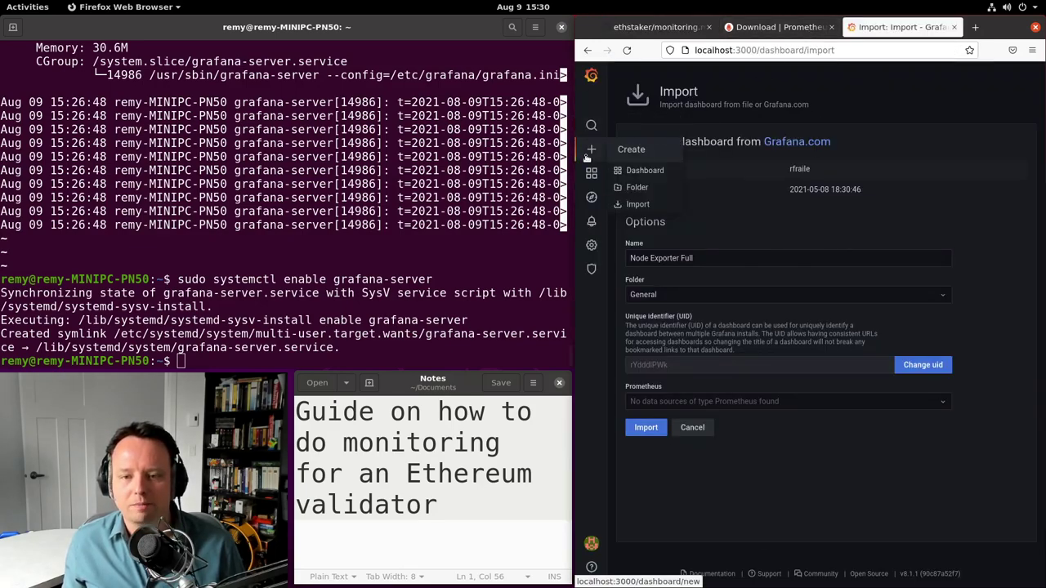
- Start adding a new Prometheus data source from Configuration > Data sources
left_click(593, 75)
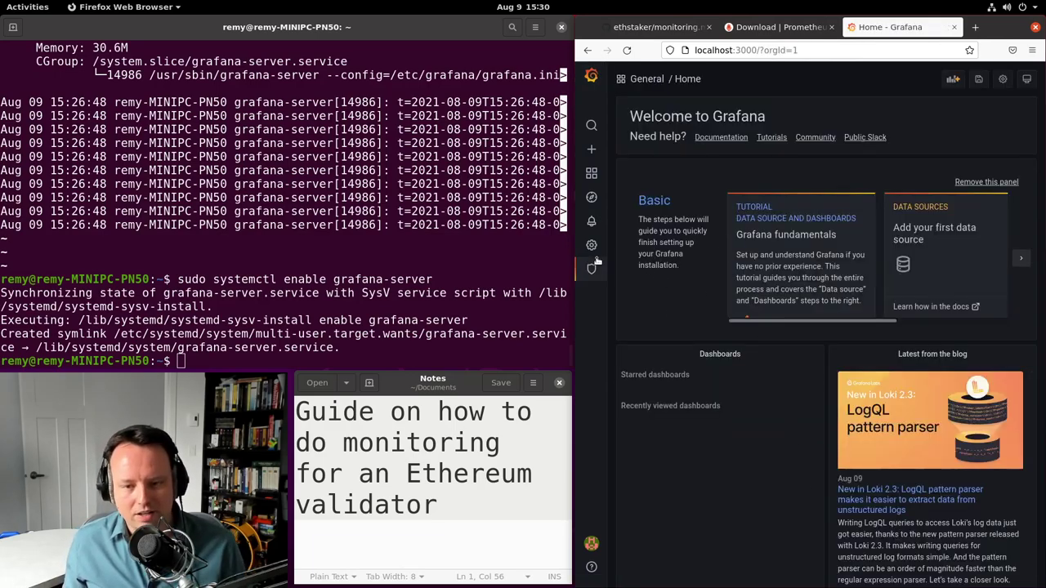
mouse_move(594, 256)
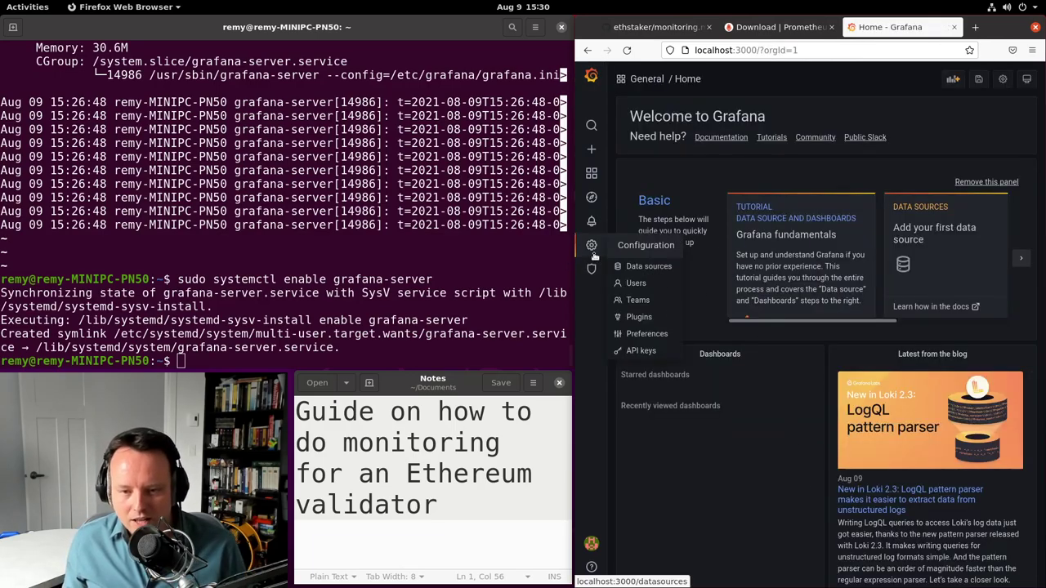
left_click(649, 267)
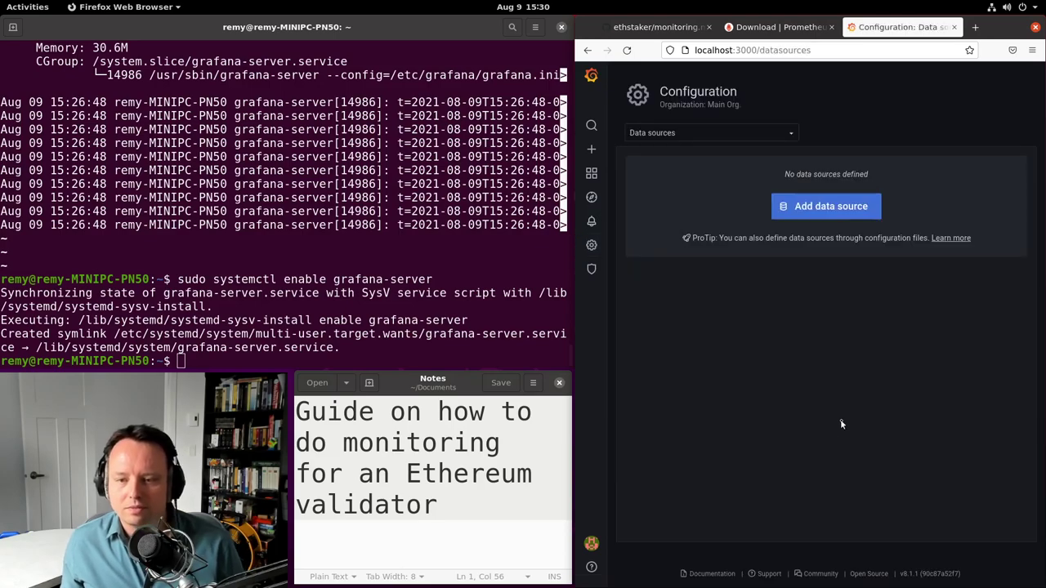
left_click(836, 210)
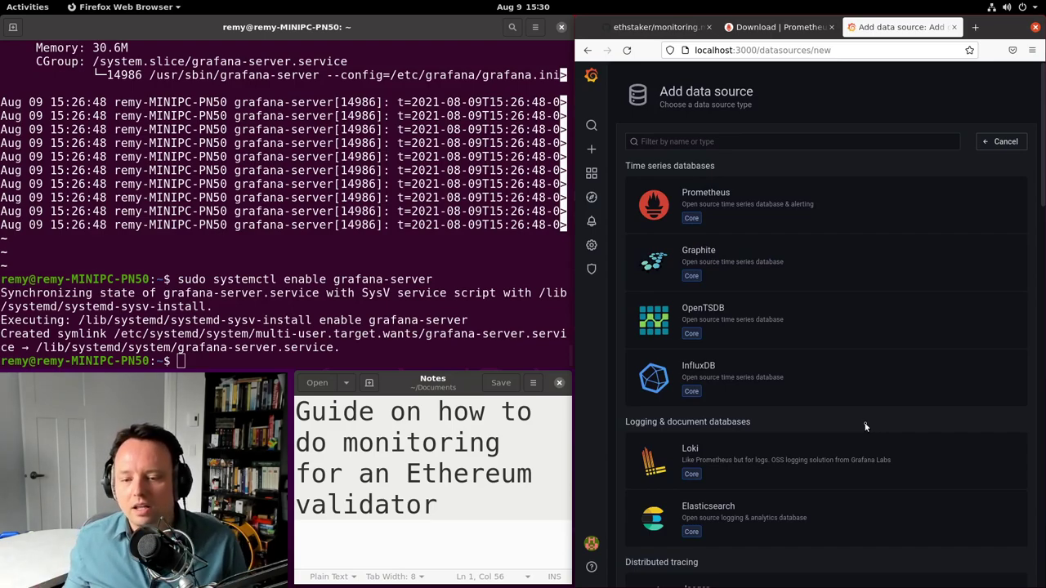
mouse_move(752, 197)
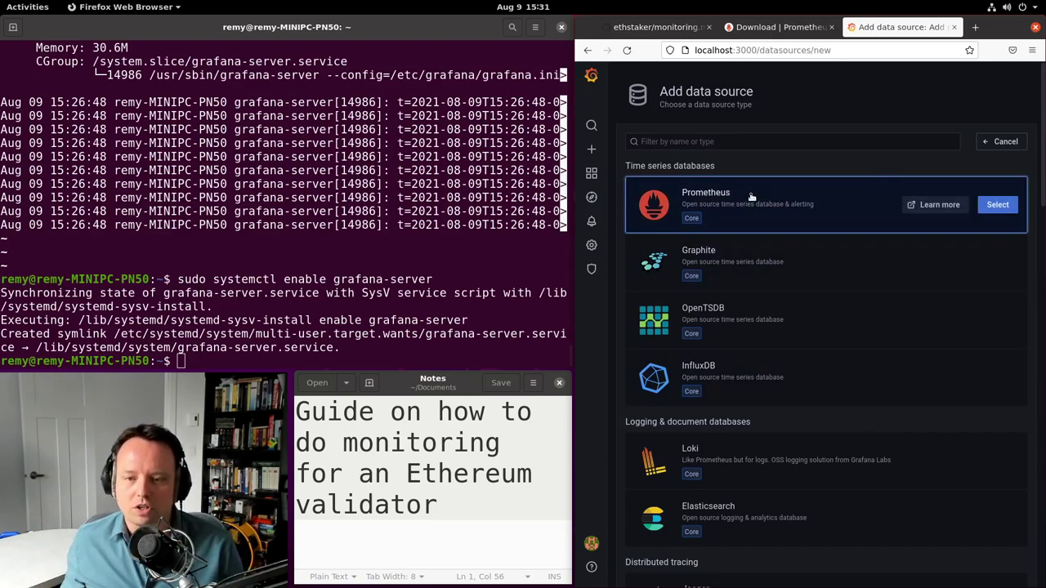
left_click(996, 210)
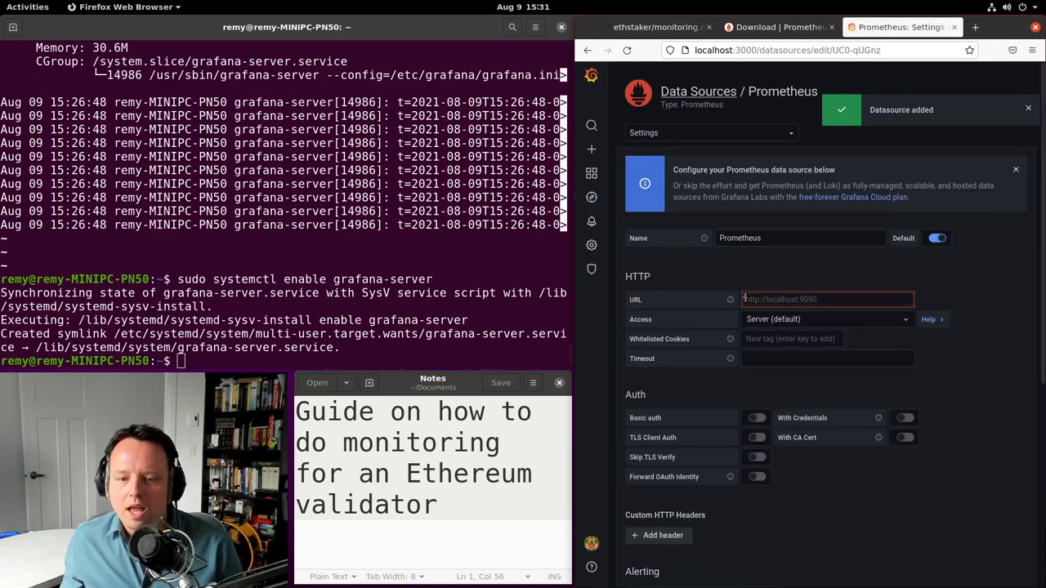
left_click(836, 301)
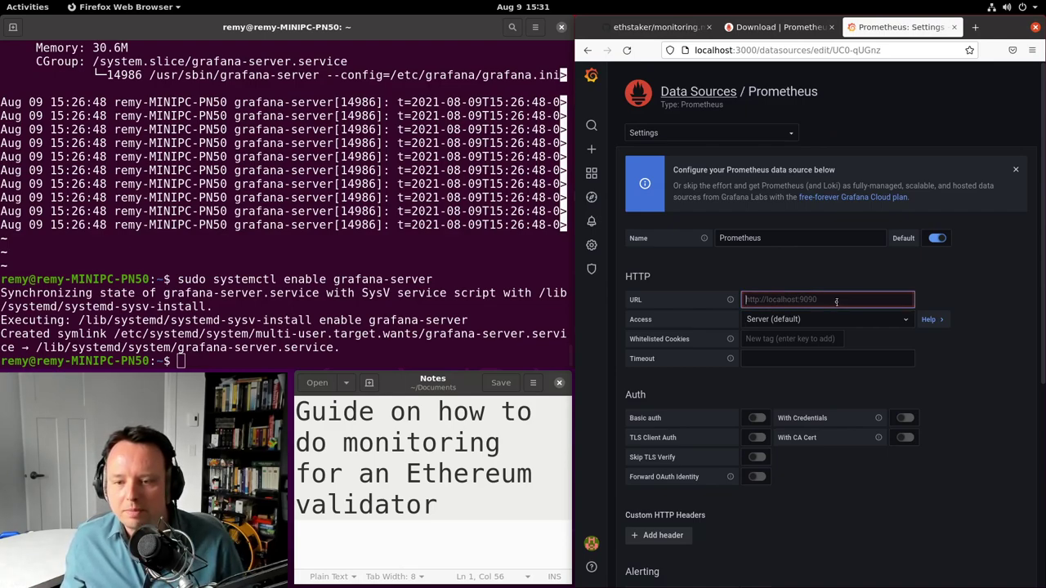
type("http:")
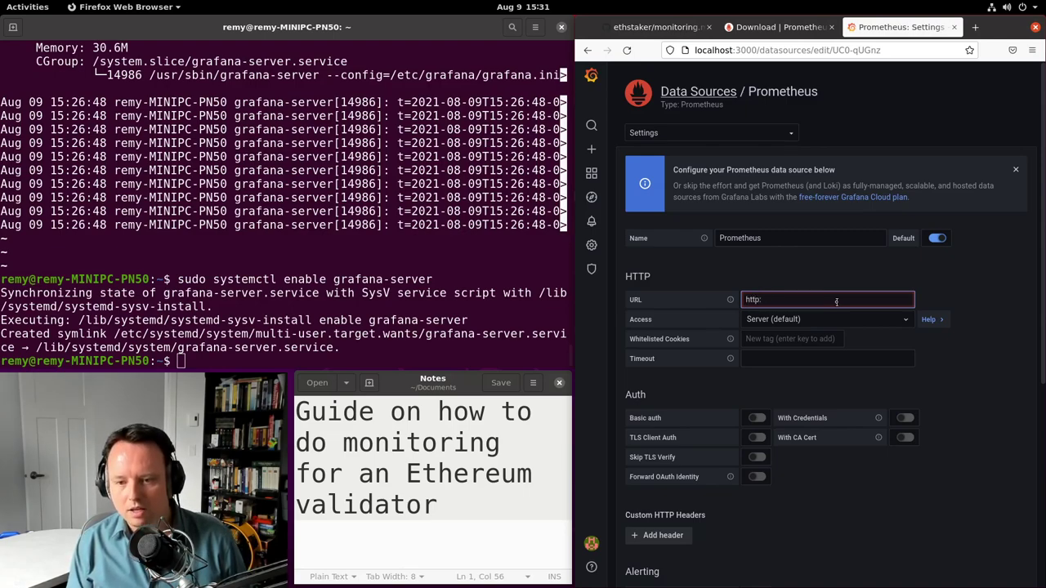
type("//localhost:9090")
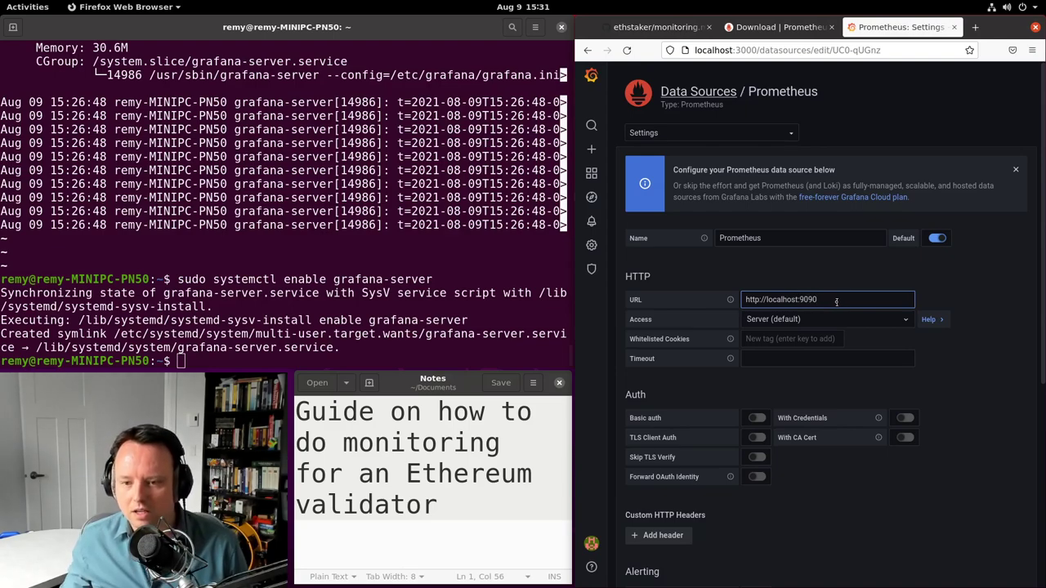
scroll(965, 412, "down", 5)
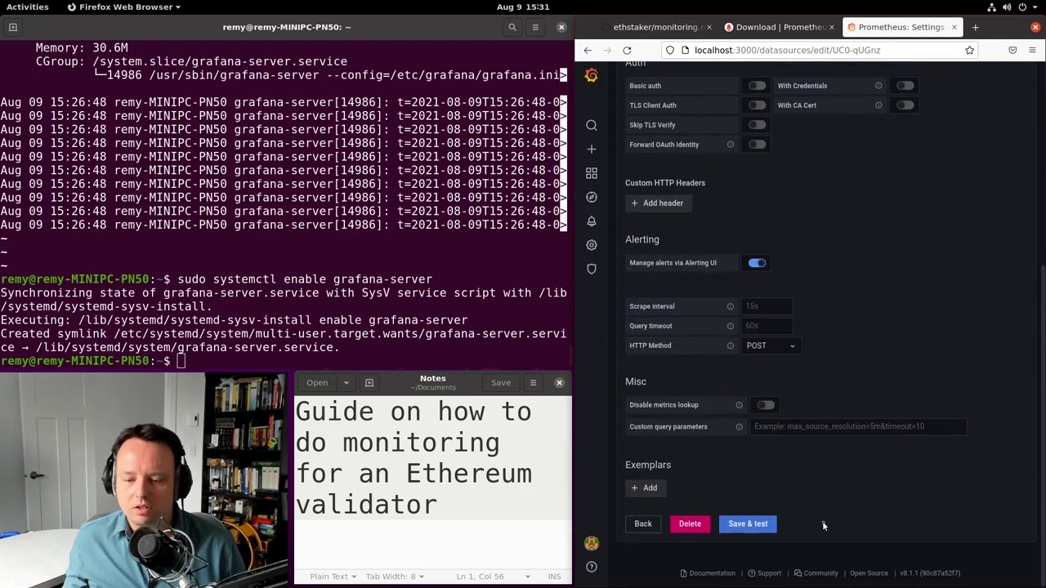
left_click(746, 526)
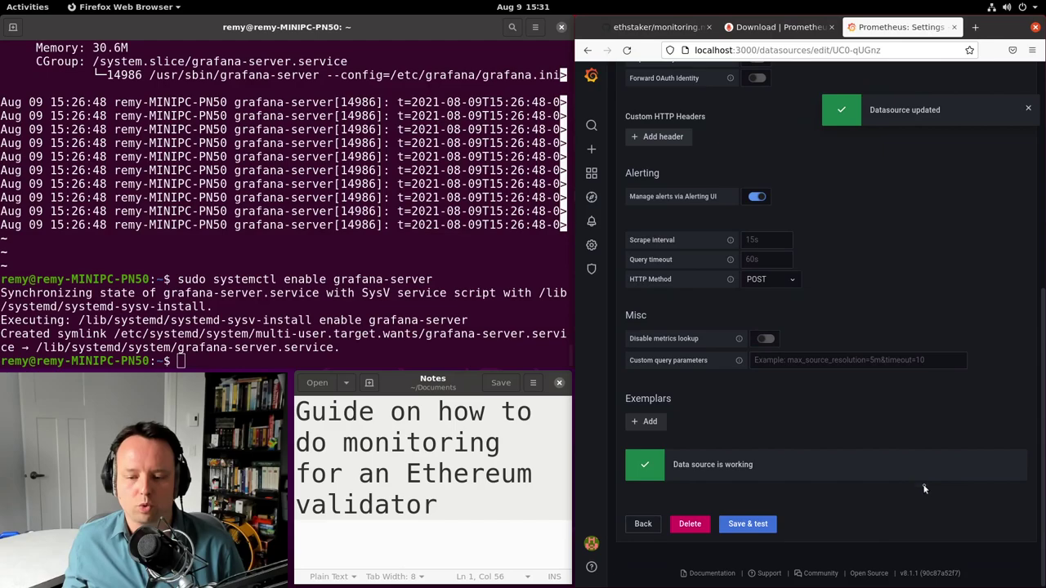
scroll(927, 486, "up", 3)
- Go to Grafana Home, look up dashboard ID 1860 in the guide, and return to Grafana
scroll(944, 399, "up", 3)
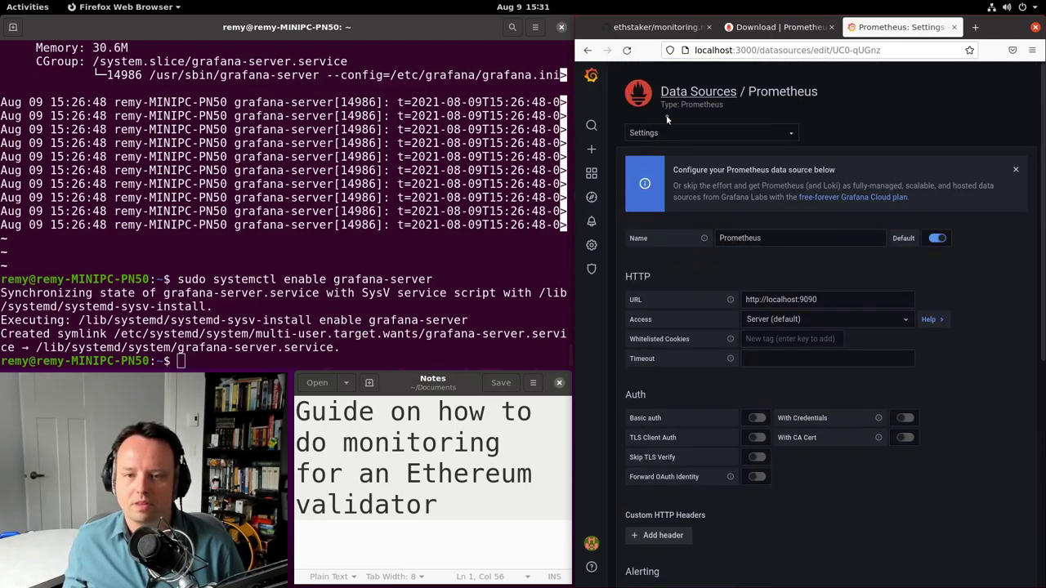
left_click(591, 75)
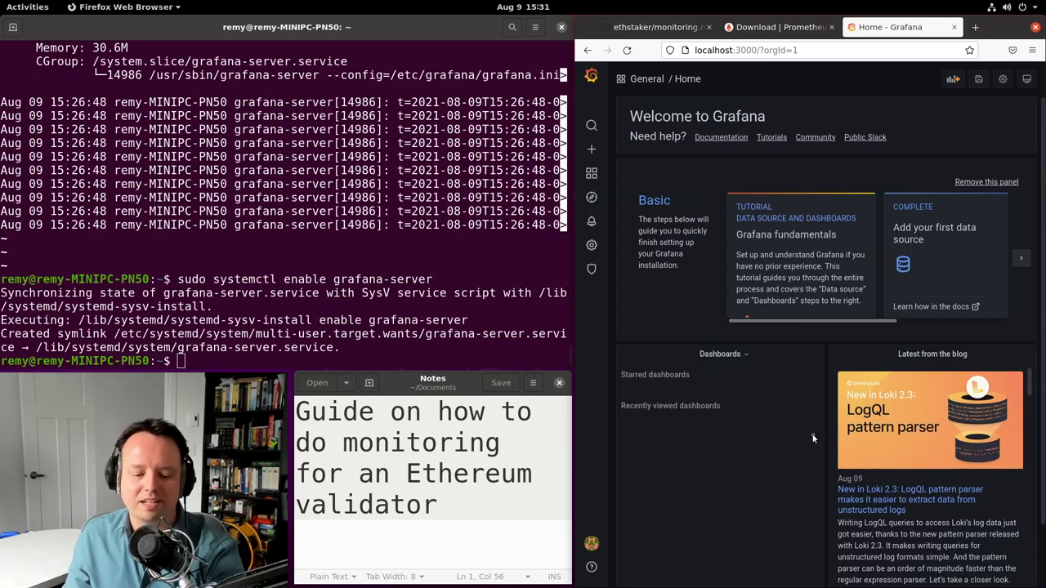
left_click(780, 27)
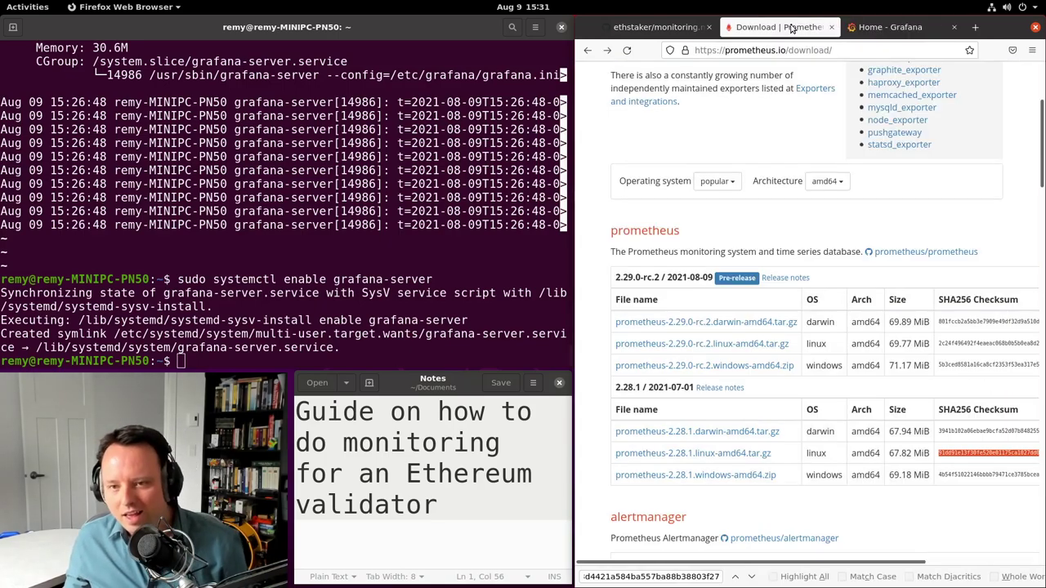
left_click(681, 29)
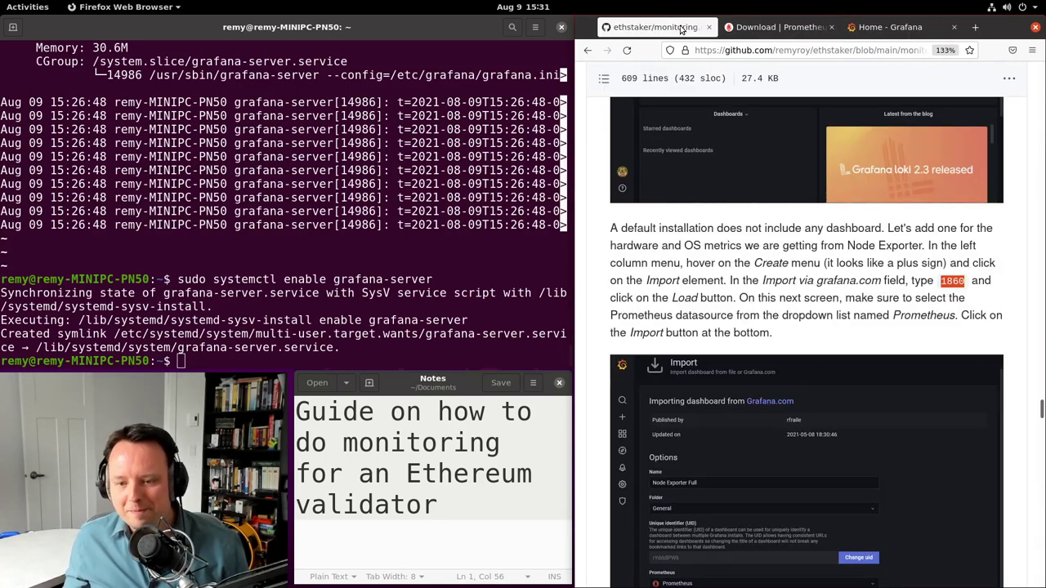
right_click(958, 282)
left_click(948, 291)
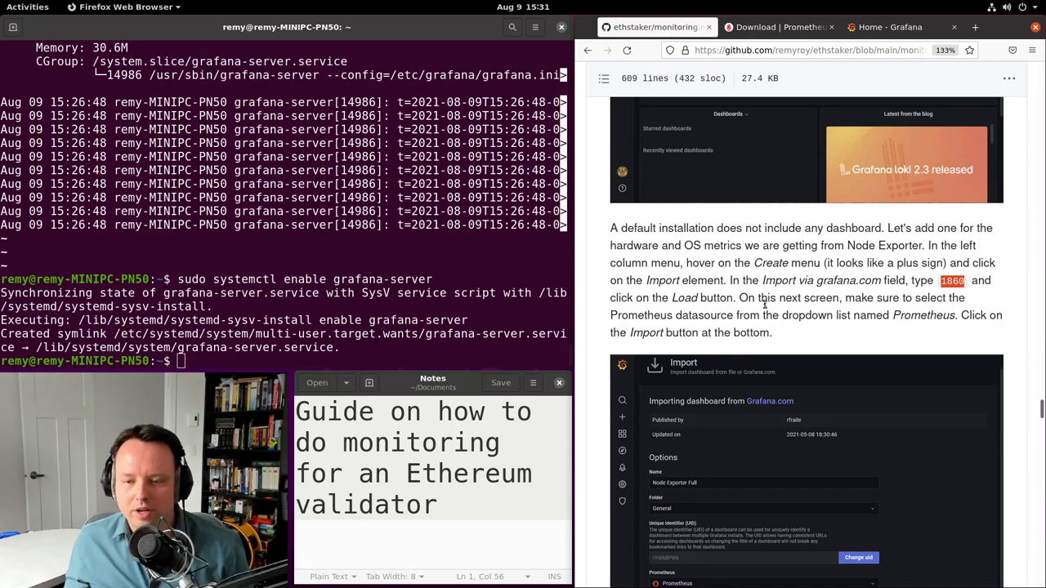
left_click(884, 27)
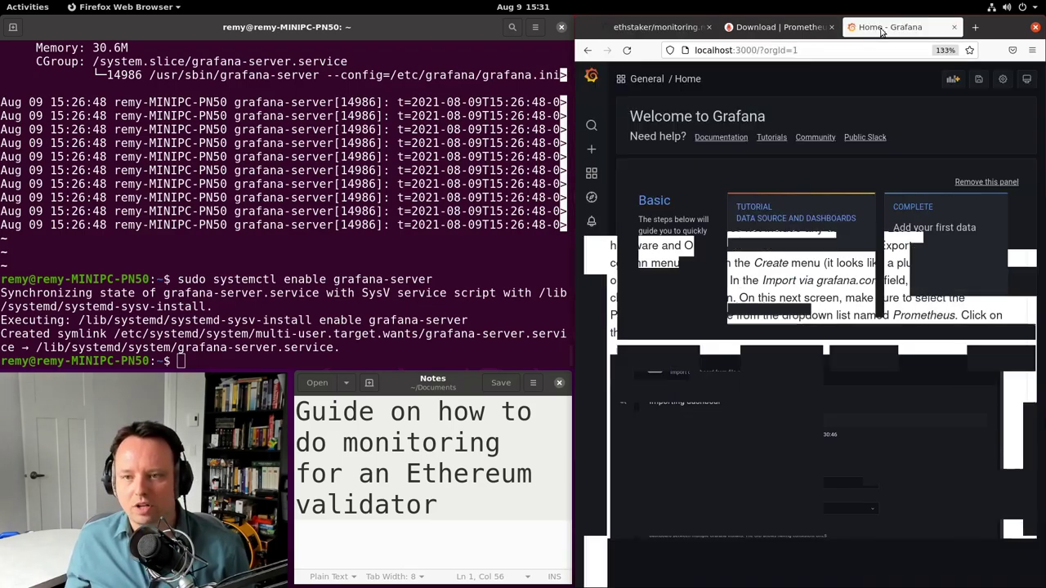
mouse_move(592, 152)
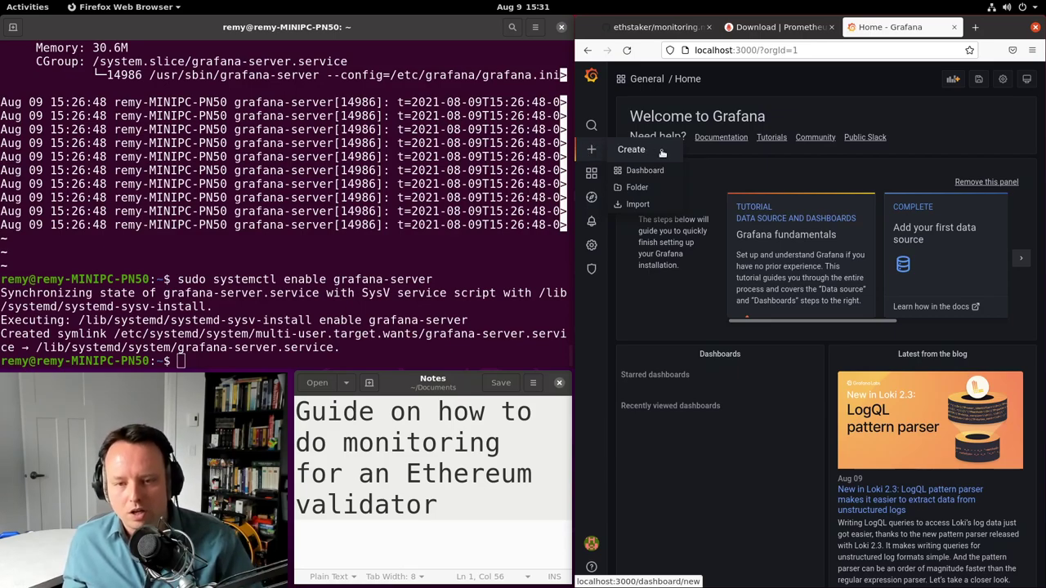
- Load dashboard 1860 via grafana.com import and select the default Prometheus data source
left_click(642, 205)
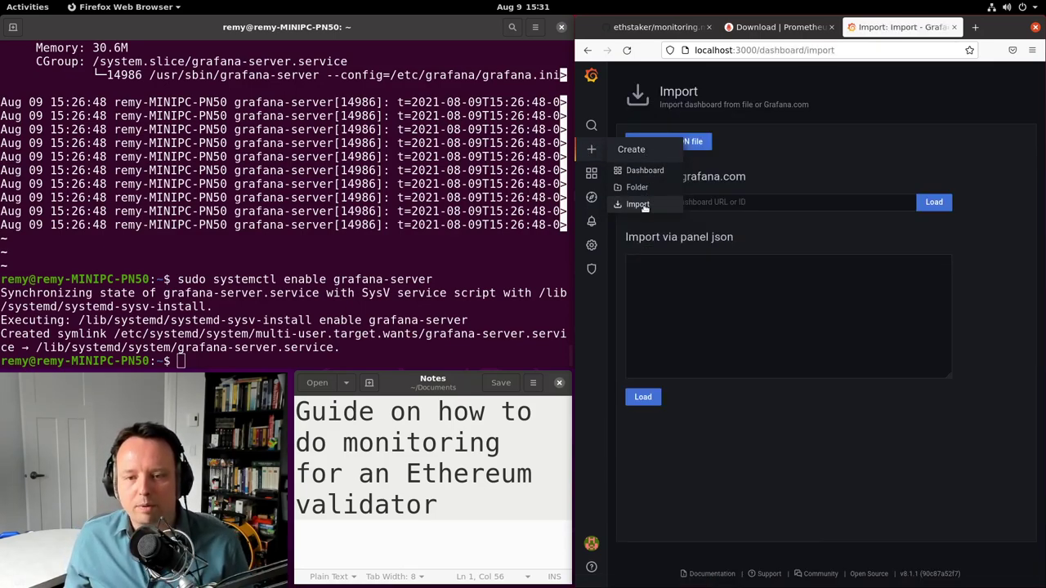
left_click(759, 203)
type("1860")
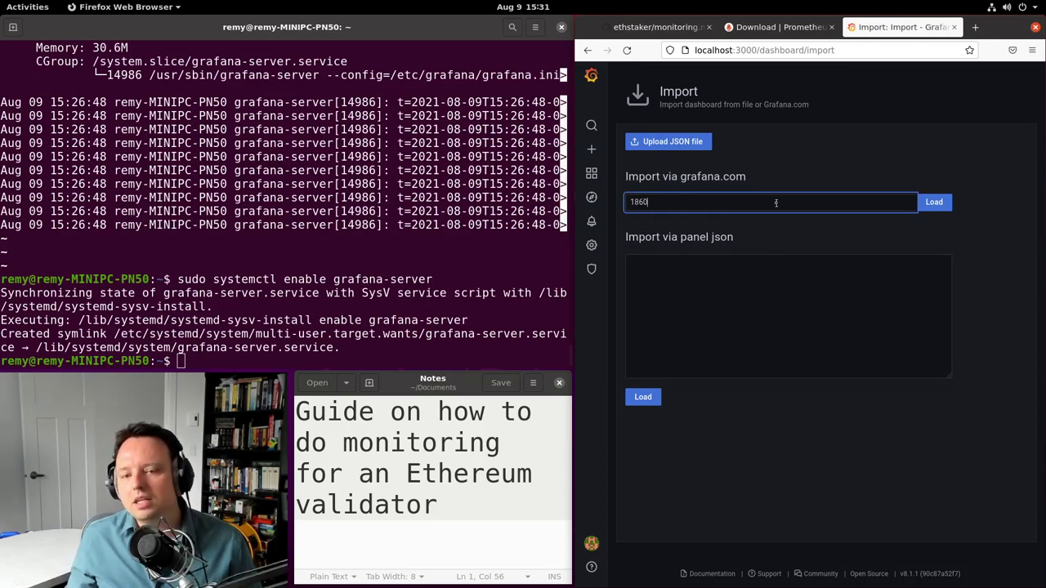
left_click(799, 182)
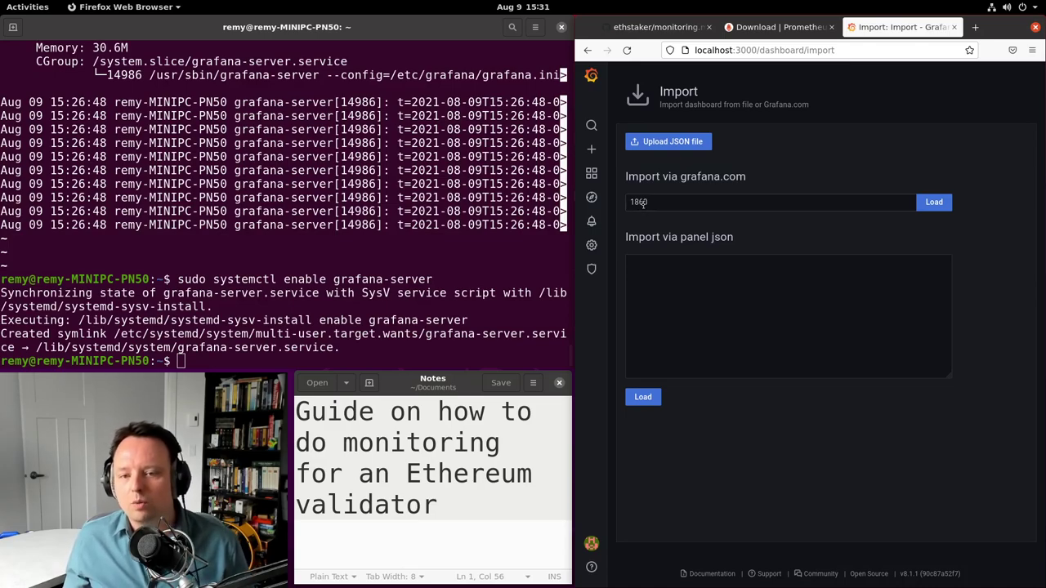
left_click(931, 204)
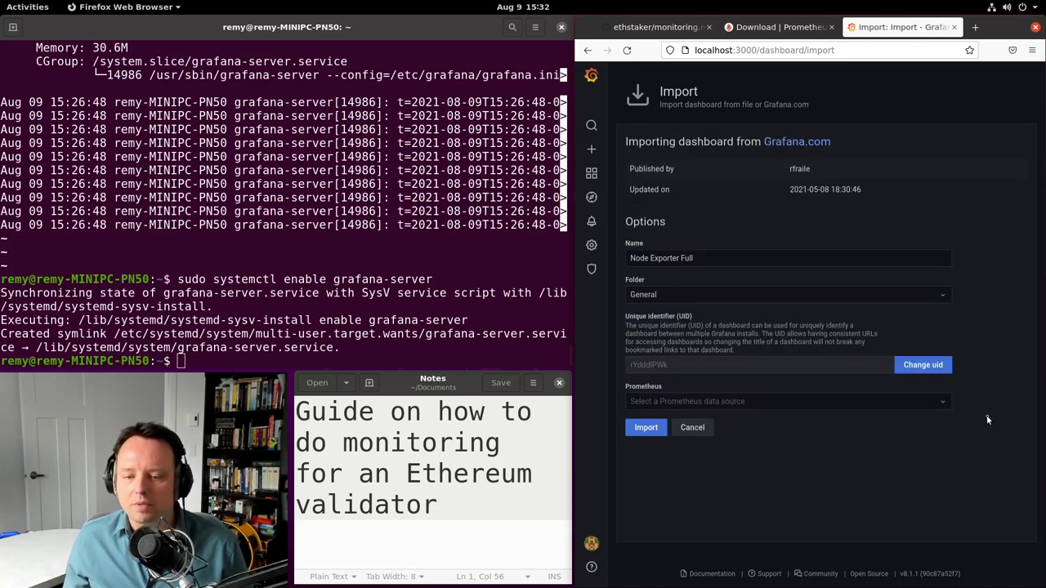
left_click(753, 405)
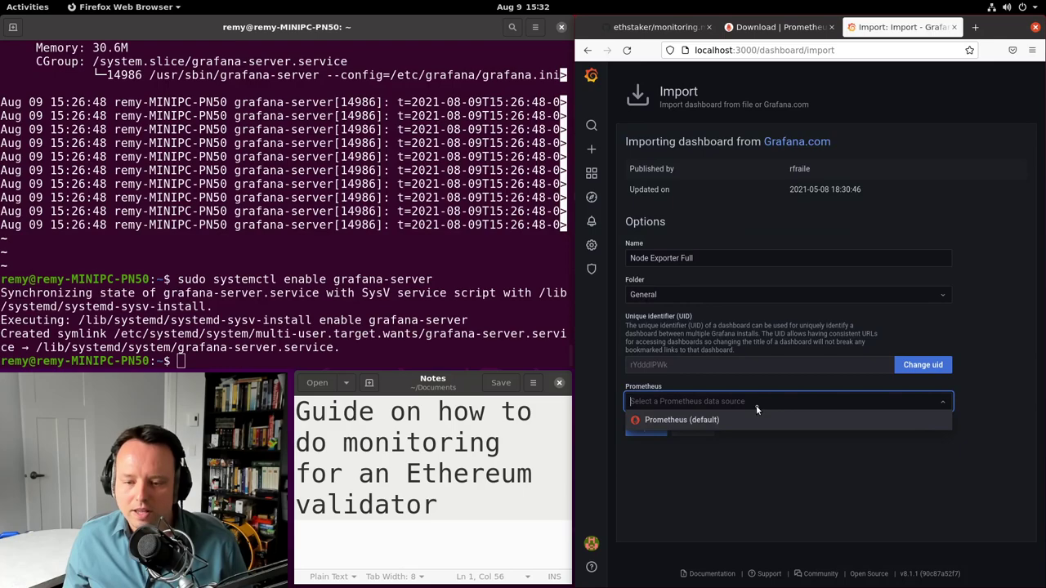
left_click(707, 420)
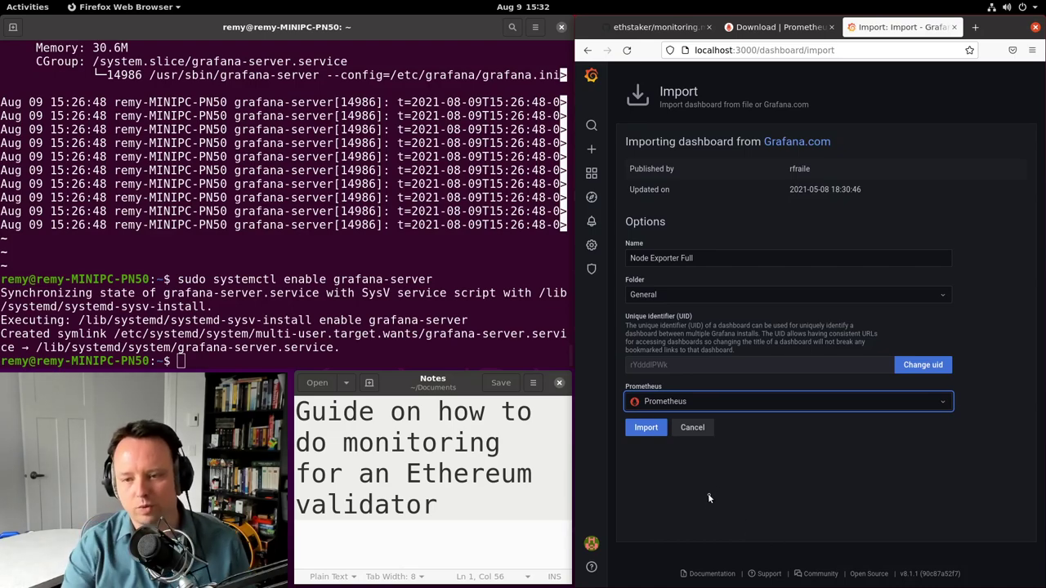
- Import the Node Exporter Full dashboard and set its time range to Last 15 minutes
left_click(651, 430)
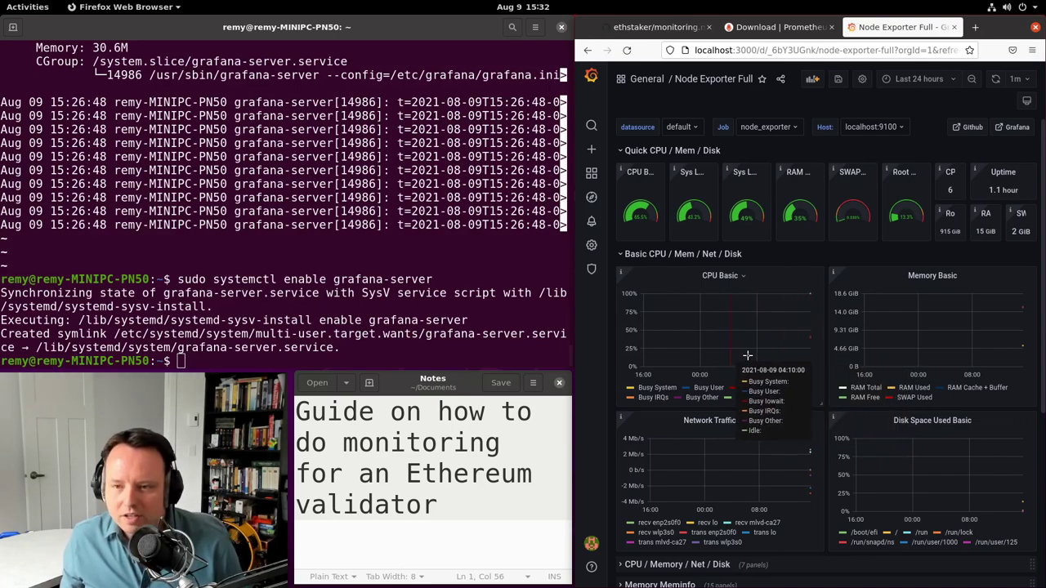
left_click(952, 81)
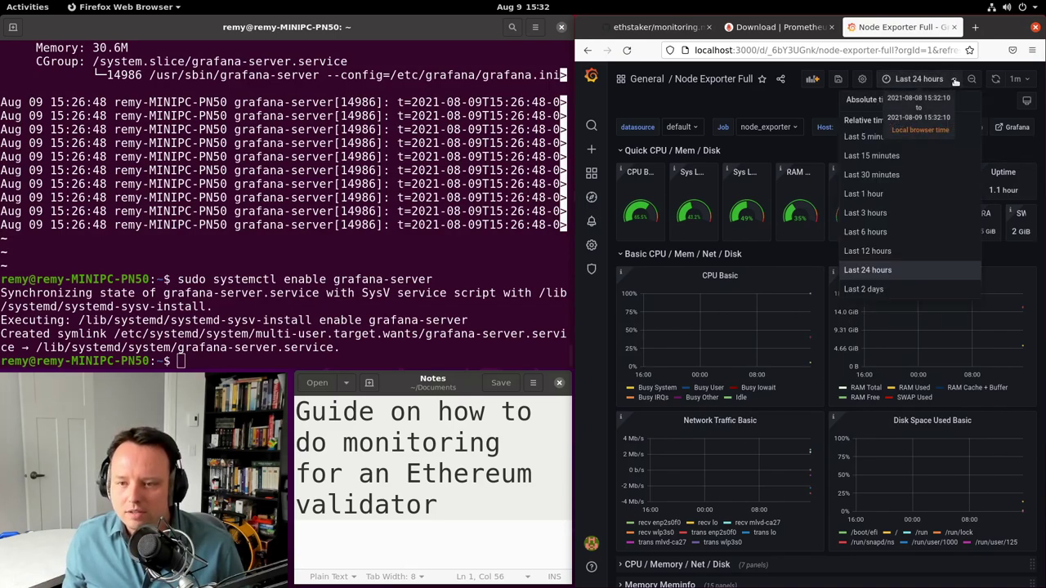
left_click(871, 155)
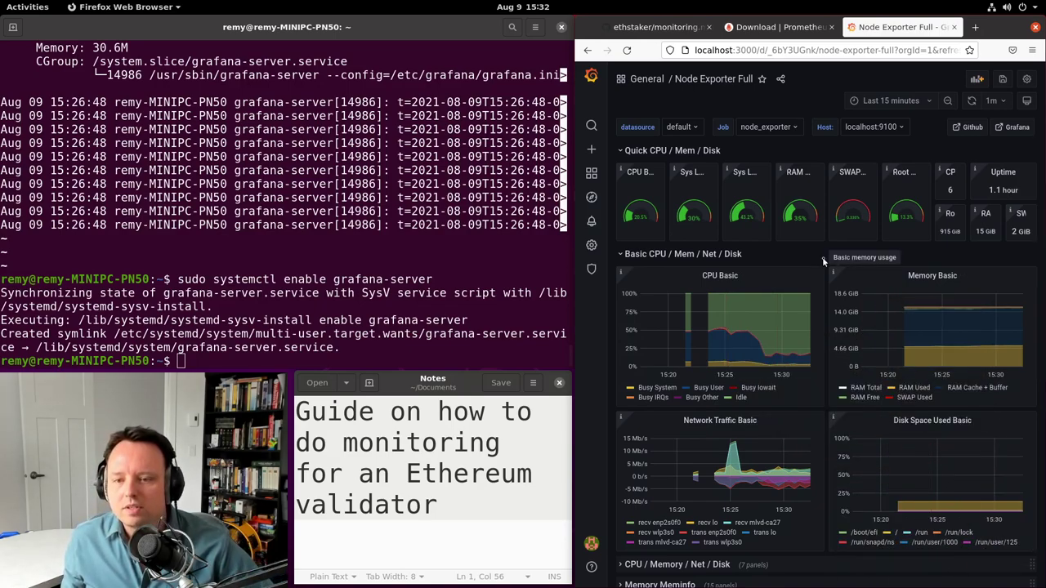
- Expand the Storage Filesystem row, scroll through its disk panels, then collapse it and scroll back up
scroll(822, 260, "down", 3)
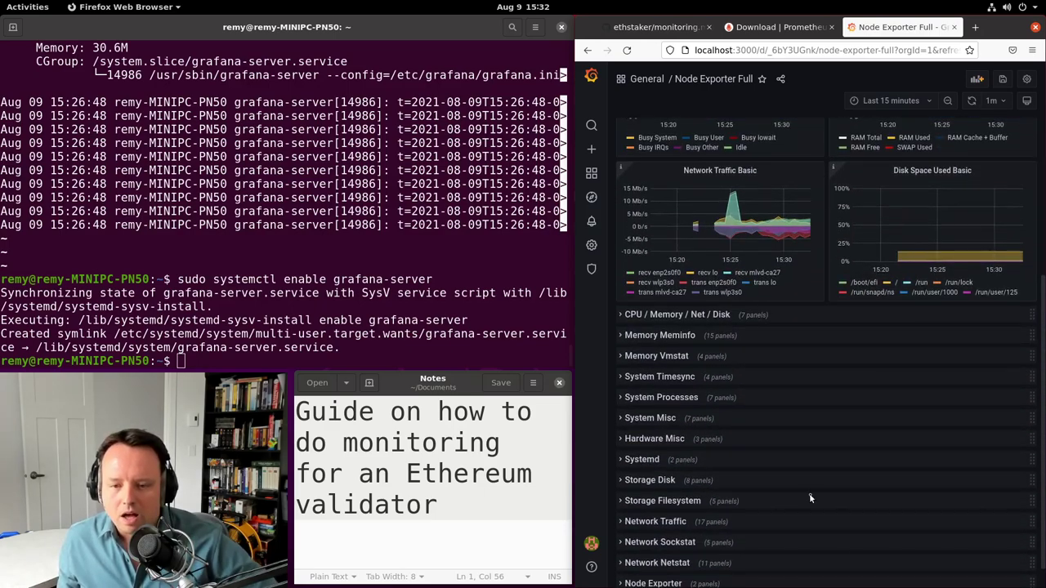
scroll(751, 541, "down", 1)
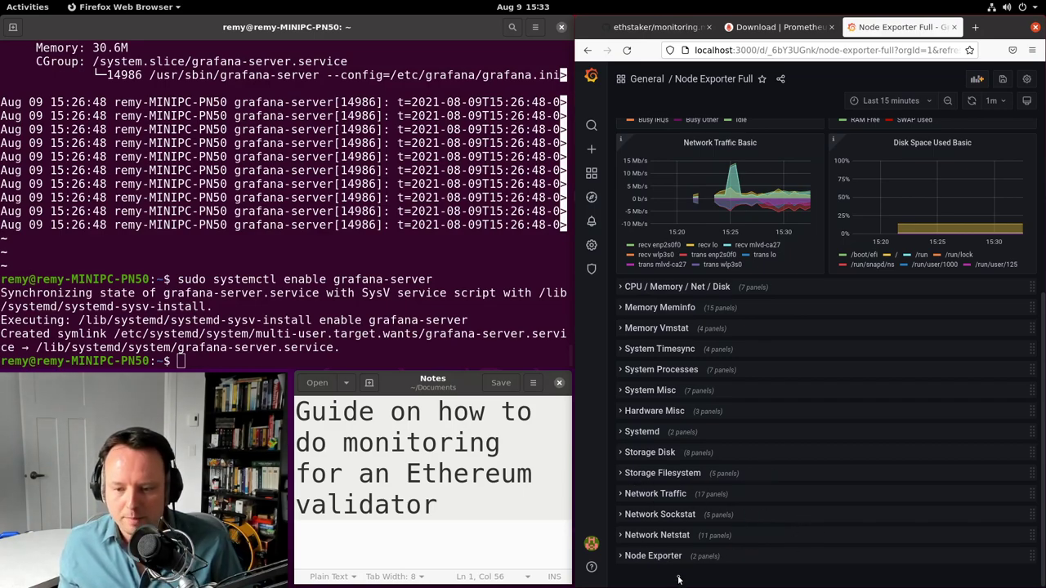
left_click(662, 473)
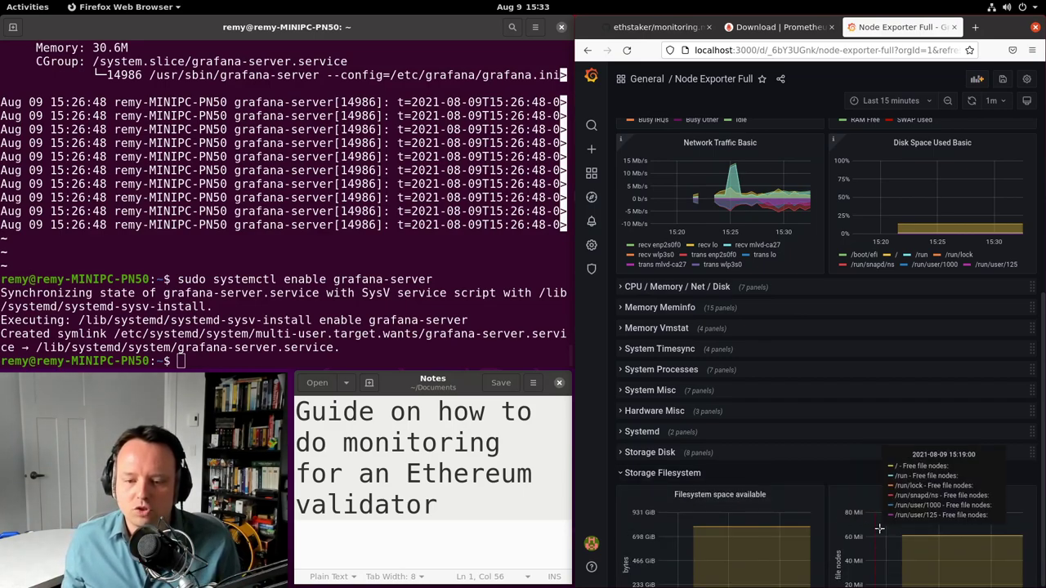
scroll(941, 530, "down", 1)
scroll(940, 531, "down", 3)
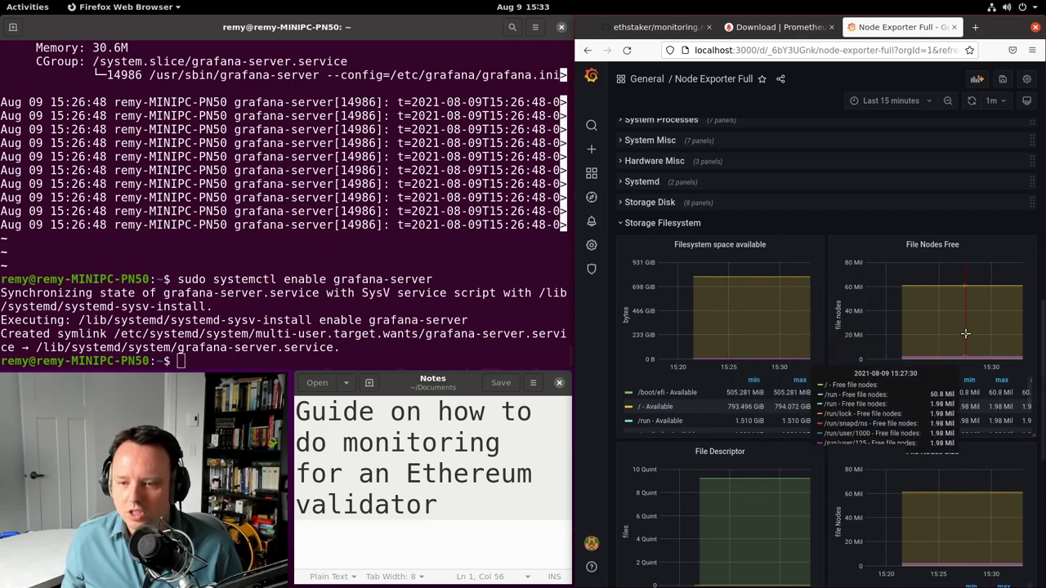
scroll(899, 368, "down", 1)
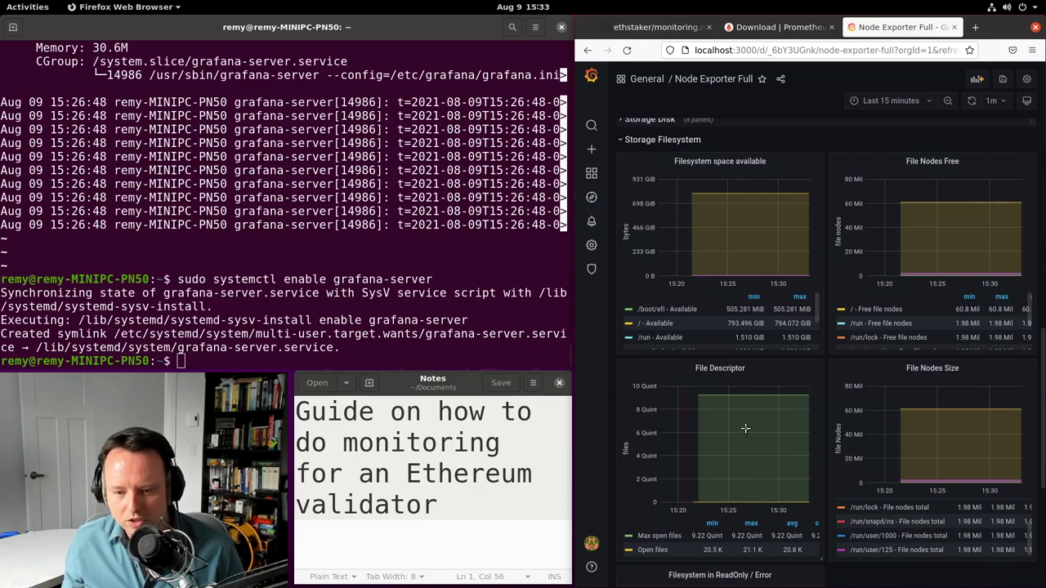
scroll(644, 346, "up", 3)
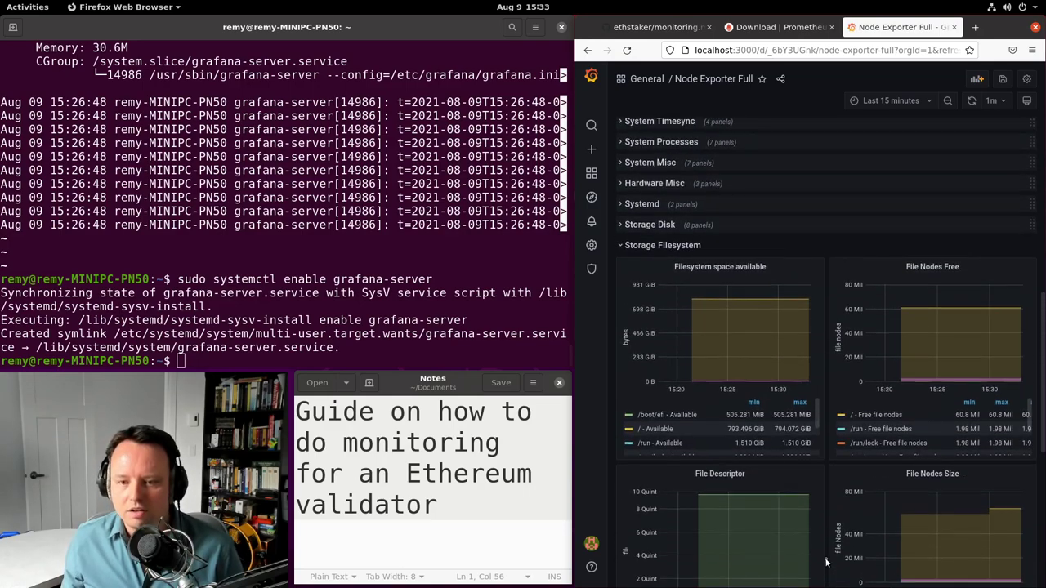
left_click(641, 336)
scroll(678, 362, "up", 3)
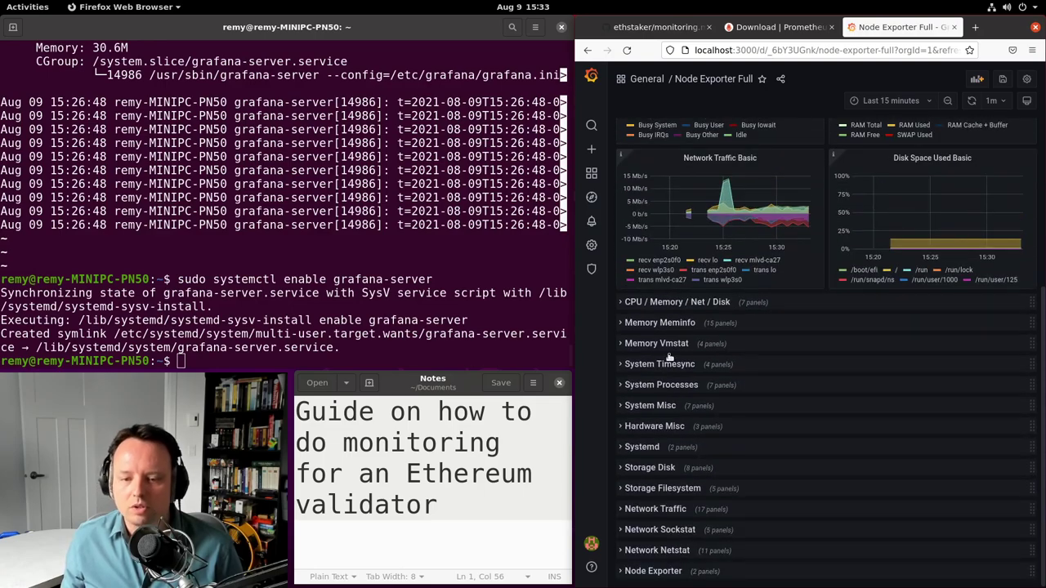
scroll(822, 496, "up", 2)
scroll(822, 496, "up", 2)
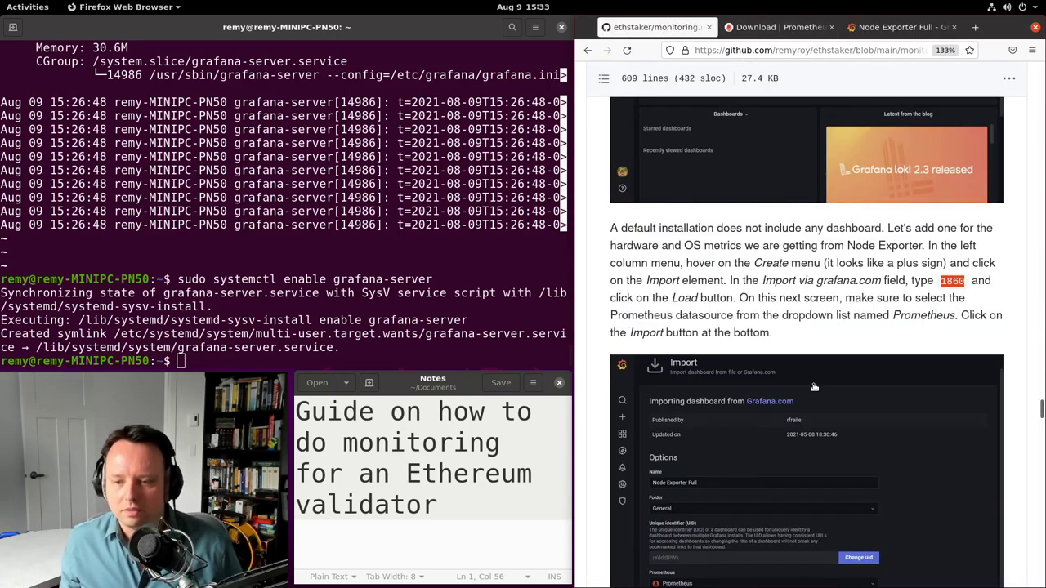
- Detach the Node Exporter Full tab into its own window on the left, beside the guide's window
scroll(815, 387, "down", 8)
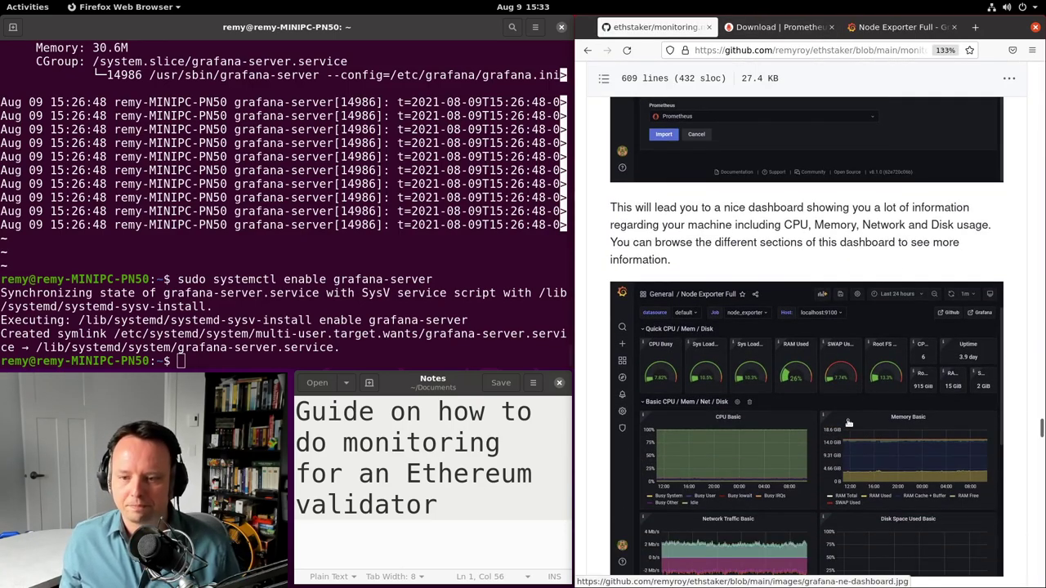
scroll(815, 409, "down", 1)
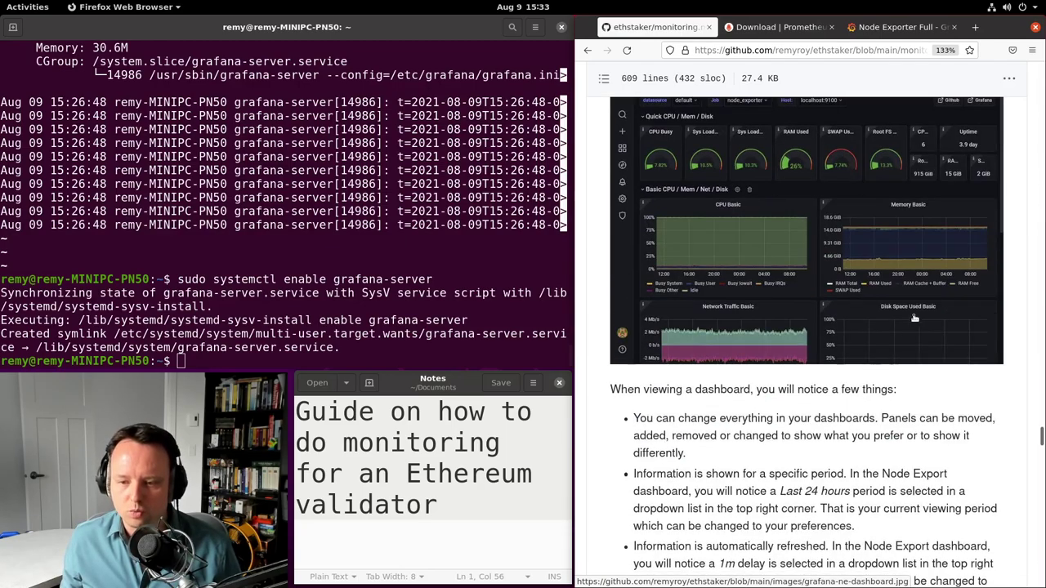
scroll(861, 360, "down", 3)
scroll(880, 333, "down", 2)
scroll(879, 334, "down", 1)
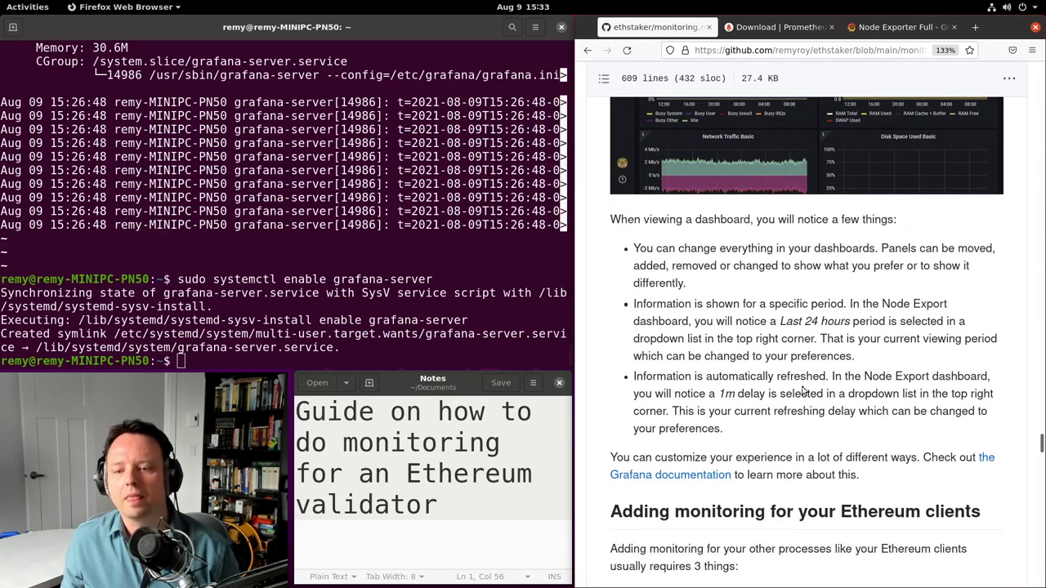
left_click(891, 31)
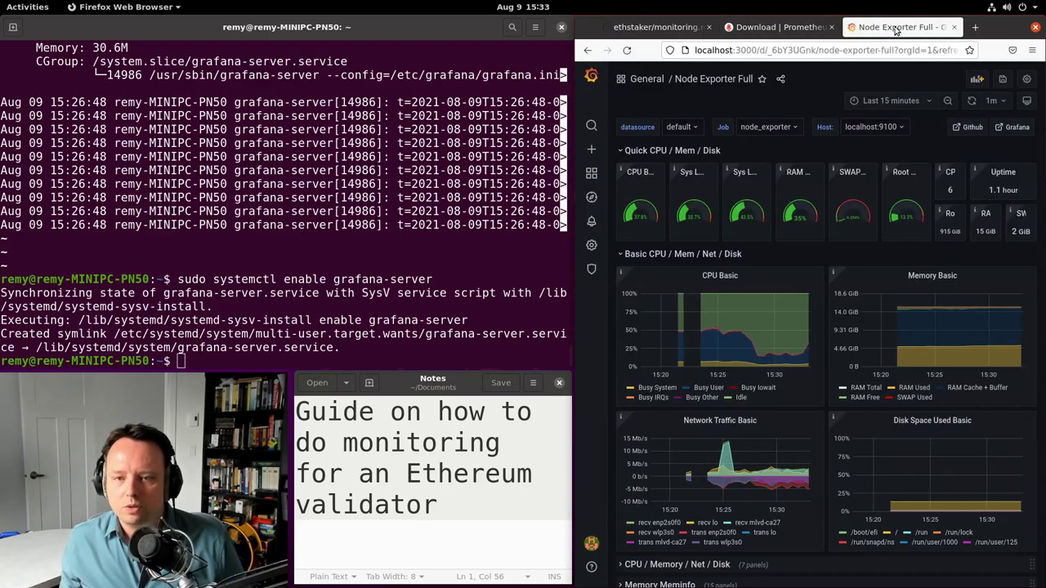
left_click_drag(891, 31, 817, 28)
left_click_drag(256, 27, 260, 29)
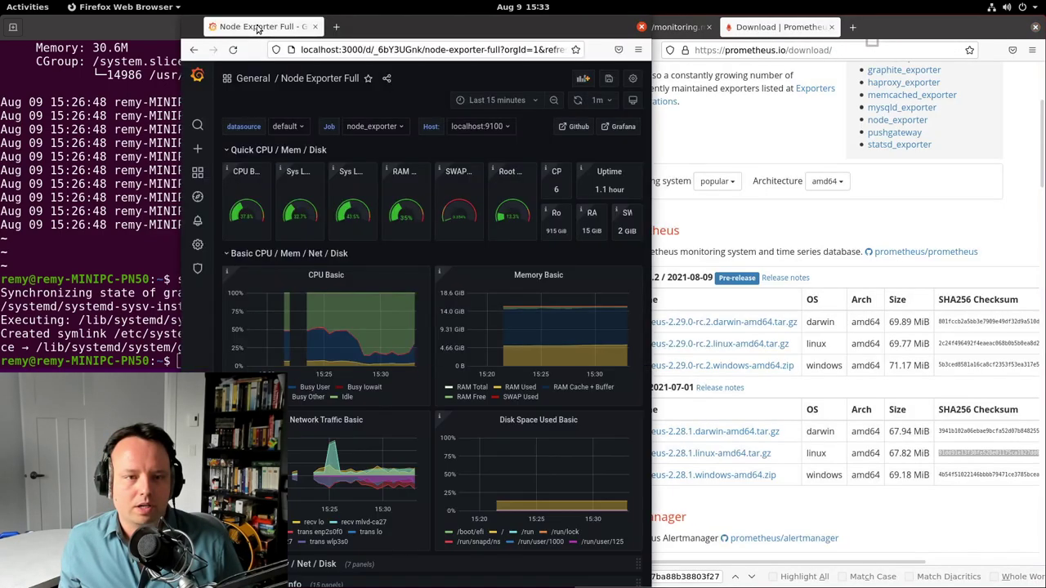
left_click_drag(470, 32, 365, 35)
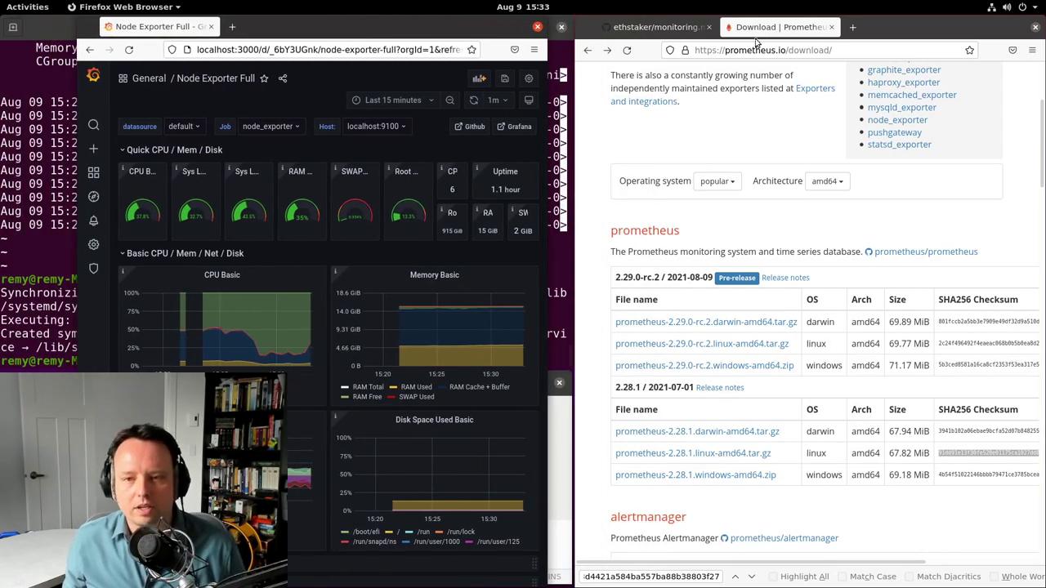
left_click(654, 27)
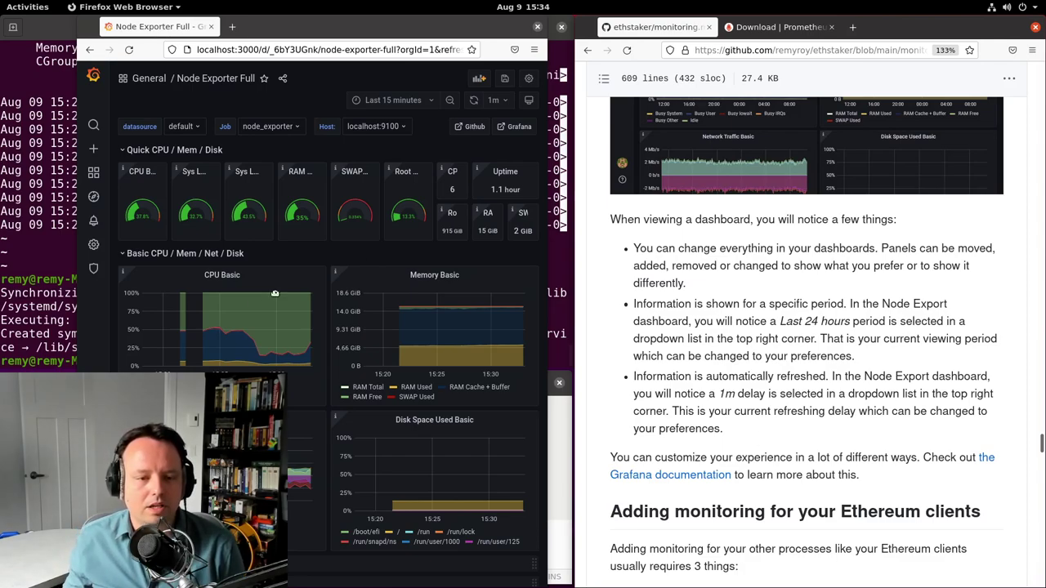
left_click(278, 263)
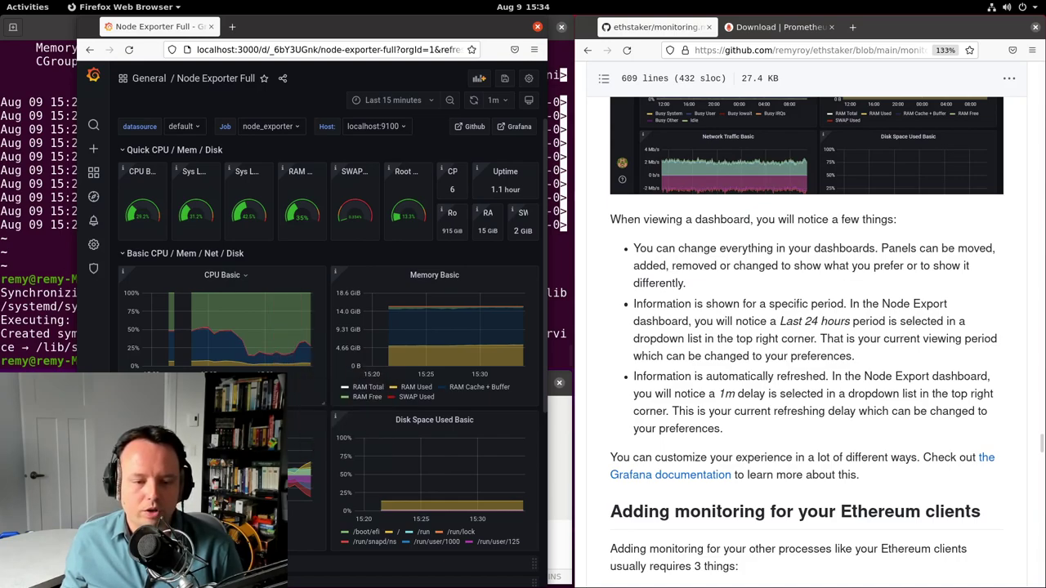
left_click(247, 278)
left_click(213, 290)
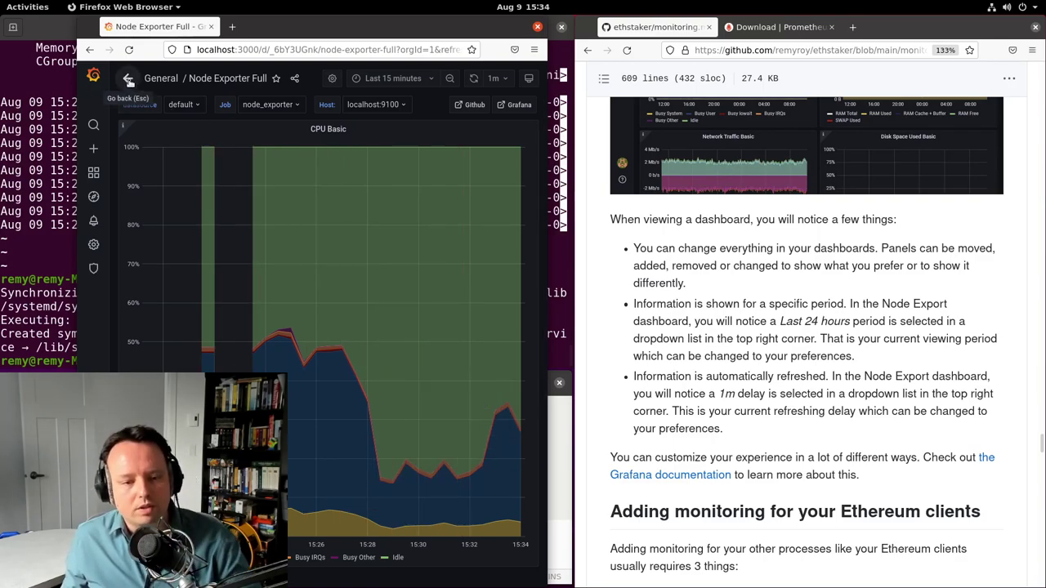
left_click(128, 79)
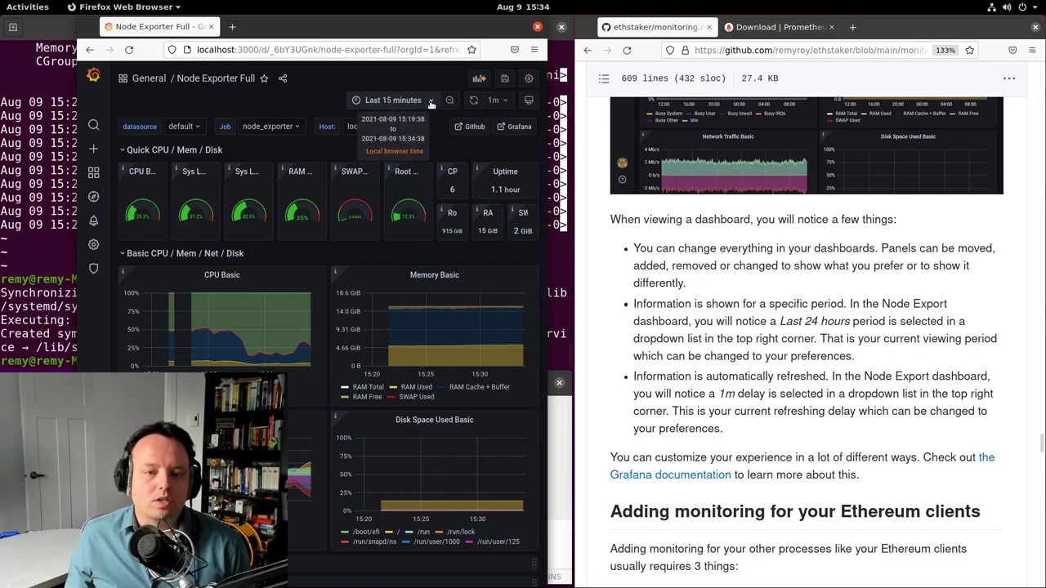
left_click(432, 101)
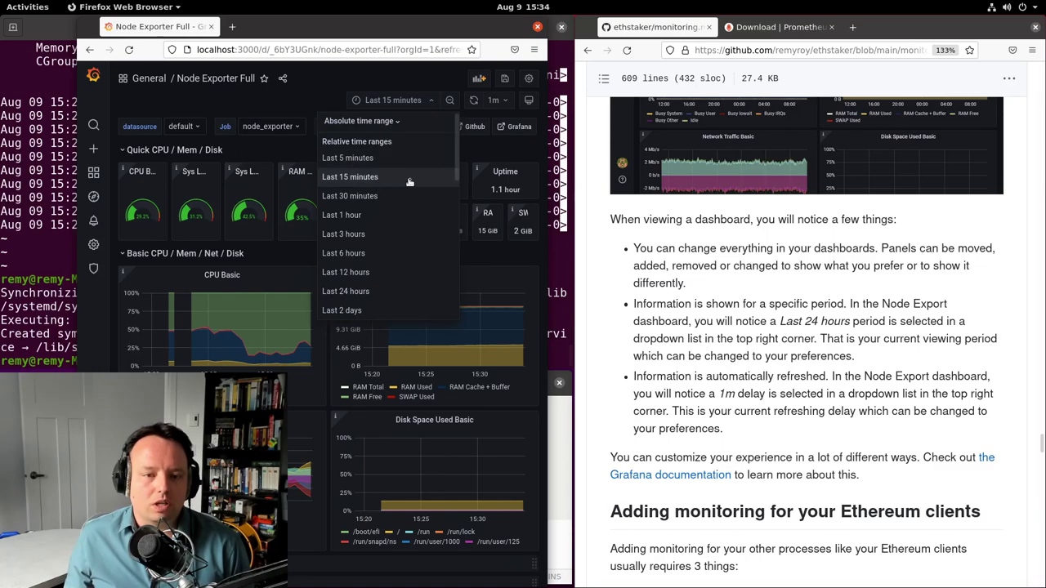
left_click(278, 152)
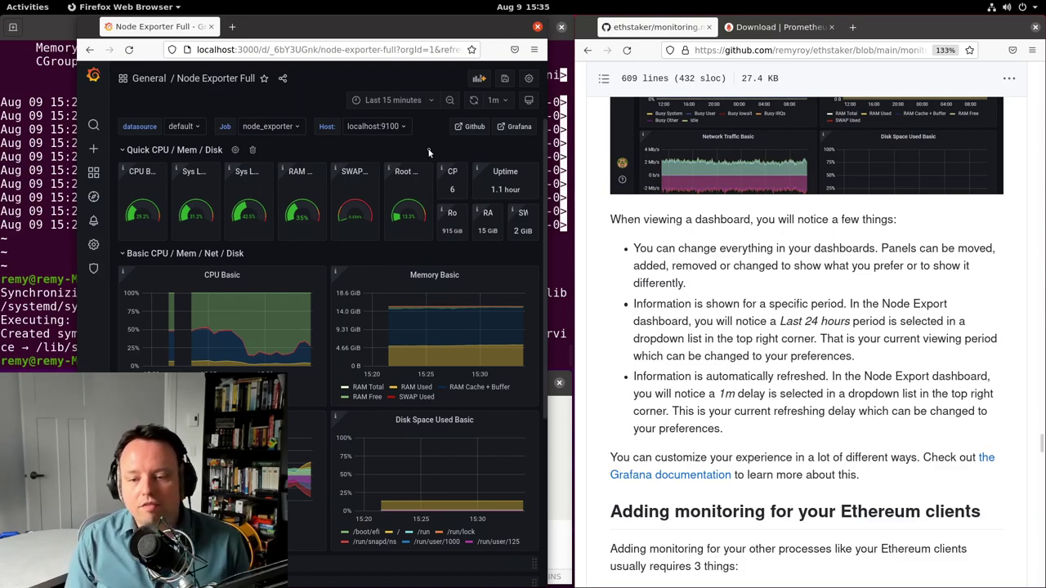
left_click(508, 102)
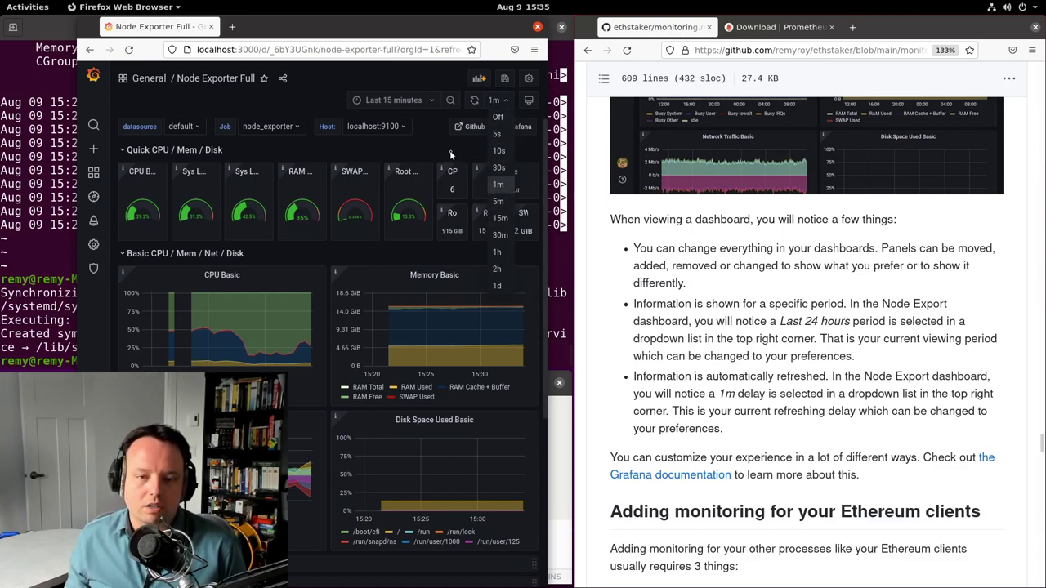
left_click(498, 184)
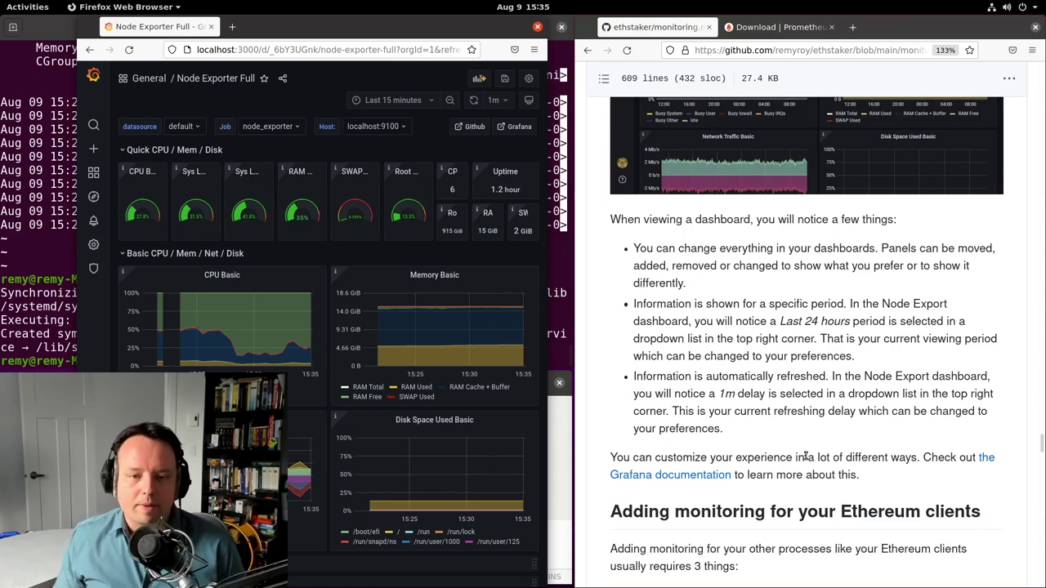
- Scroll the README to 'Adding monitoring for your Ethereum clients' and briefly highlight the metrics-collection phrase
scroll(805, 457, "down", 1)
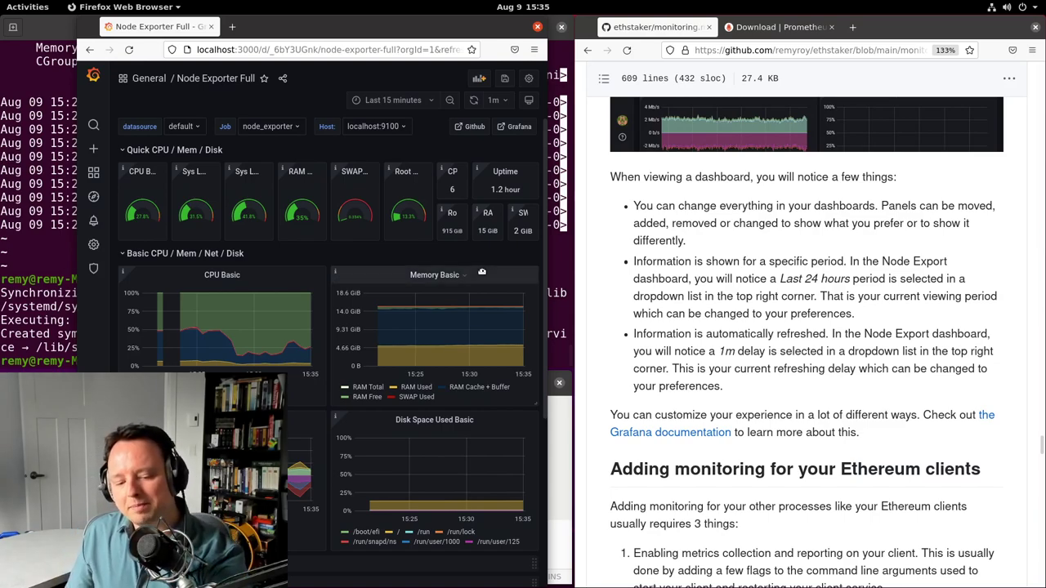
scroll(819, 395, "down", 3)
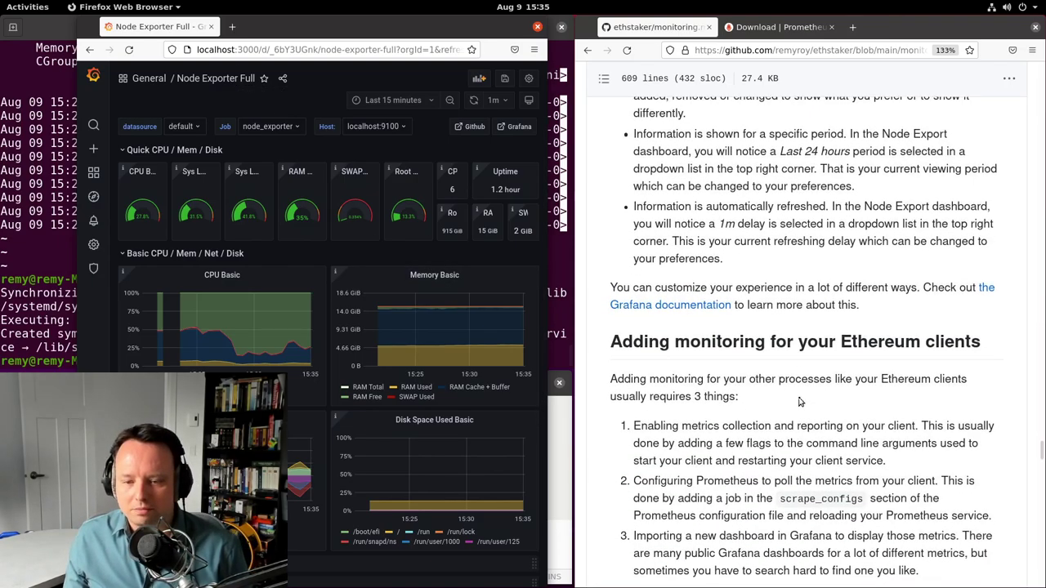
scroll(800, 399, "down", 4)
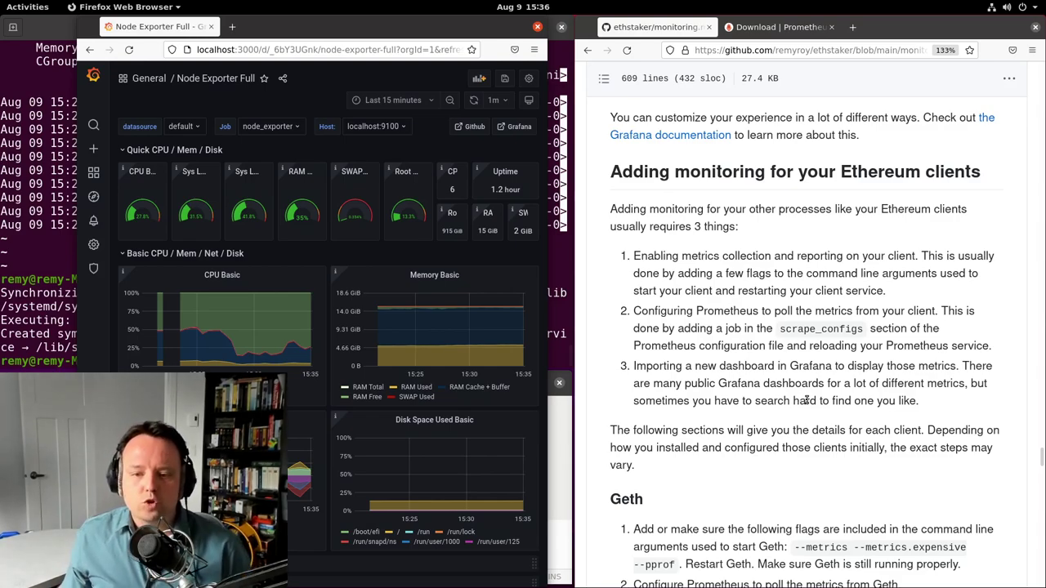
left_click_drag(679, 260, 845, 260)
left_click(844, 258)
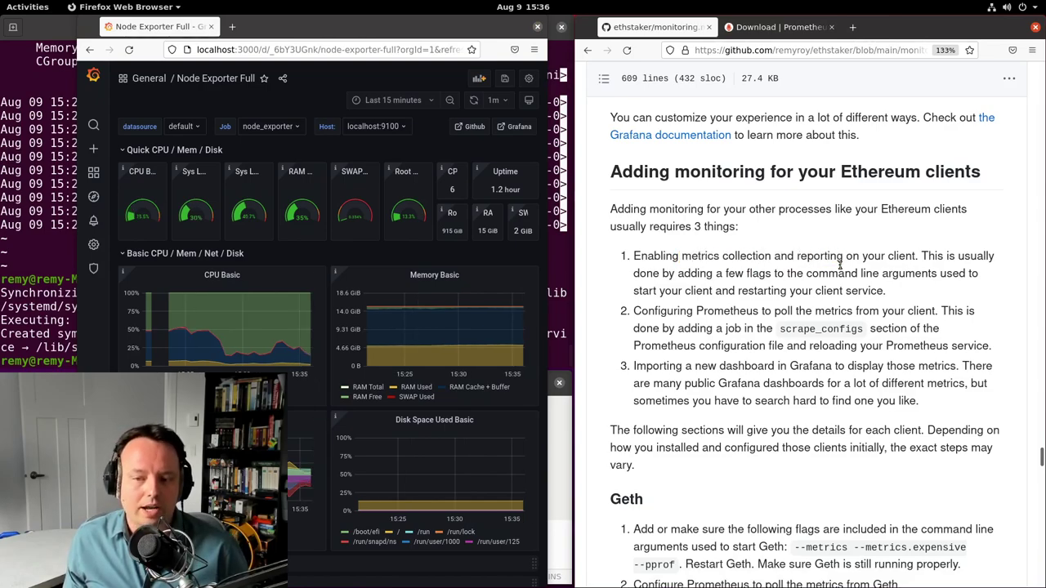
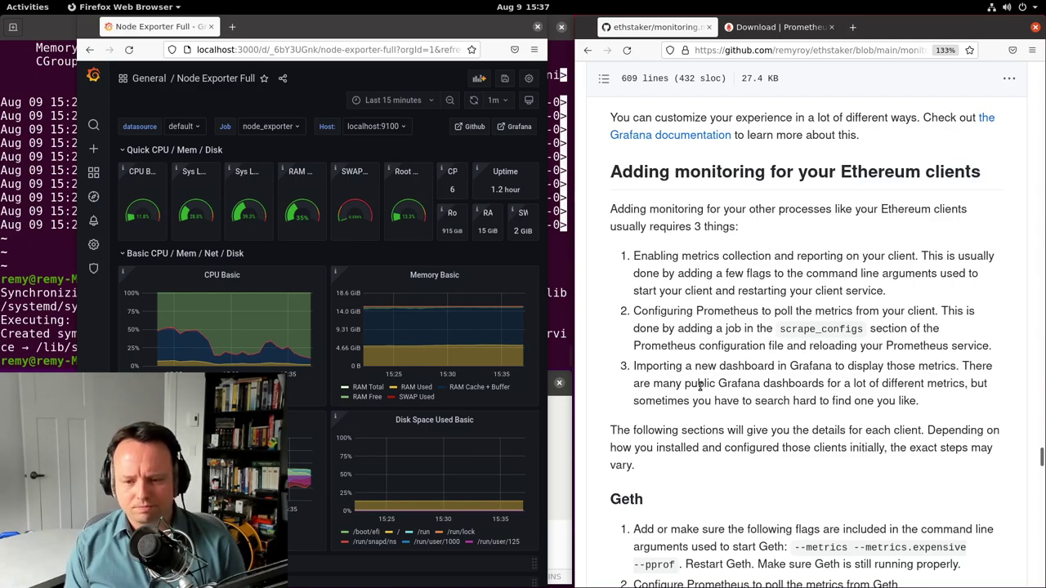
- Move the Grafana dashboard tab into the guide's window and return to the guide's Geth section
scroll(700, 387, "down", 3)
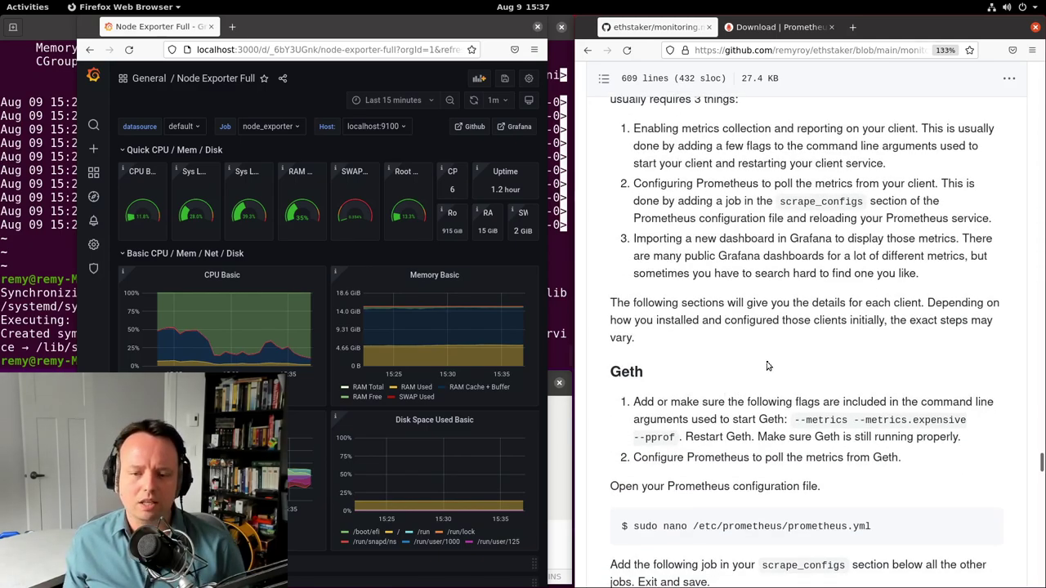
scroll(760, 376, "down", 2)
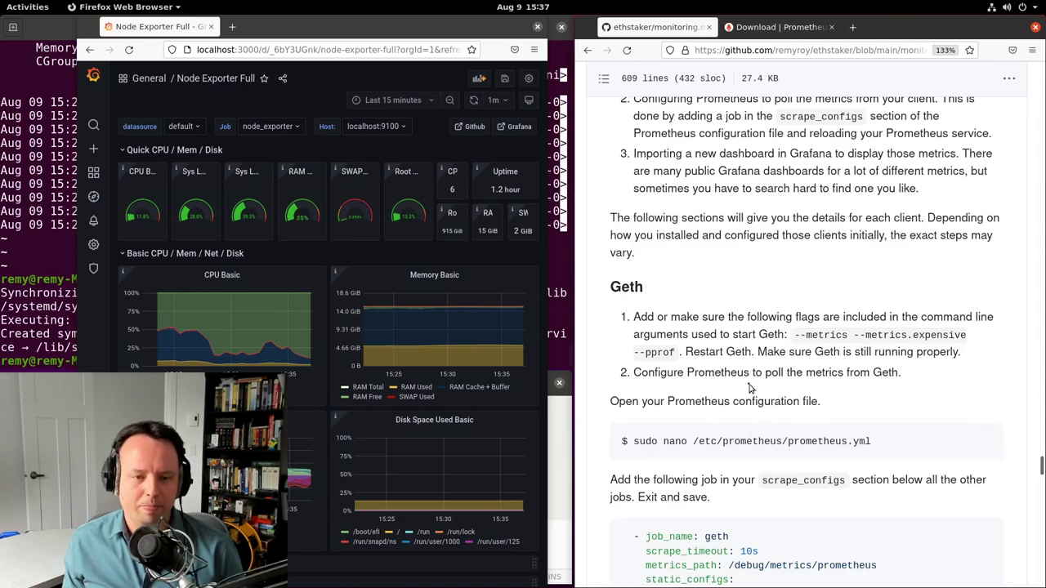
scroll(838, 390, "down", 1)
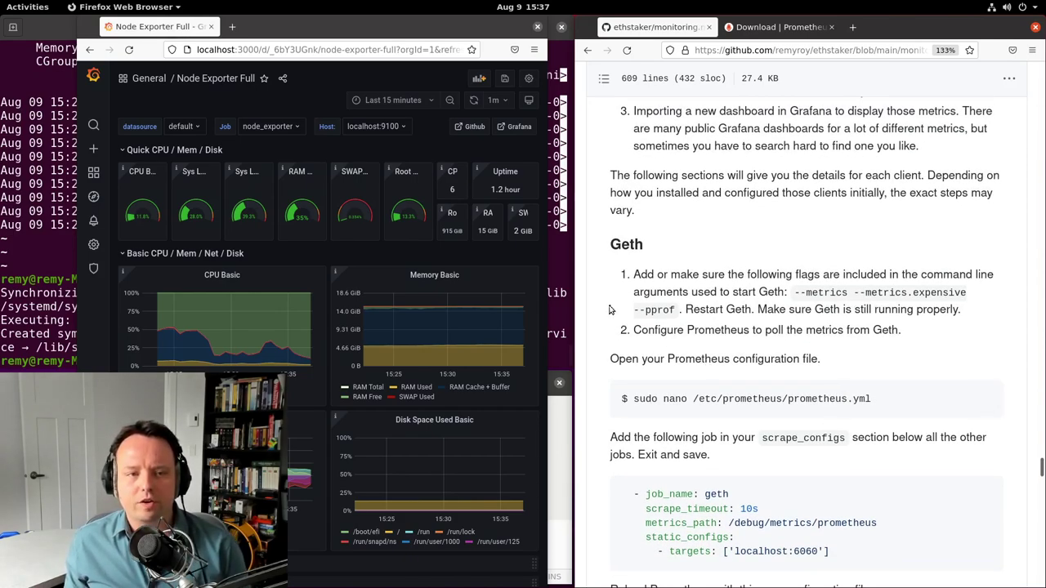
left_click(180, 33)
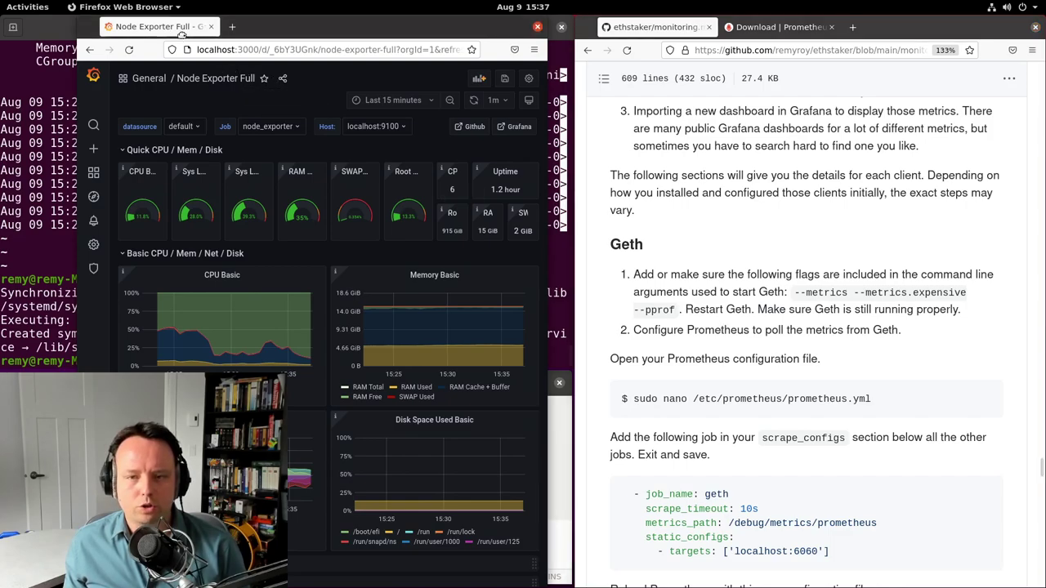
left_click_drag(181, 34, 895, 29)
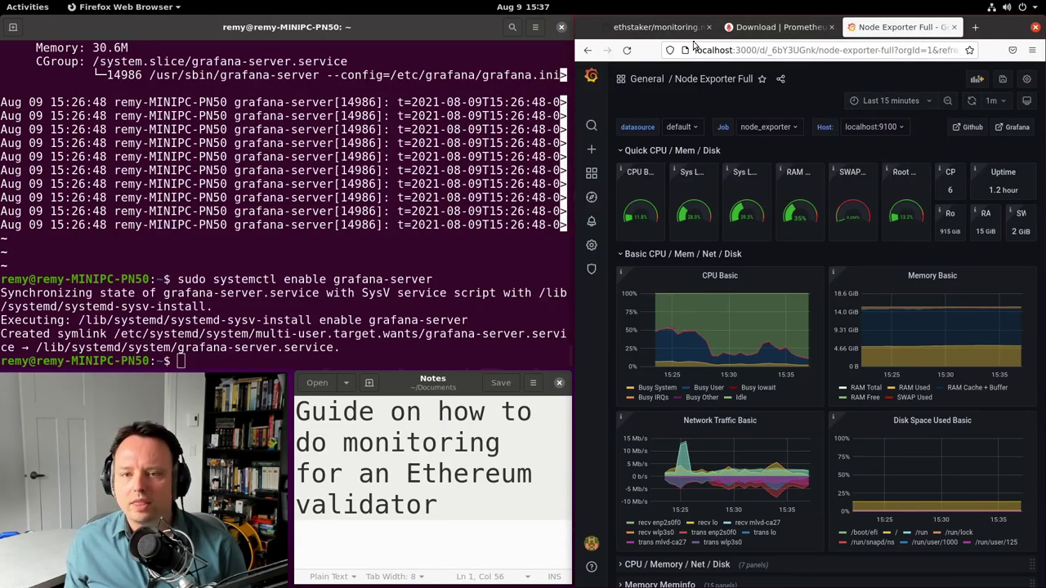
left_click(658, 27)
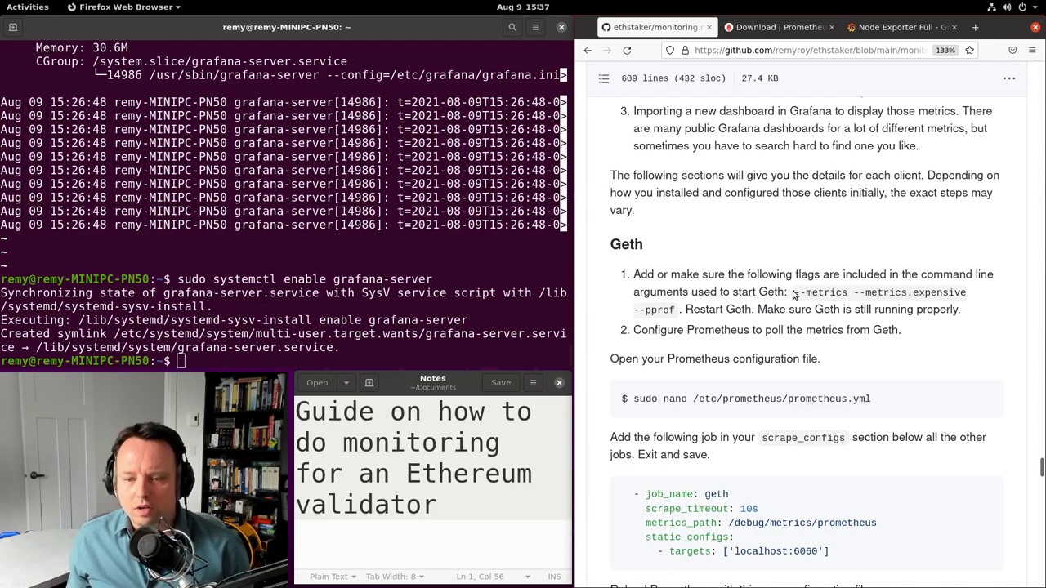
- Highlight the guide's required Geth metrics flags before heading to the terminal
left_click_drag(794, 293, 675, 311)
left_click(849, 358)
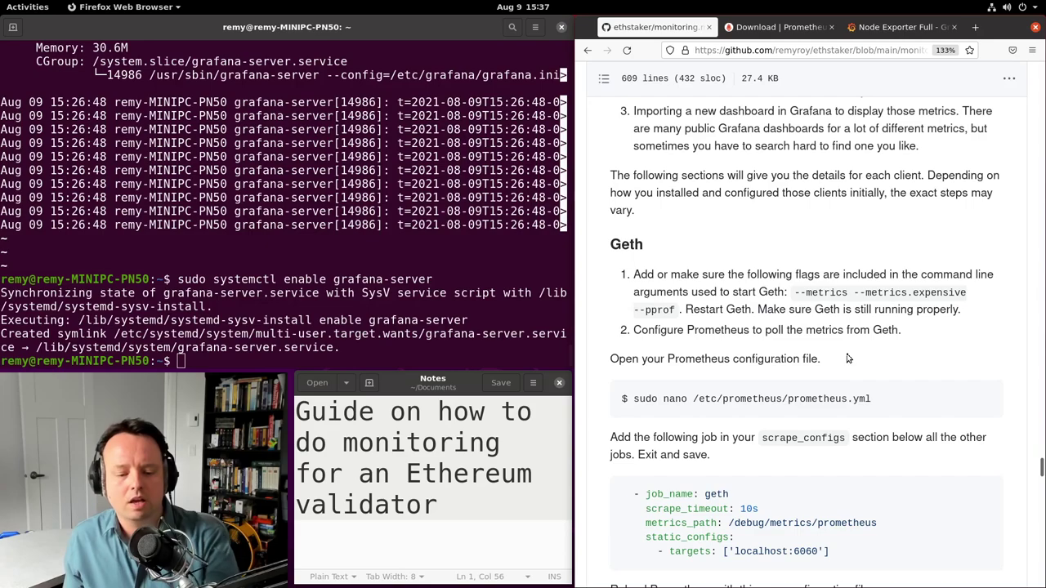
left_click(370, 251)
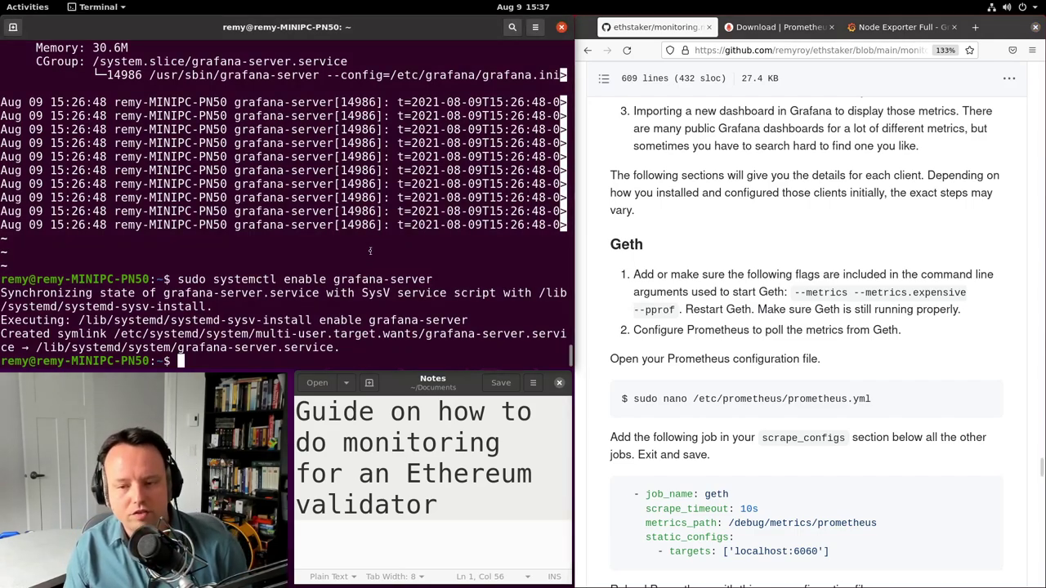
- Show geth.service with systemctl cat and confirm ExecStart has --metrics, --metrics.expensive and --pprof
type("s")
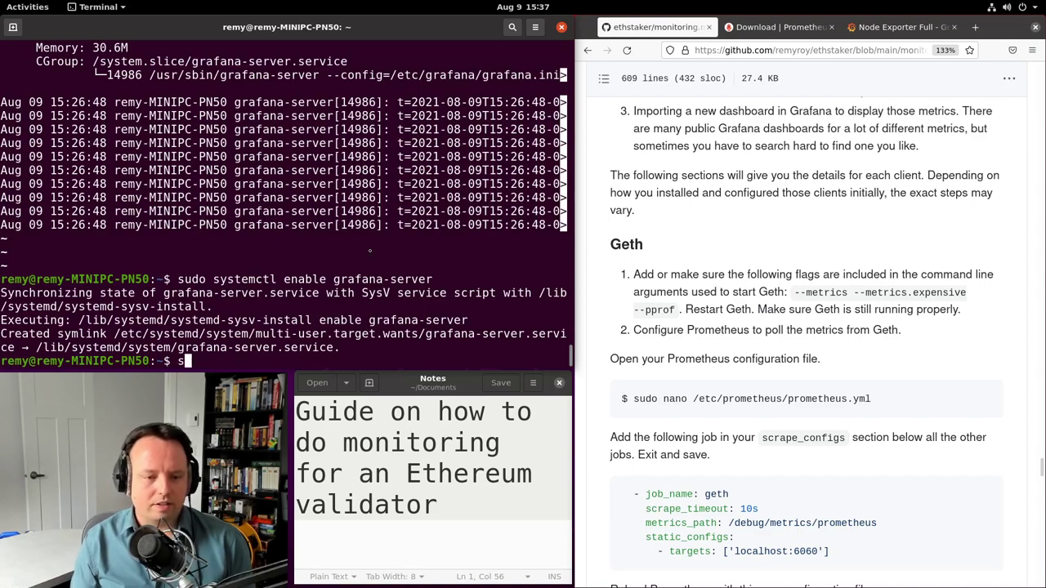
type("udo syste")
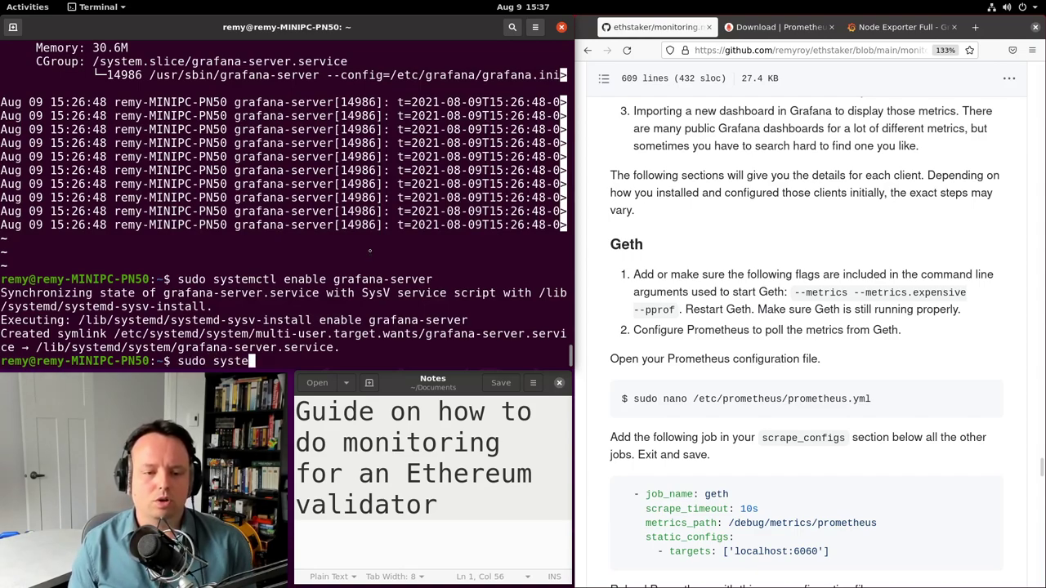
type("mctl cat ")
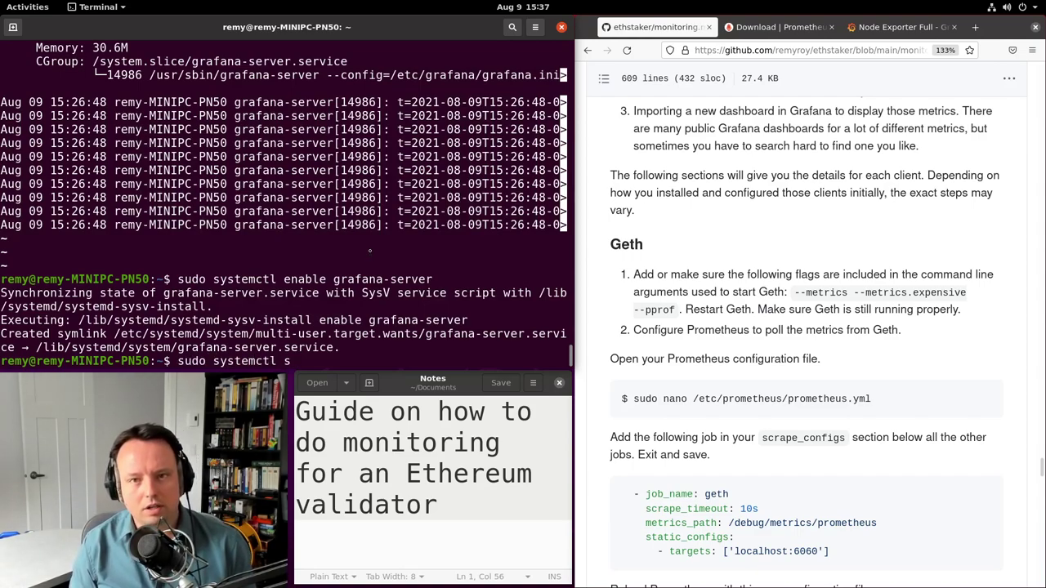
type("geth.serv")
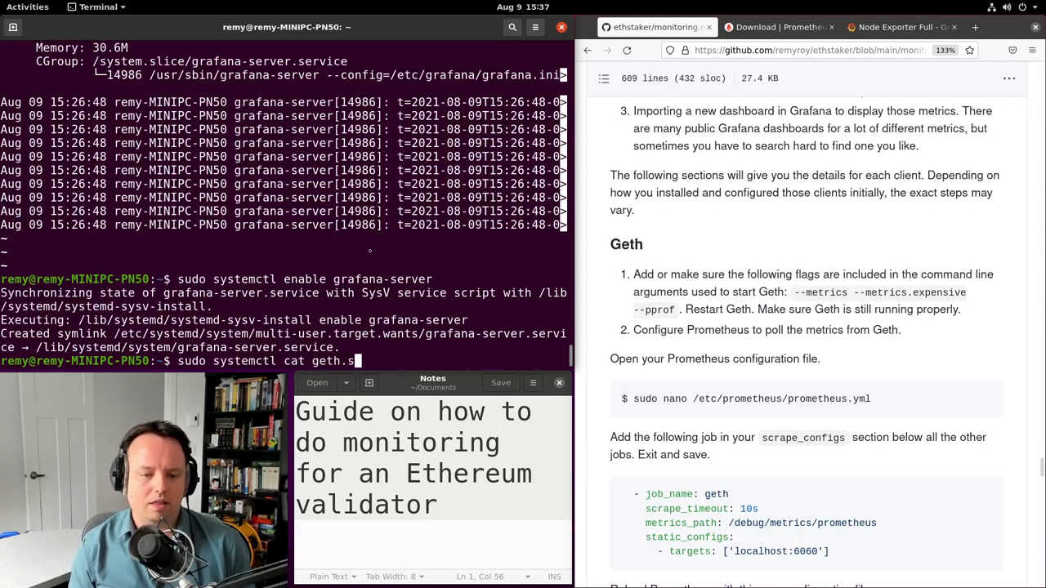
type("ice")
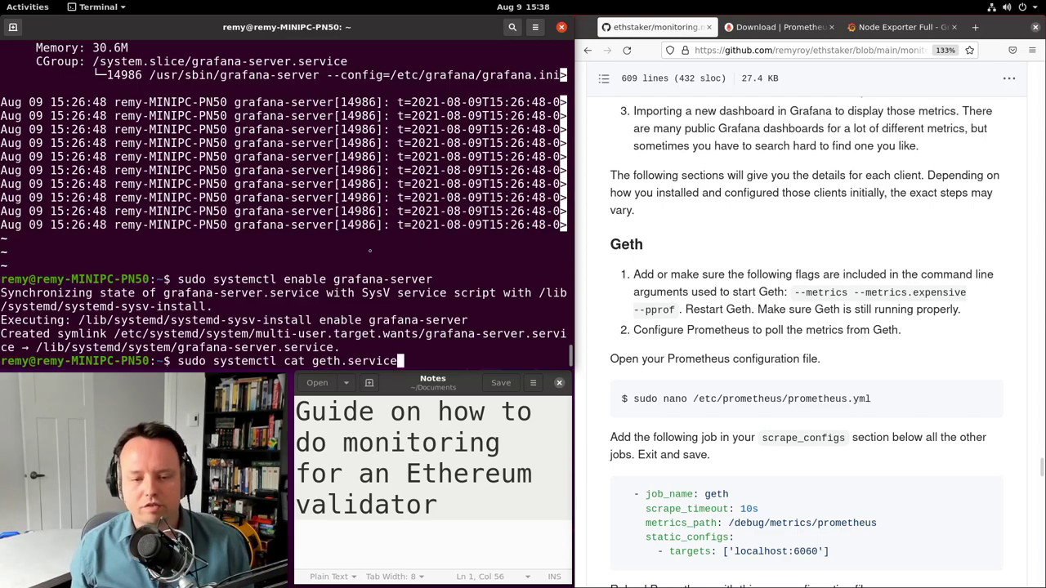
key("Return")
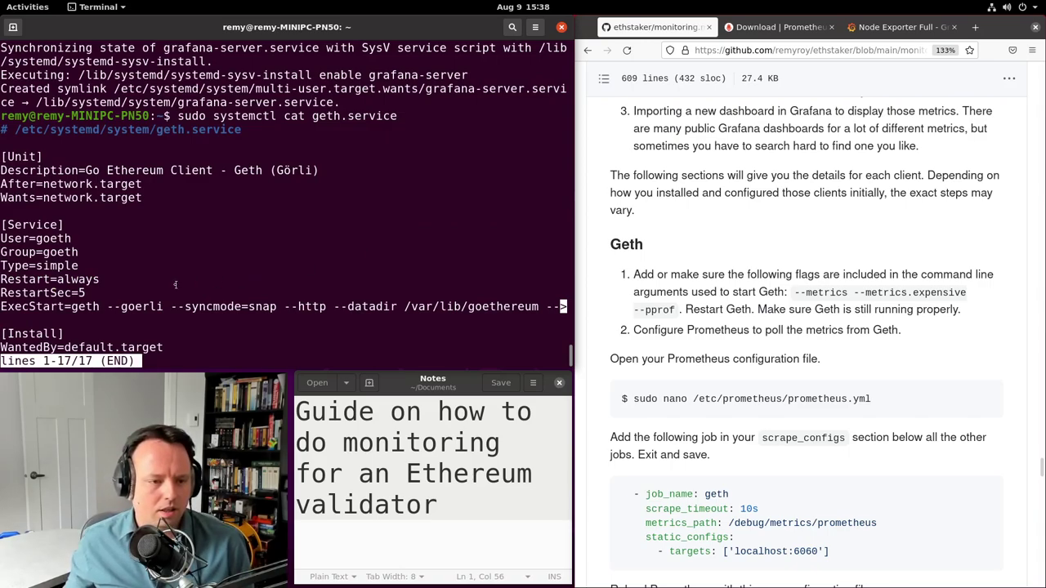
left_click_drag(3, 307, 66, 308)
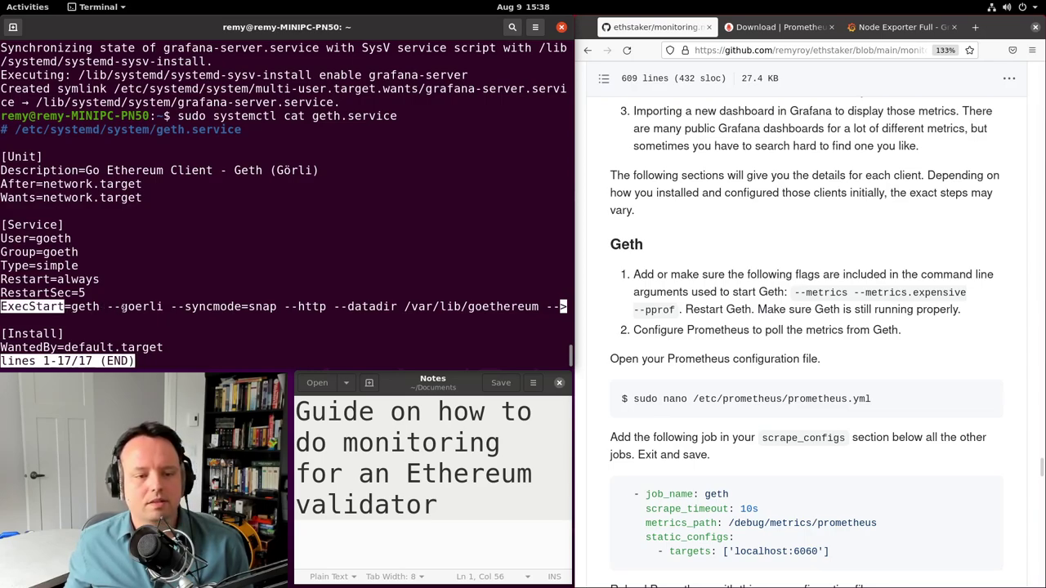
left_click(123, 307)
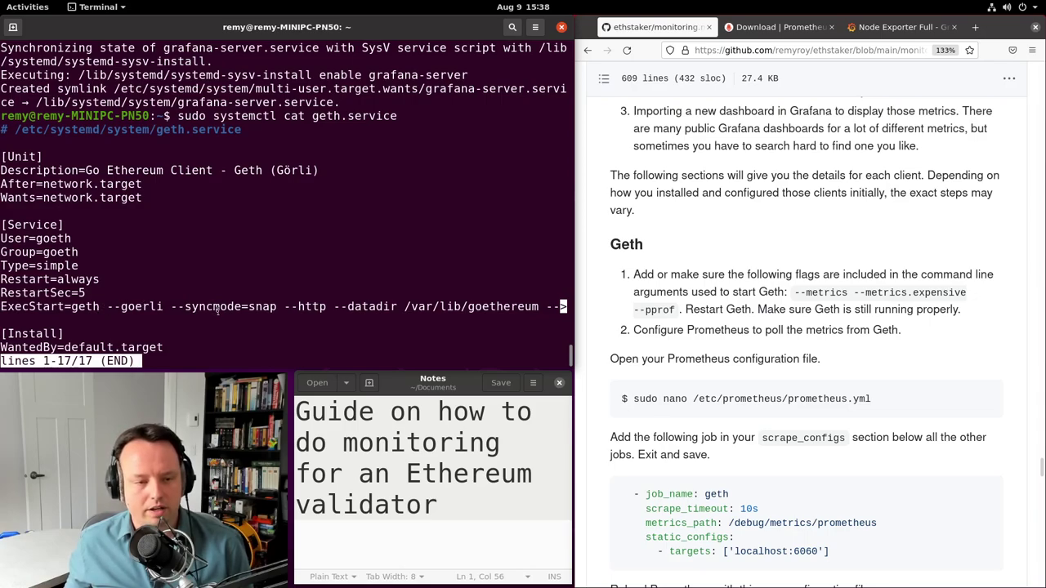
key("Right")
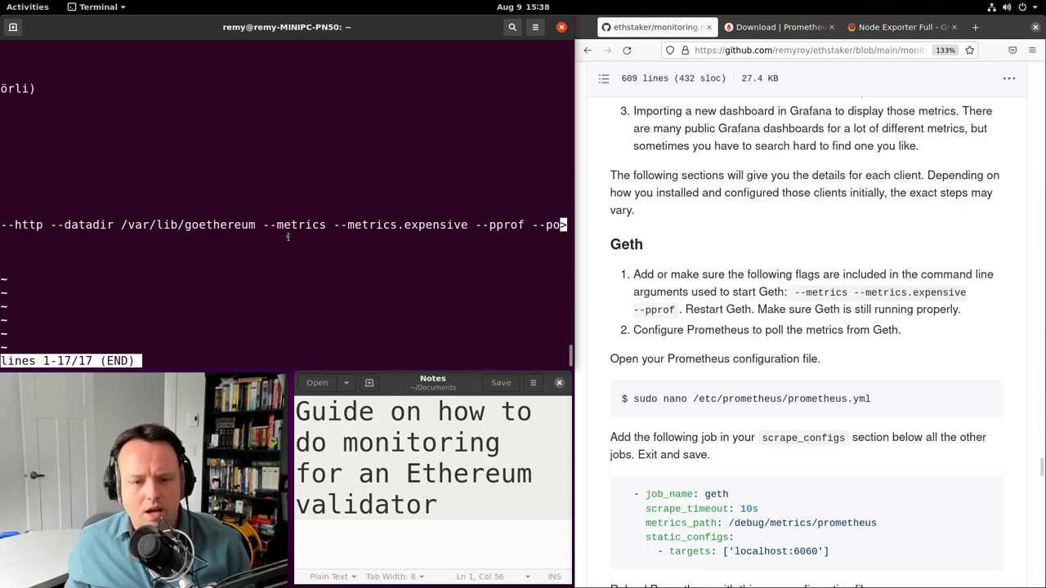
left_click_drag(263, 224, 525, 224)
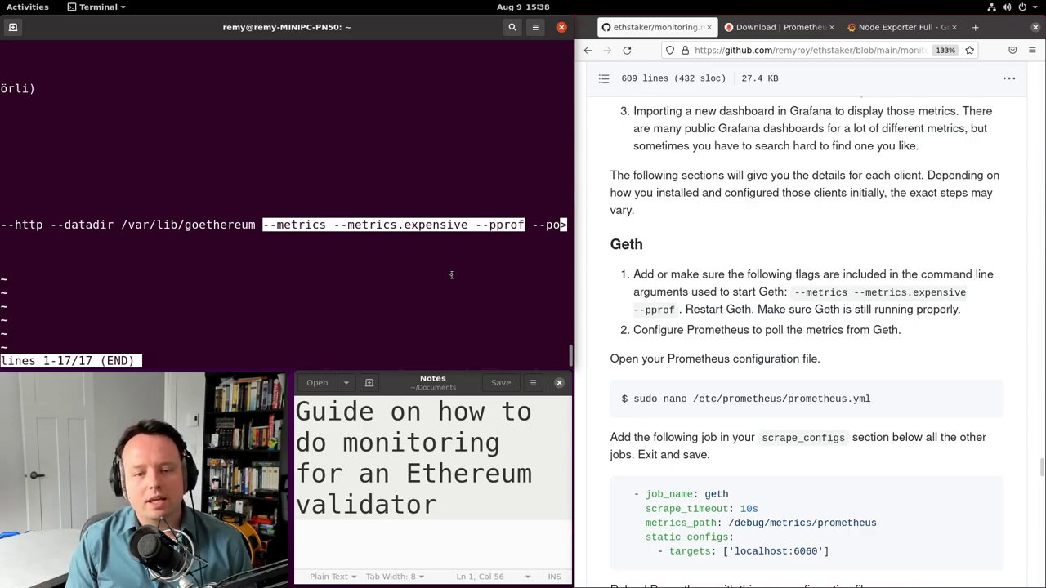
left_click(457, 274)
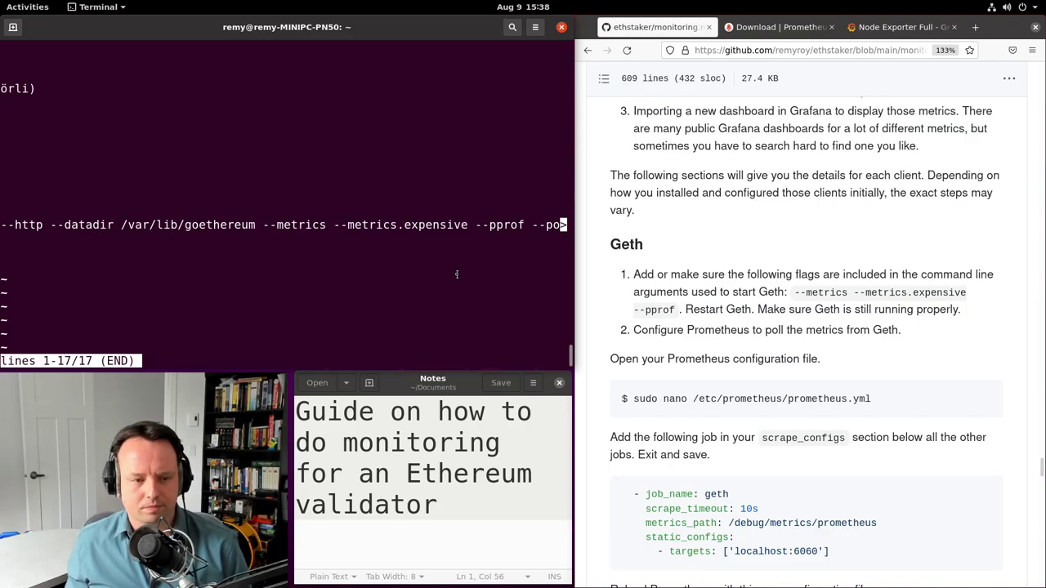
key("q")
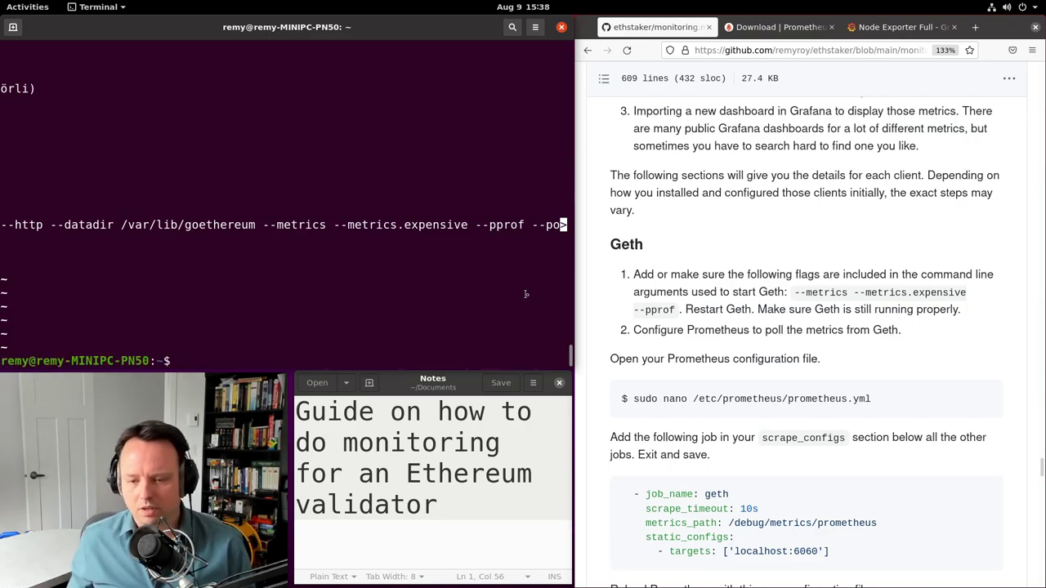
scroll(915, 335, "down", 5)
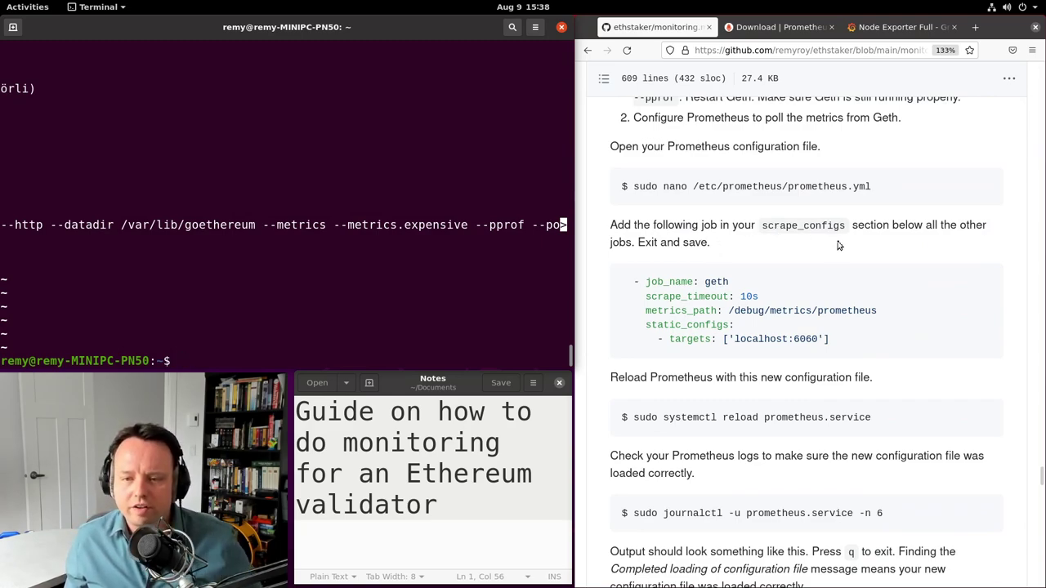
- Copy the guide's nano command and open /etc/prometheus/prometheus.yml
left_click_drag(635, 186, 871, 187)
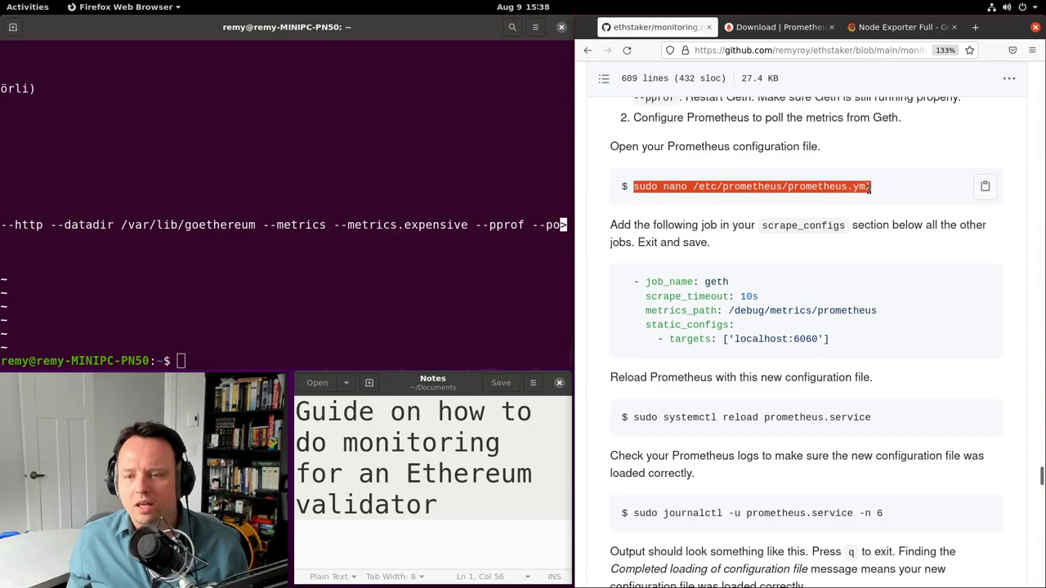
right_click(861, 187)
left_click(882, 197)
right_click(460, 250)
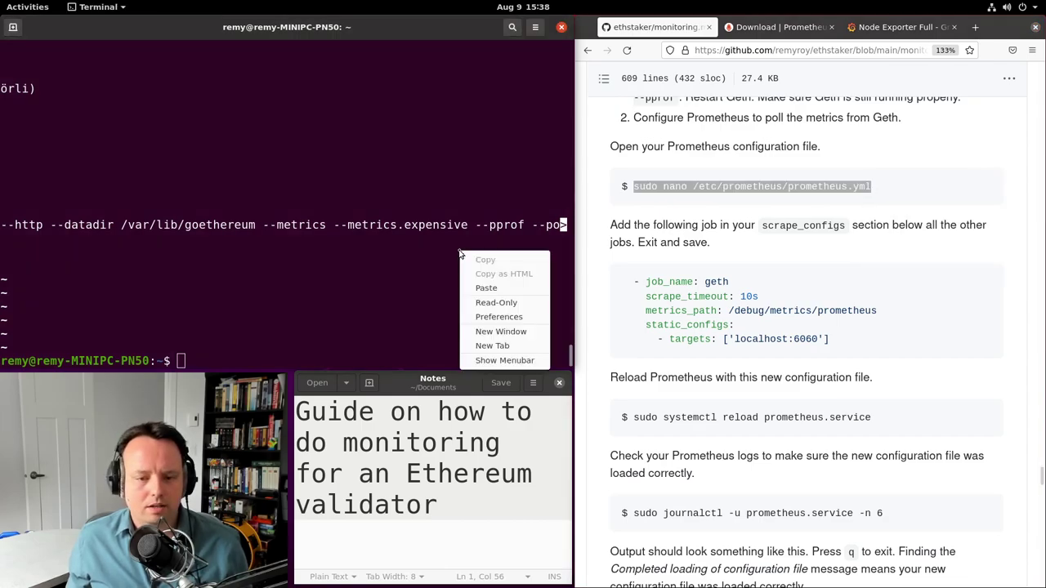
left_click(502, 288)
key("Return")
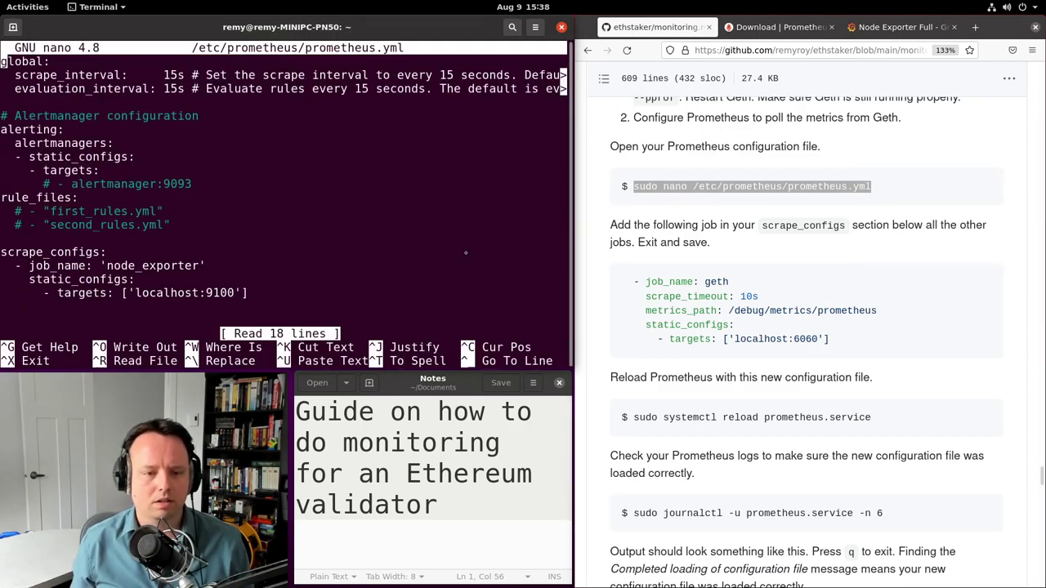
- Paste the guide's geth scrape job below the node_exporter targets line
key("Down")
key("Down")
key("Down")
key("Down")
key("Down")
key("Down")
key("Down")
key("Down")
key("Down")
key("Down")
key("Down")
key("Down")
key("Down")
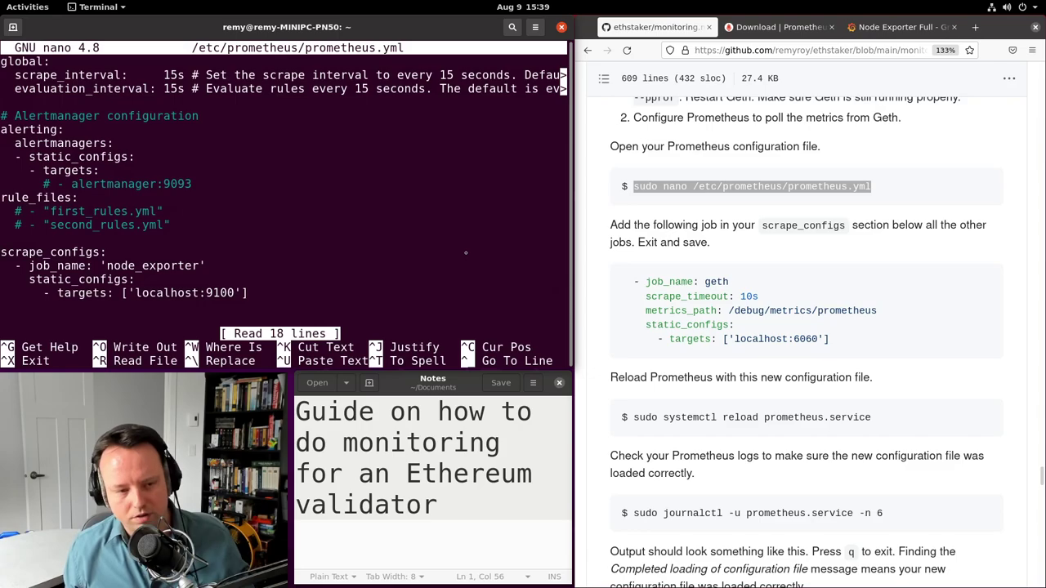
key("Down")
key("Down")
key("Down")
key("End")
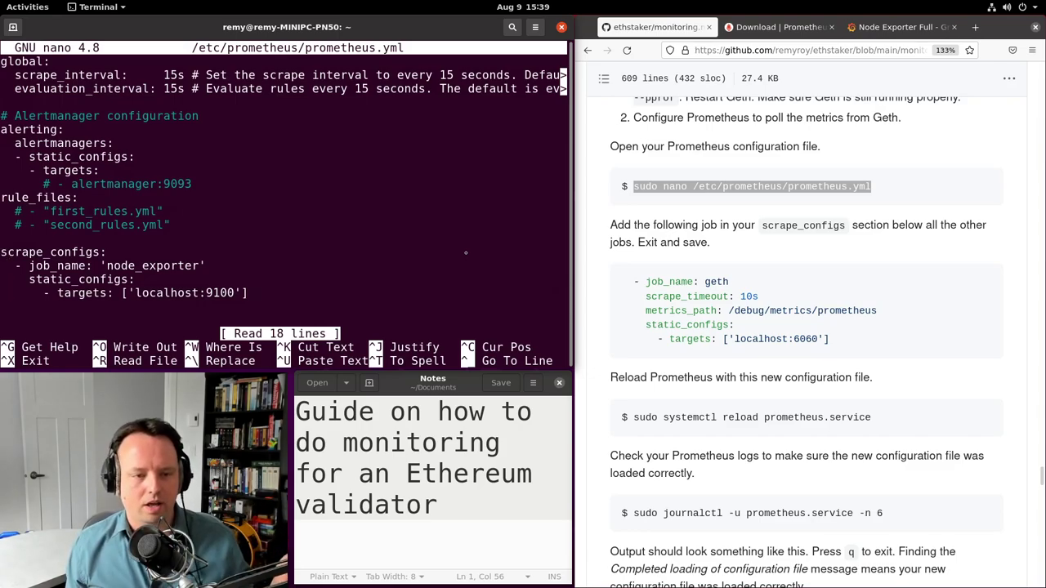
key("Return")
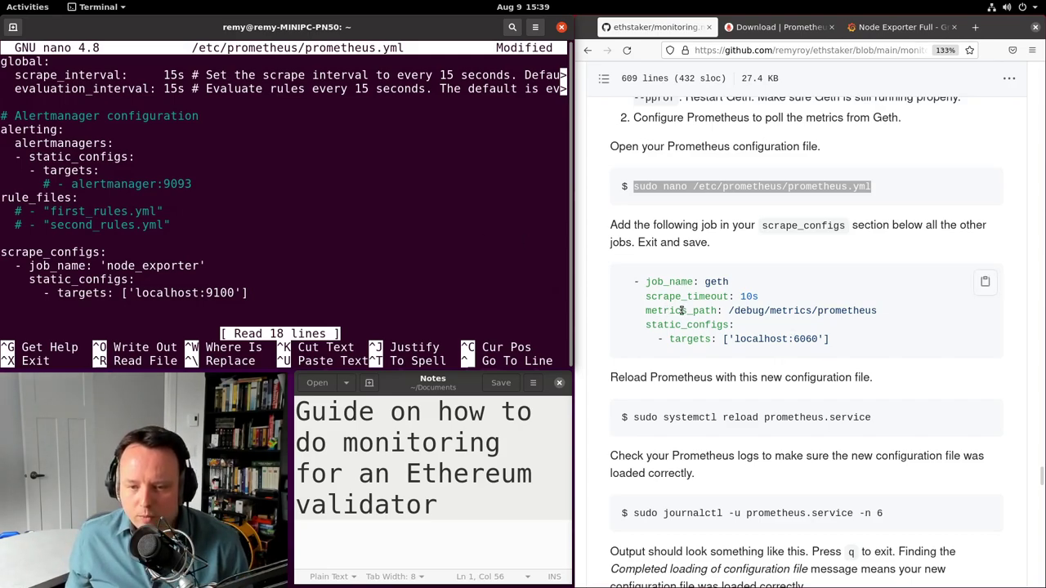
left_click_drag(822, 340, 616, 285)
left_click(685, 282)
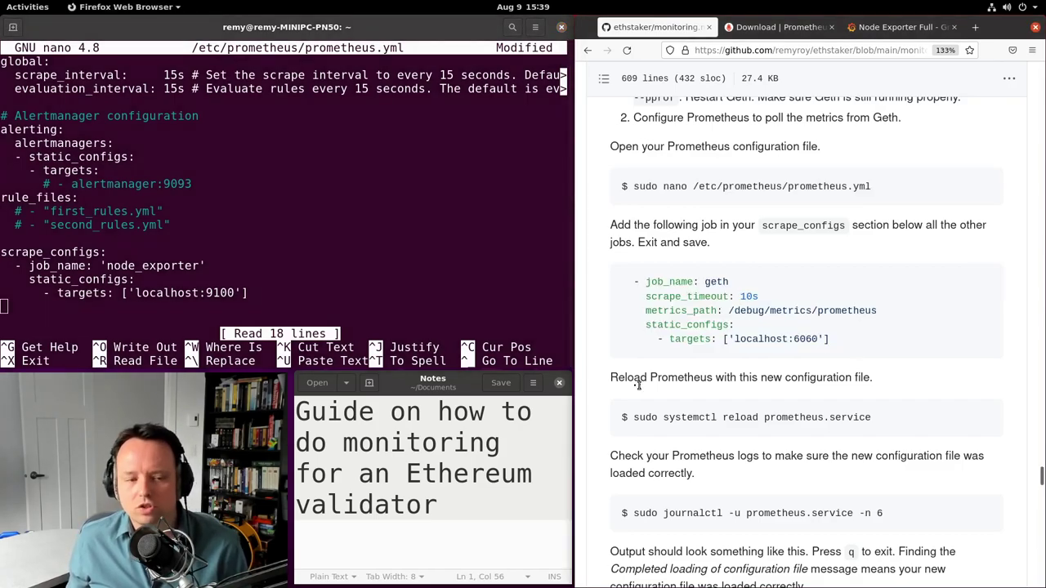
left_click(291, 245)
right_click(332, 239)
left_click(364, 274)
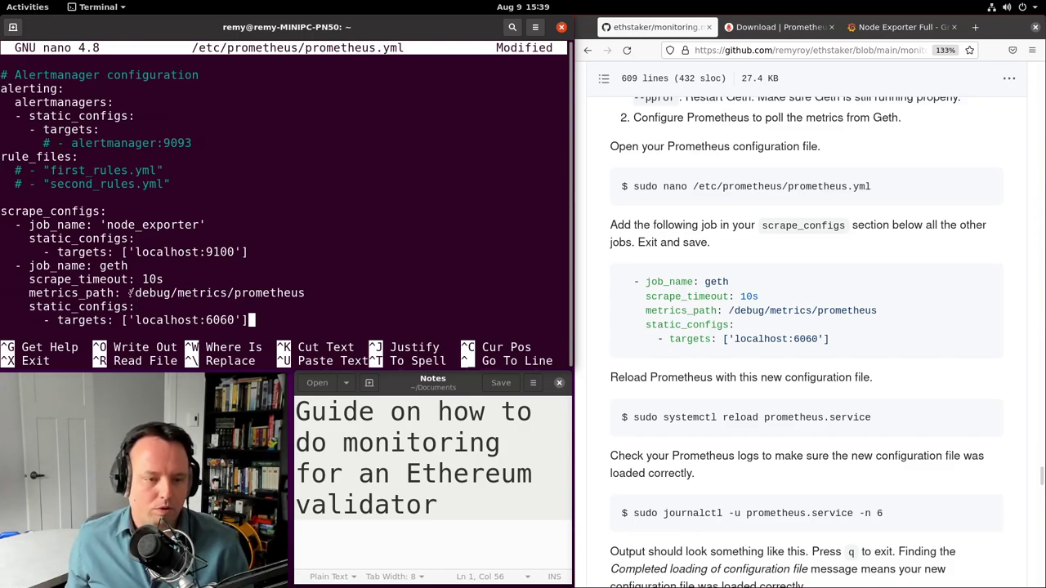
- Check the /debug/metrics/prometheus path and localhost:6060 target, then save prometheus.yml and exit nano
left_click_drag(129, 293, 306, 294)
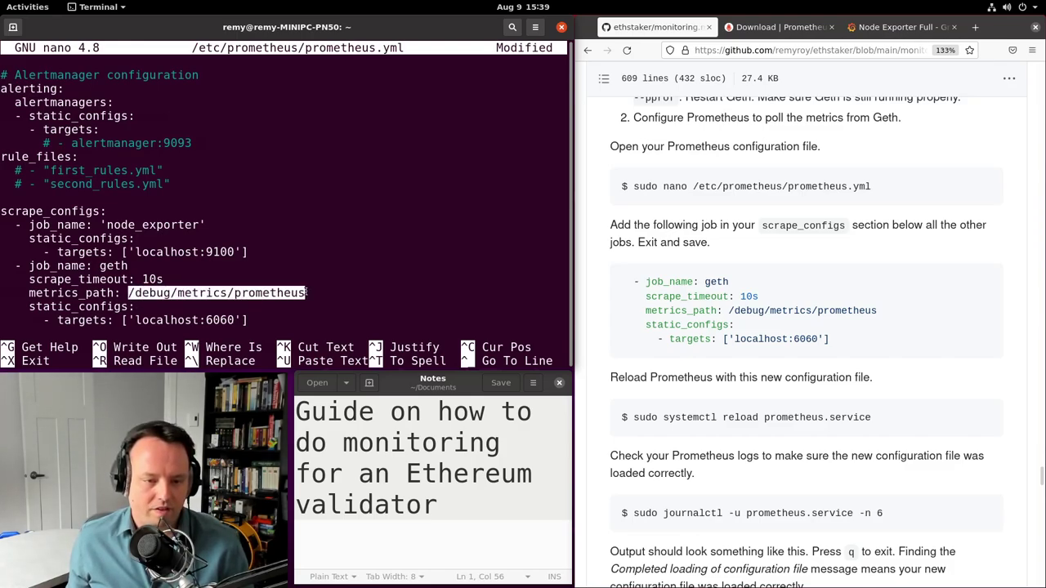
left_click(157, 319)
left_click_drag(206, 319, 235, 320)
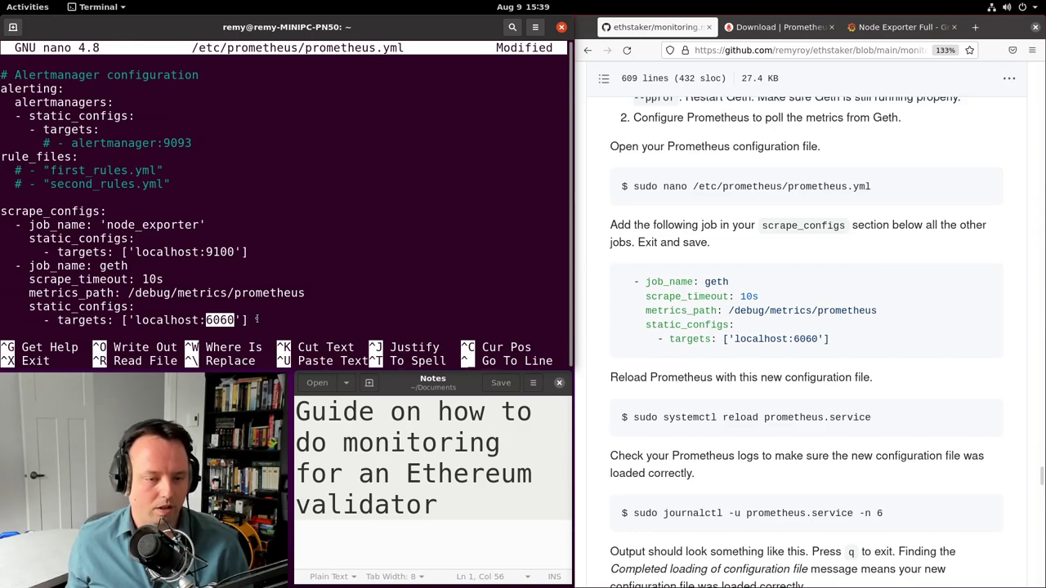
double_click(167, 320)
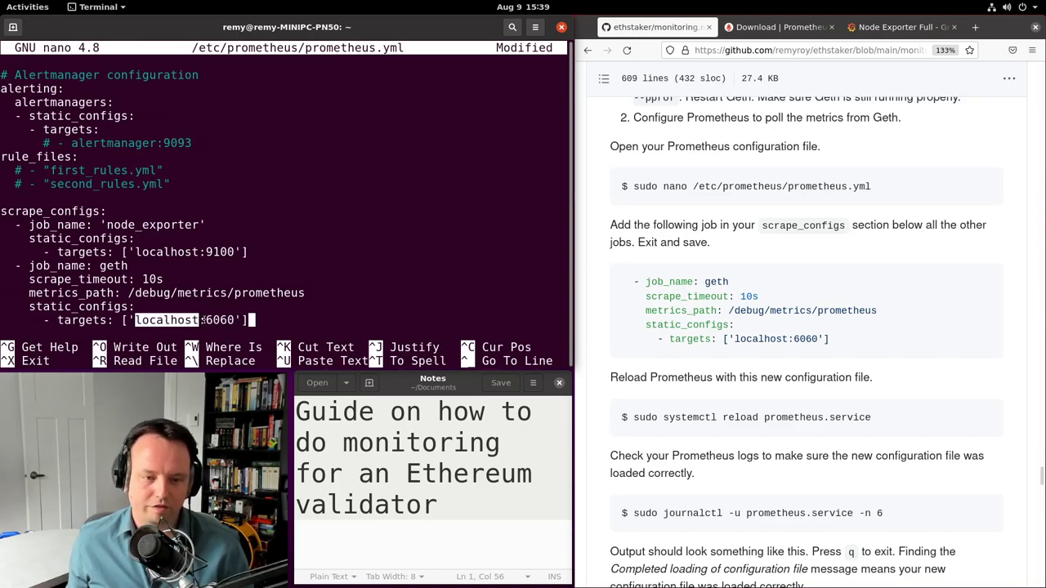
double_click(221, 320)
left_click(262, 317)
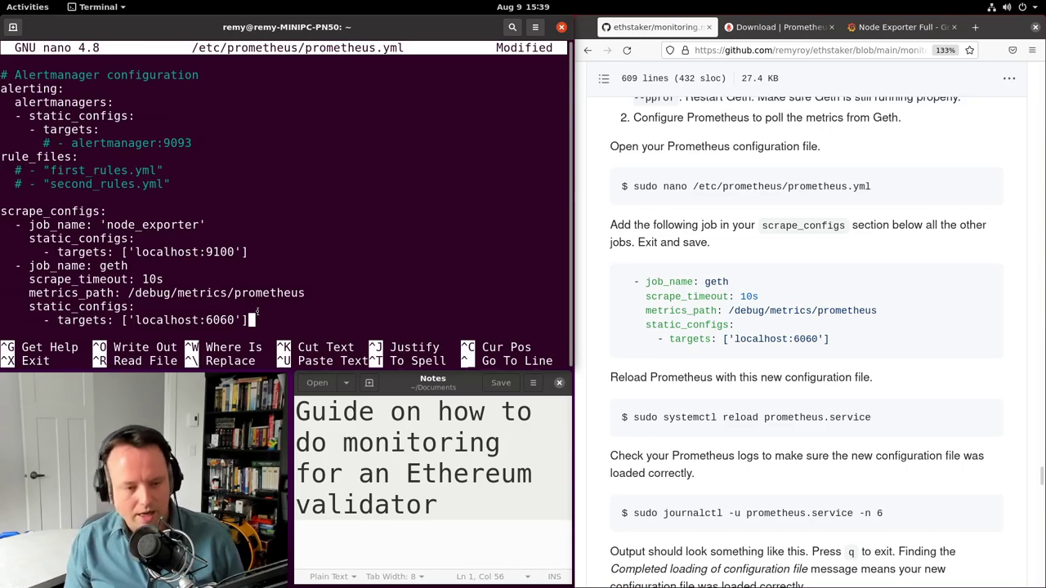
key("ctrl+x")
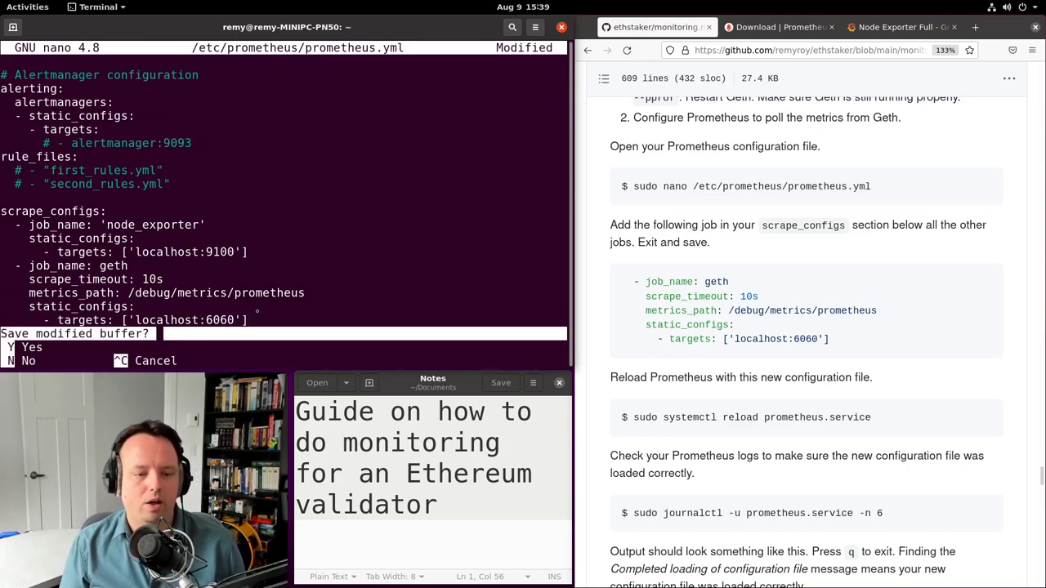
key("y")
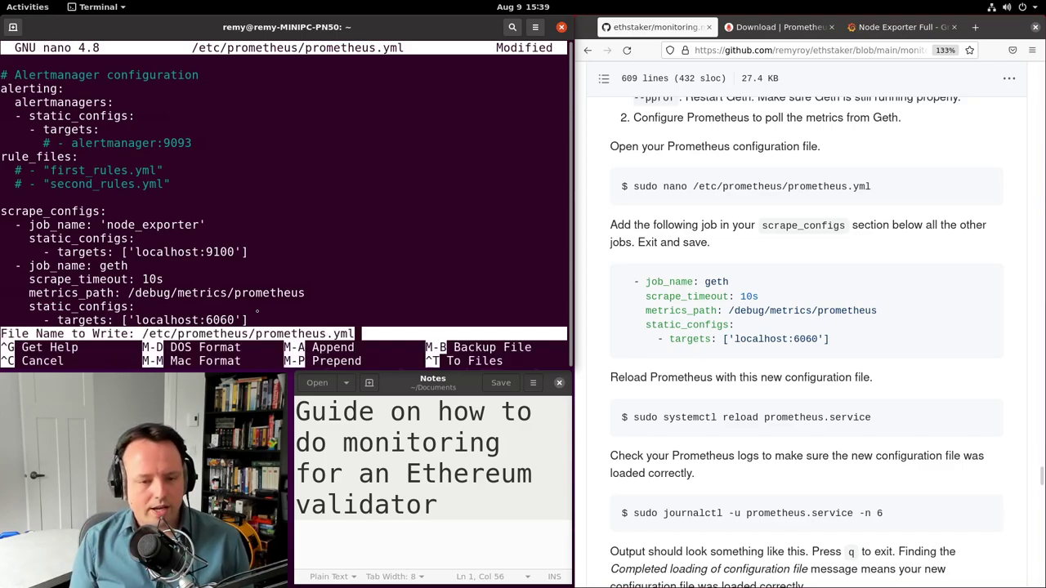
key("Return")
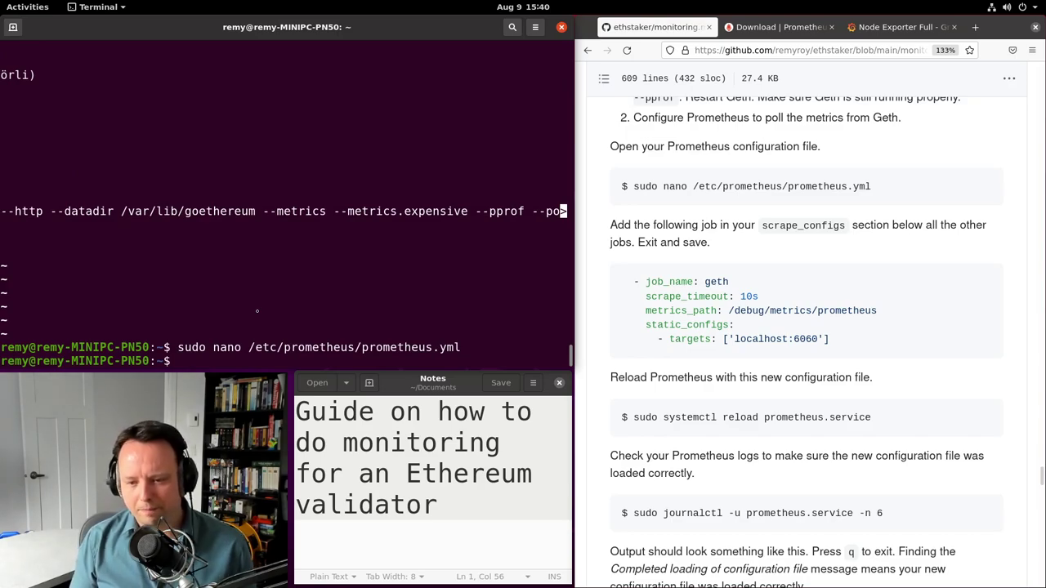
- Run 'sudo systemctl reload prometheus.service' copied from the guide
scroll(800, 373, "down", 2)
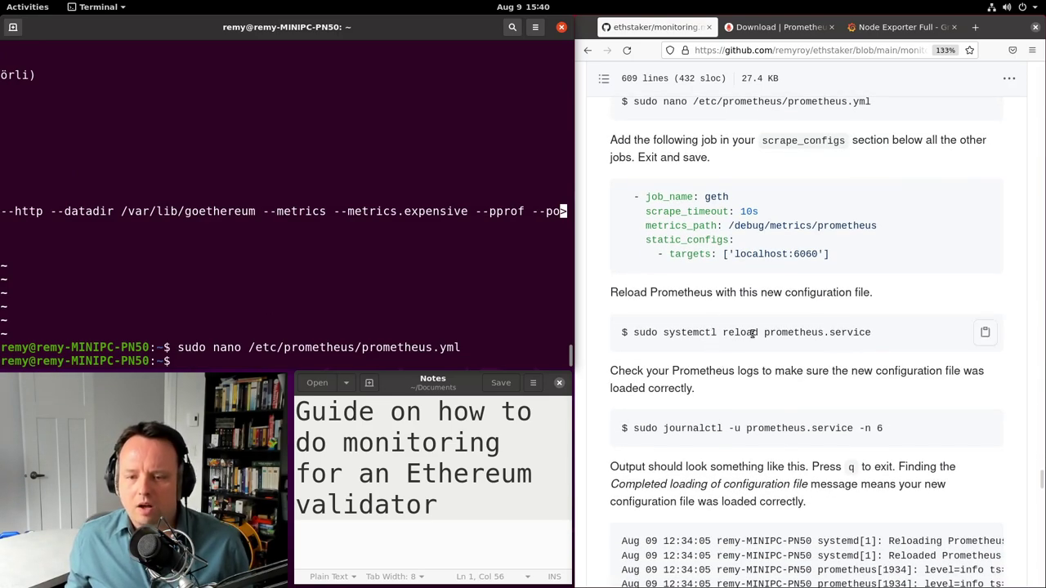
left_click_drag(890, 334, 634, 335)
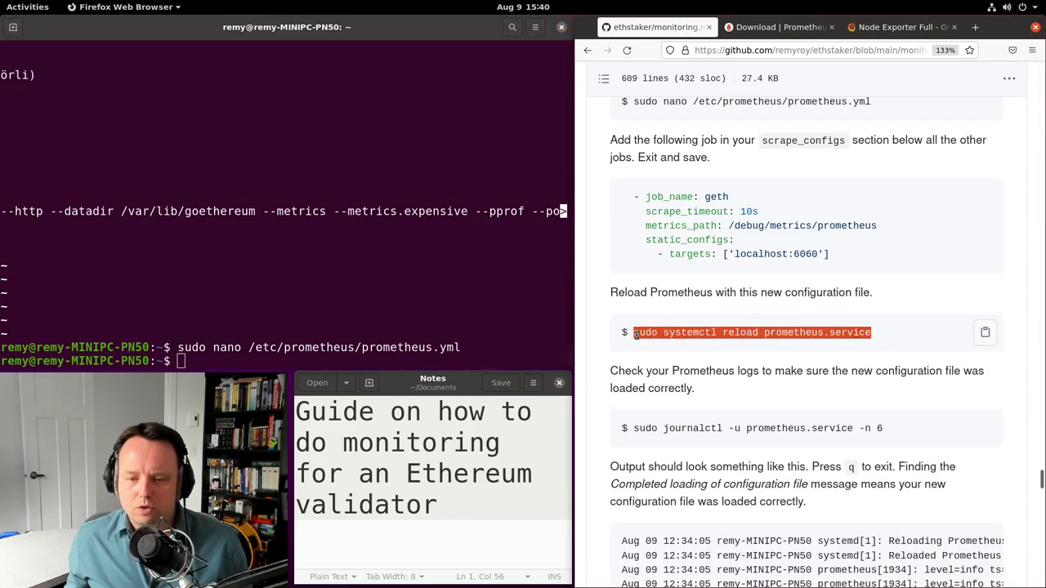
right_click(657, 338)
left_click(665, 345)
right_click(448, 304)
left_click(474, 339)
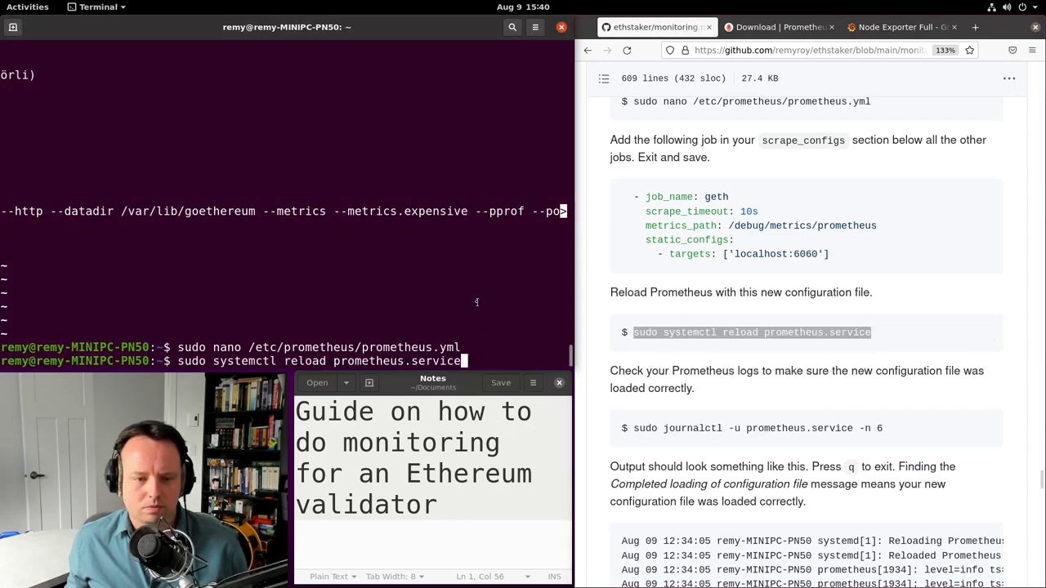
key("Return")
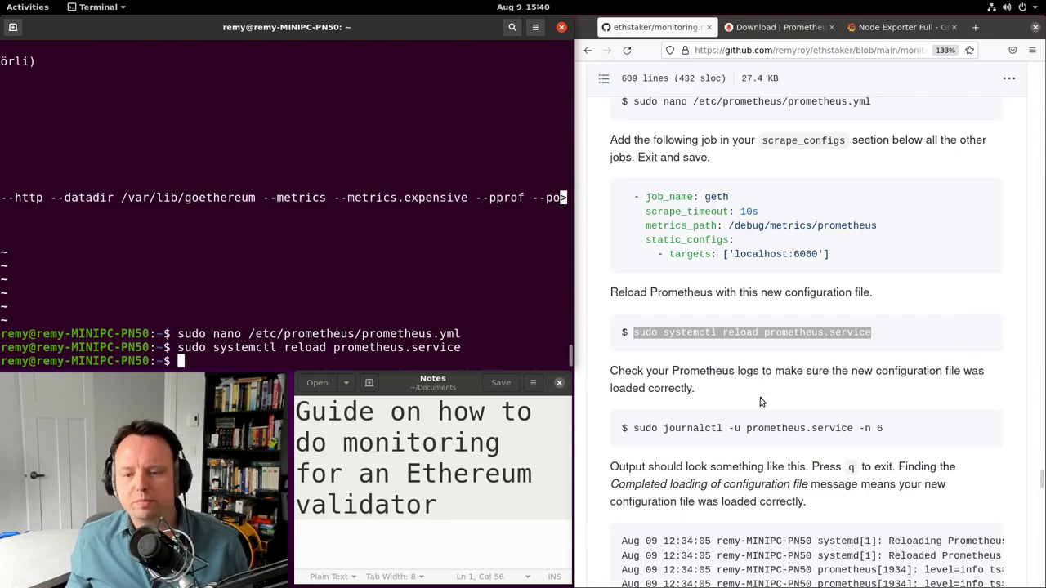
- Run 'sudo journalctl -u prometheus.service -n 6' and confirm 'Completed loading of configuration file'
scroll(782, 404, "down", 2)
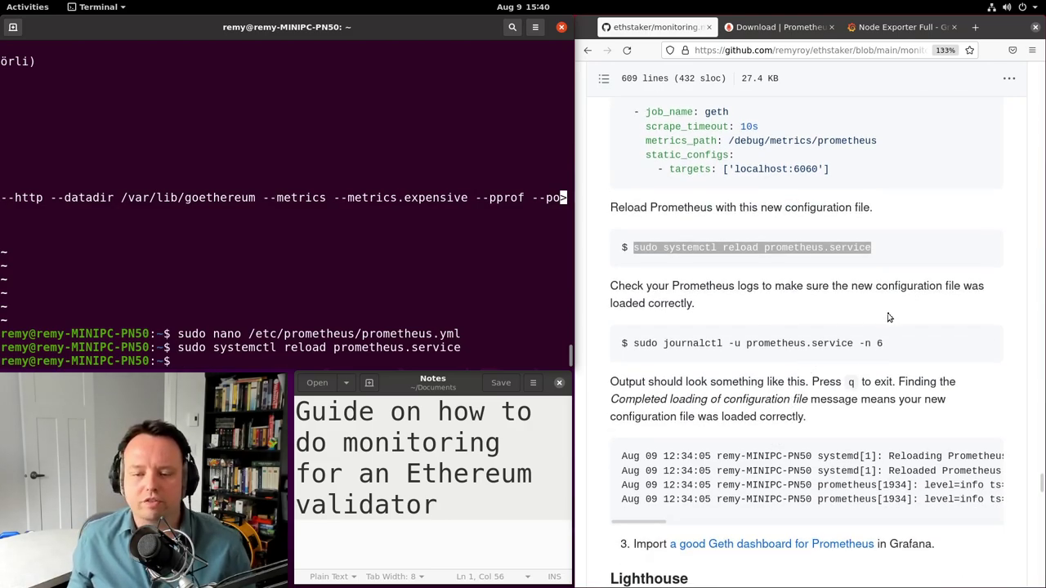
left_click_drag(886, 344, 634, 344)
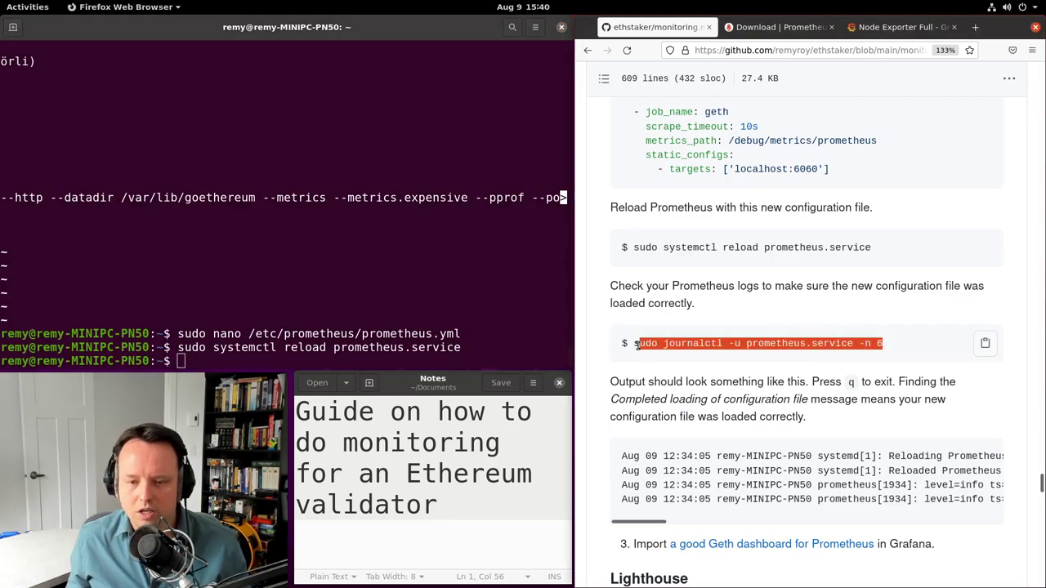
right_click(652, 344)
left_click(678, 354)
left_click(456, 291)
right_click(455, 290)
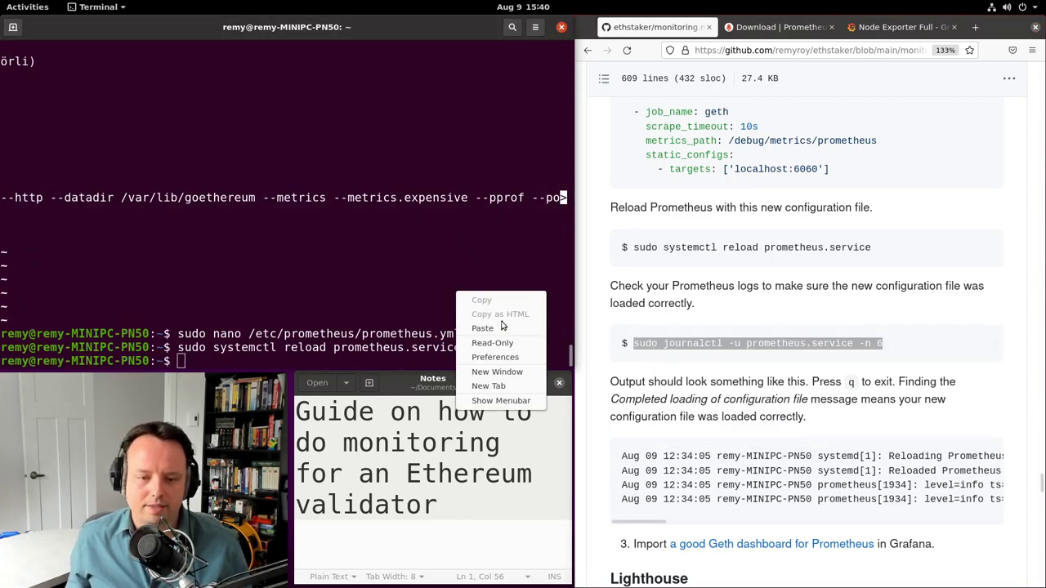
left_click(503, 326)
key("Return")
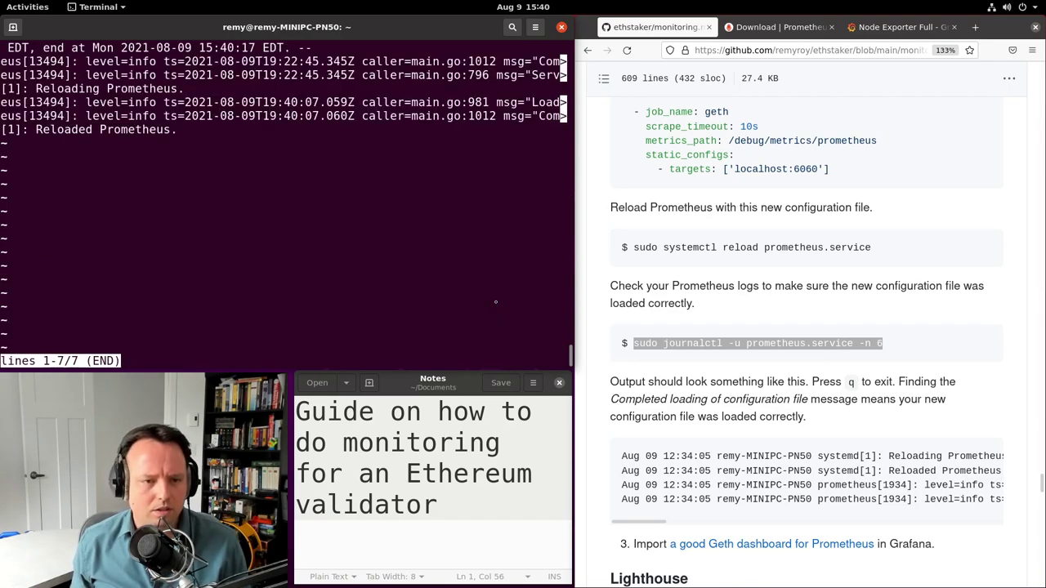
left_click_drag(36, 129, 167, 129)
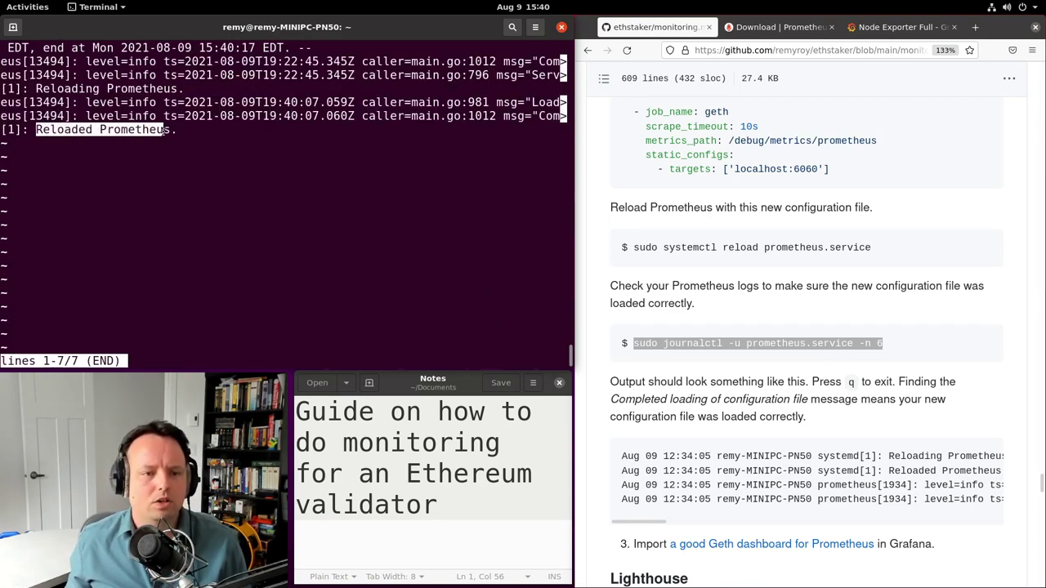
left_click(305, 198)
key("Right")
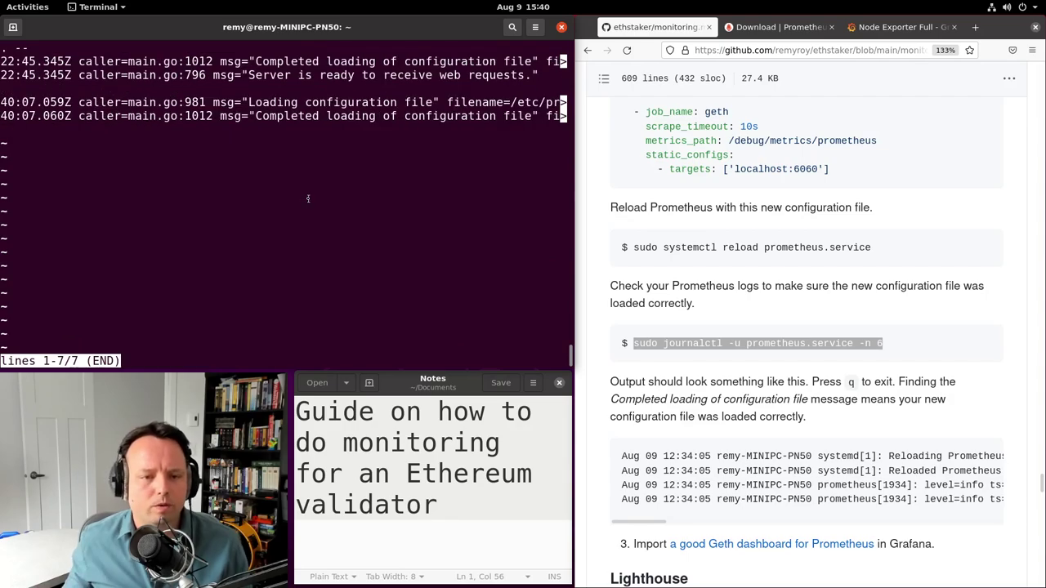
left_click_drag(256, 116, 536, 117)
left_click(508, 229)
key("q")
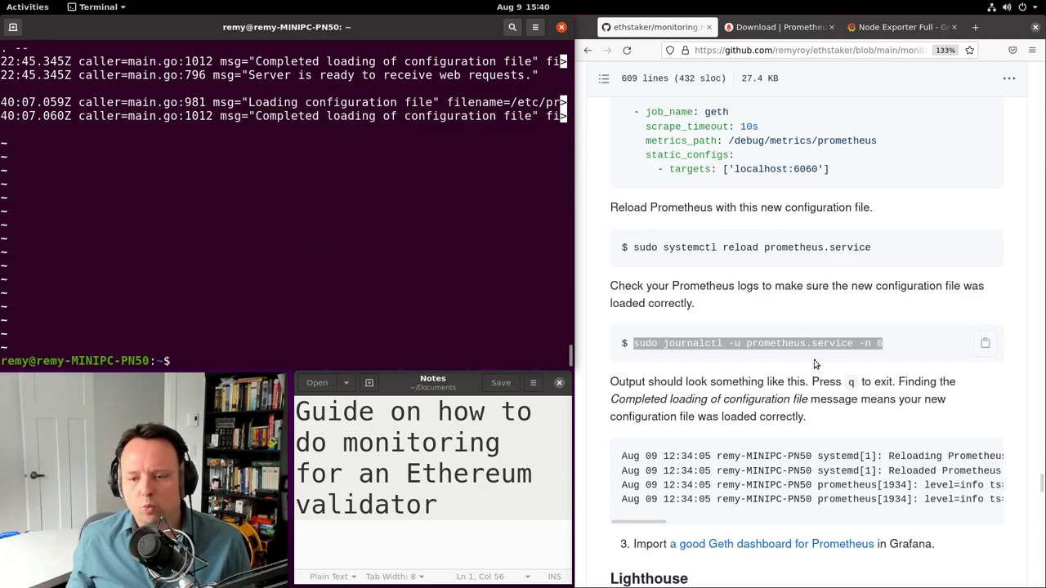
left_click(791, 377)
scroll(884, 418, "down", 4)
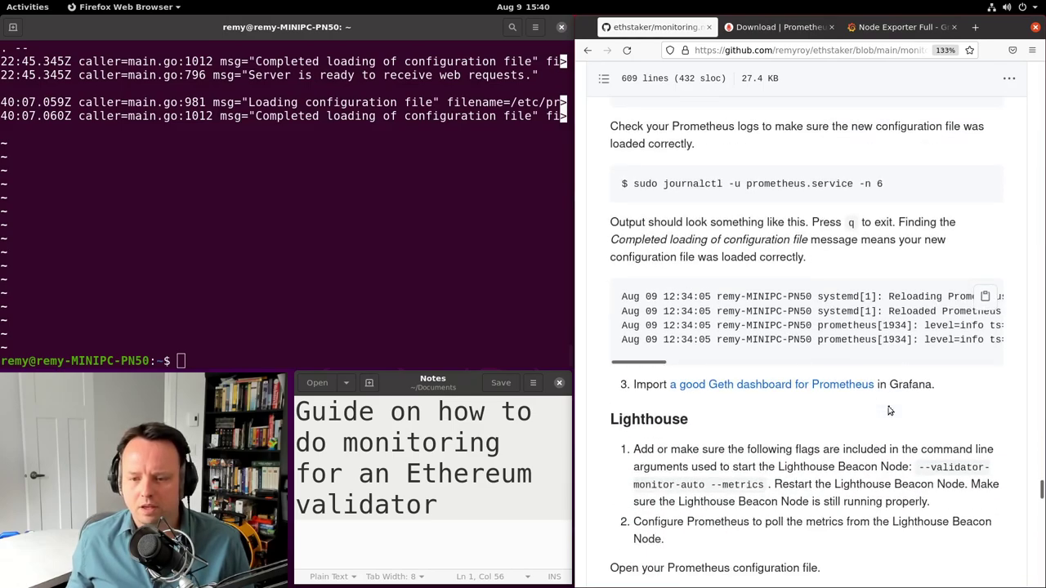
scroll(798, 433, "down", 2)
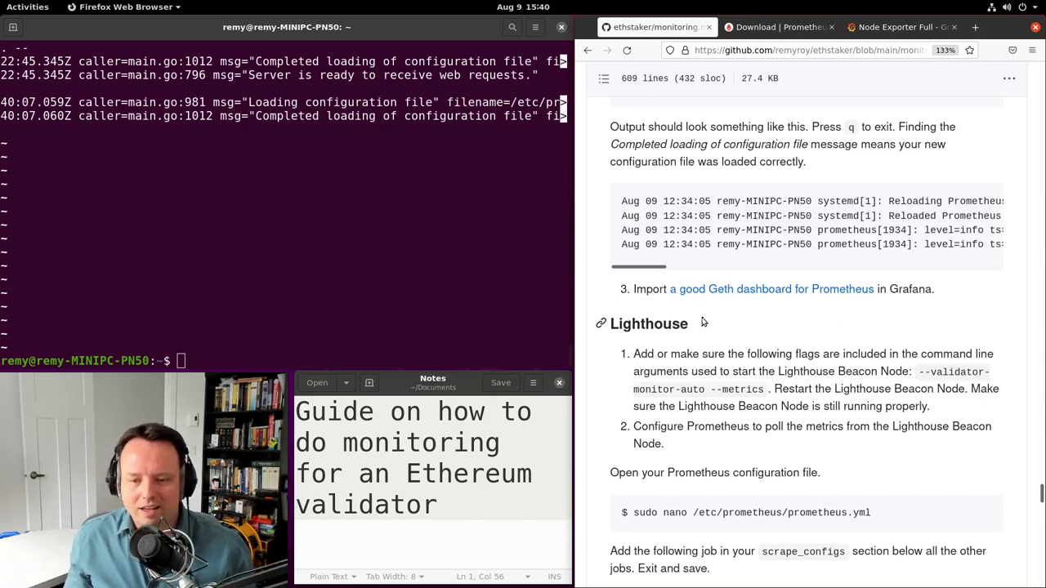
left_click_drag(702, 320, 678, 291)
left_click(739, 338)
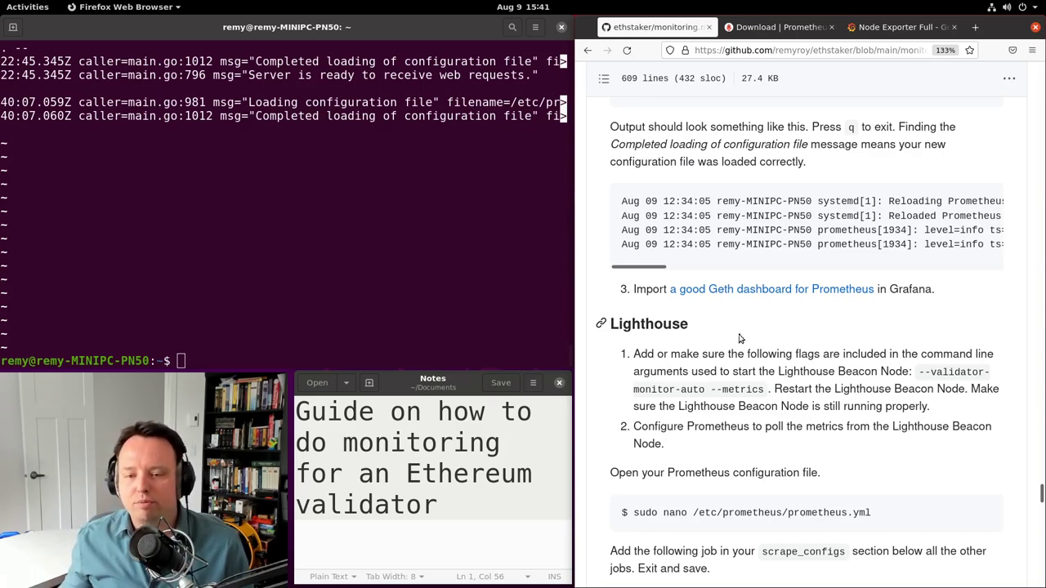
- Open the guide's Geth dashboard JSON in a new tab and copy all of it
middle_click(815, 294)
left_click(731, 27)
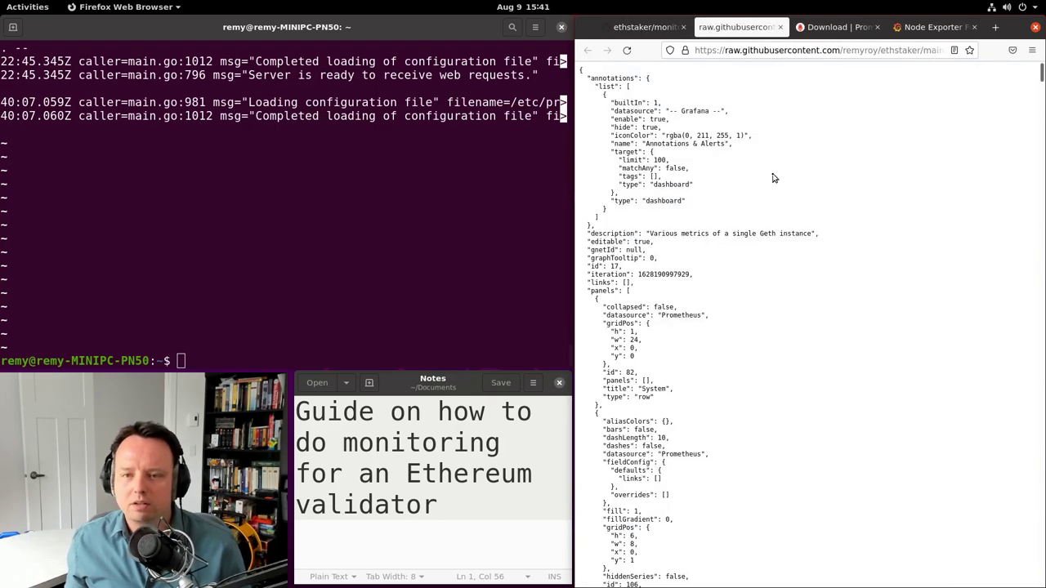
key("ctrl+a")
right_click(633, 126)
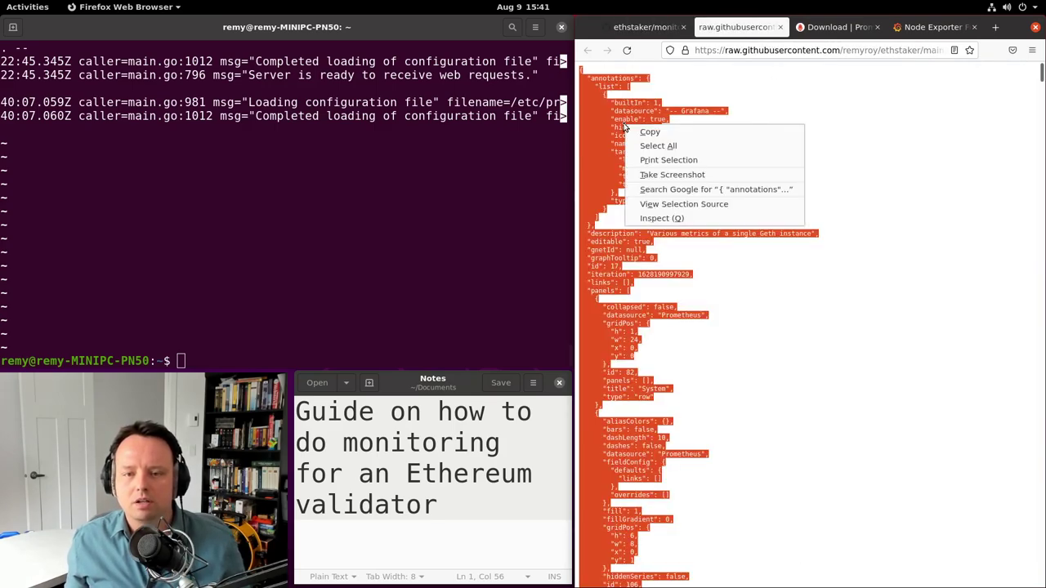
left_click(635, 131)
- Save the Node Exporter Full dashboard, then import the pasted Geth dashboard JSON in Grafana
left_click(932, 27)
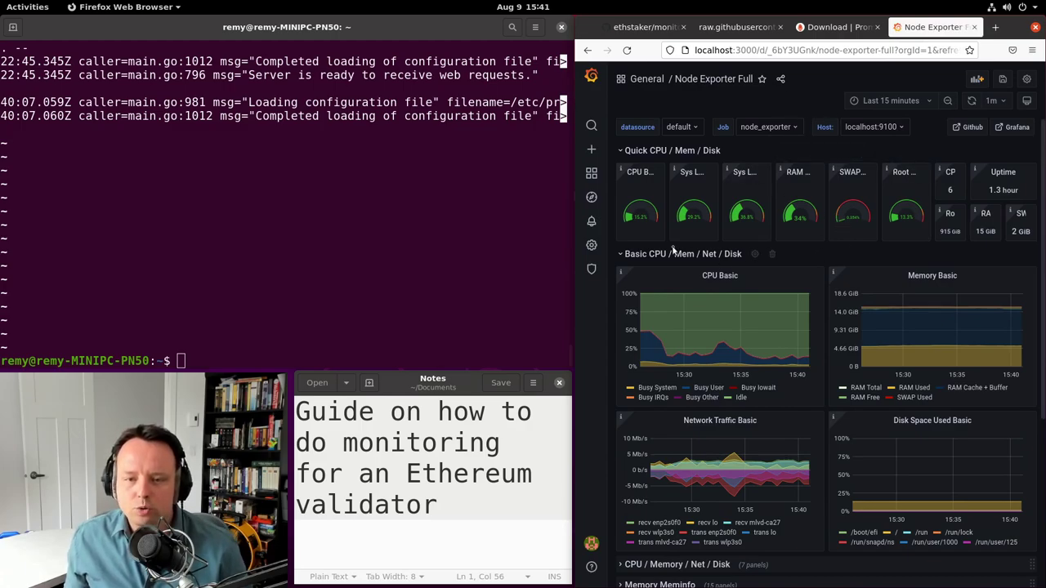
mouse_move(590, 151)
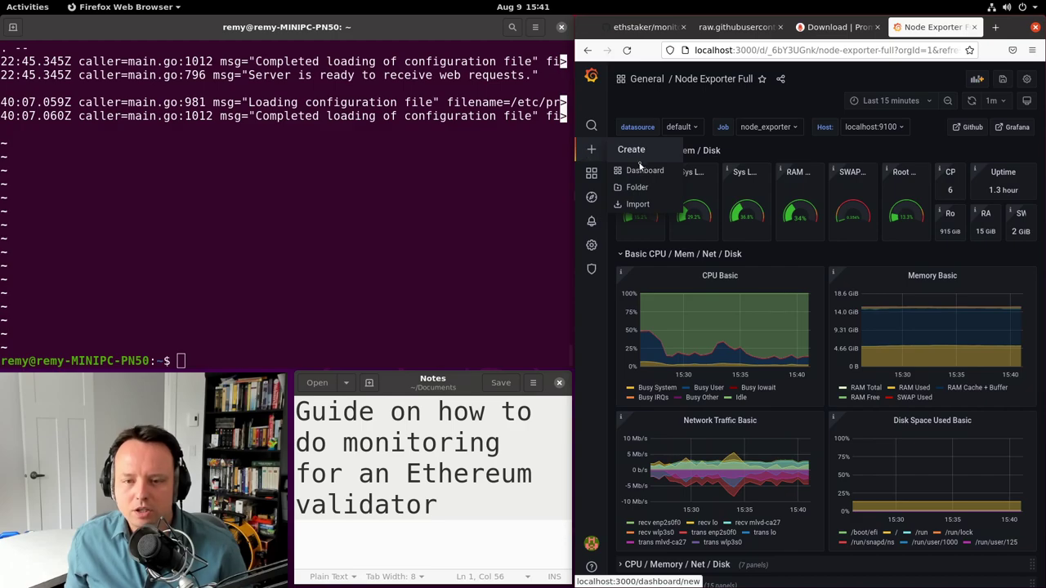
left_click(636, 205)
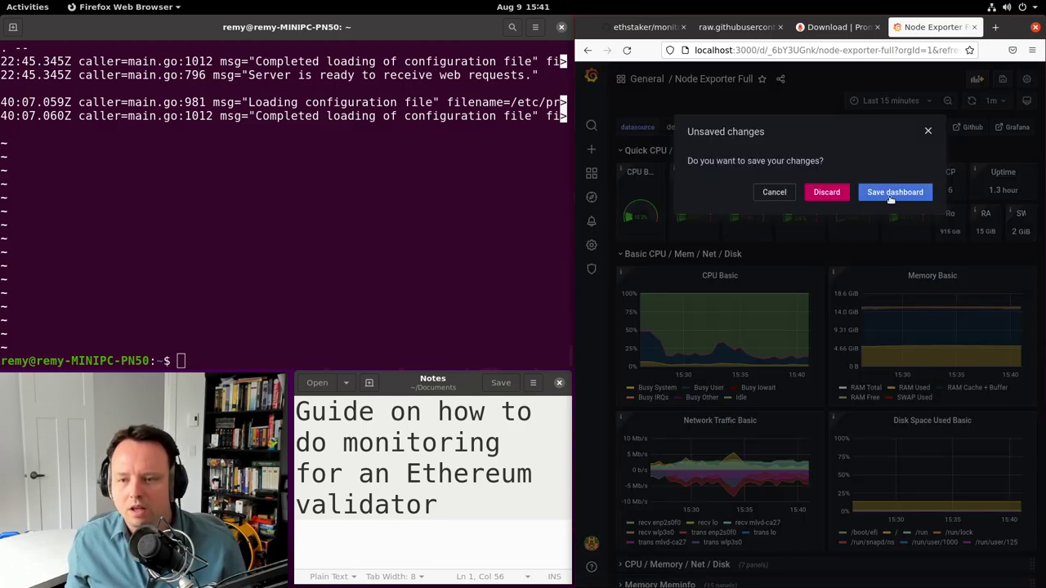
left_click(891, 196)
left_click(915, 256)
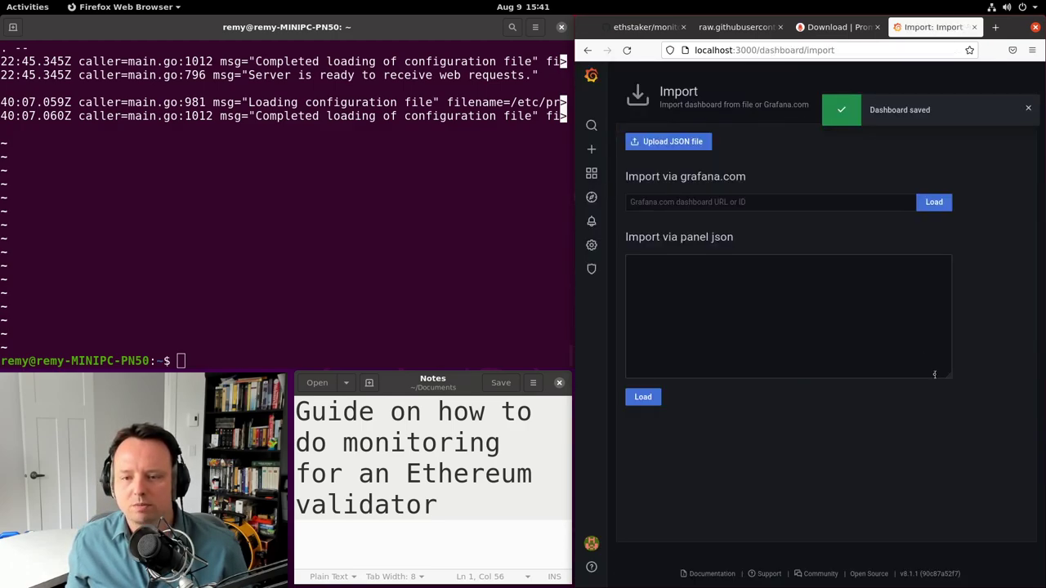
key("ctrl+v")
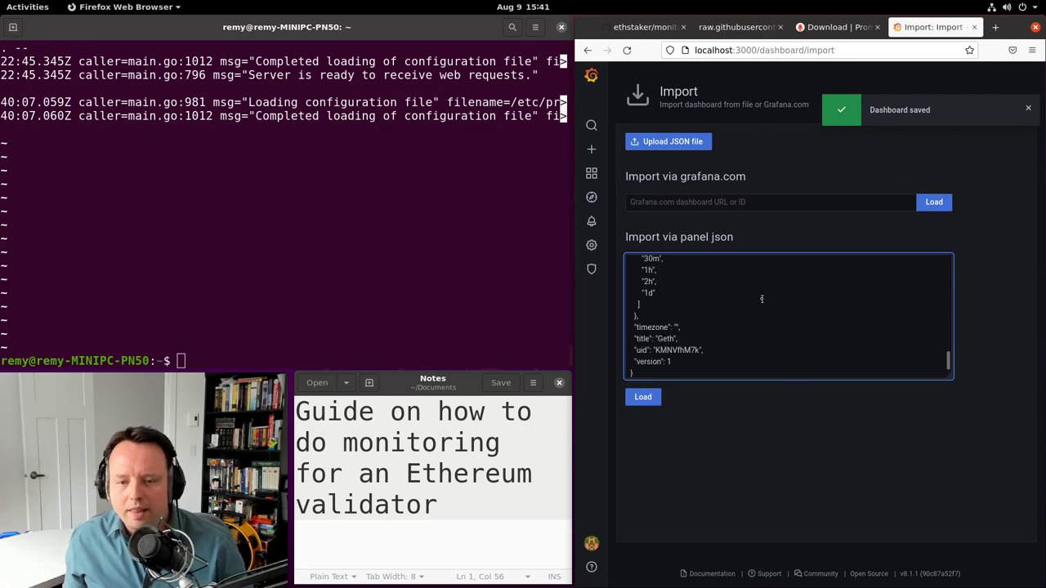
left_click(643, 397)
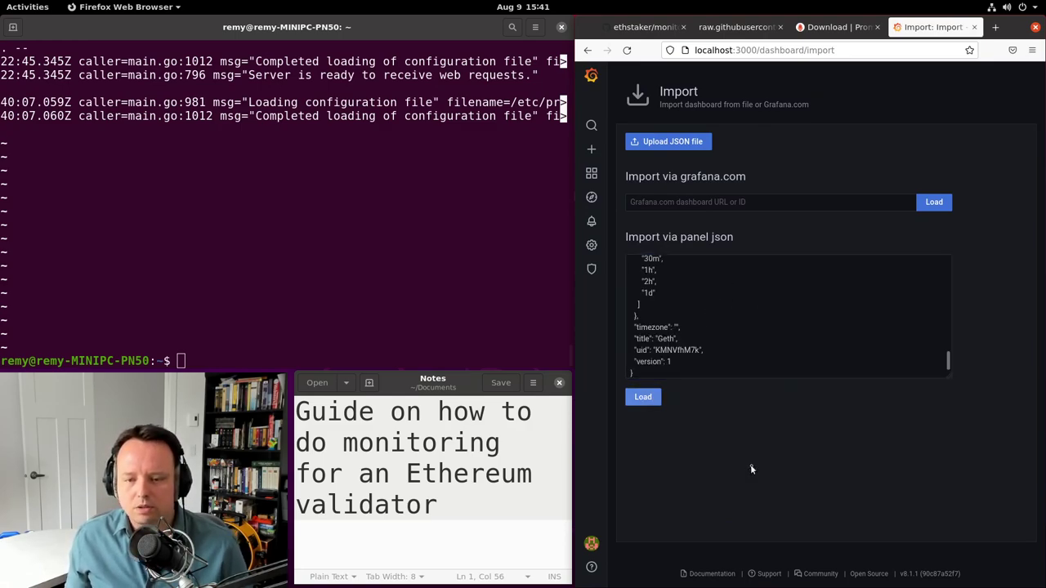
left_click(654, 318)
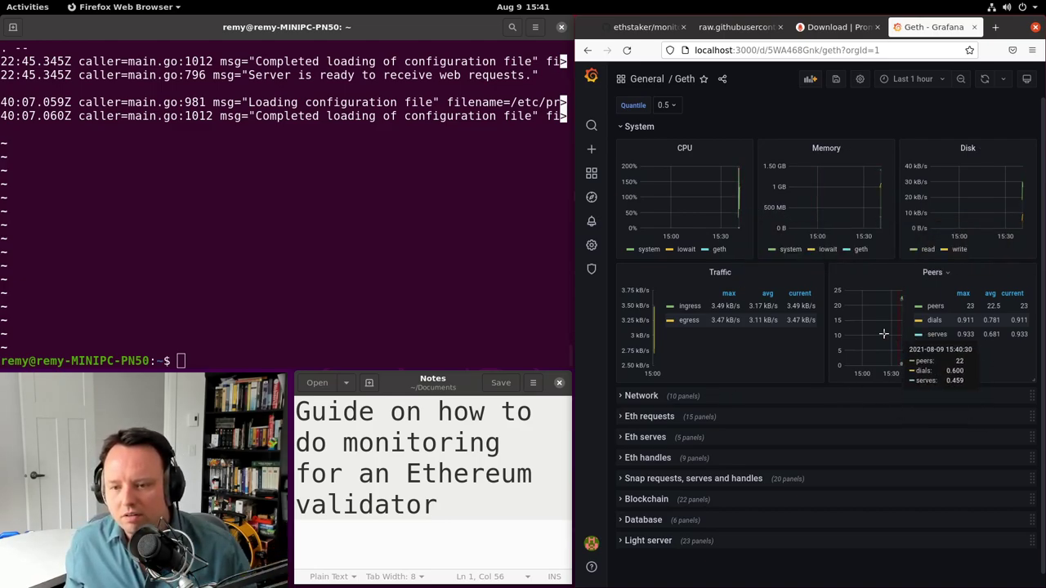
- View the Peers panel alone with the time range set to Last 15 minutes
left_click(949, 274)
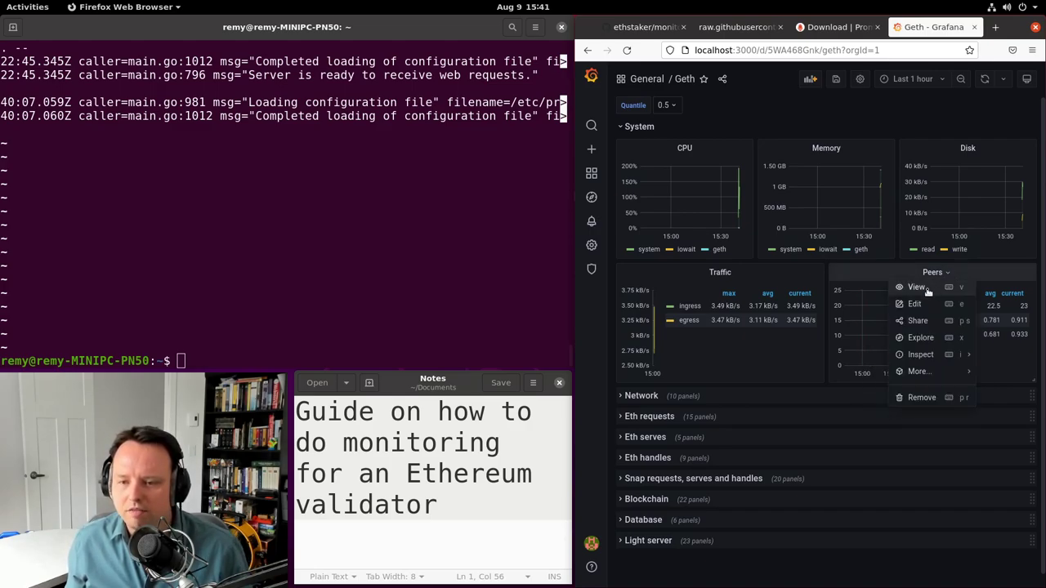
left_click(914, 287)
left_click(912, 79)
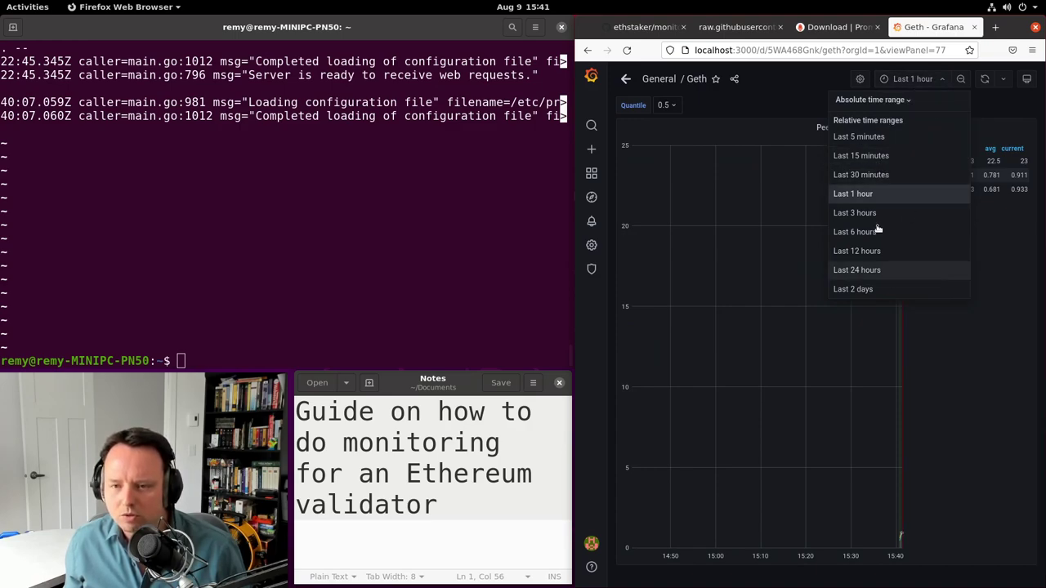
left_click(858, 156)
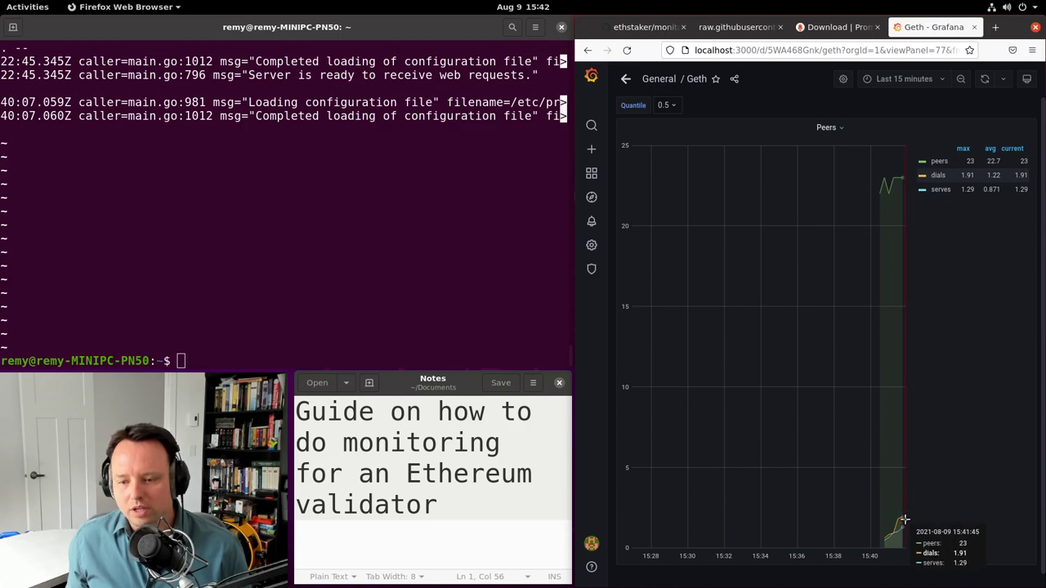
- Back on the full Geth dashboard, expand the Blockchain row to see chain head and pool stats
left_click(625, 78)
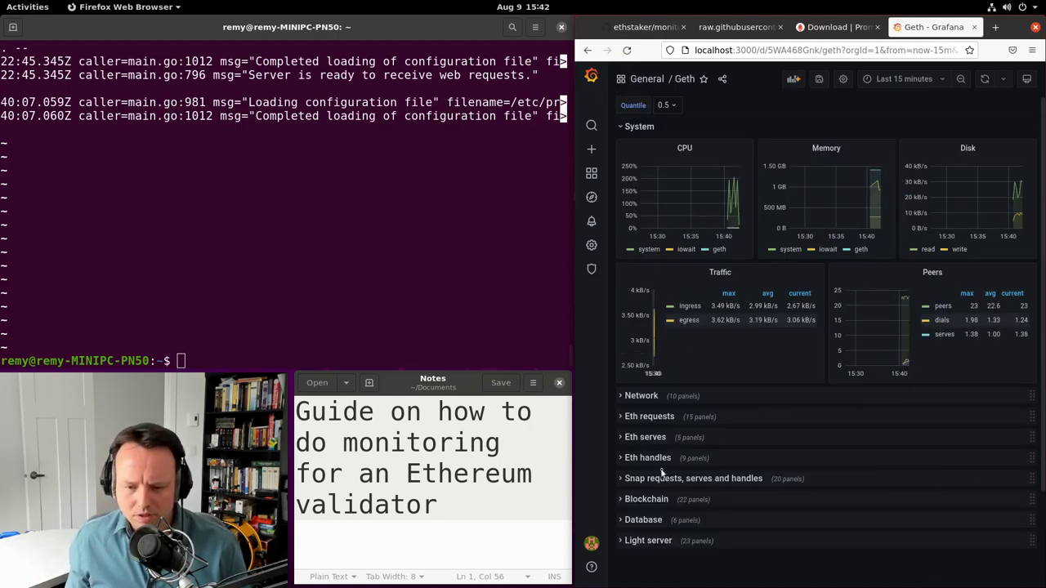
left_click(636, 500)
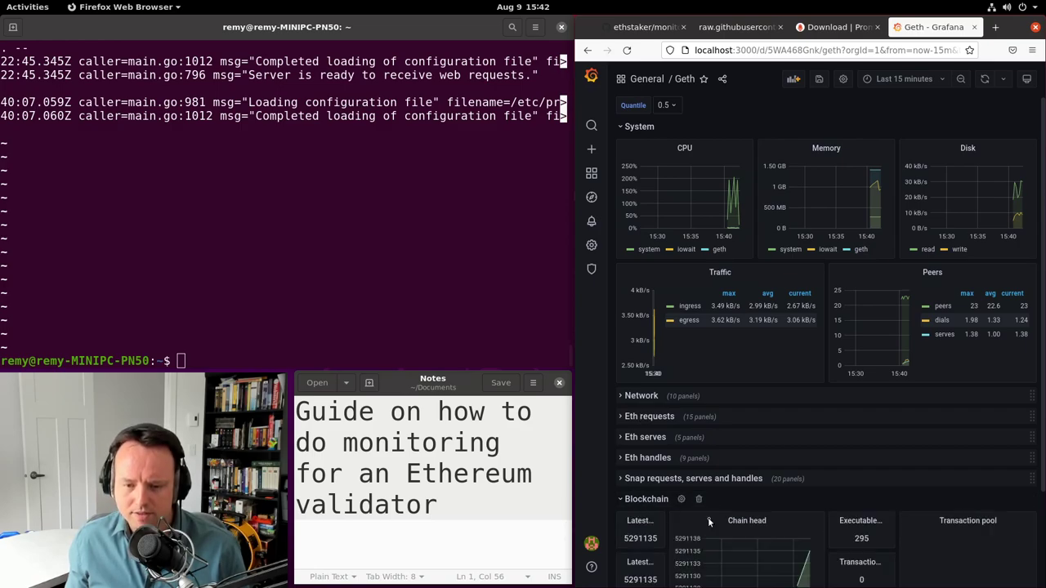
scroll(845, 433, "down", 3)
scroll(924, 449, "down", 1)
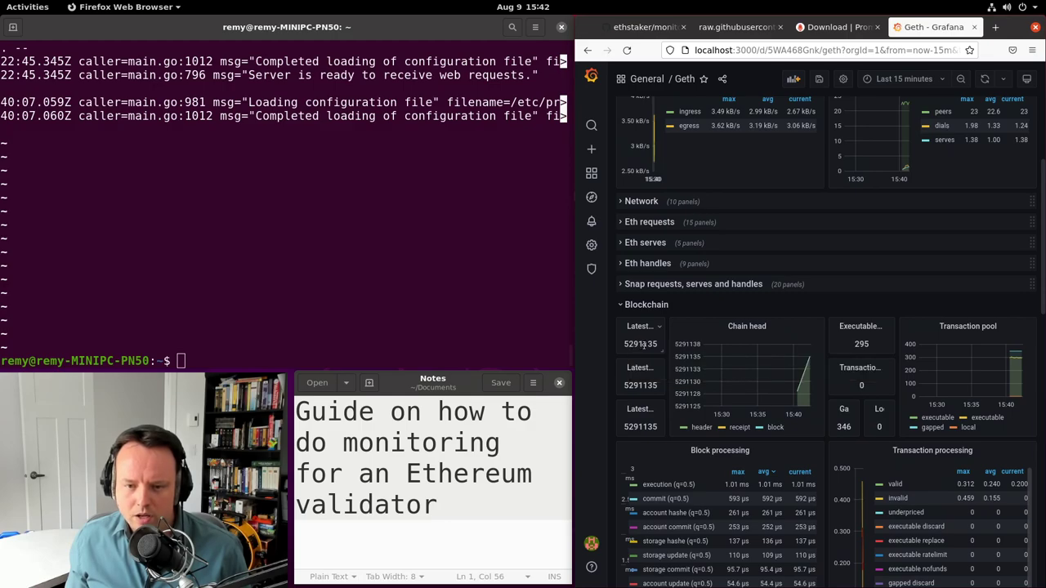
- Open goerli.etherscan.io in a new tab next to the Geth dashboard
left_click(996, 27)
type("goer")
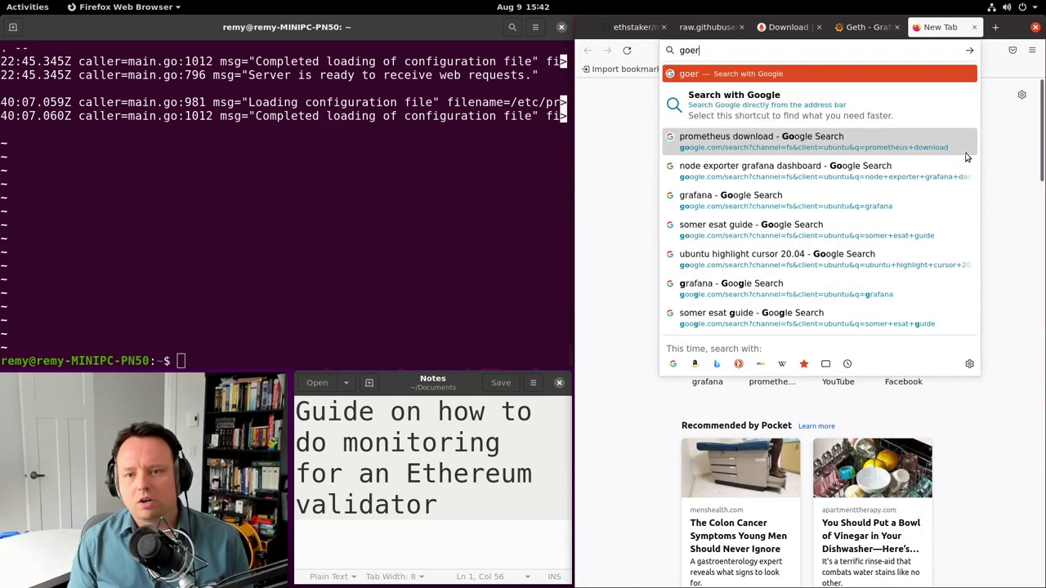
type("li.etherscan.io")
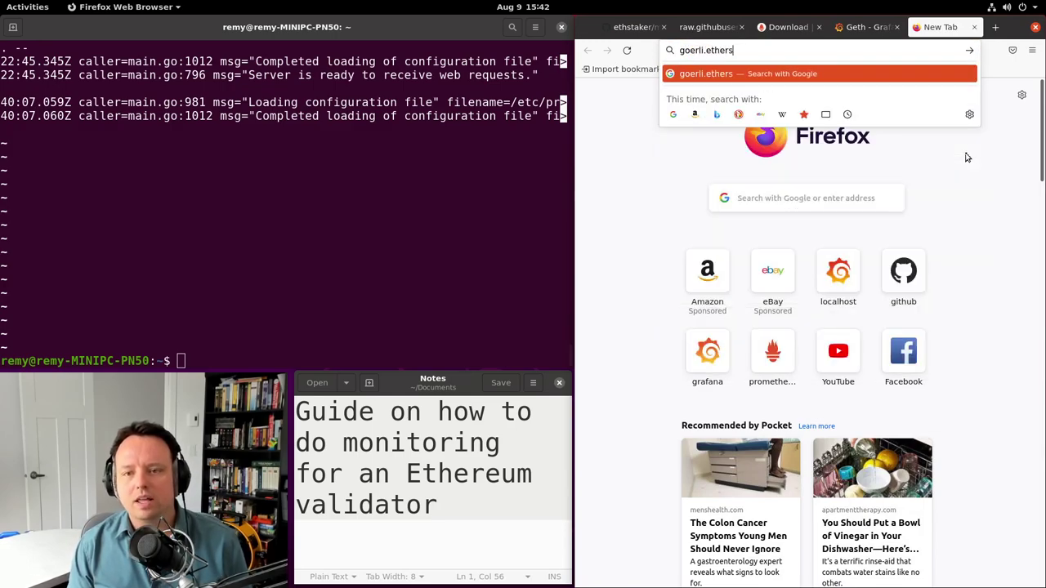
key("Return")
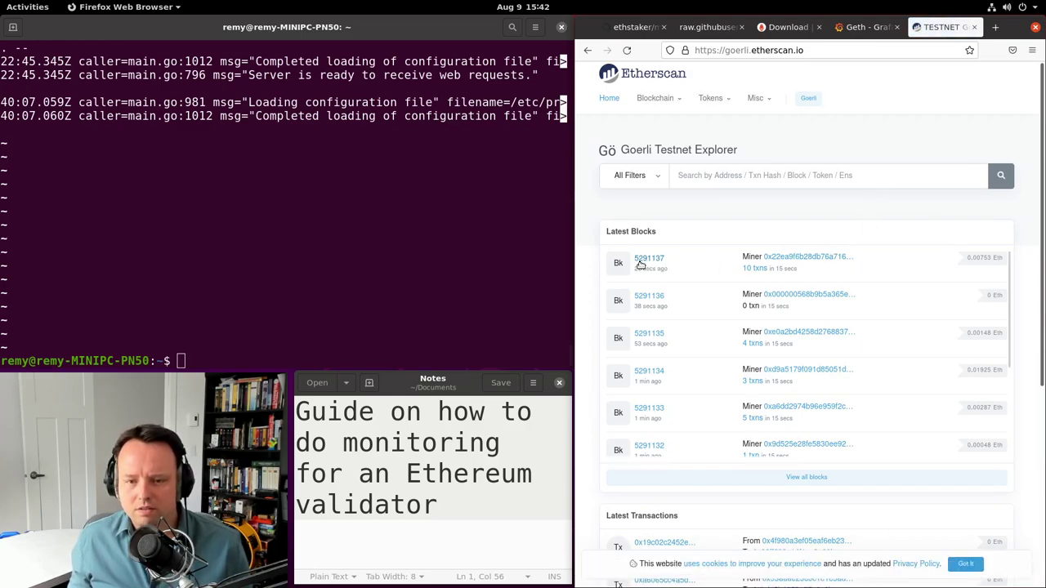
left_click(633, 27)
left_click(697, 30)
left_click(867, 27)
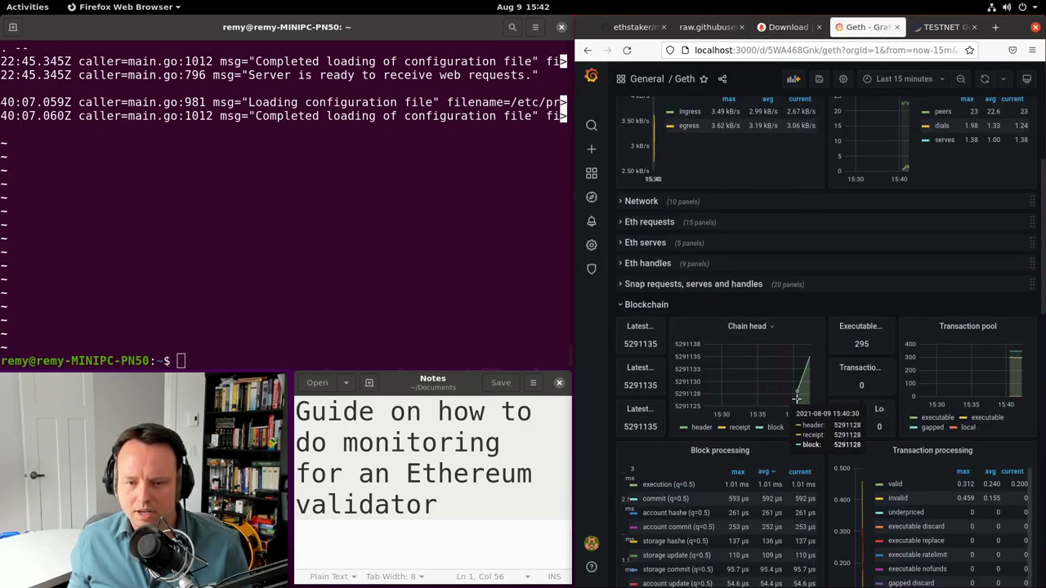
left_click(943, 26)
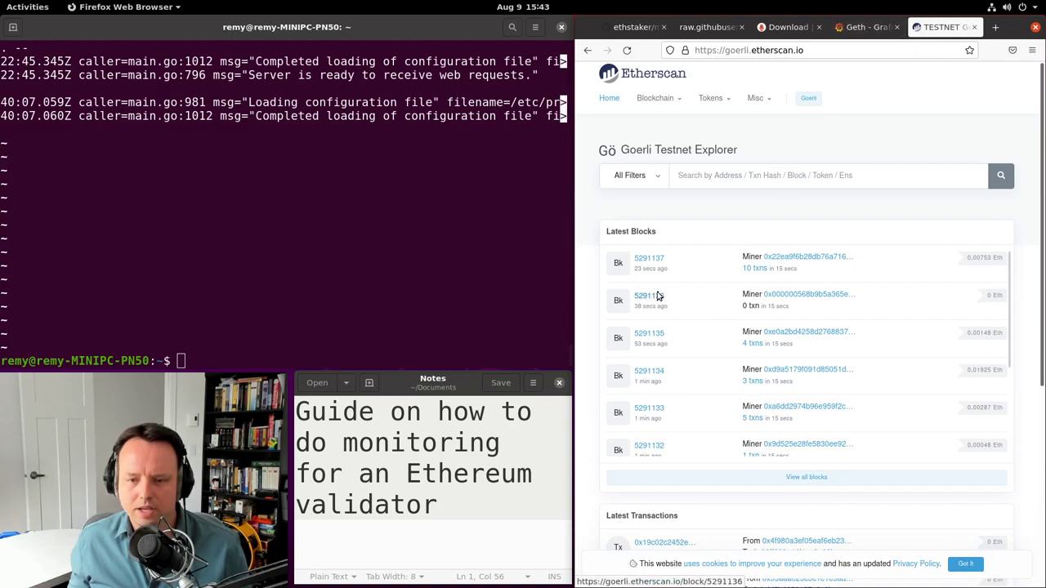
- Refresh both views to compare latest block 5291139 with chain head 5291138, then close the explorer
left_click(866, 27)
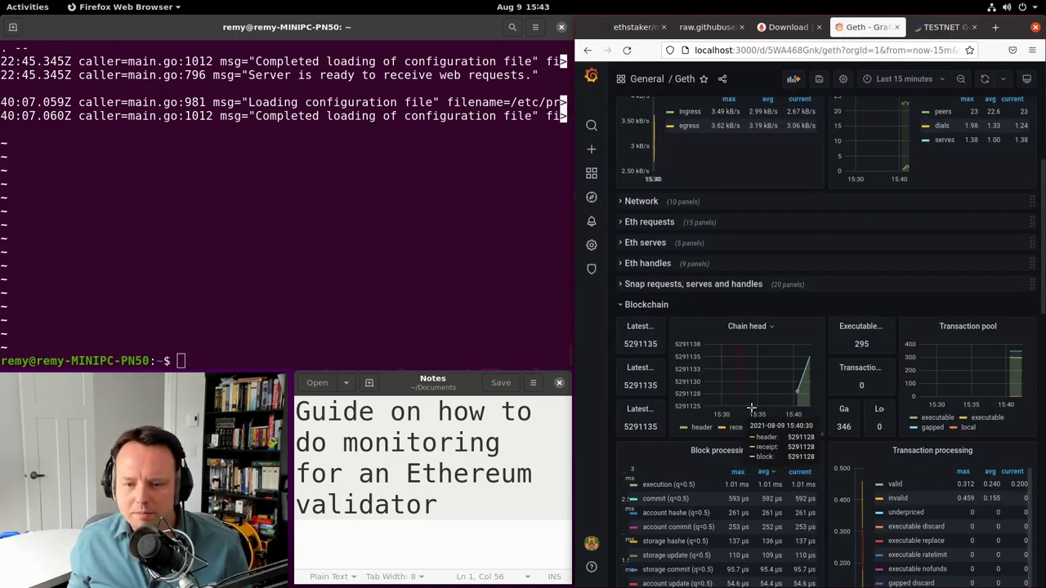
left_click(985, 78)
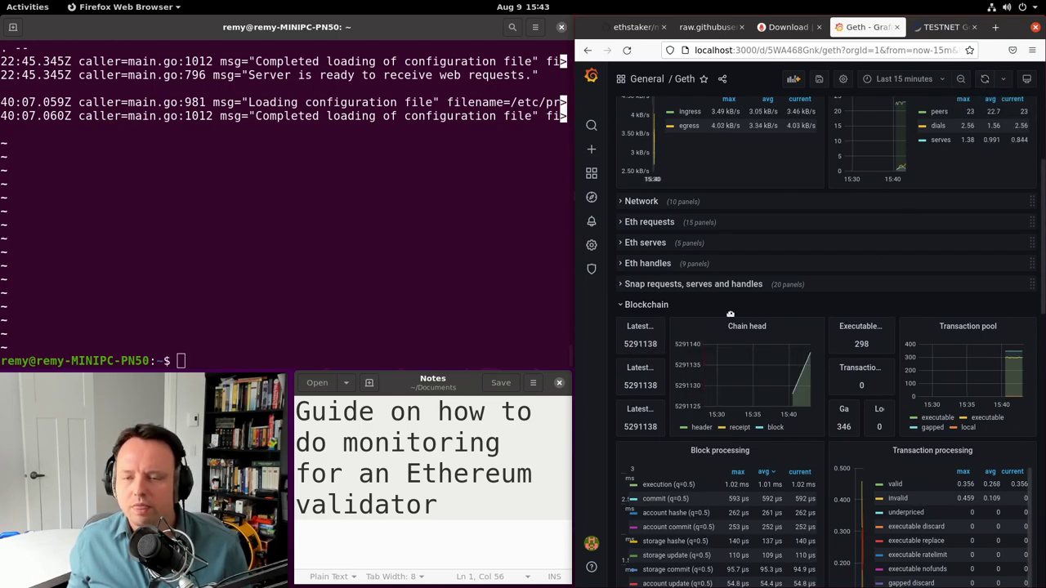
left_click(939, 27)
left_click(627, 49)
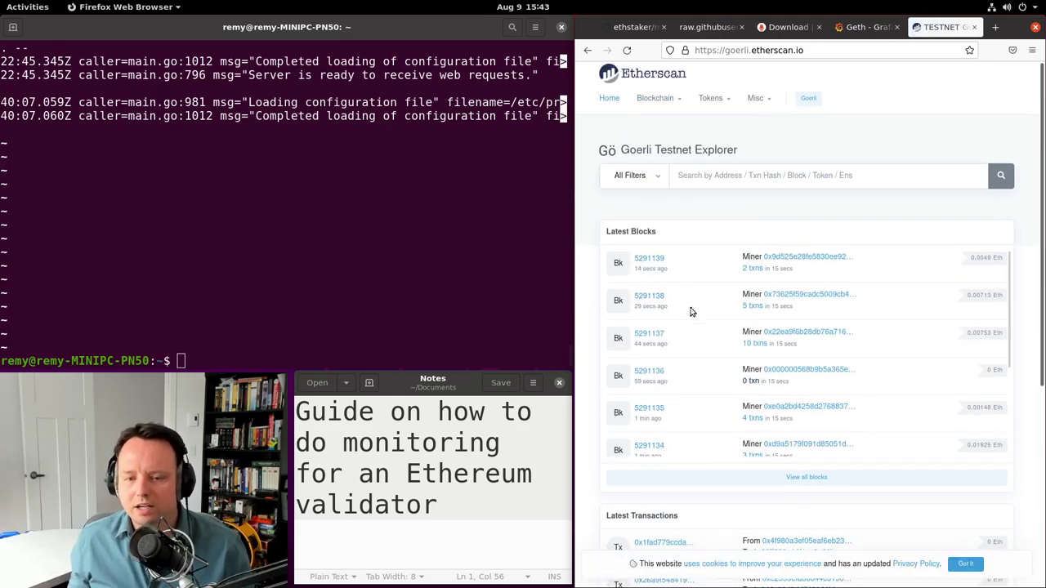
left_click(865, 27)
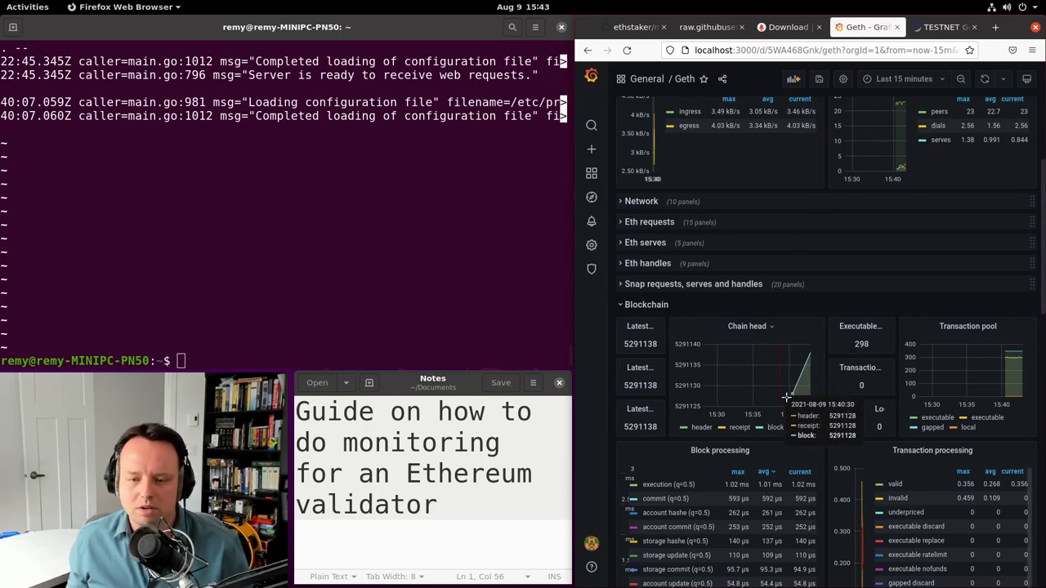
left_click(944, 27)
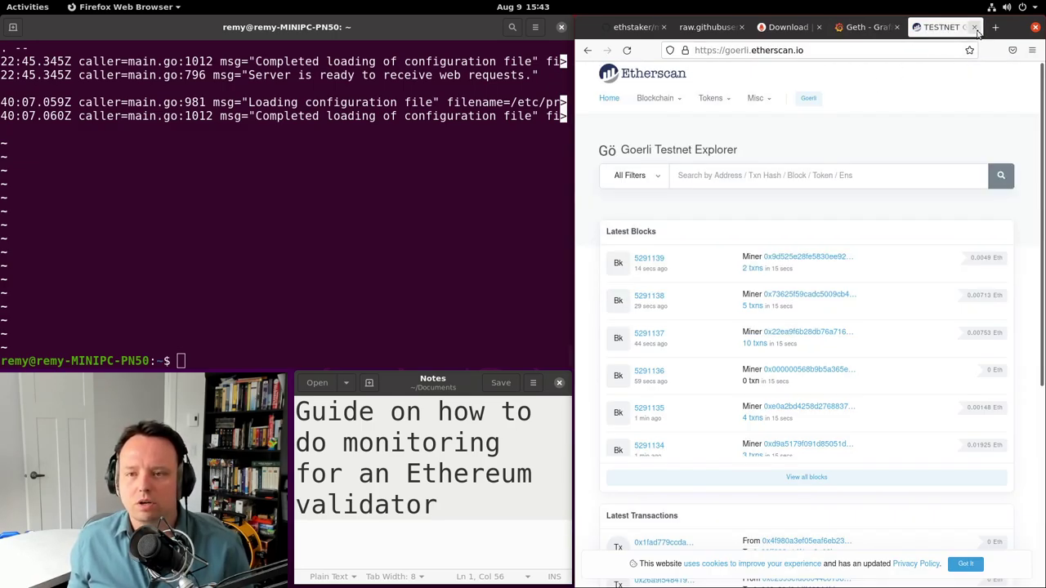
left_click(975, 27)
- Collapse the Geth dashboard's Blockchain row and return to the guide
left_click(643, 305)
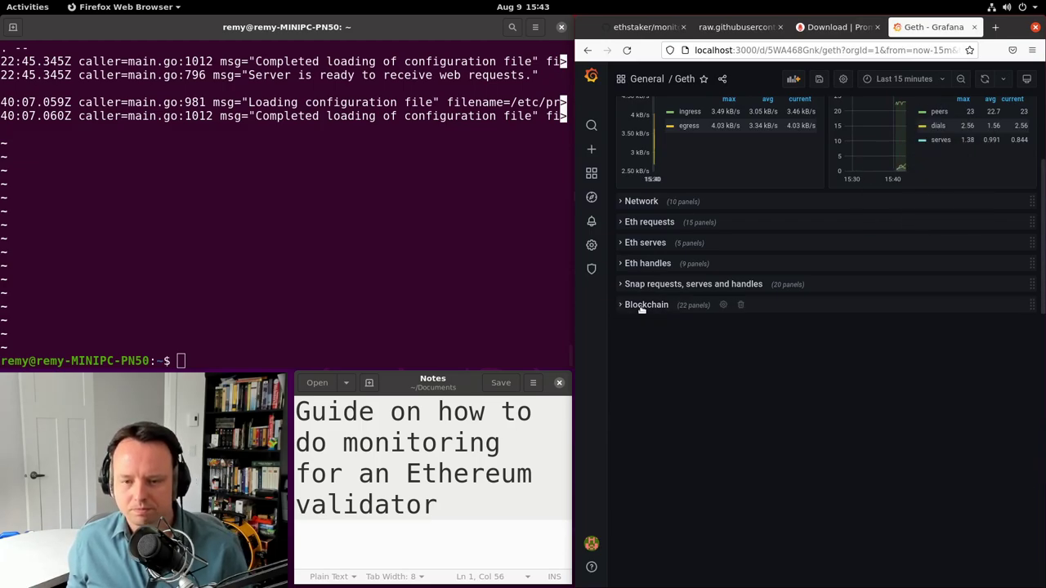
scroll(643, 309, "up", 3)
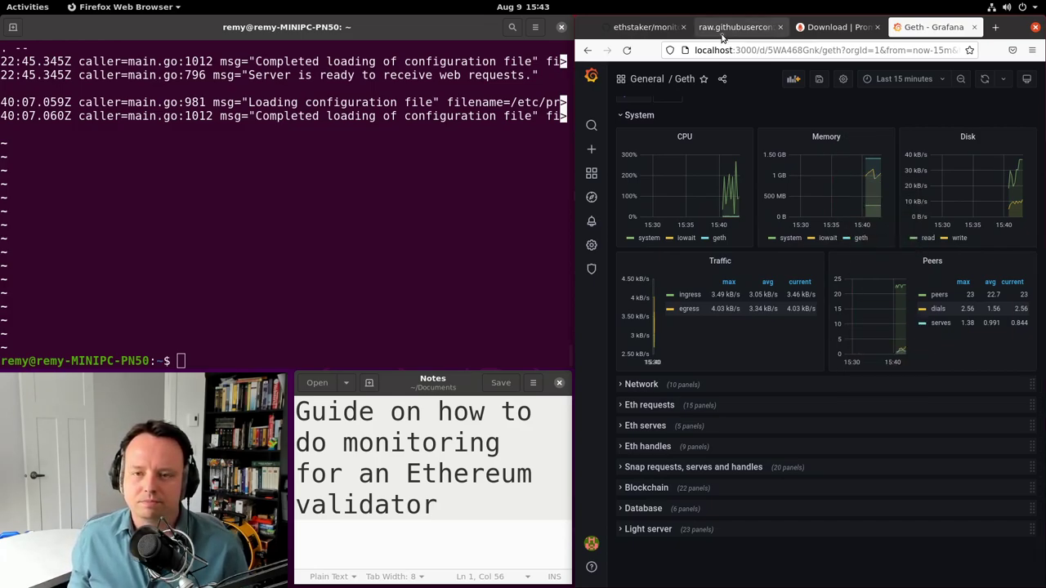
left_click(660, 27)
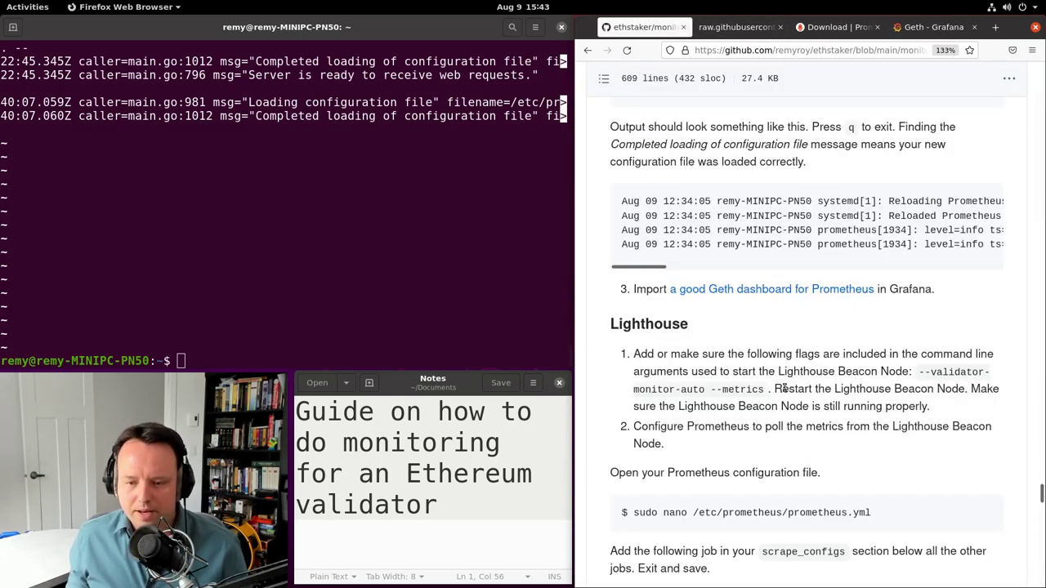
- Scroll to the Lighthouse section and select the --validator-monitor-auto --metrics flags
scroll(782, 388, "down", 3)
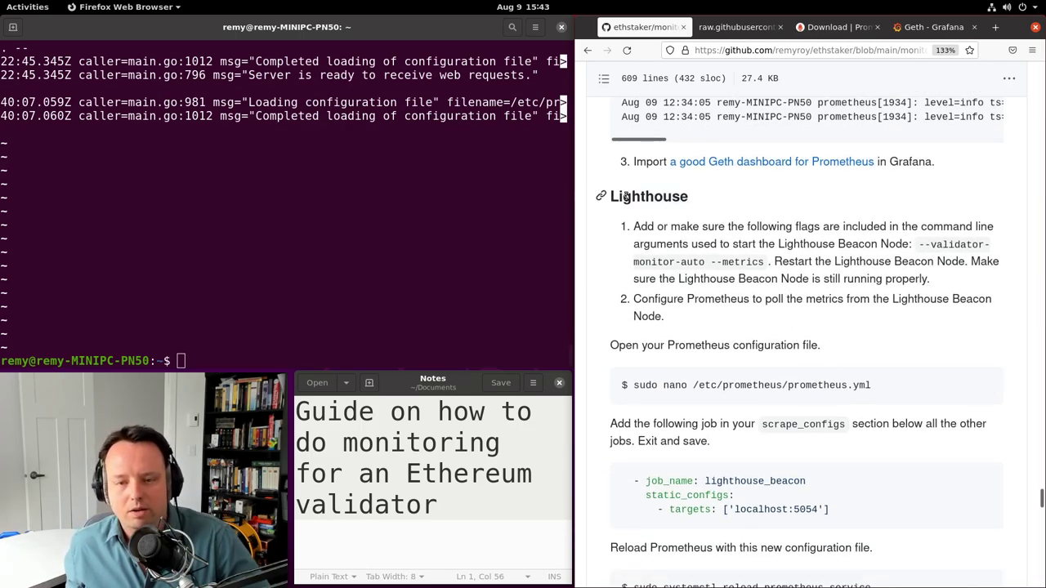
scroll(681, 237, "down", 1)
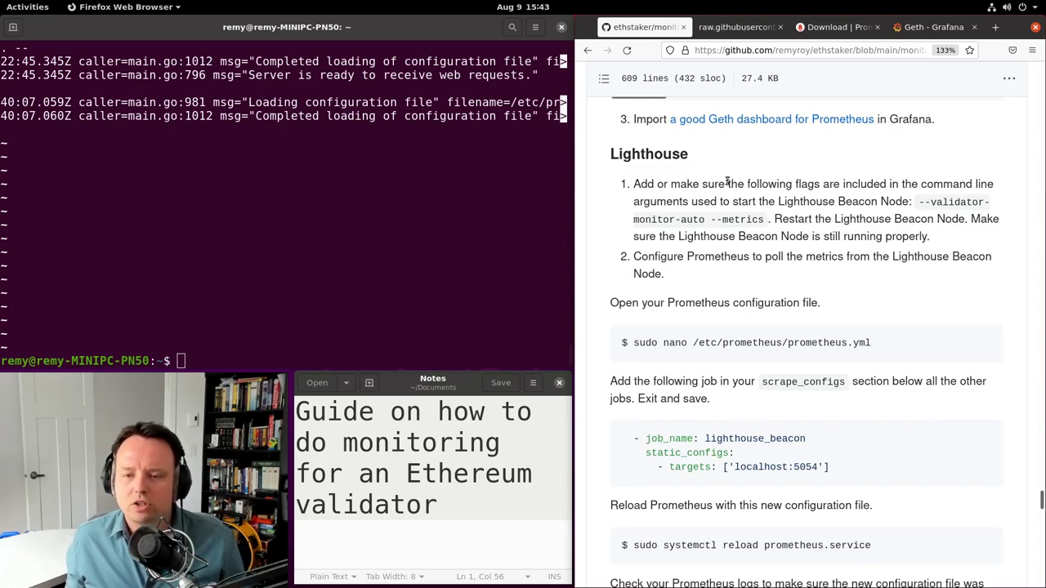
left_click_drag(920, 203, 765, 219)
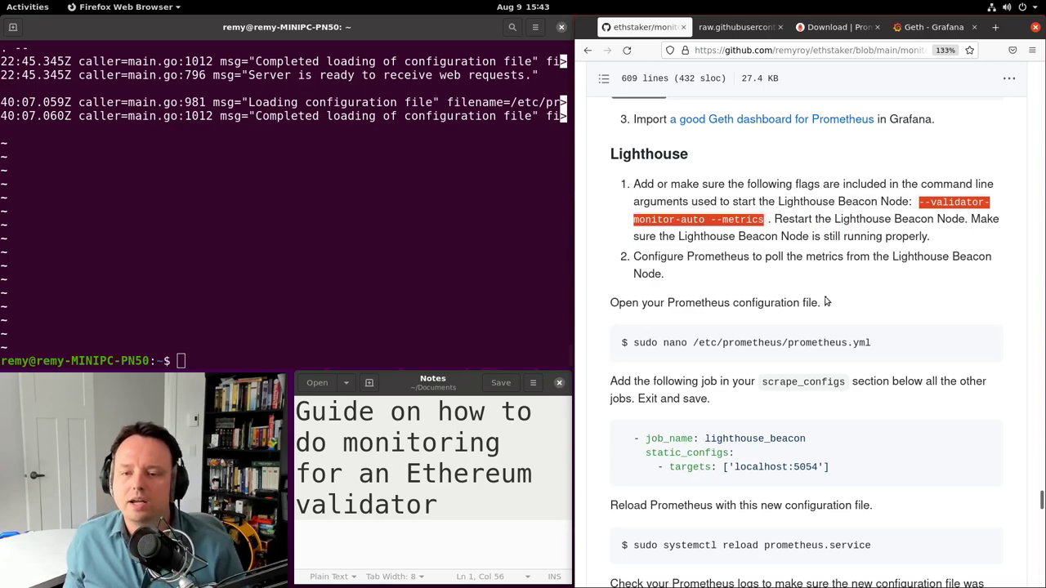
left_click(377, 251)
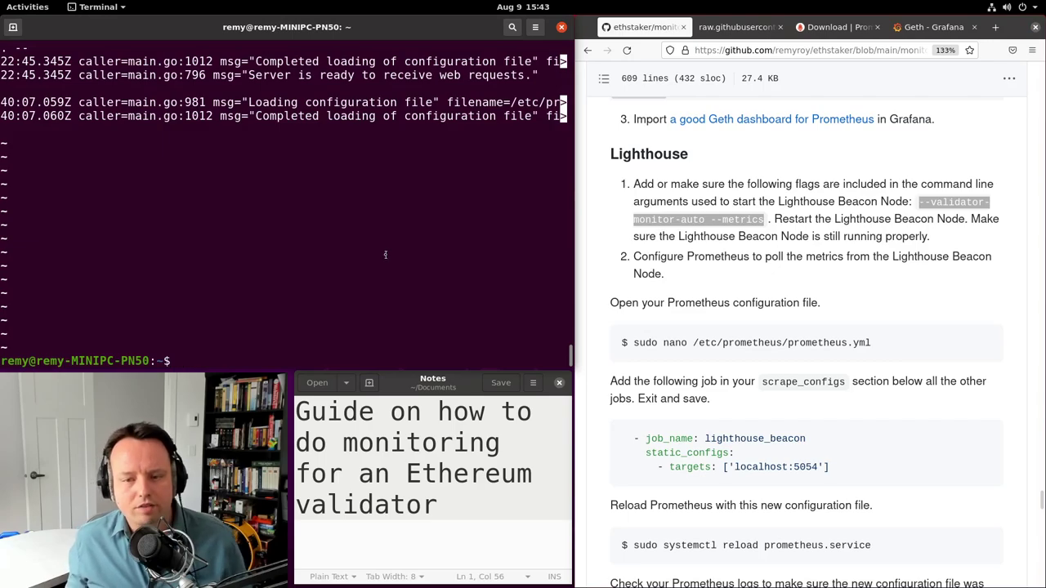
- Show lighthousebeacon.service with systemctl cat and confirm its command has --validator-monitor-auto --metrics
type("sudo ")
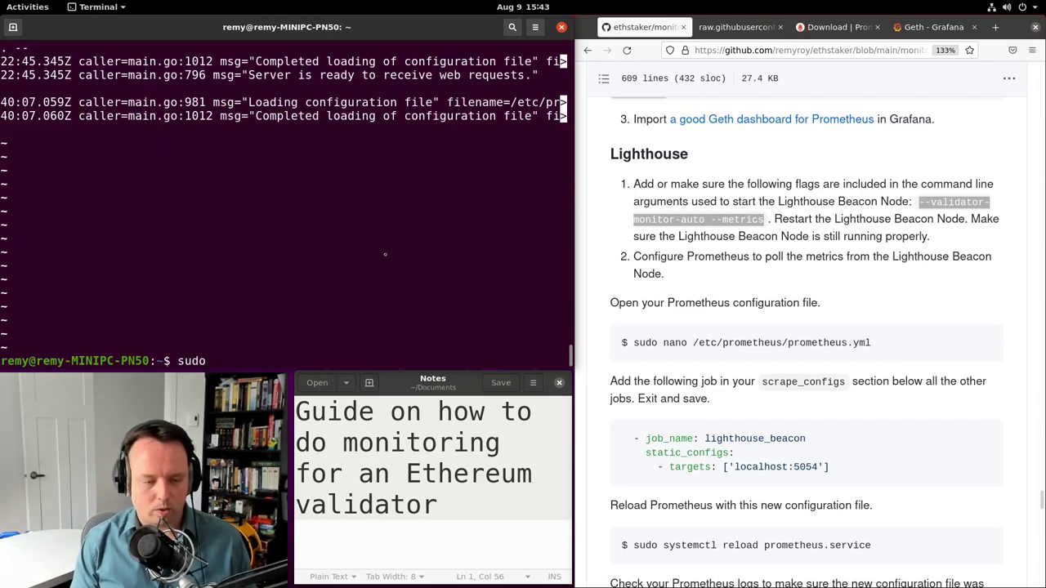
type("sys")
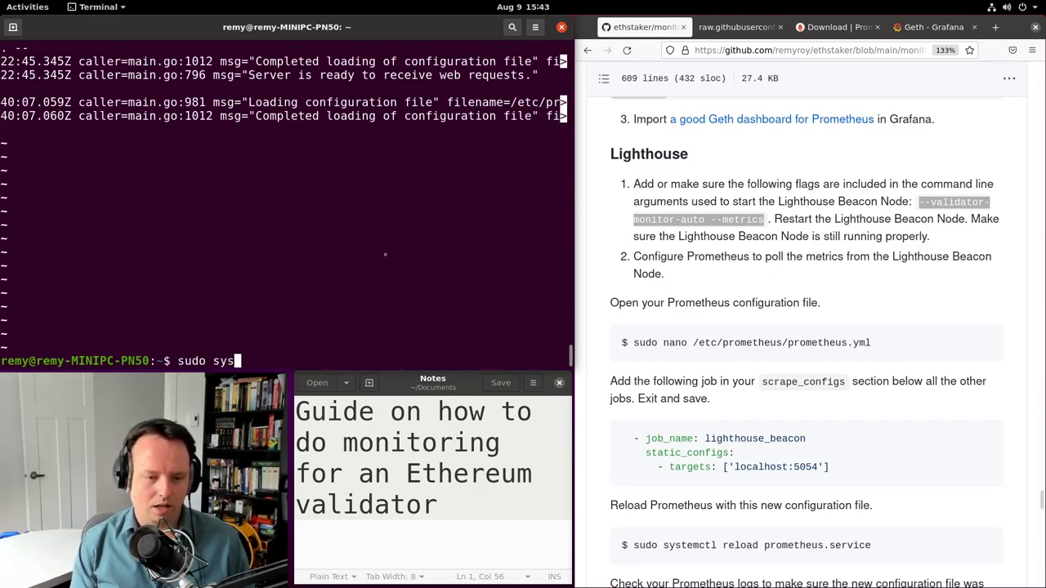
type("temctl lig")
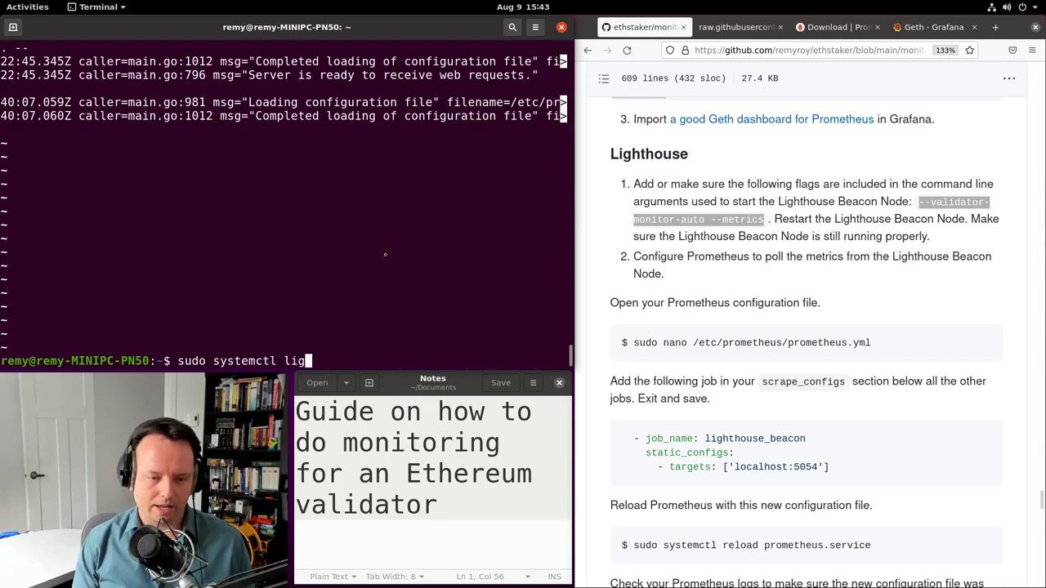
key("BackSpace")
key("BackSpace")
key("BackSpace")
type("cat lig")
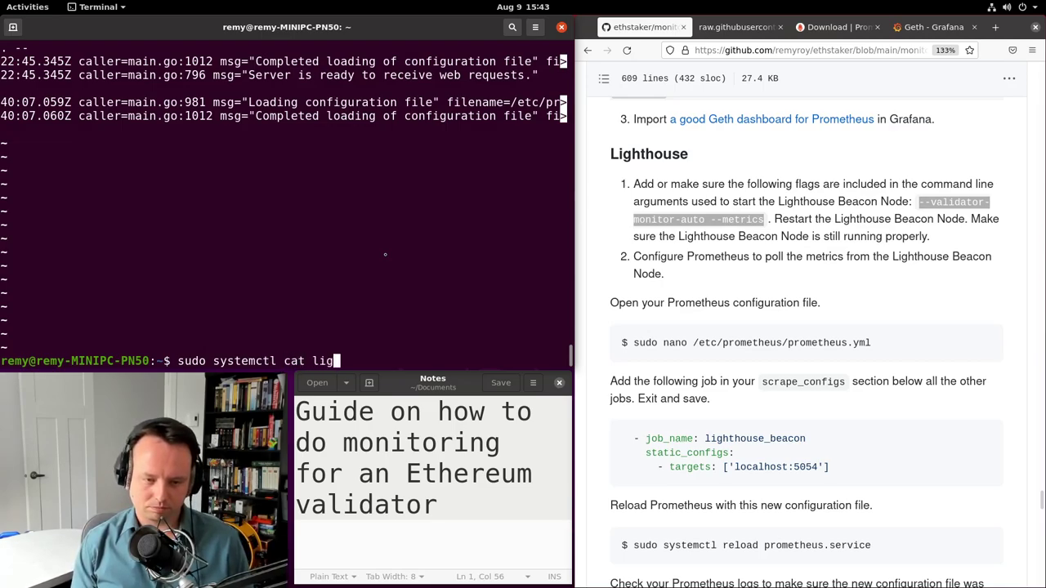
type("hthouseb")
key("Tab")
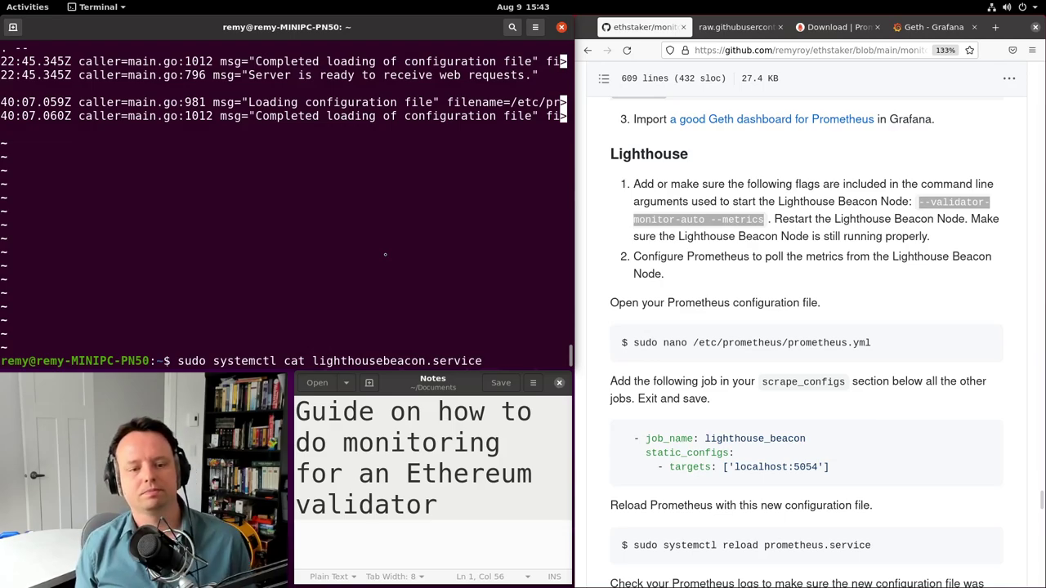
key("Return")
key("Right")
key("Right")
key("Right")
key("Right")
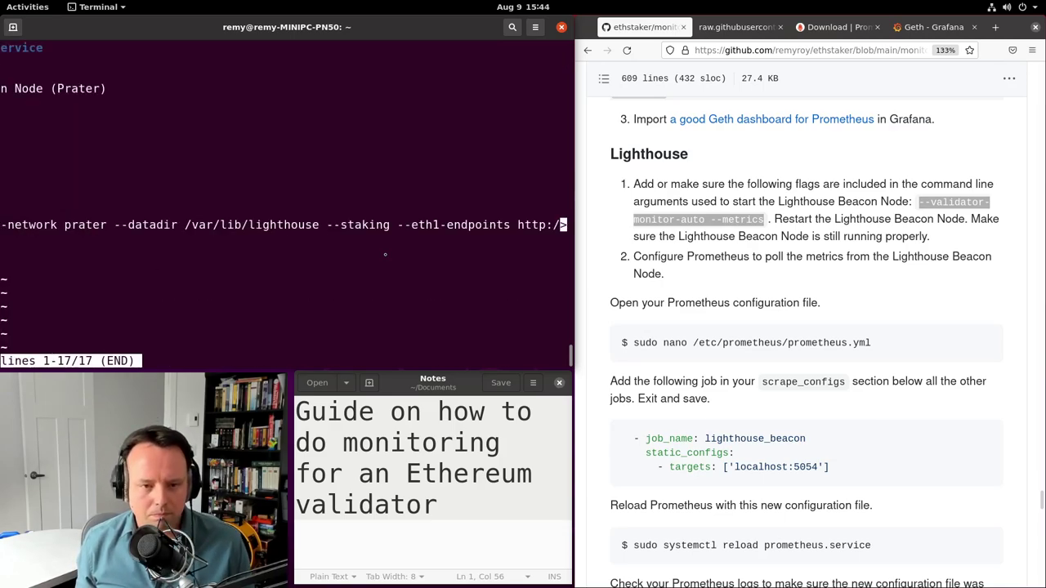
key("Right")
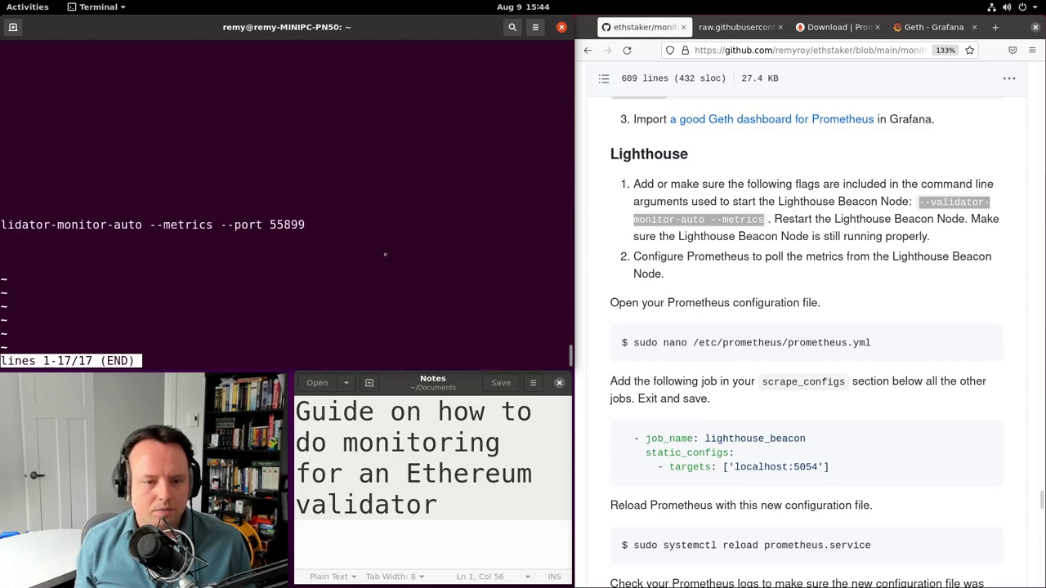
key("Left")
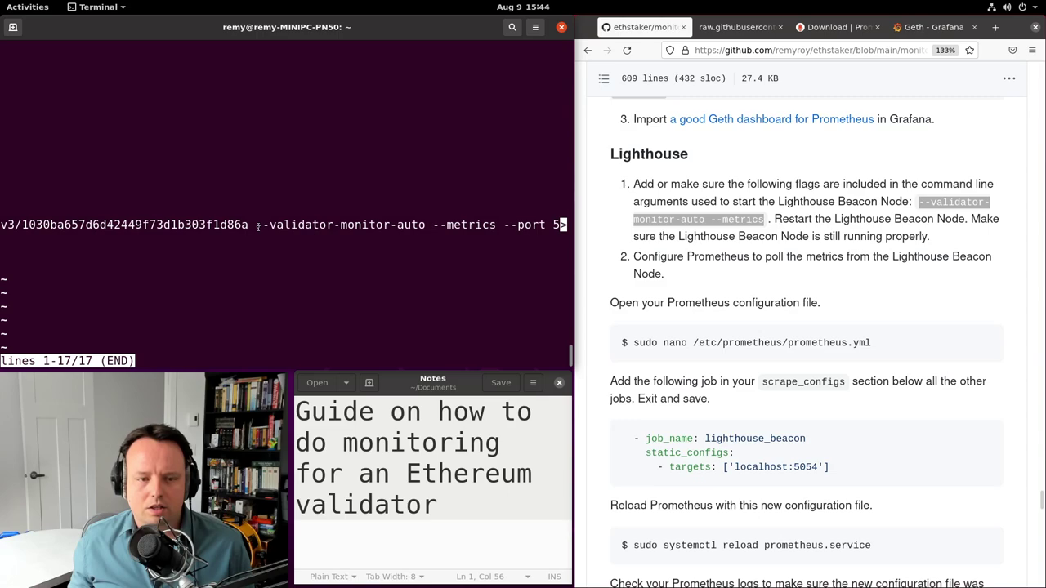
left_click_drag(256, 225, 495, 226)
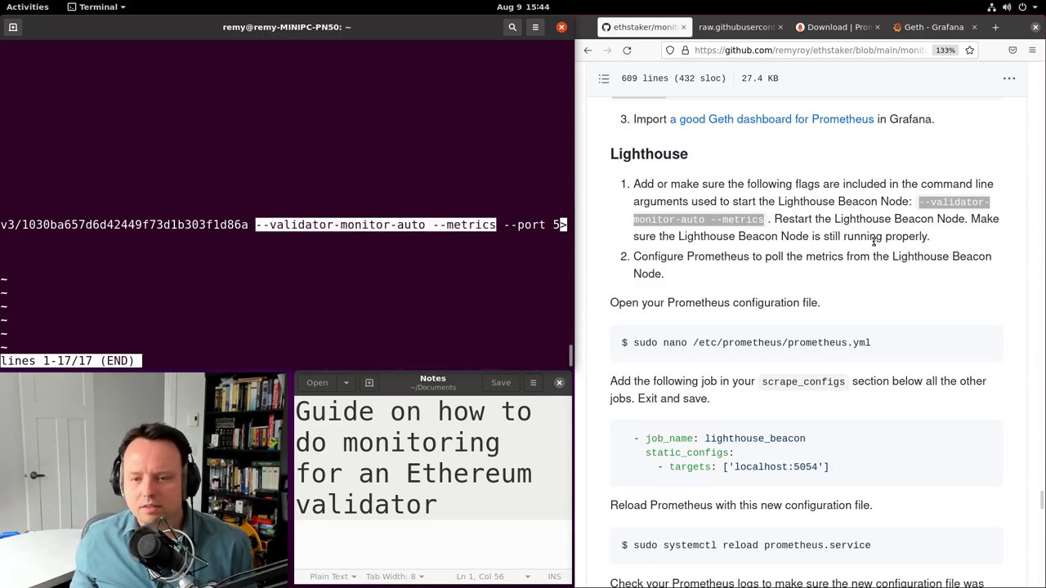
left_click(880, 234)
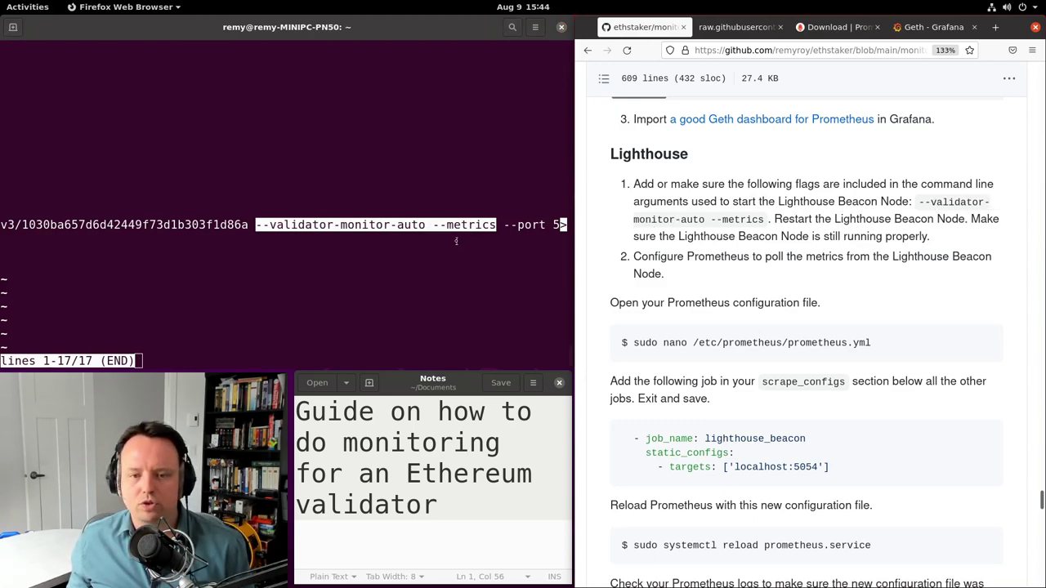
left_click(370, 255)
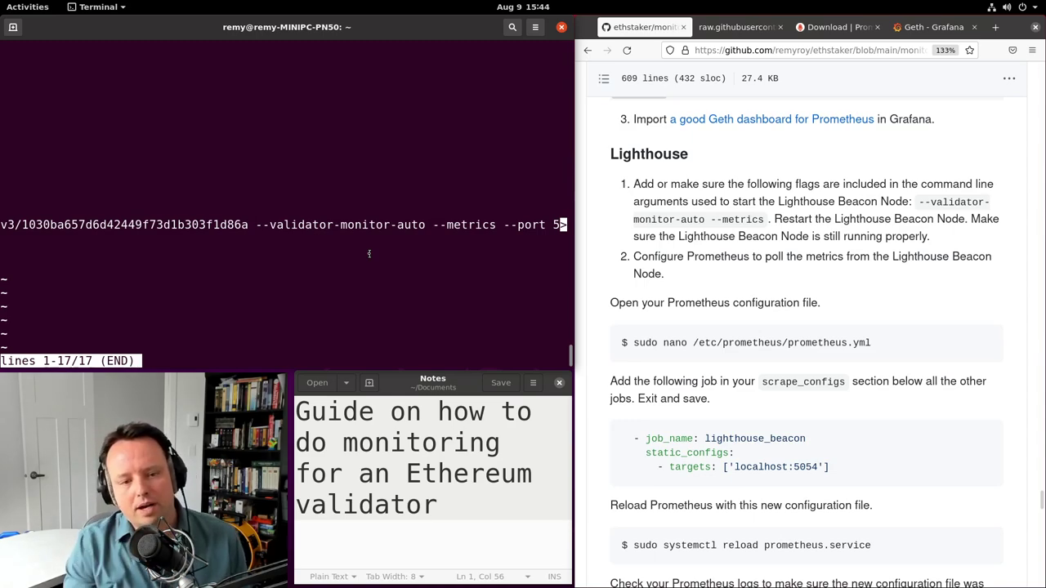
- Open /etc/prometheus/prometheus.yml in nano with sudo, using the command from the guide
key("q")
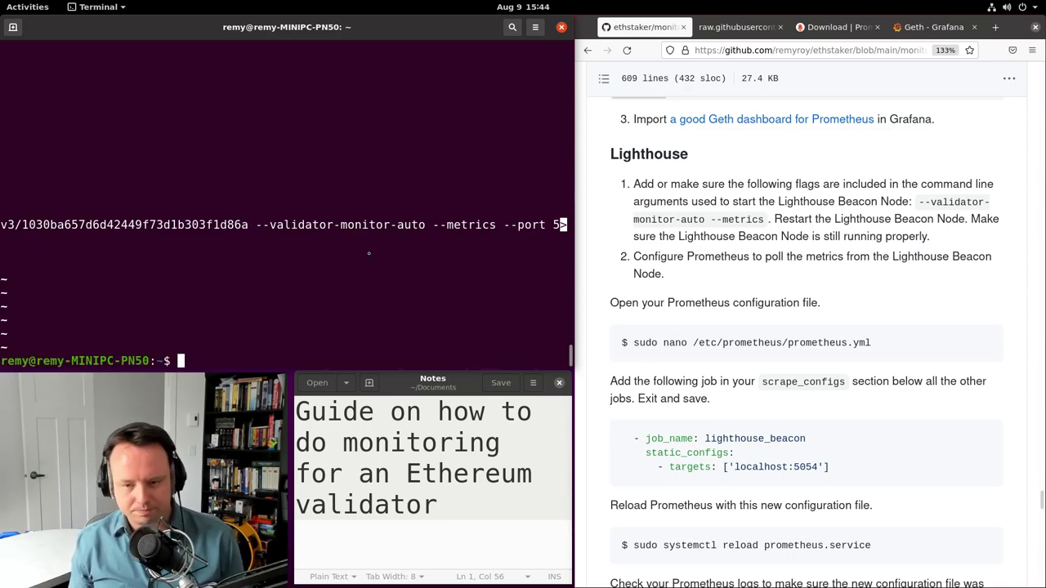
left_click(734, 272)
scroll(812, 298, "down", 2)
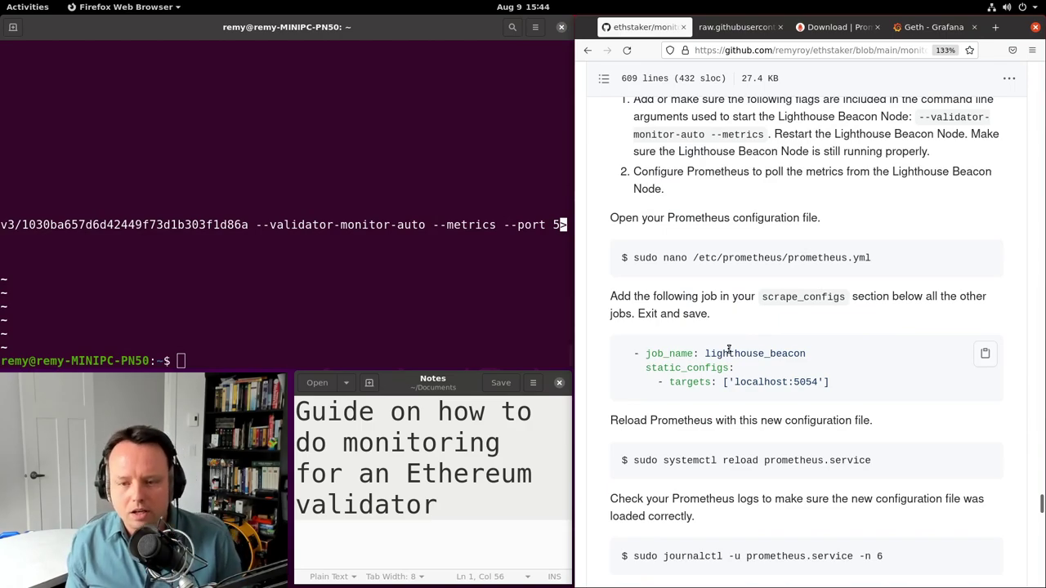
scroll(763, 320, "down", 1)
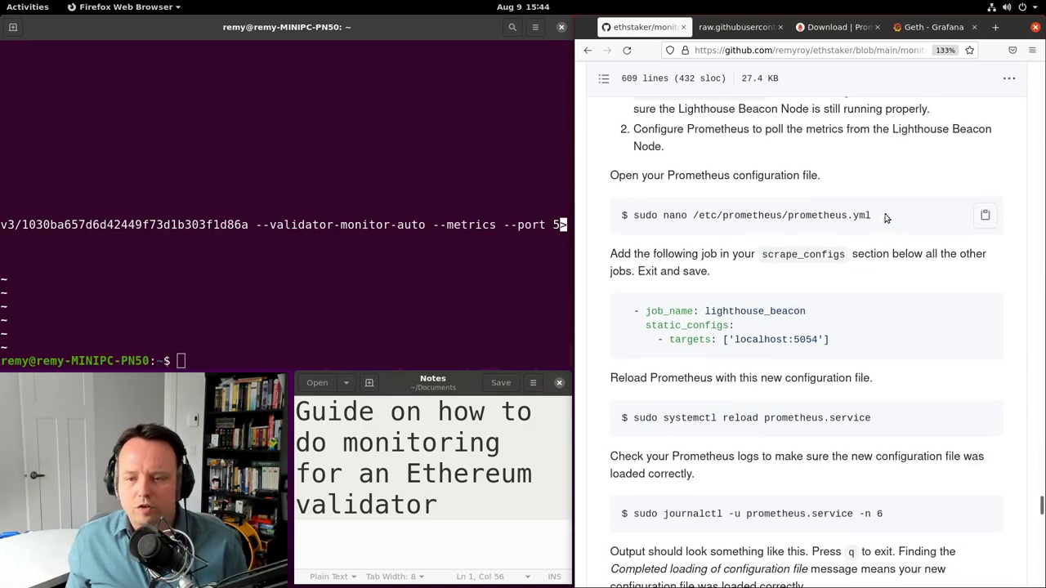
left_click_drag(887, 217, 634, 215)
key("ctrl+c")
left_click(840, 302)
right_click(340, 273)
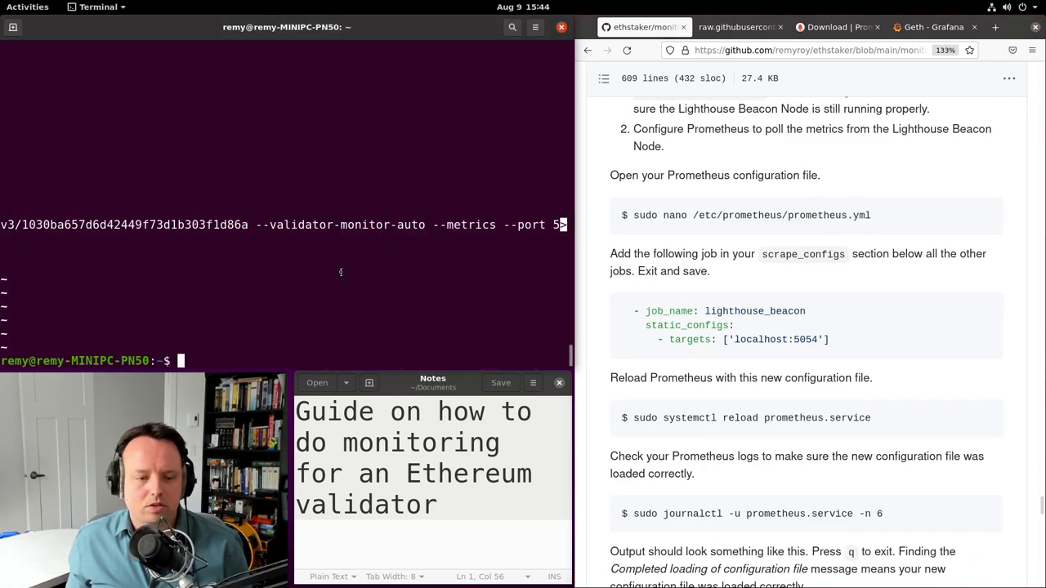
left_click(368, 310)
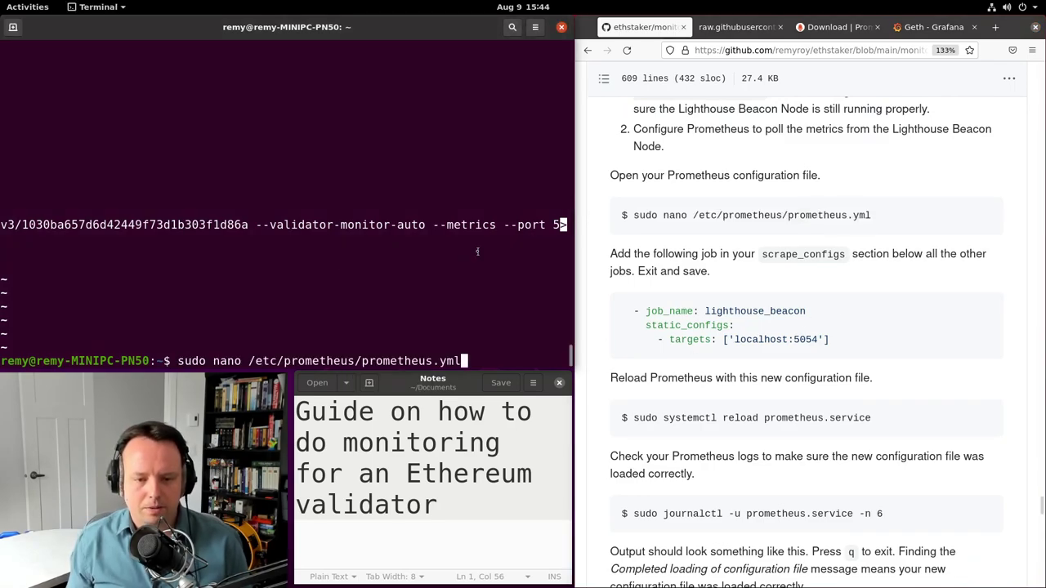
key("Return")
- Add a lighthouse_beacon scrape job targeting localhost:5054 after the geth job
key("Down")
key("Down")
key("Down")
key("Down")
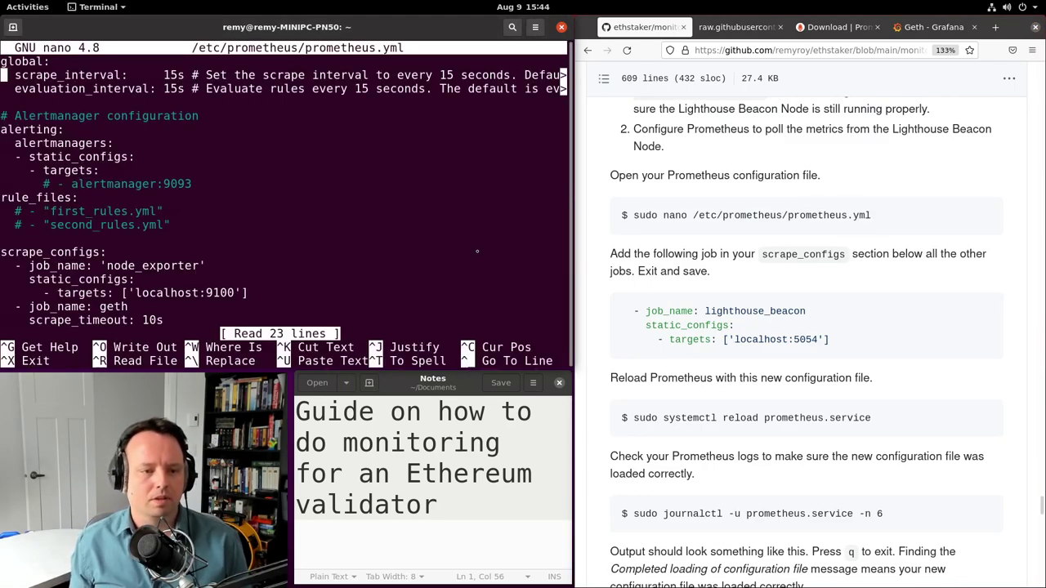
key("Down")
key("Down")
key("Down")
key("Down")
key("Down")
key("Down")
key("Down")
key("Down")
key("Down")
key("Down")
key("Down")
key("Down")
key("Down")
key("Down")
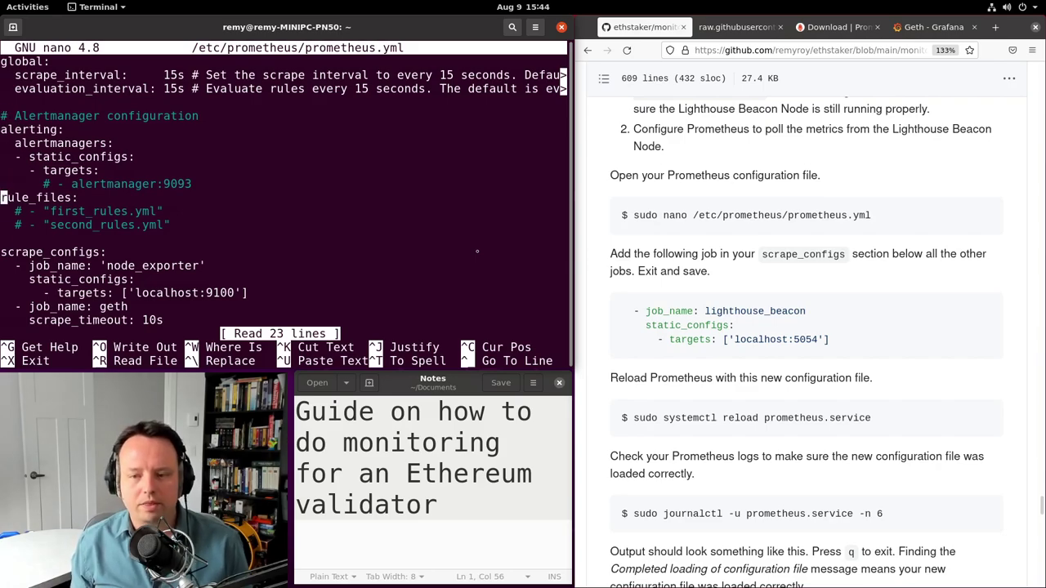
key("Down")
key("Down")
key("Down")
key("Down")
key("Down")
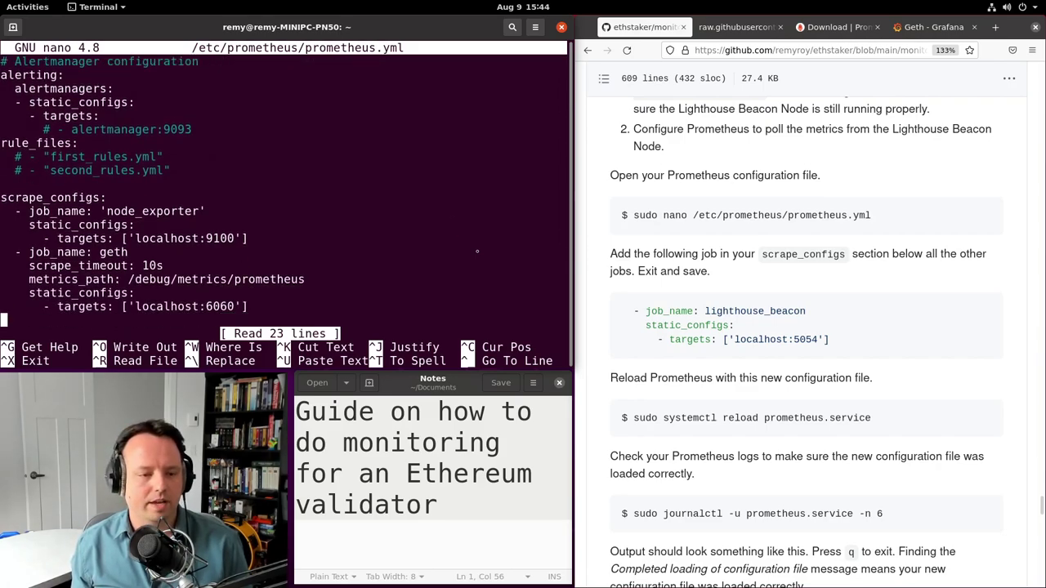
key("End")
key("Return")
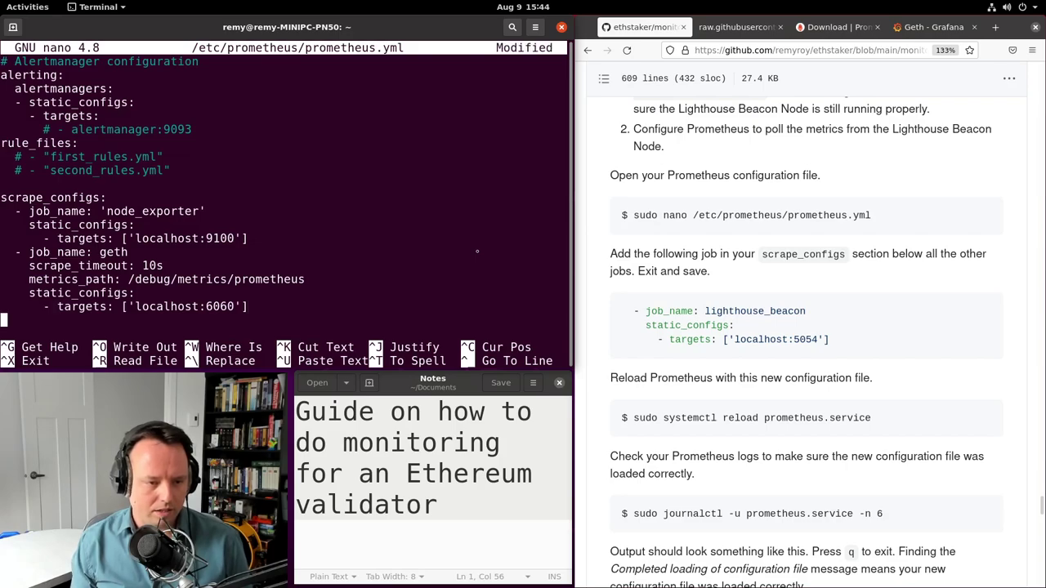
left_click_drag(830, 339, 622, 312)
key("ctrl+c")
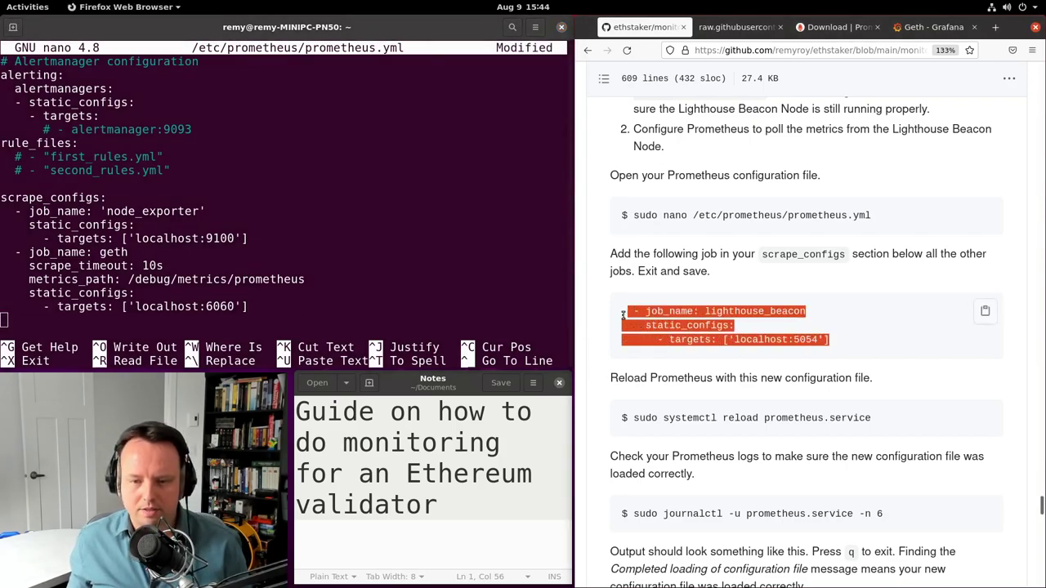
right_click(337, 244)
left_click(363, 279)
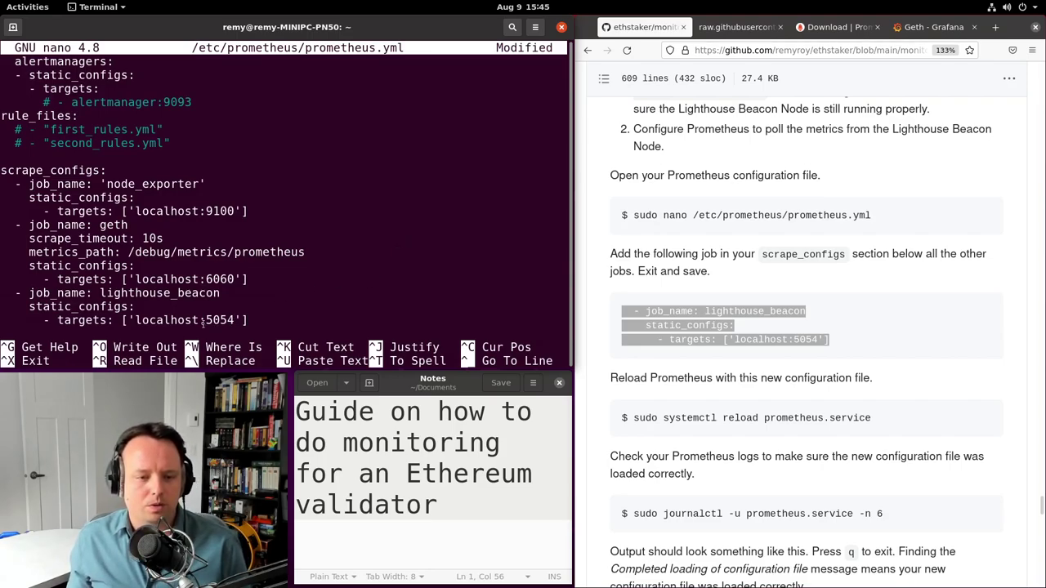
left_click_drag(207, 320, 230, 320)
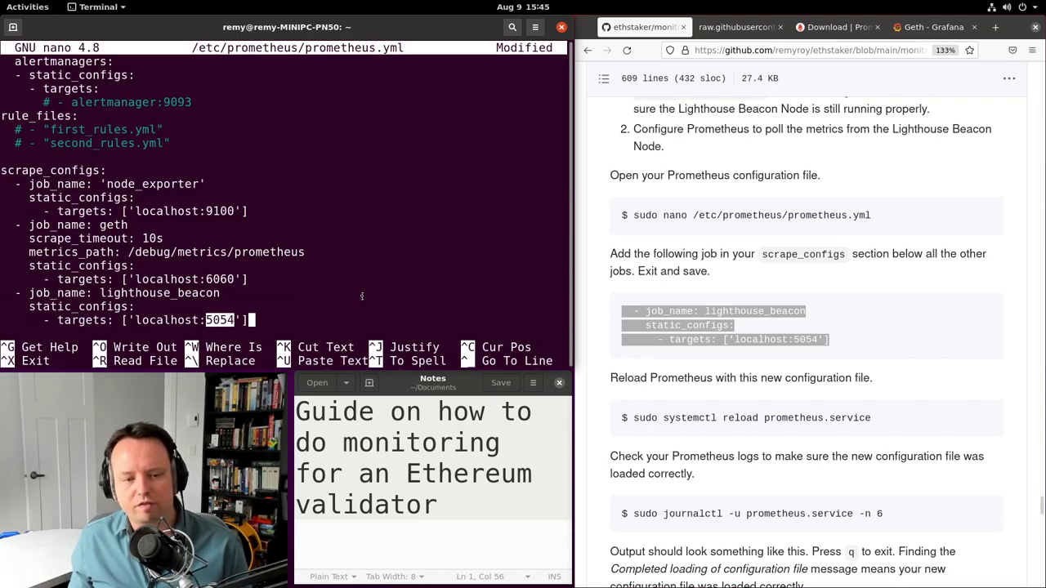
left_click(332, 303)
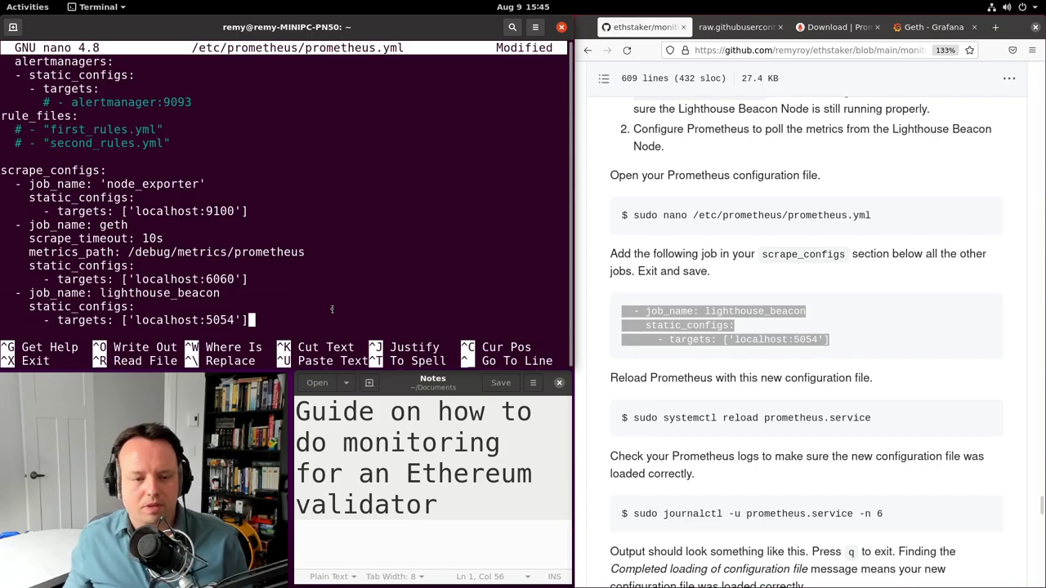
left_click(691, 327)
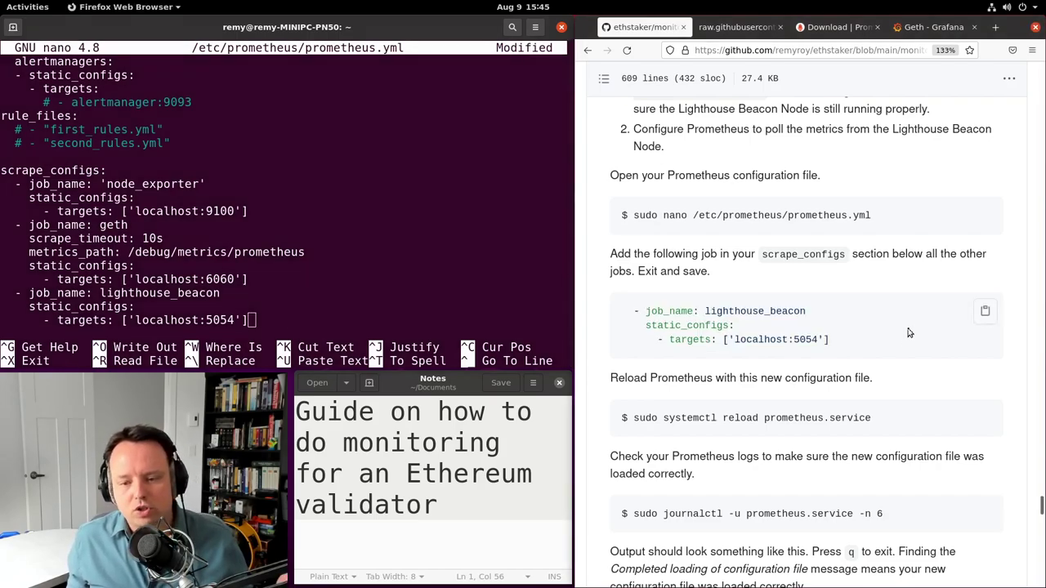
left_click(326, 260)
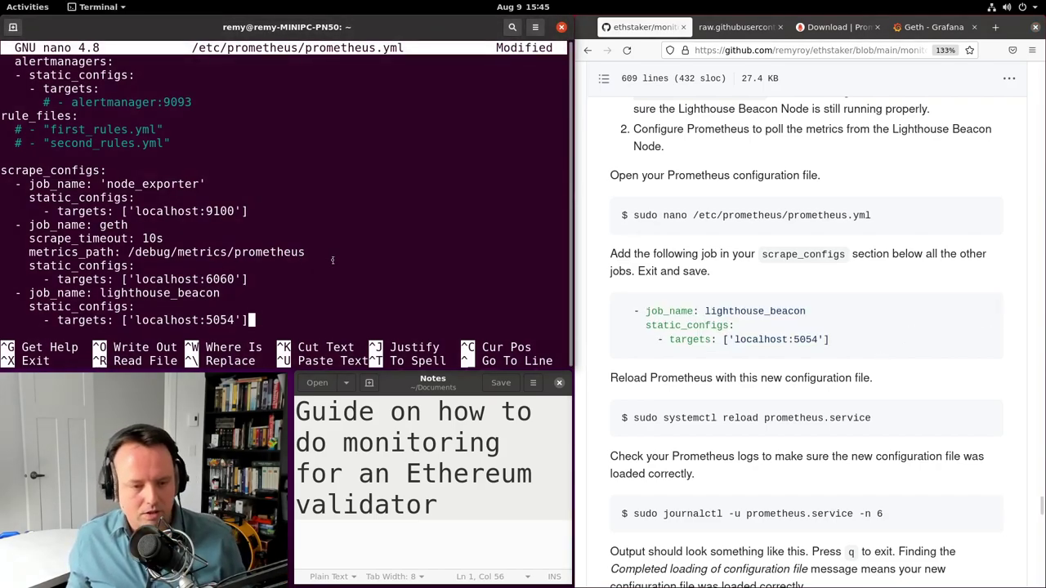
- Save prometheus.yml under its existing name and exit nano
key("ctrl+x")
key("y")
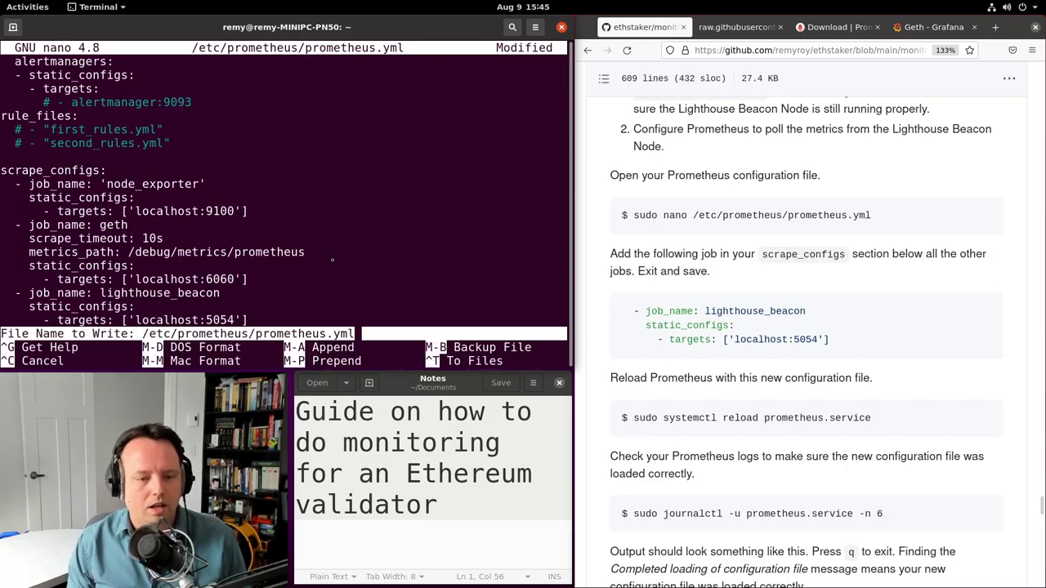
key("Return")
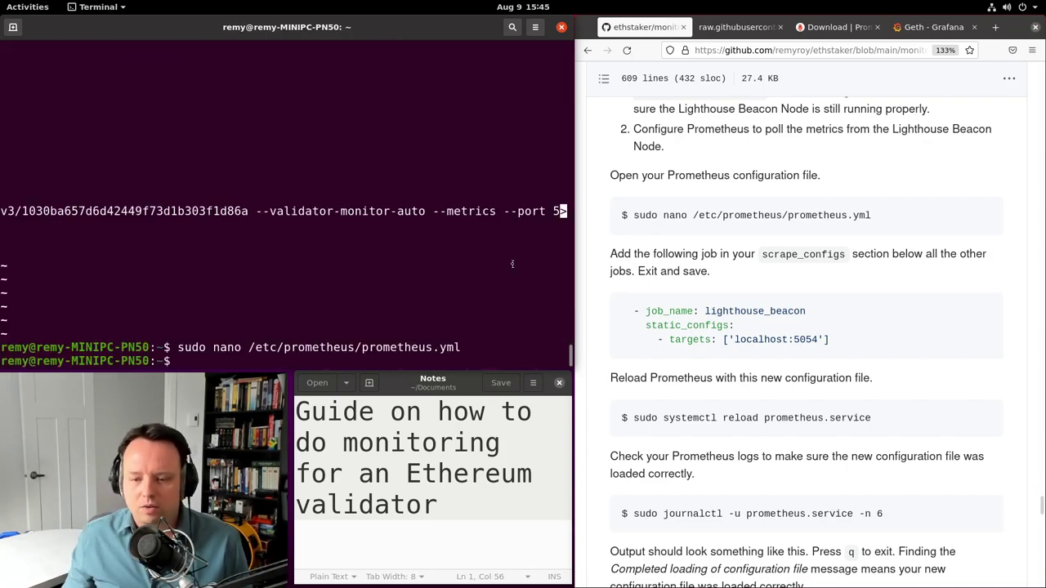
- Reload Prometheus with 'sudo systemctl reload prometheus.service'
left_click_drag(871, 417, 631, 418)
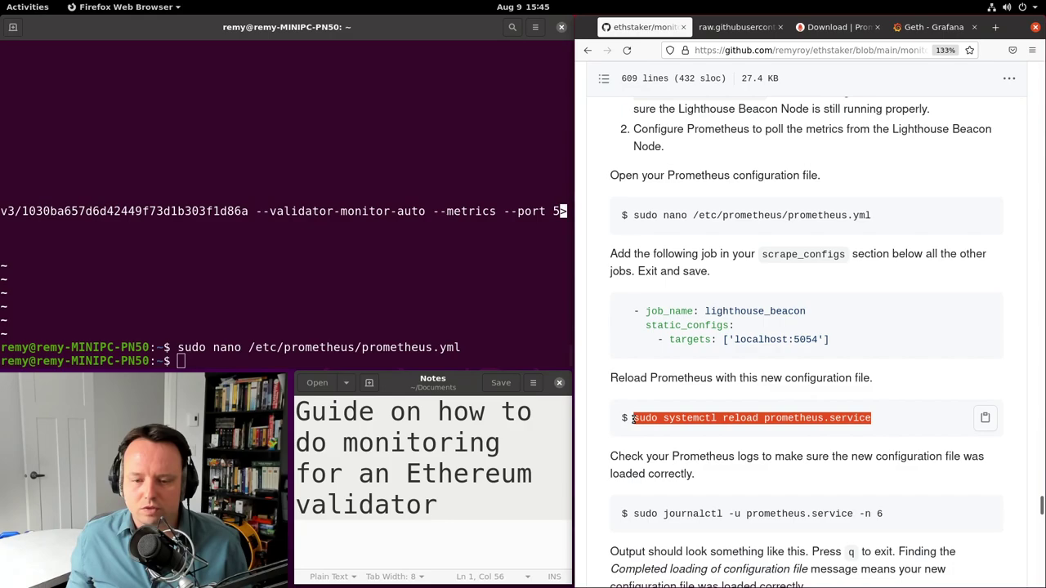
left_click(441, 263)
right_click(441, 264)
left_click(470, 304)
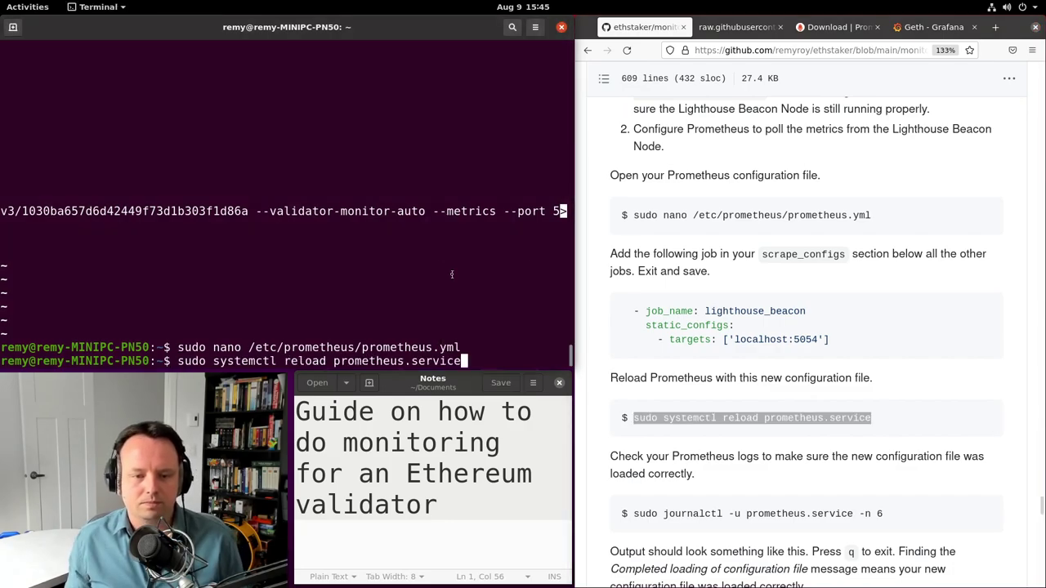
key("Return")
- Check the last 6 Prometheus journal lines for 'Completed loading of configuration file'
left_click(906, 346)
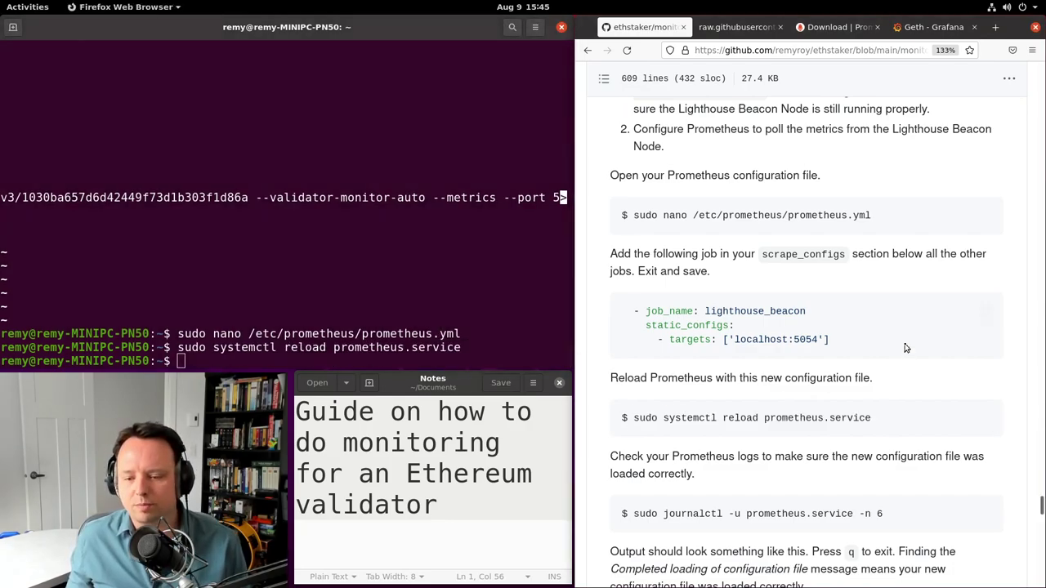
scroll(923, 343, "down", 3)
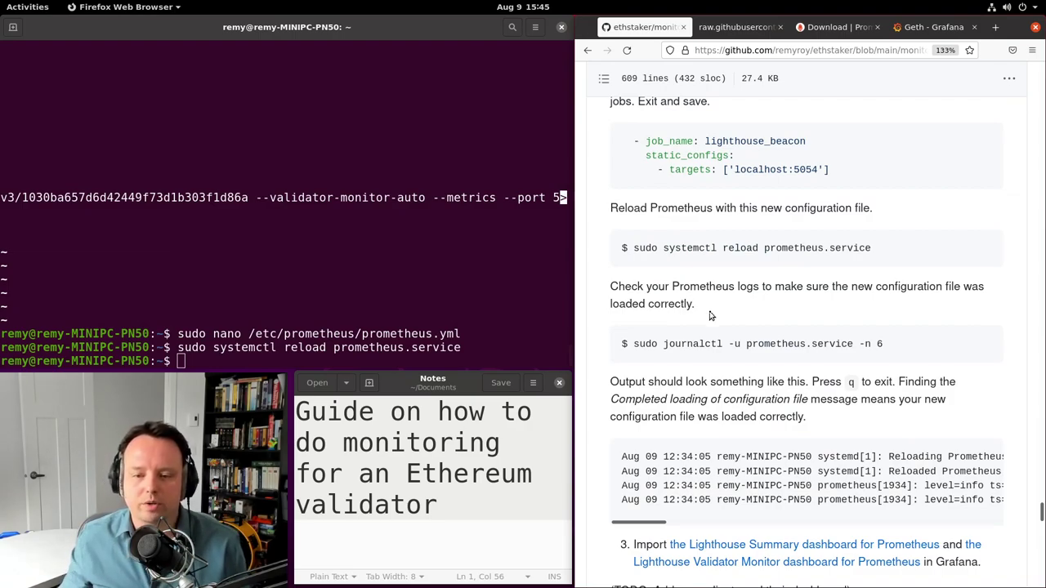
left_click_drag(881, 344, 633, 345)
right_click(460, 281)
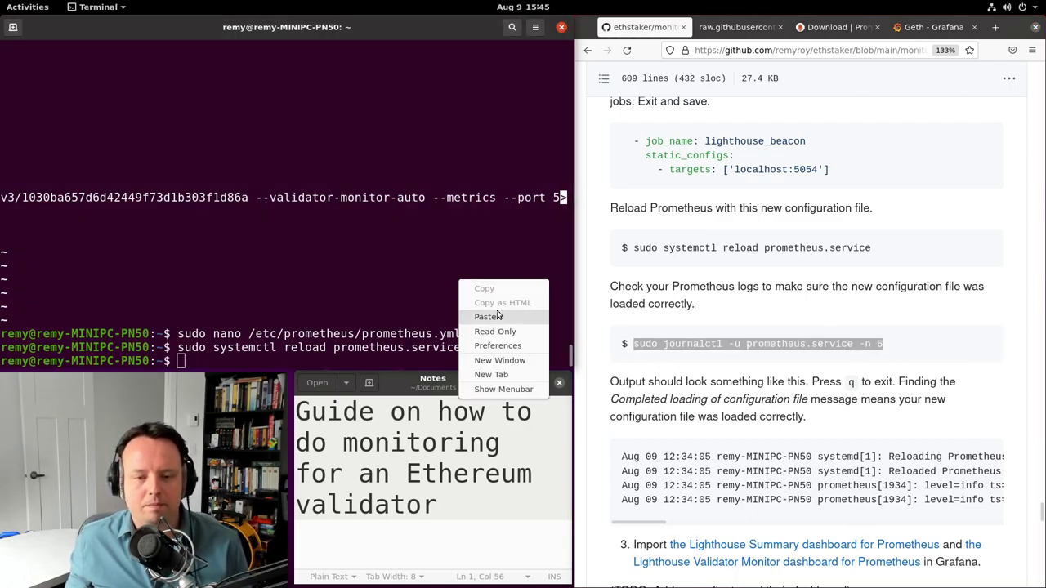
left_click(487, 316)
key("Return")
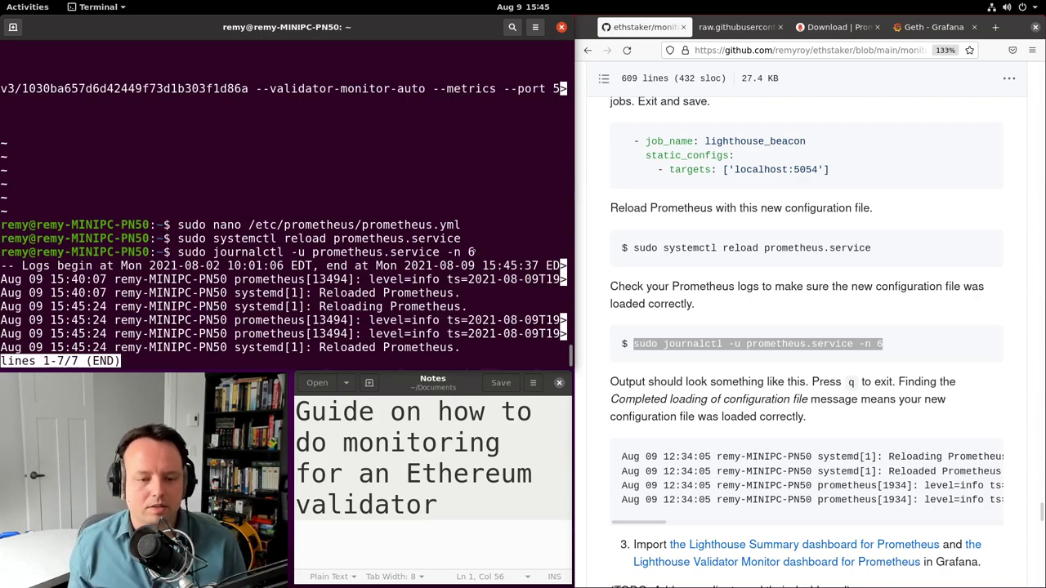
left_click_drag(320, 348, 454, 348)
left_click(458, 348)
key("Right")
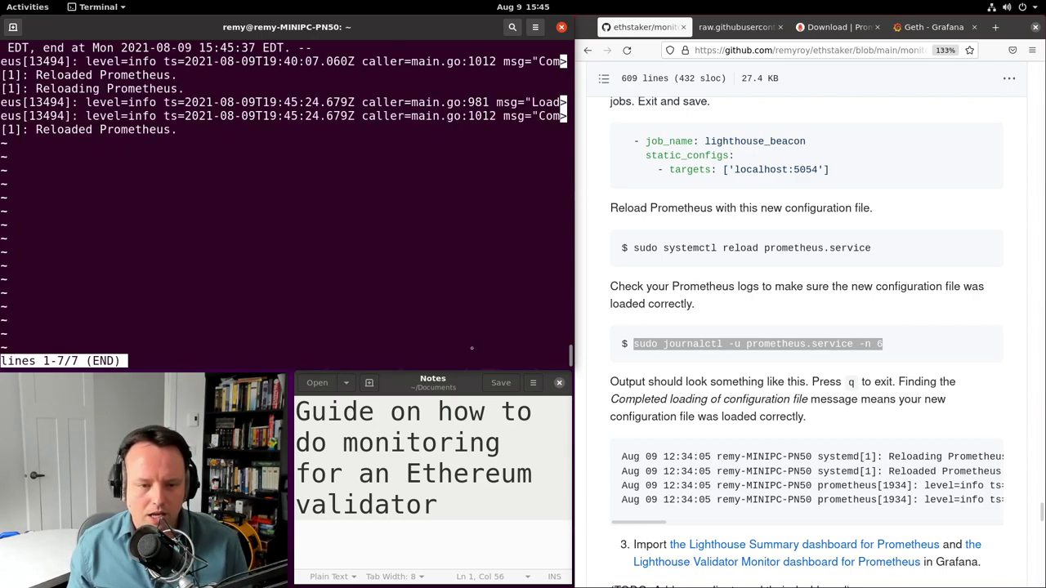
key("Right")
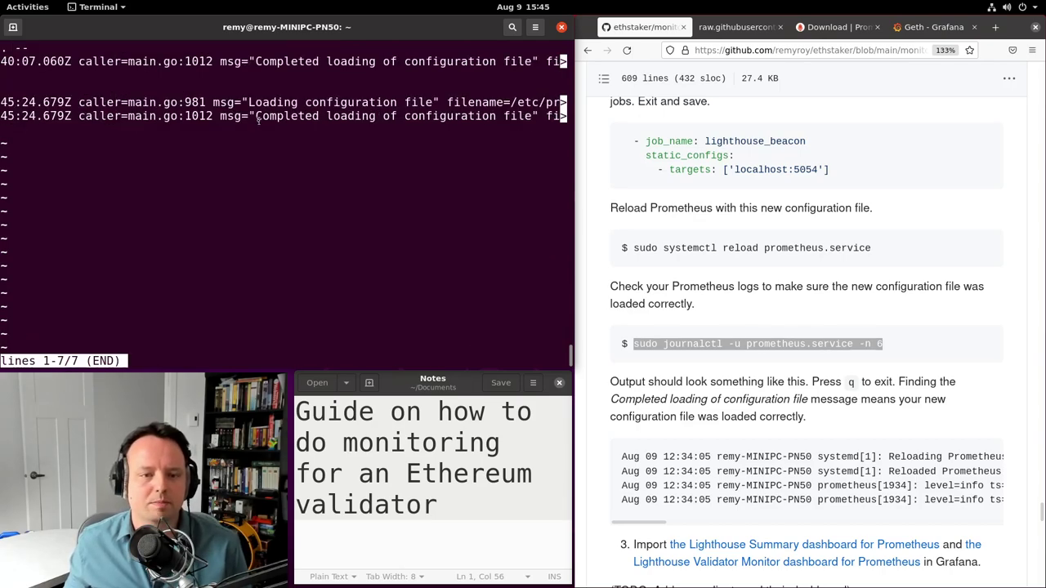
left_click_drag(258, 120, 533, 117)
left_click(515, 204)
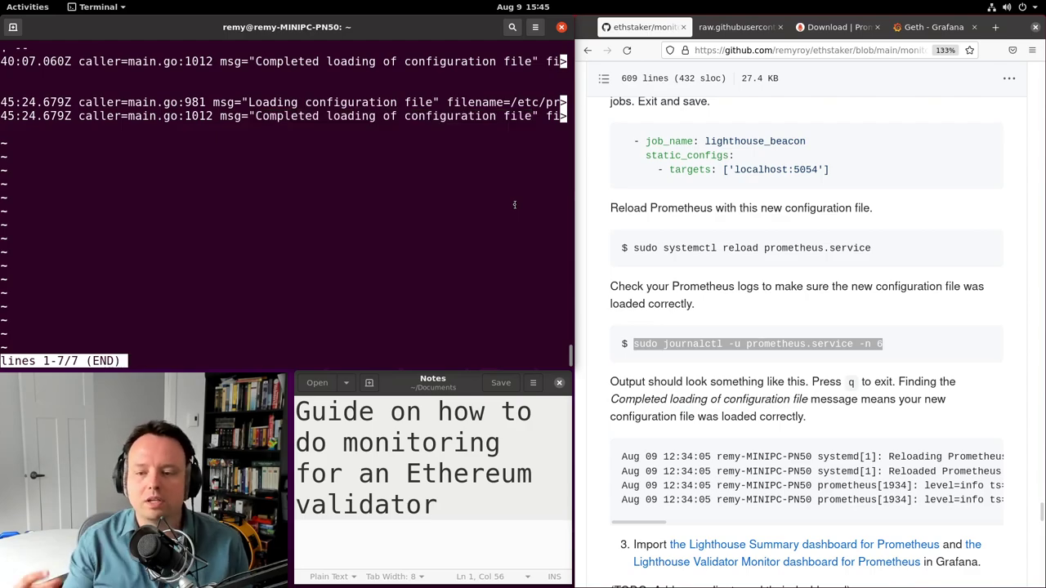
key("q")
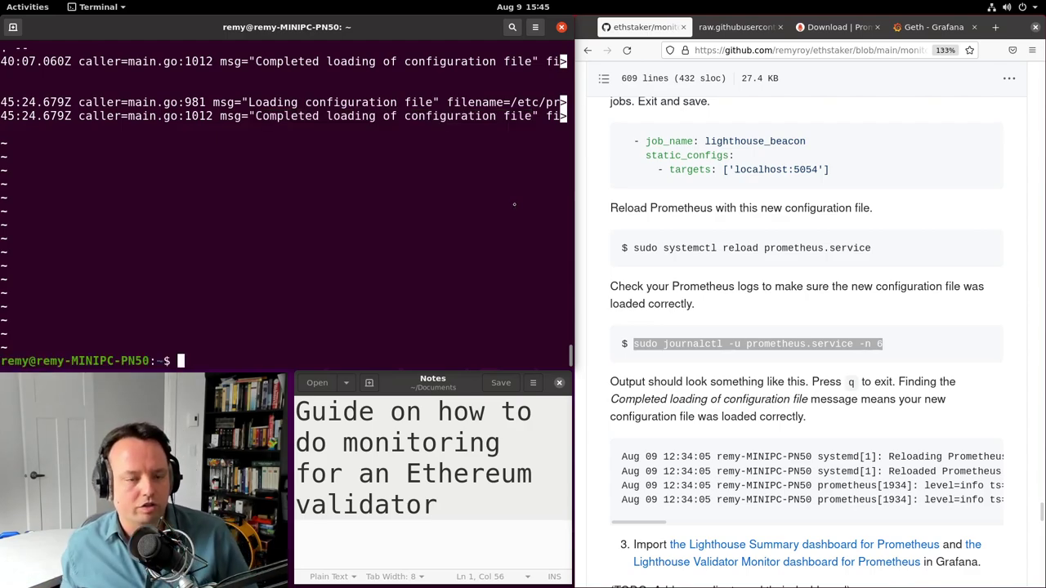
- Scroll the monitoring guide to its Grafana dashboard import step
left_click(852, 306)
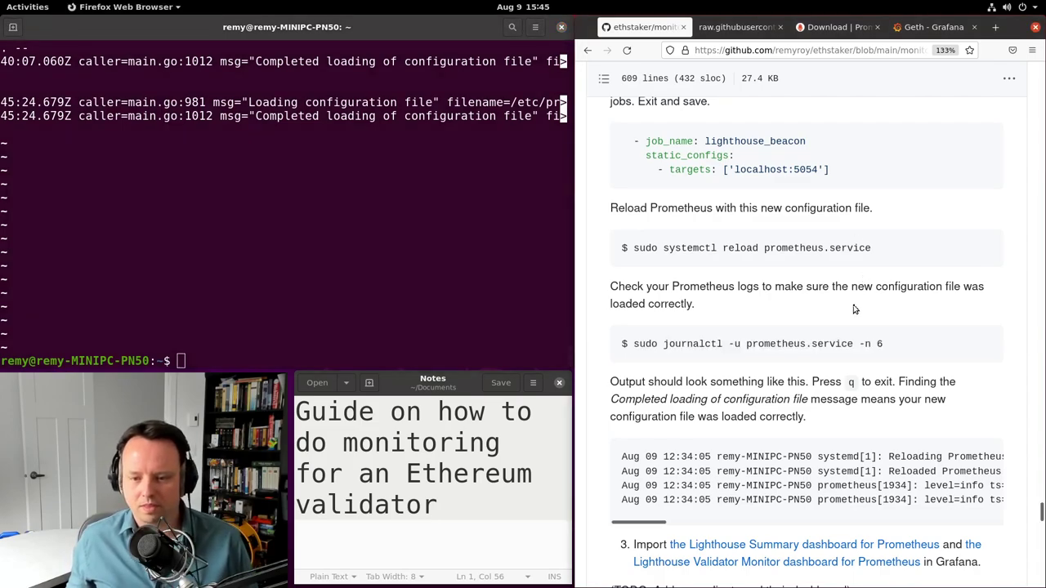
scroll(882, 301, "down", 3)
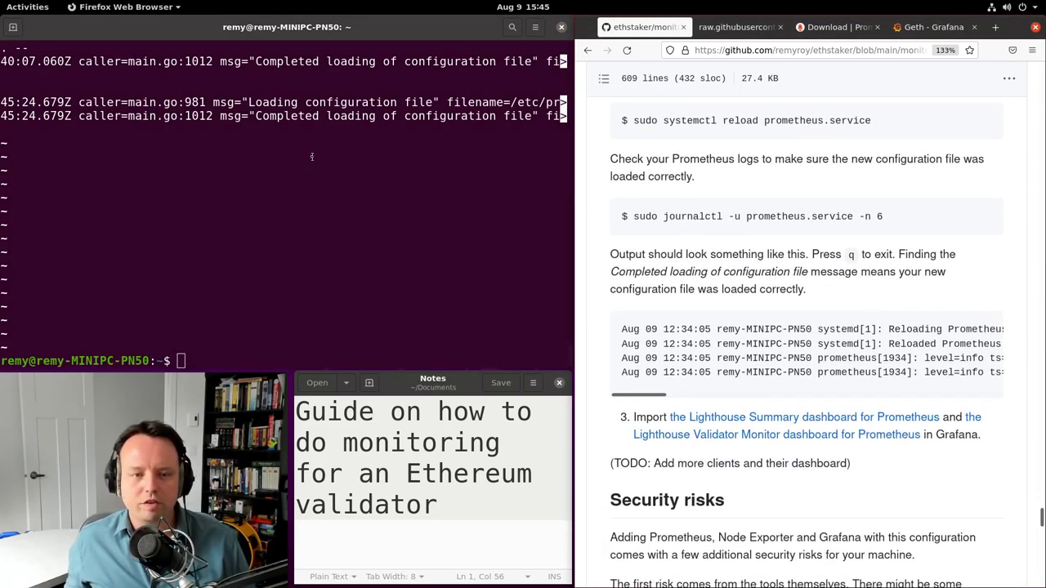
left_click(375, 146)
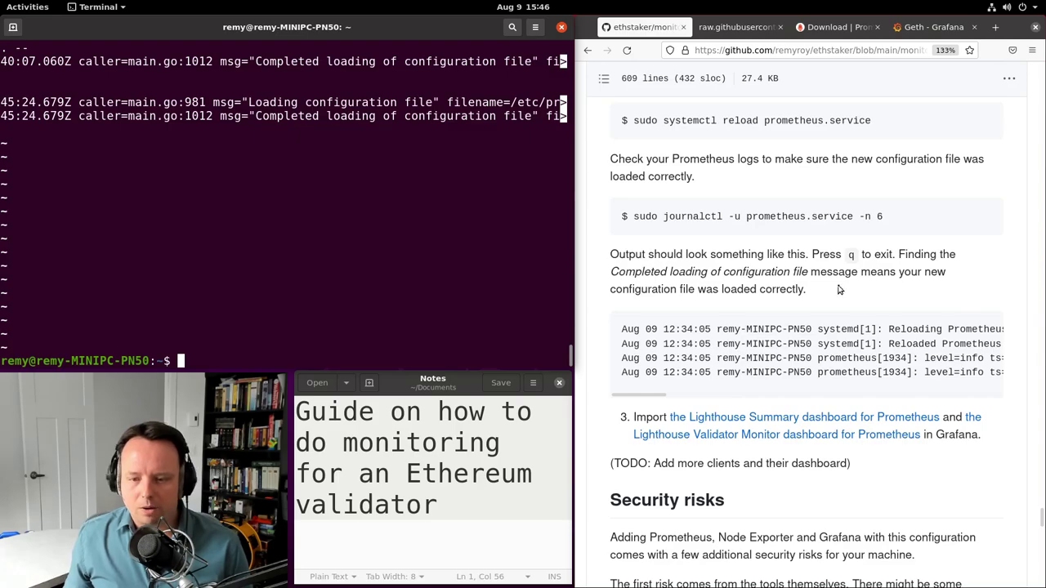
scroll(840, 290, "down", 2)
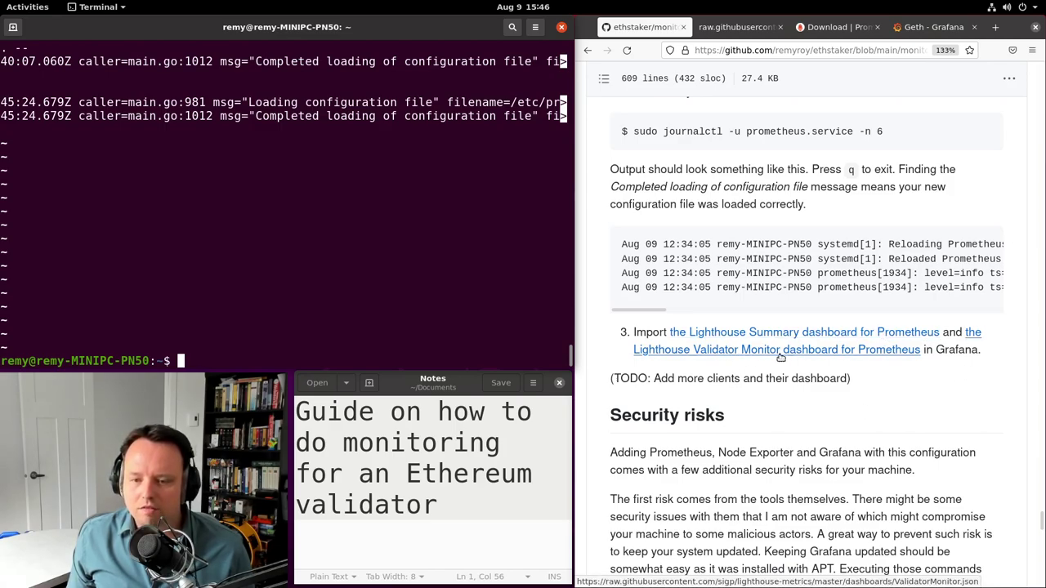
left_click(873, 390)
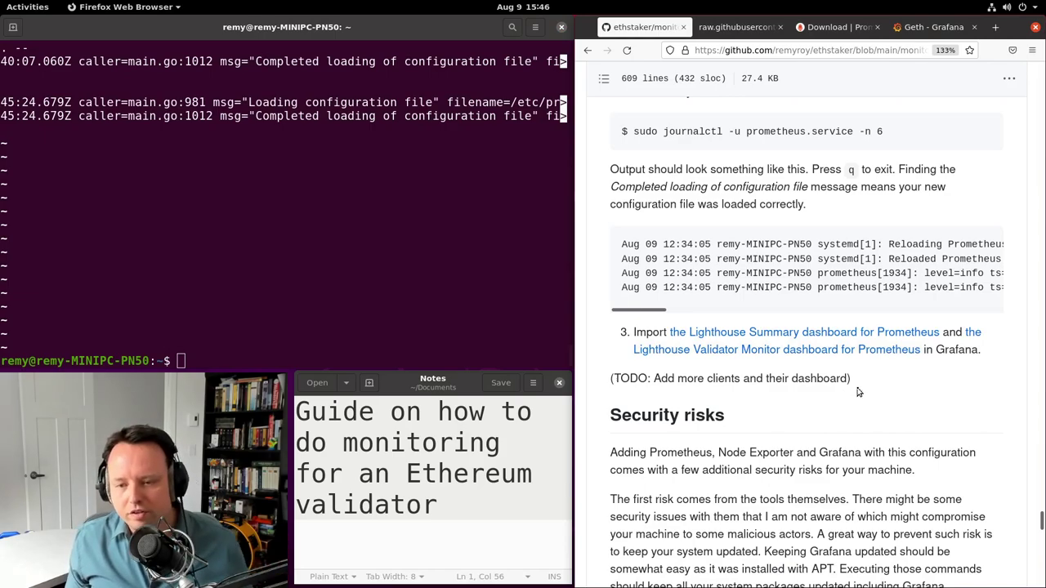
left_click_drag(868, 384, 807, 351)
left_click(872, 383)
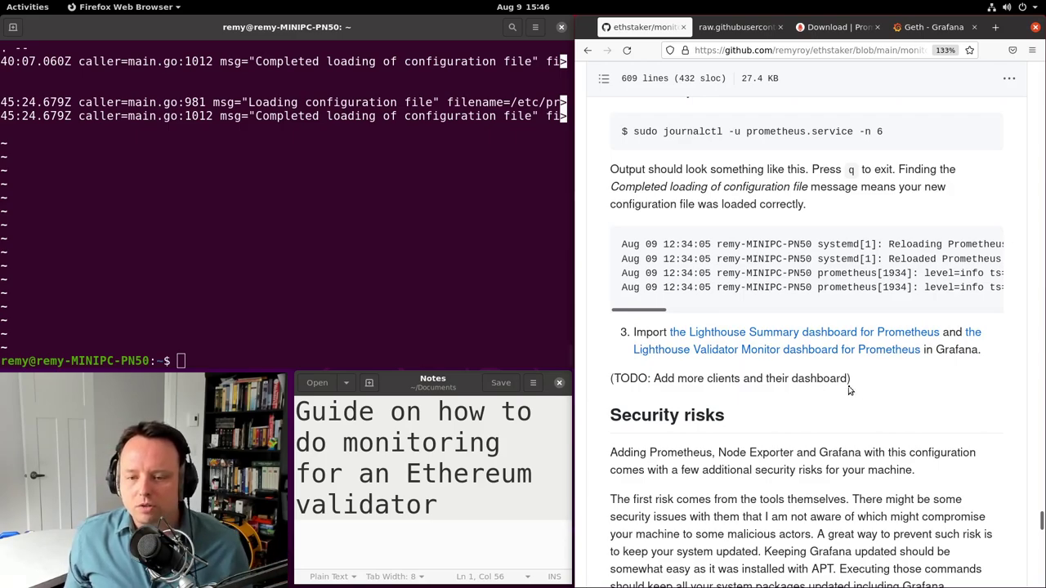
- Open the Lighthouse Summary dashboard JSON in a new tab and select all of it
middle_click(825, 341)
left_click(818, 27)
left_click(713, 27)
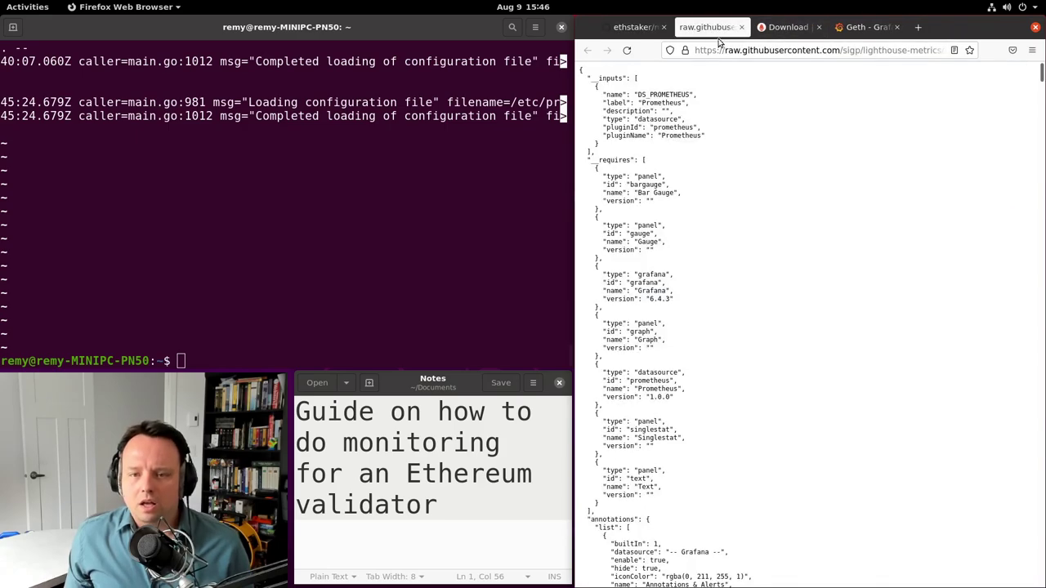
key("ctrl+a")
left_click(760, 362)
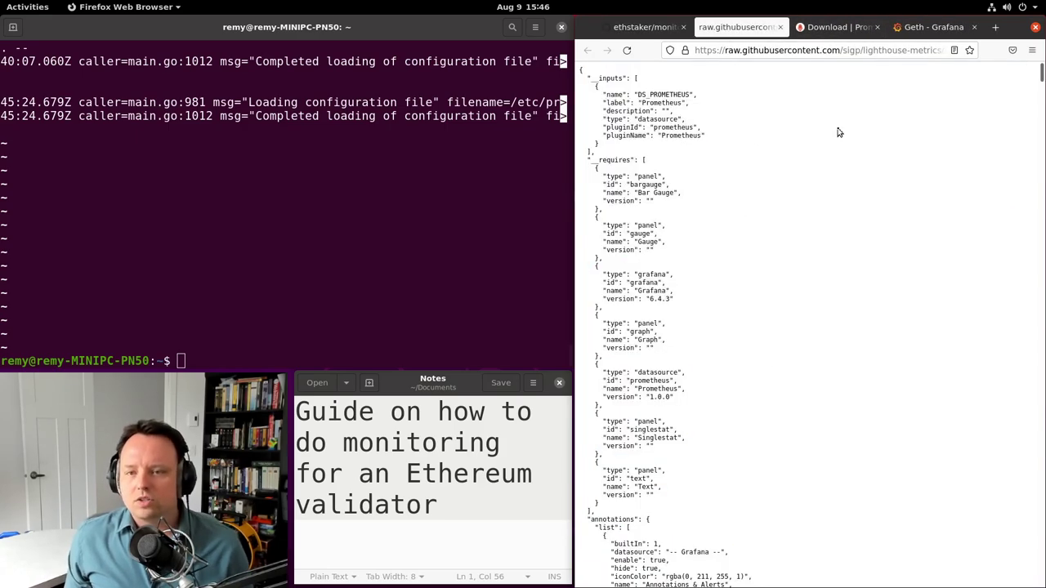
- Start a new dashboard import, saving the pending Geth dashboard changes first
left_click(934, 28)
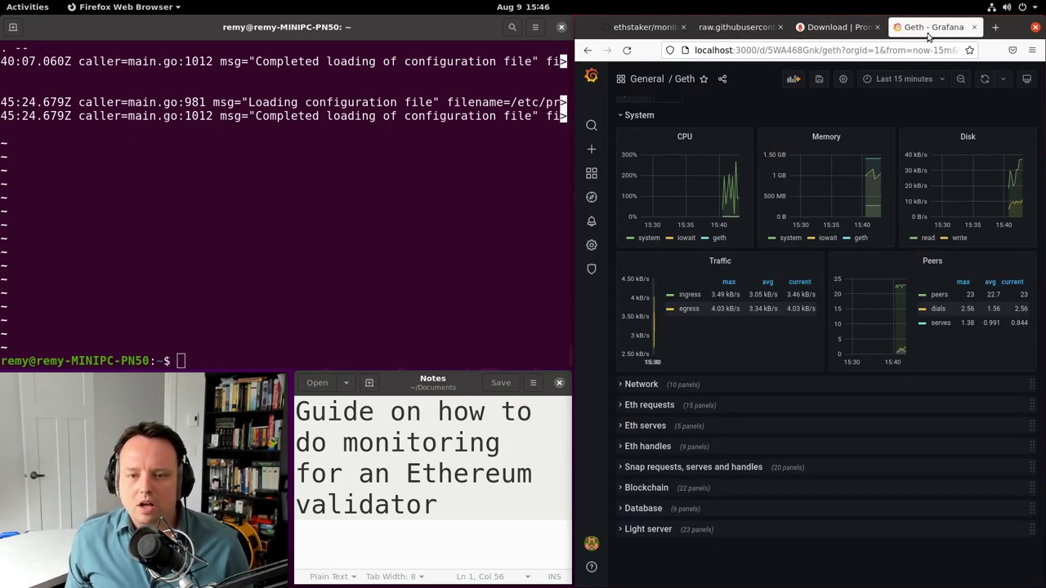
mouse_move(589, 153)
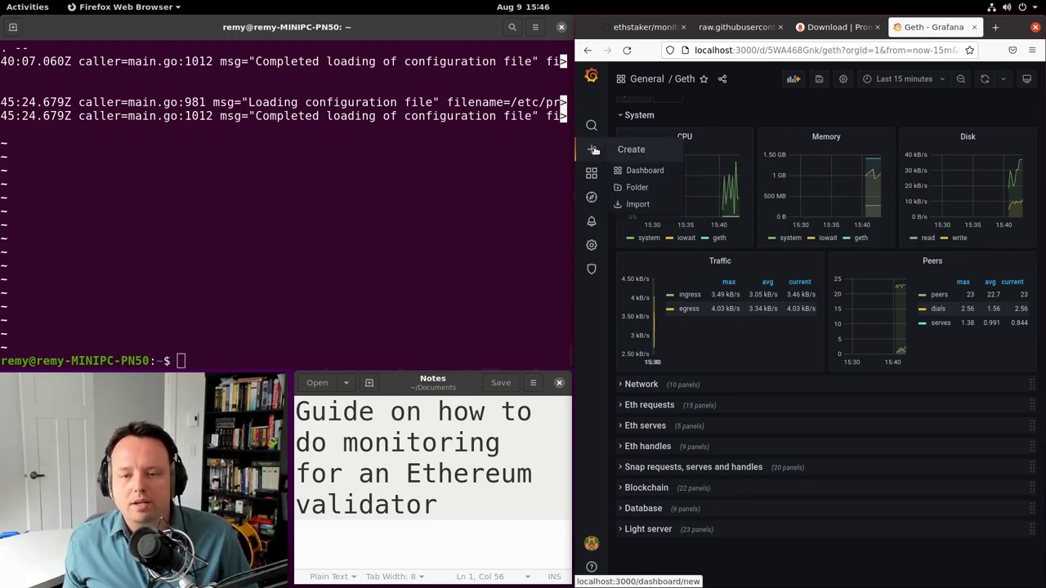
left_click(635, 204)
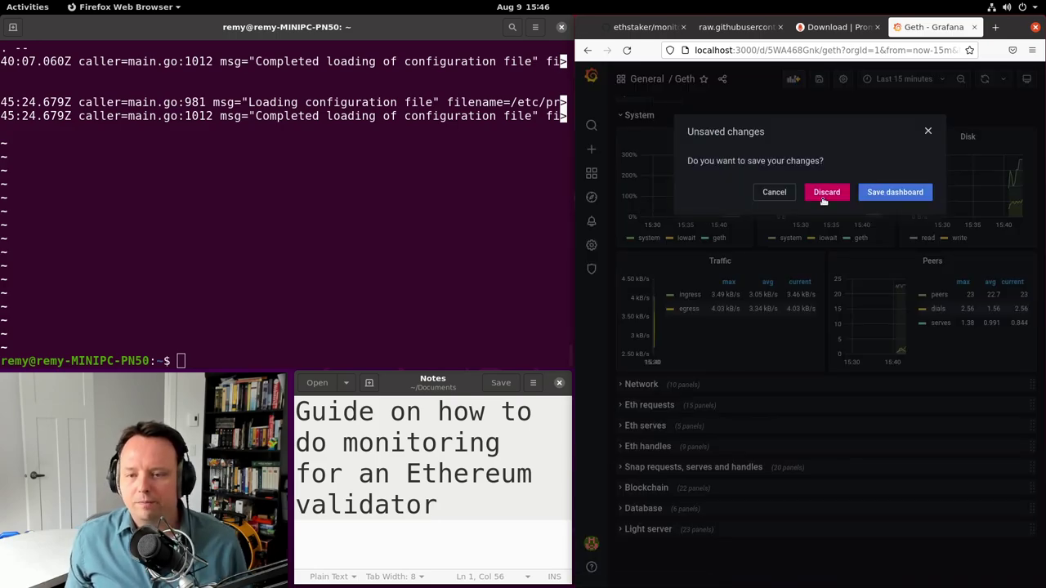
left_click(866, 194)
left_click(913, 244)
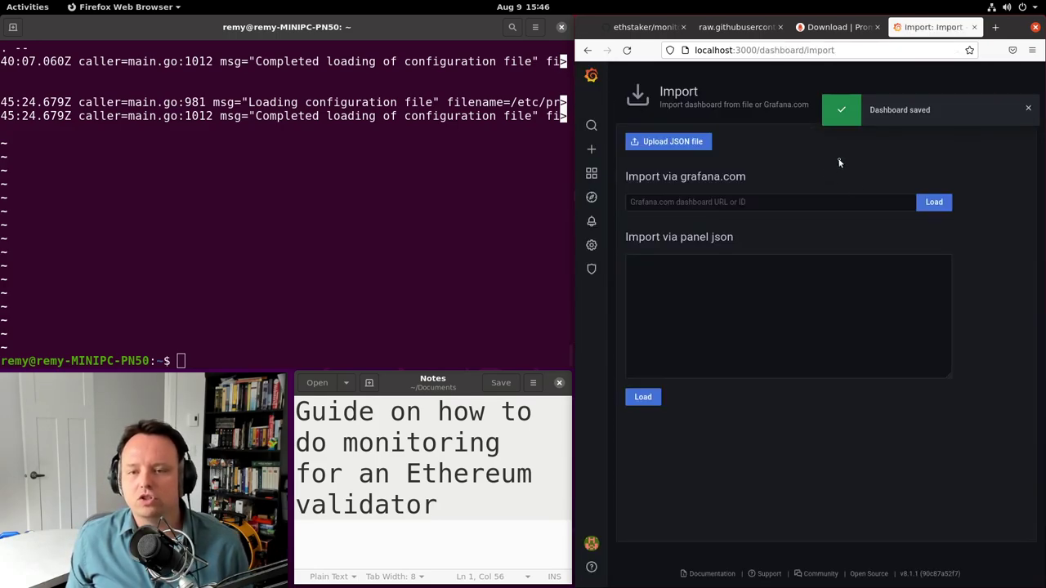
- Load the pasted Summary JSON with the Prometheus data source, named 'Lighthouse Summary'
left_click(768, 310)
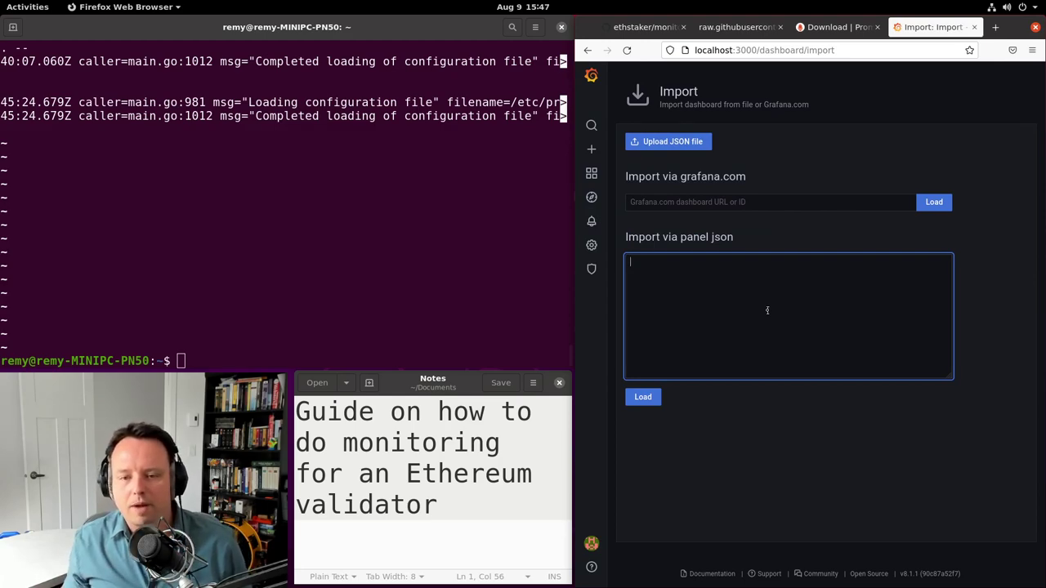
key("ctrl+v")
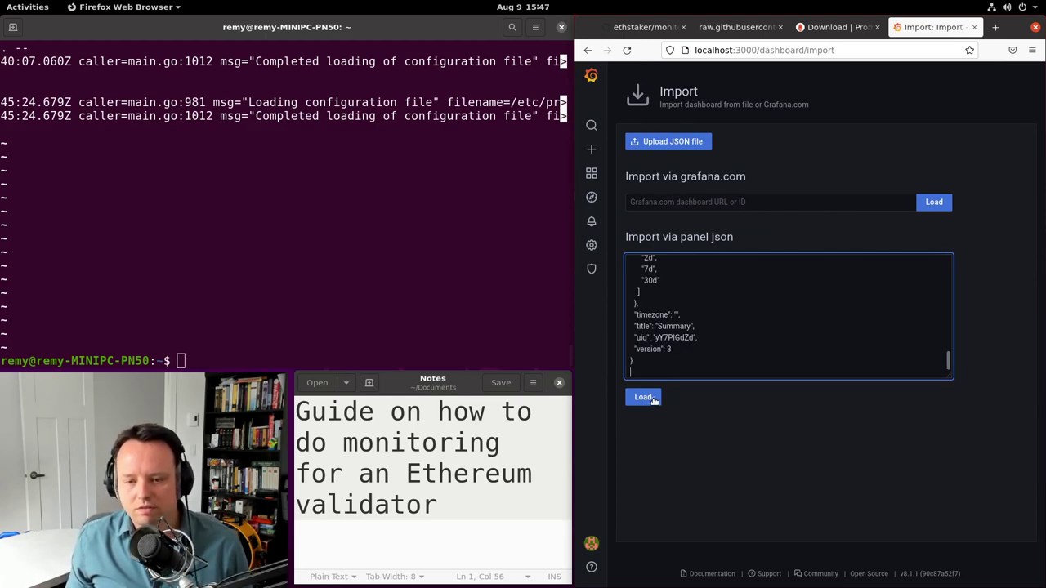
left_click(644, 398)
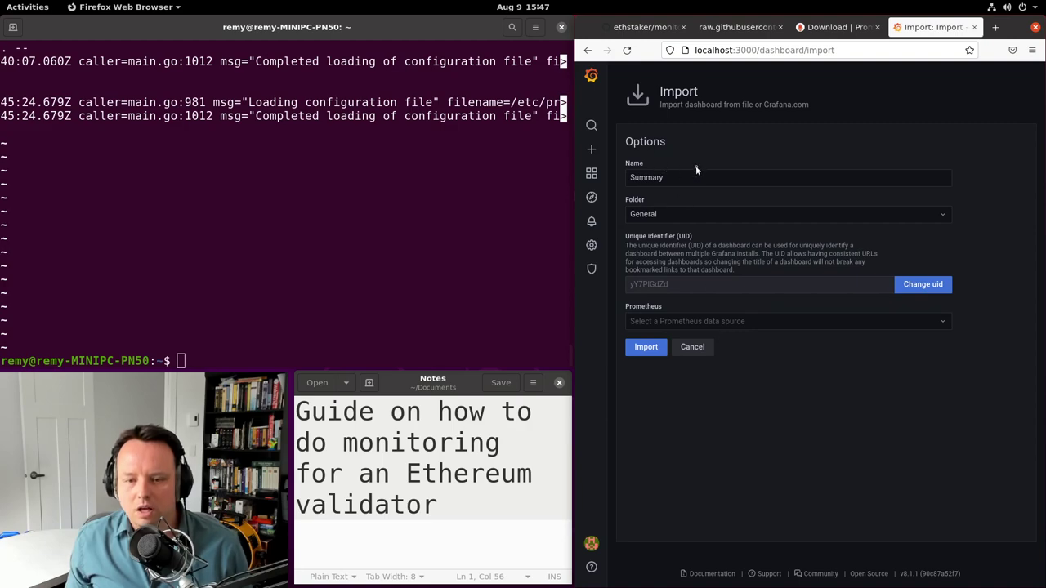
left_click(711, 322)
left_click(709, 341)
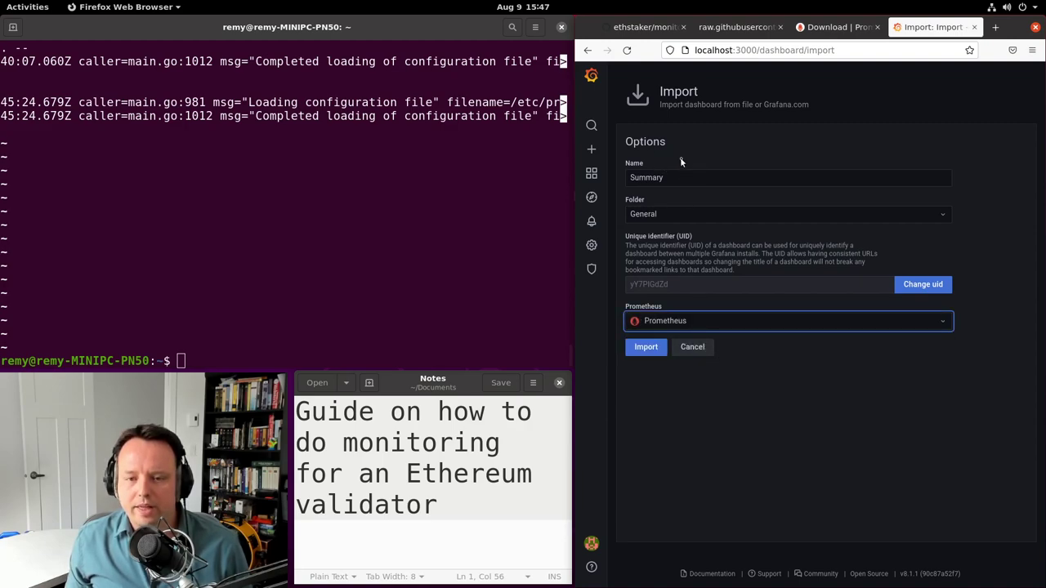
left_click(699, 177)
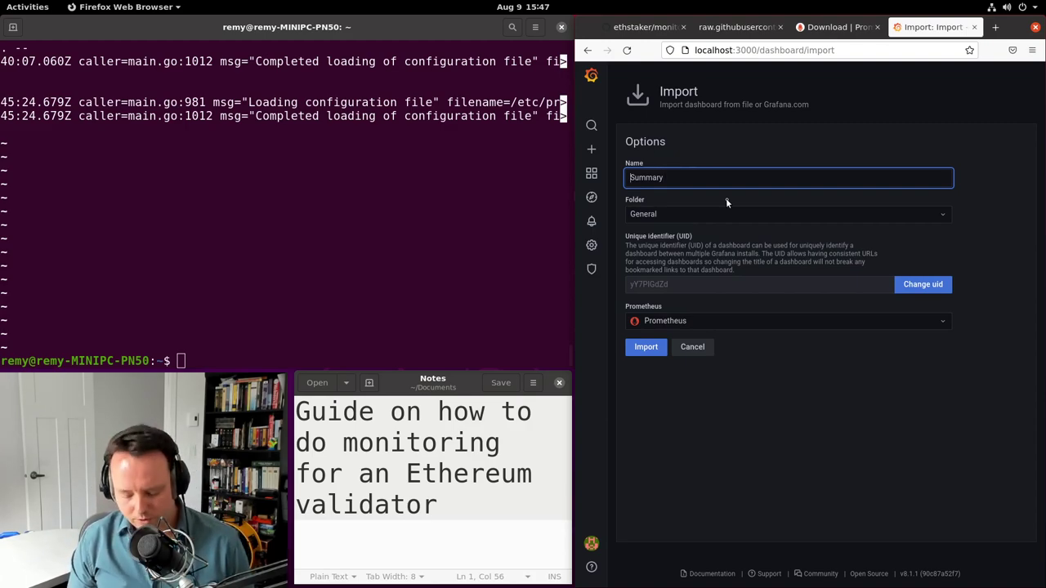
type("Lighthouse")
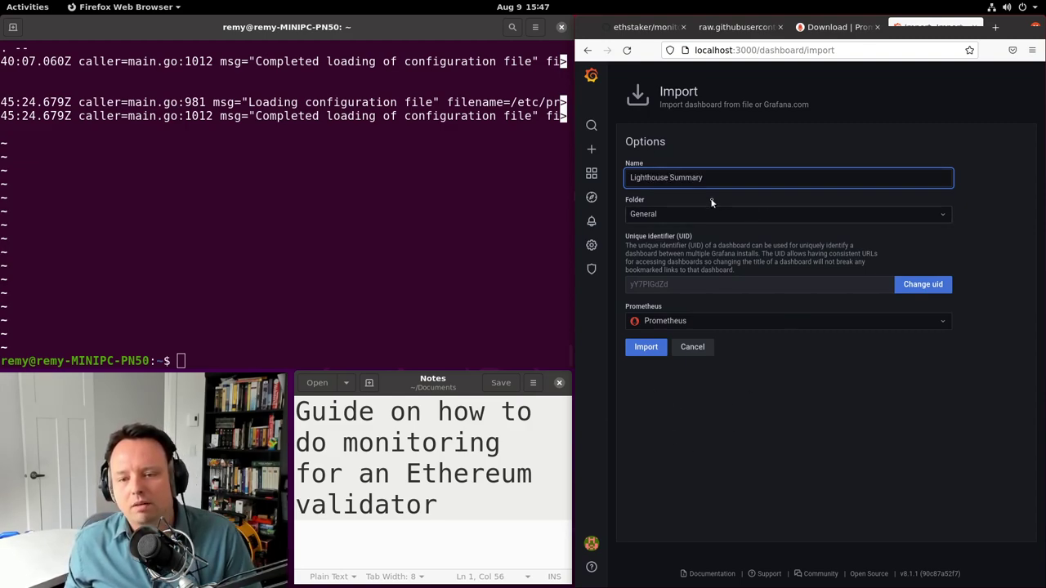
left_click(645, 347)
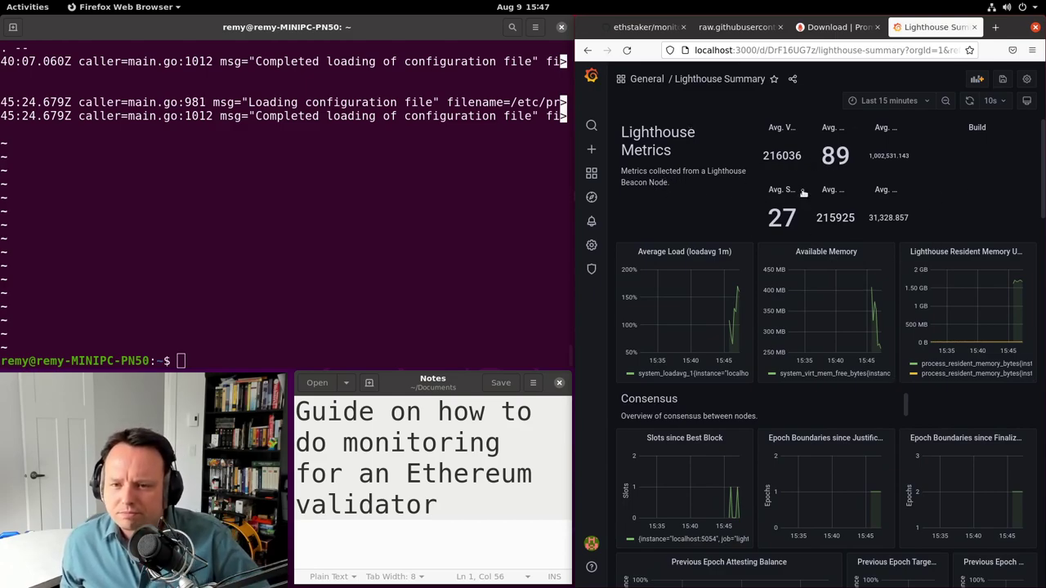
left_click(802, 131)
left_click(792, 144)
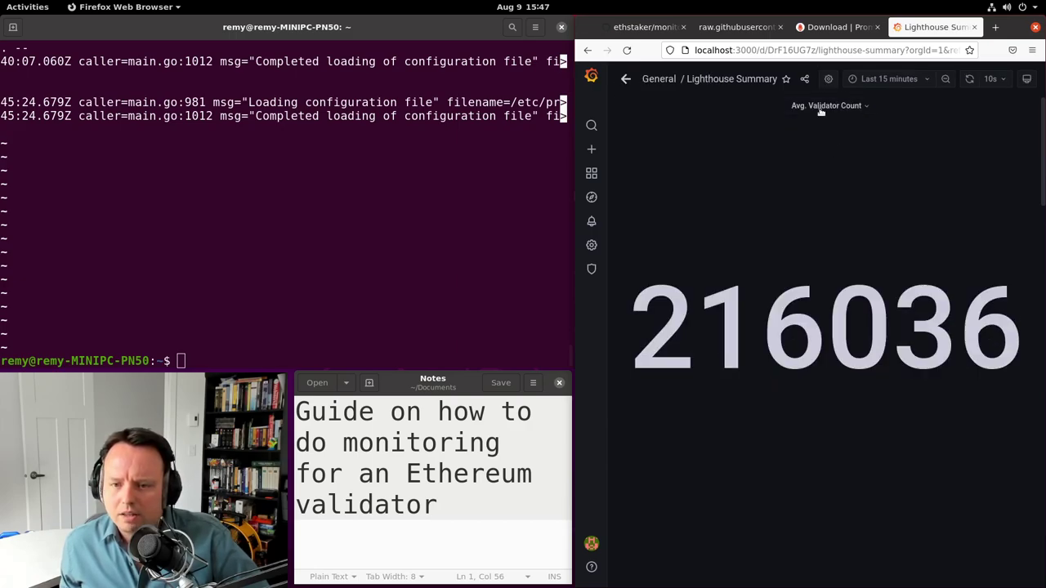
left_click(627, 82)
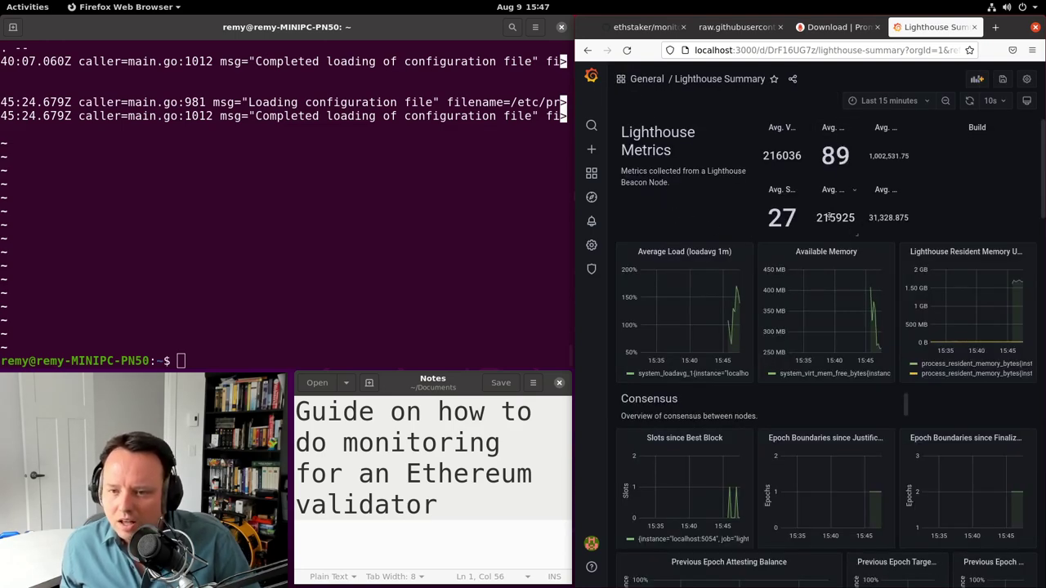
left_click(853, 194)
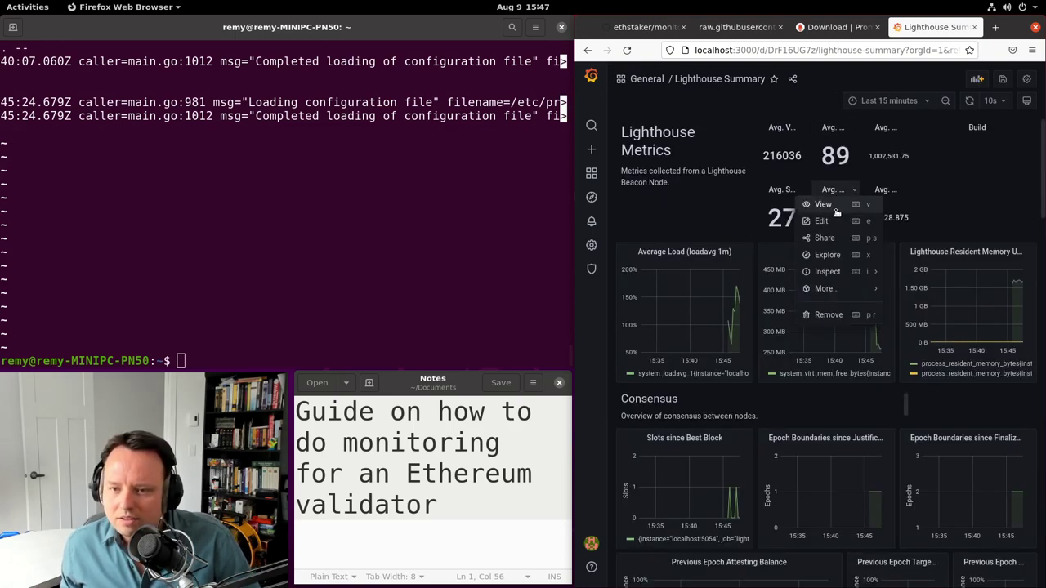
left_click(833, 202)
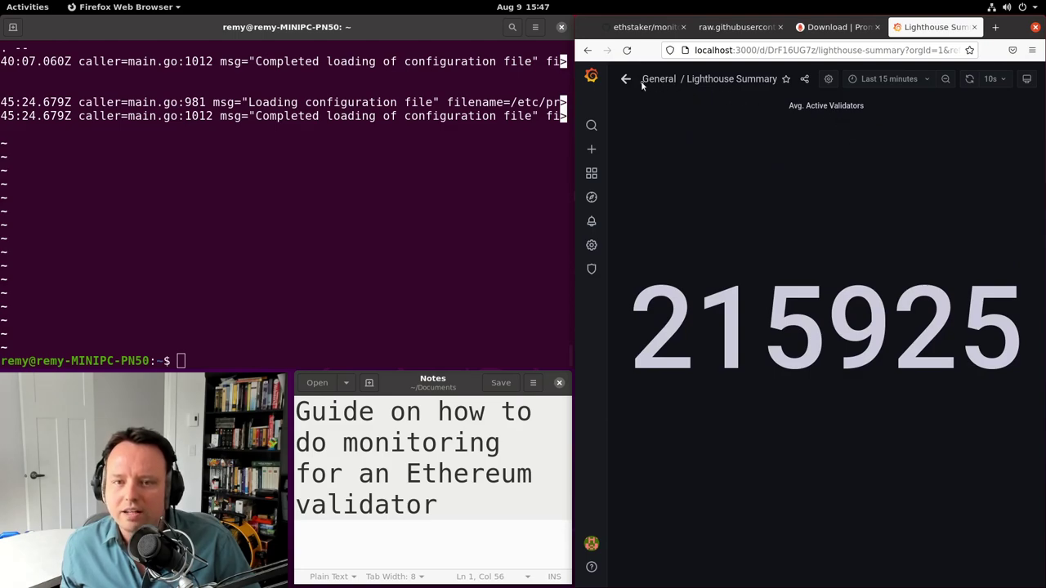
left_click(626, 78)
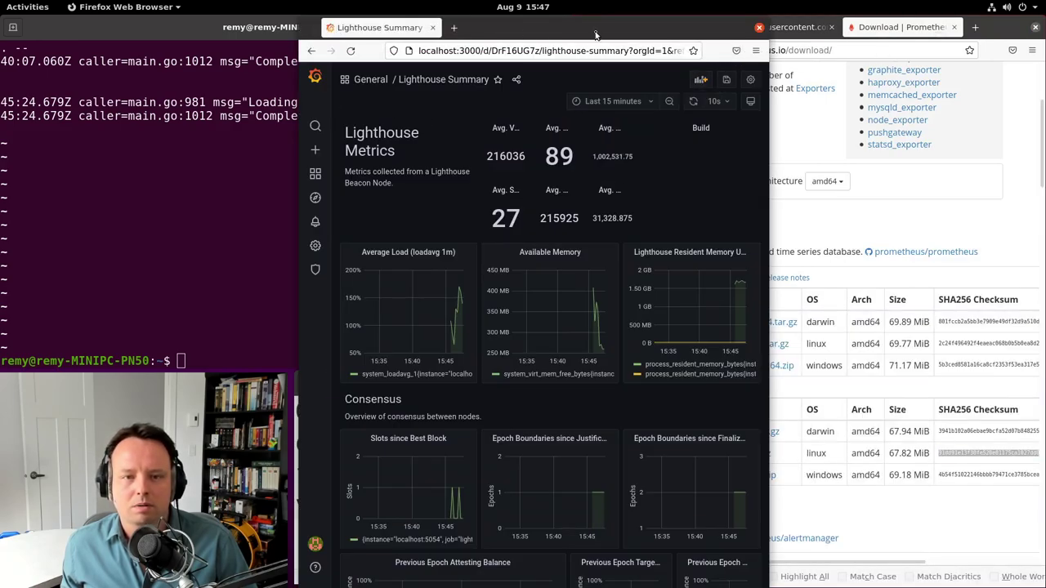
- Widen the window to review the Lighthouse Summary graphs, then narrow it beside the Prometheus page
left_click_drag(595, 35, 469, 38)
left_click_drag(628, 170, 1016, 174)
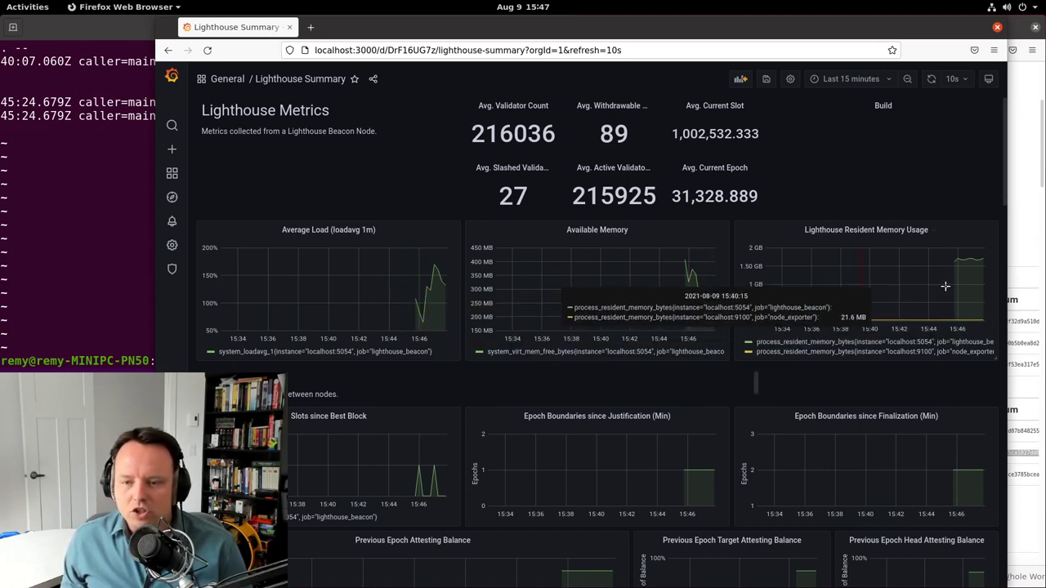
scroll(854, 186, "down", 2)
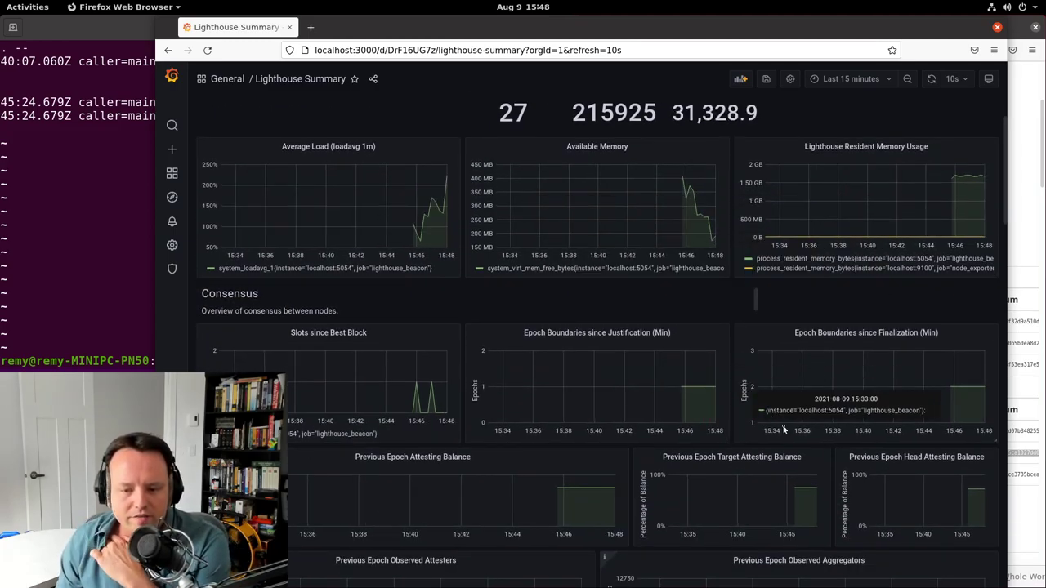
scroll(819, 443, "down", 1)
scroll(820, 443, "down", 2)
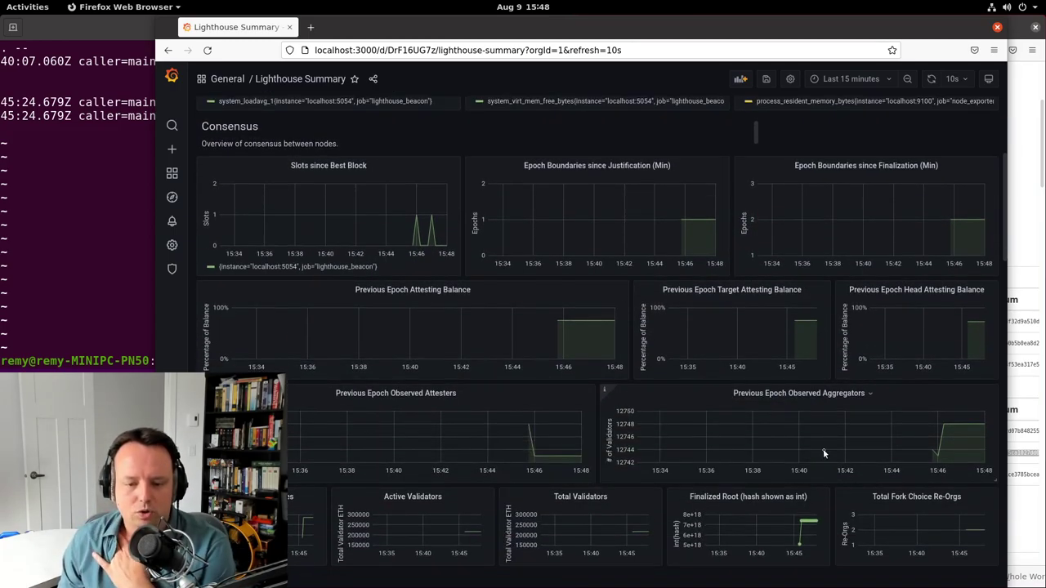
scroll(821, 460, "up", 5)
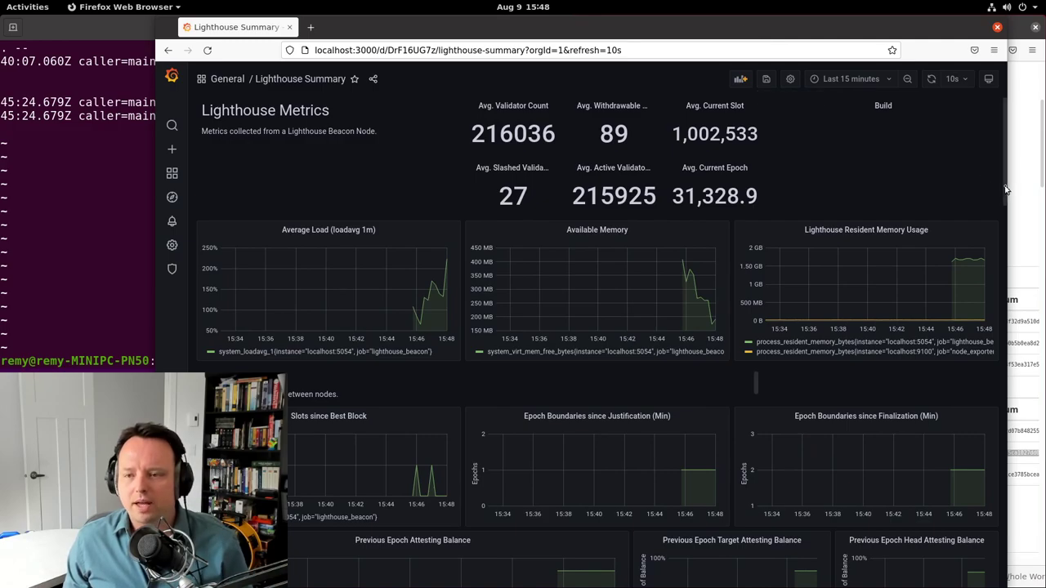
left_click_drag(1008, 188, 619, 188)
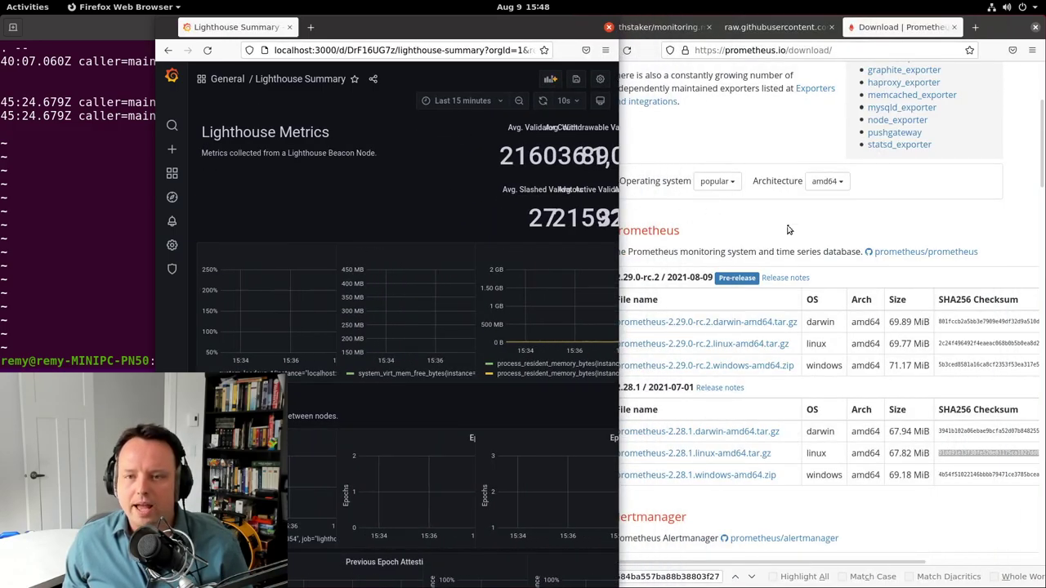
- Open the Validator Monitor dashboard JSON from the guide and copy all of it
left_click(650, 29)
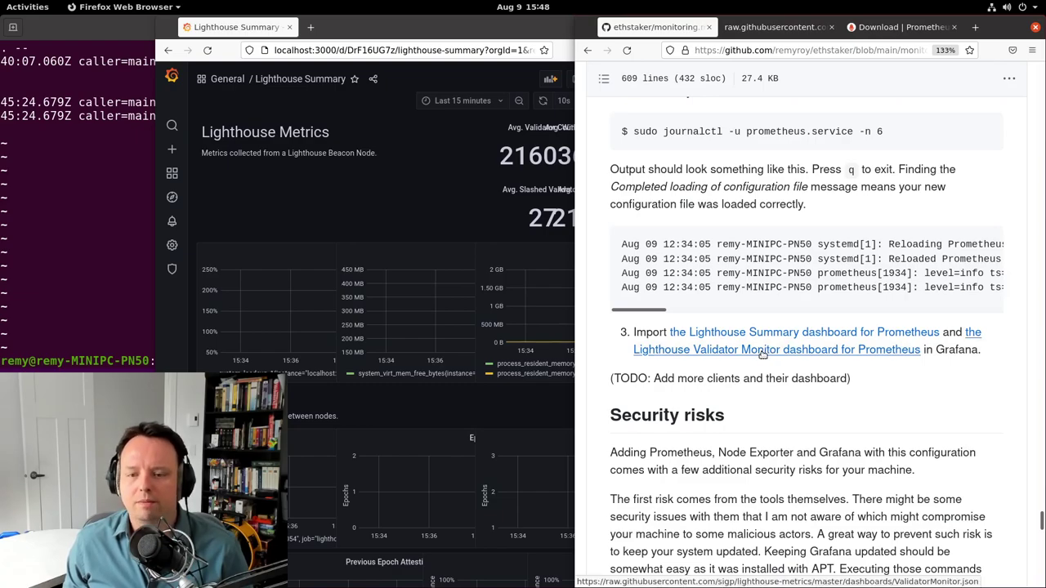
middle_click(761, 353)
left_click(738, 30)
key("ctrl+a")
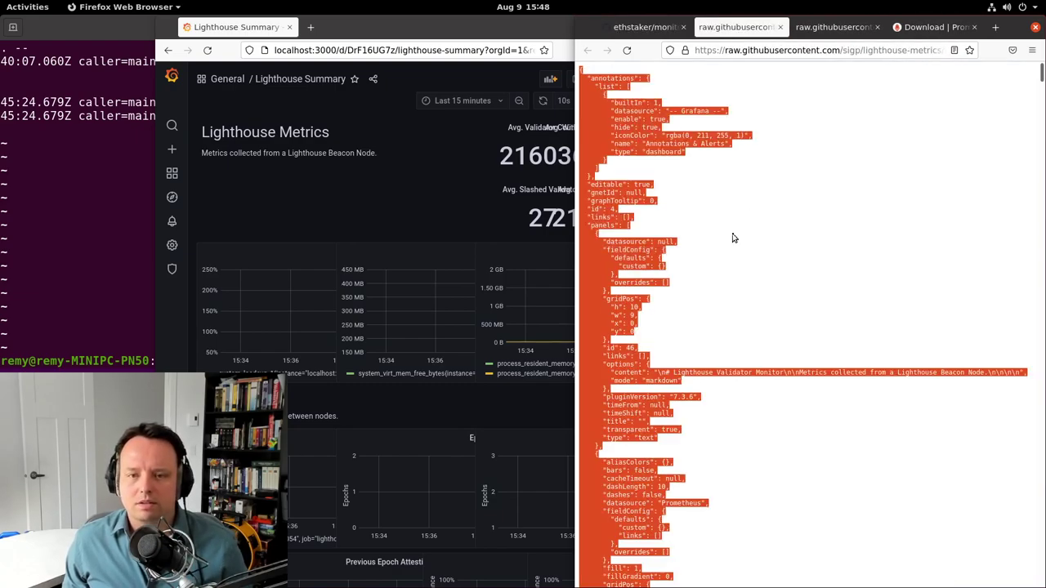
left_click(740, 252)
- Start a new Grafana import, saving the Lighthouse Summary dashboard first
left_click(327, 206)
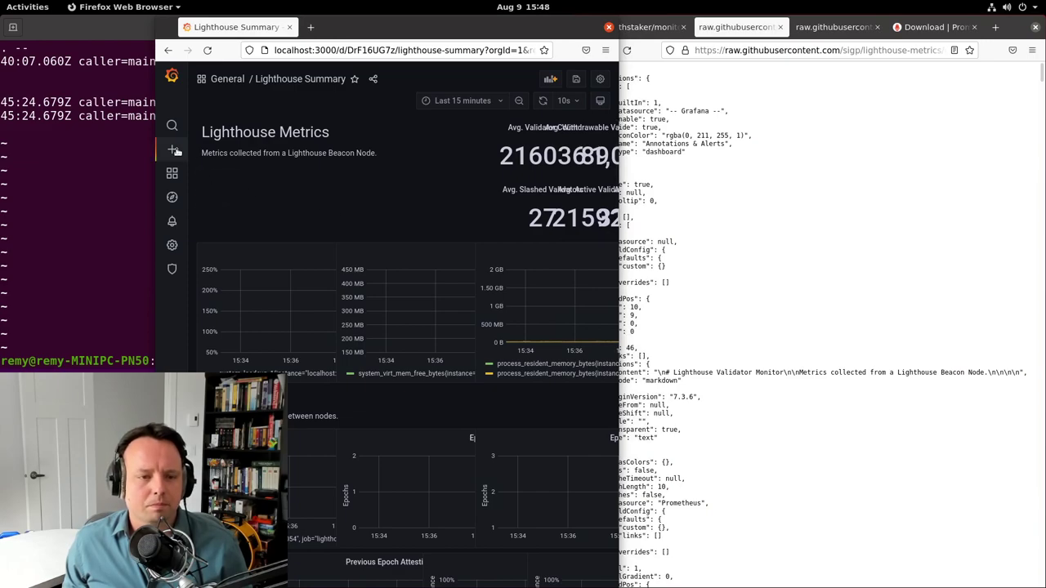
mouse_move(173, 151)
left_click(231, 209)
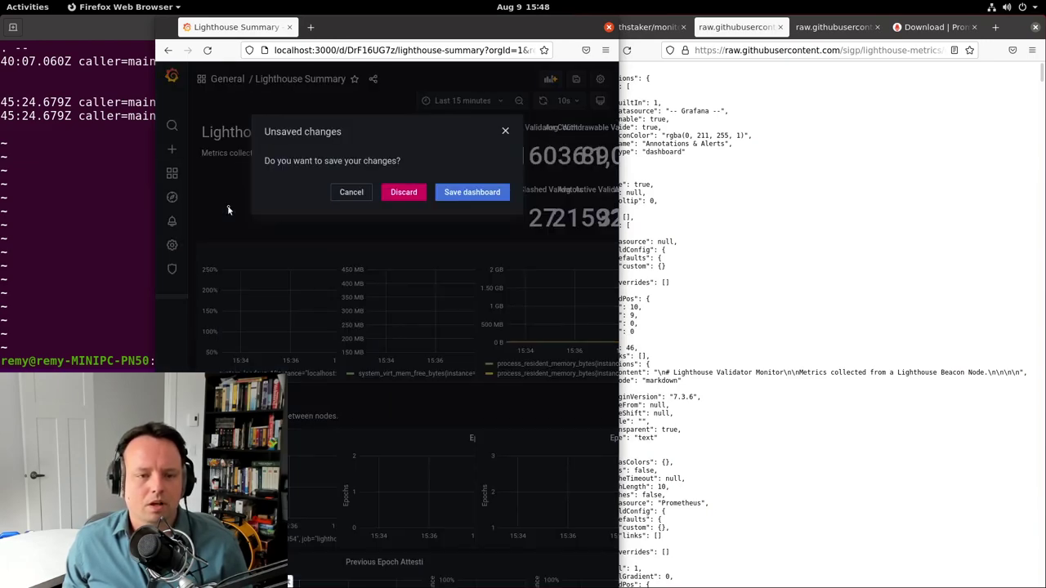
left_click(472, 193)
left_click(491, 214)
- Paste and load the JSON, then import it as 'Lighthouse Validator Monitor'
left_click(359, 327)
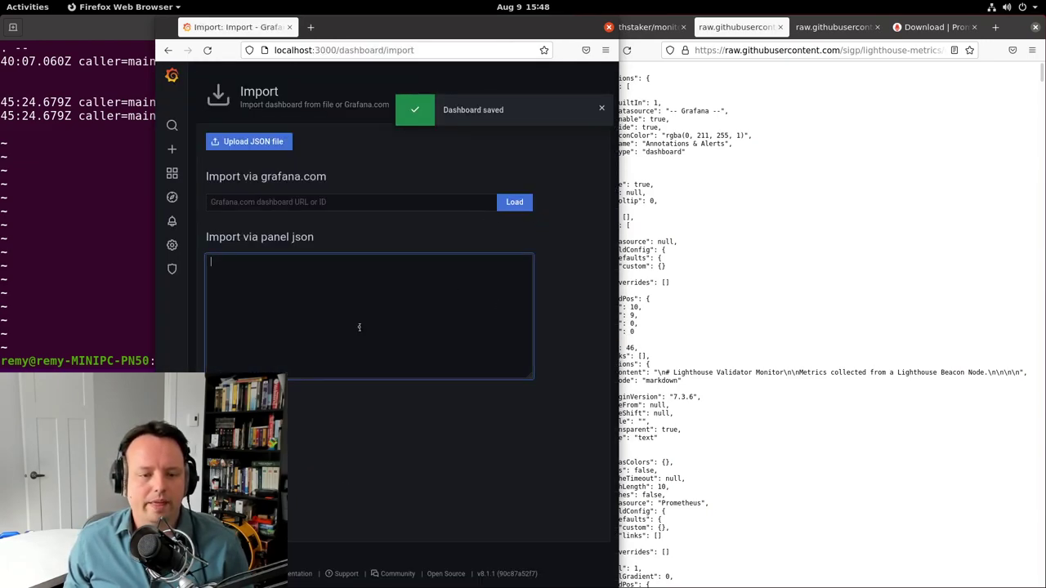
key("ctrl+v")
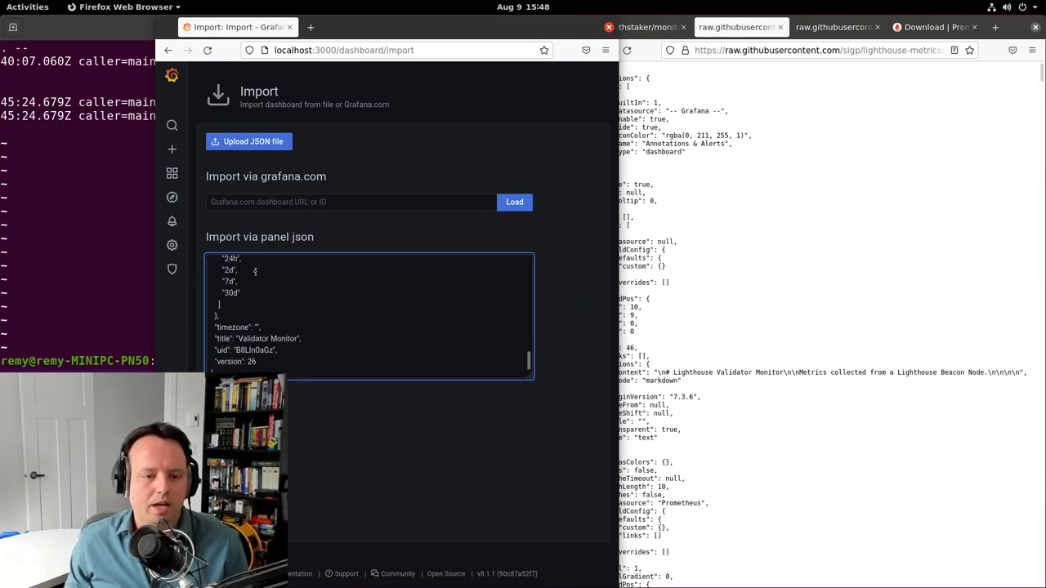
left_click(226, 400)
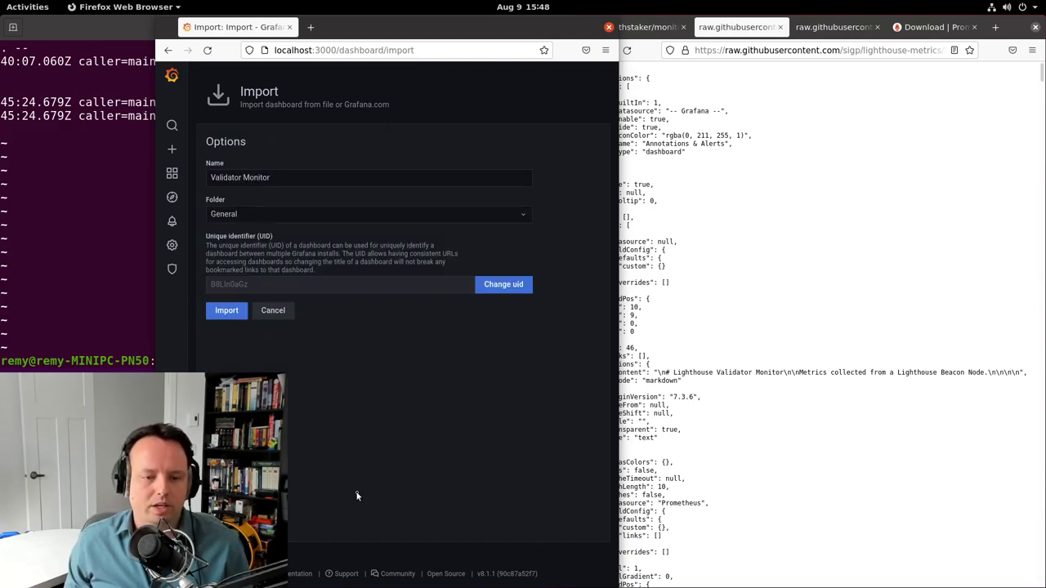
left_click(277, 179)
key("Home")
type("Lighthouse")
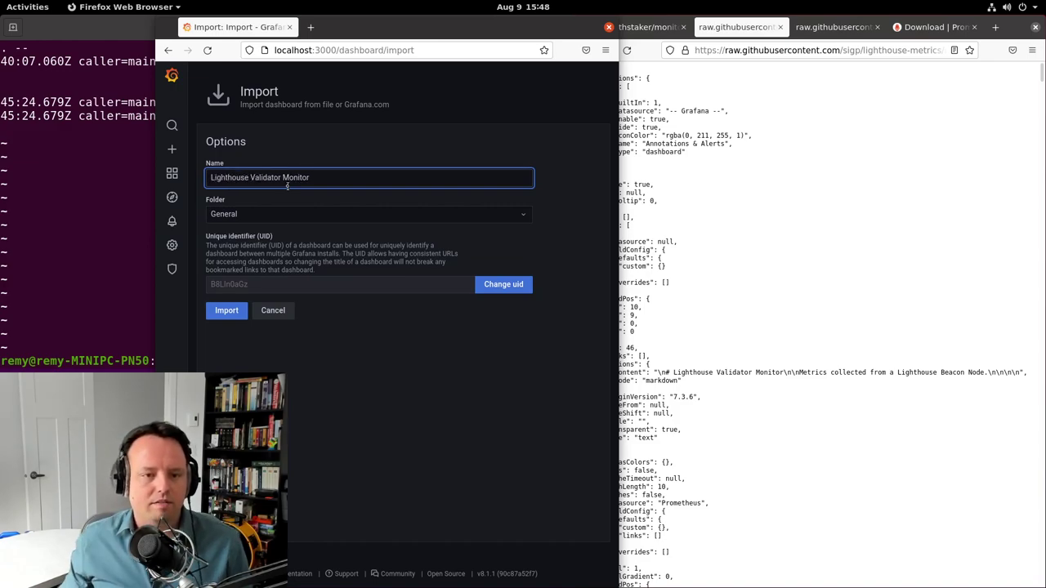
left_click(228, 313)
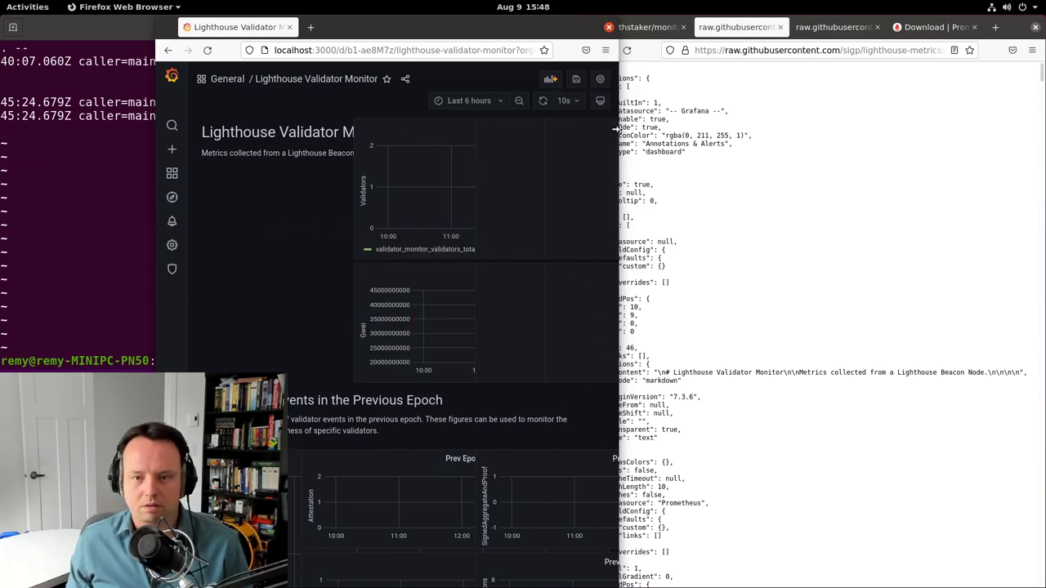
- Scroll through the Validator Monitor's validator and Gwei balance panels, then bring the raw JSON window forward
left_click_drag(616, 129, 908, 144)
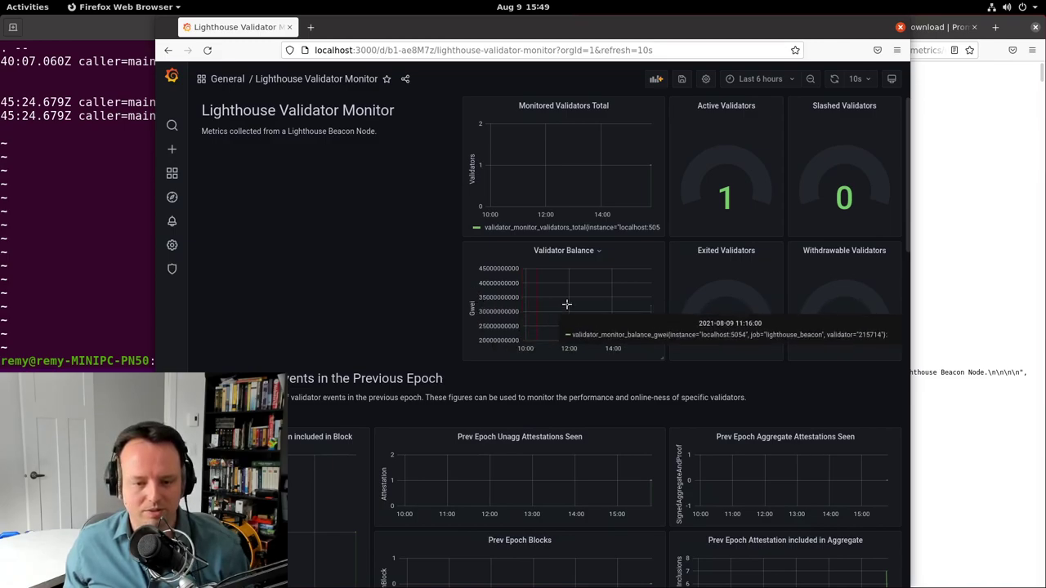
scroll(831, 396, "down", 2)
scroll(770, 557, "down", 3)
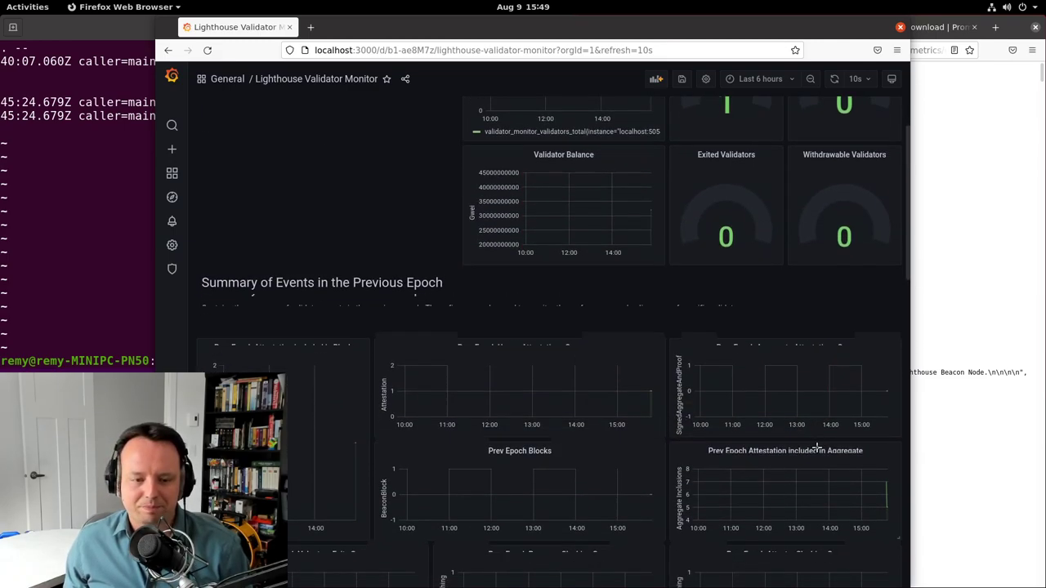
scroll(770, 556, "down", 5)
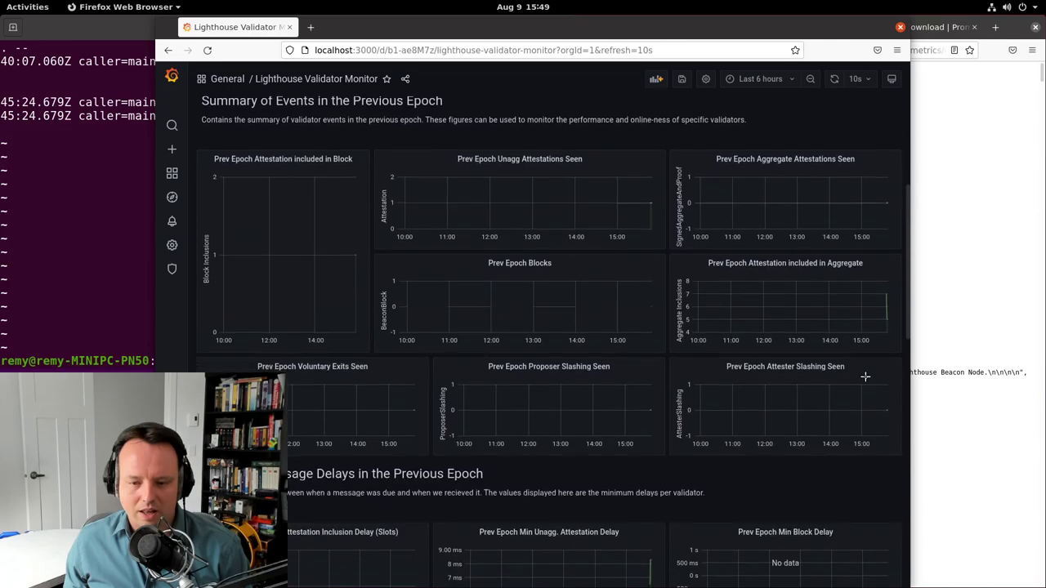
scroll(733, 437, "down", 7)
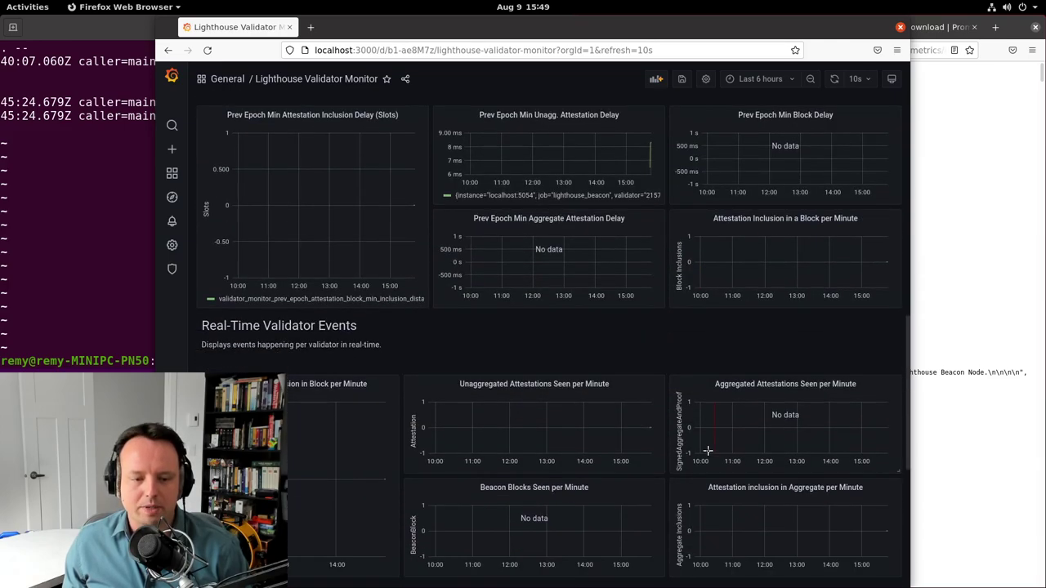
scroll(756, 514, "down", 2)
scroll(719, 482, "down", 2)
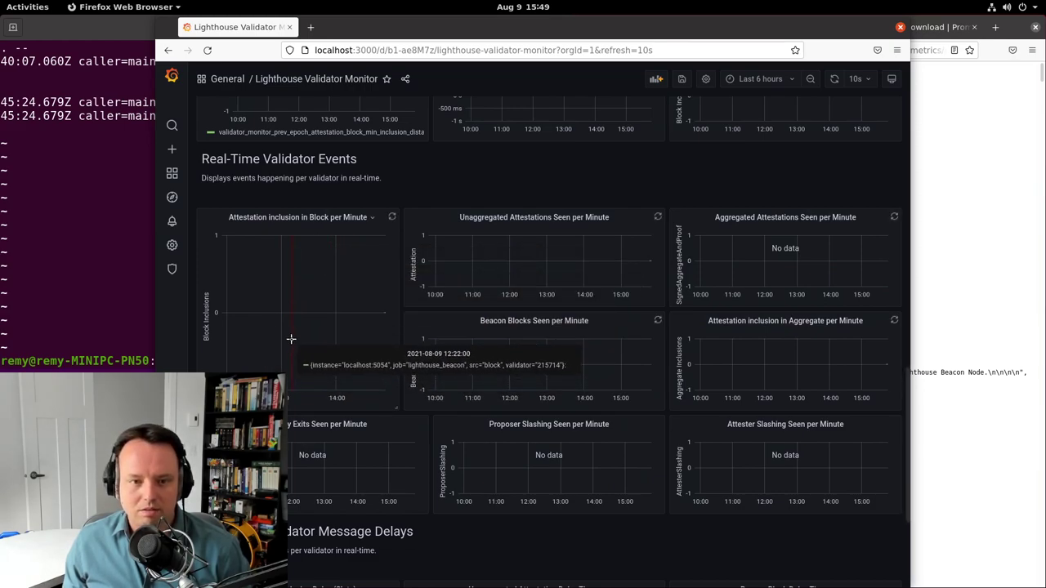
scroll(371, 335, "up", 1)
scroll(371, 335, "up", 2)
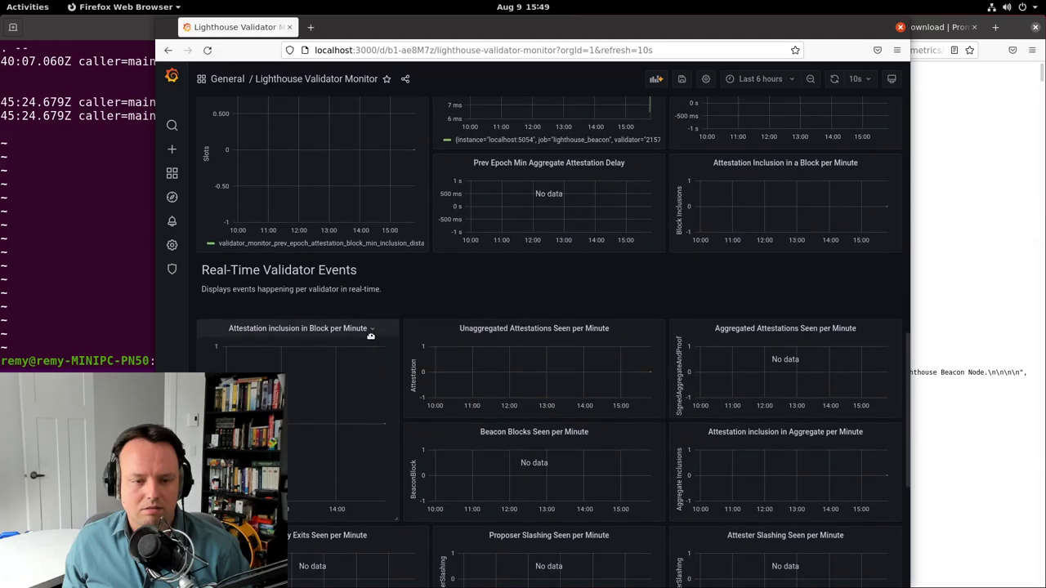
scroll(786, 417, "up", 3)
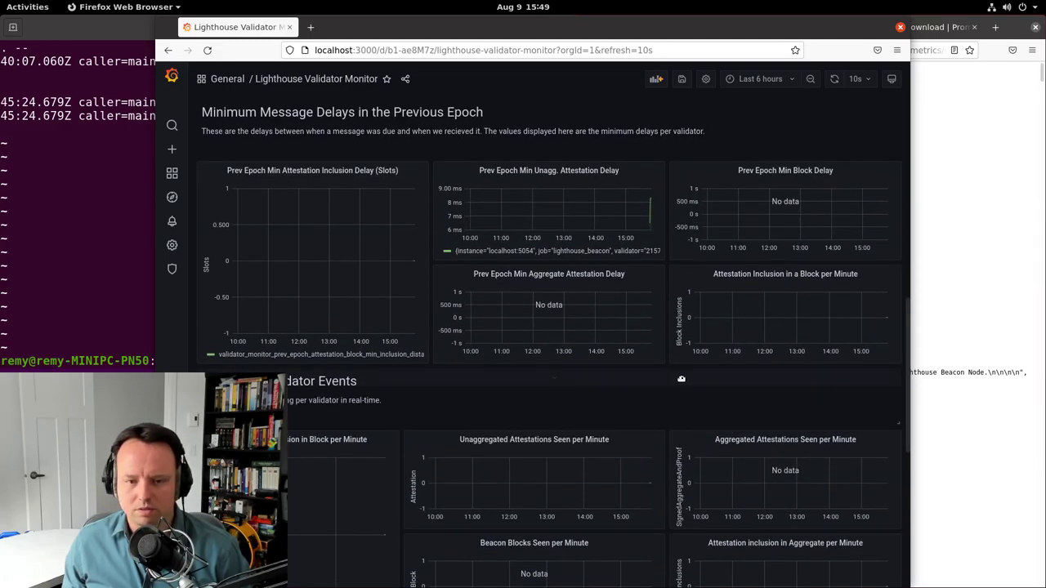
scroll(400, 366, "up", 3)
scroll(597, 431, "up", 13)
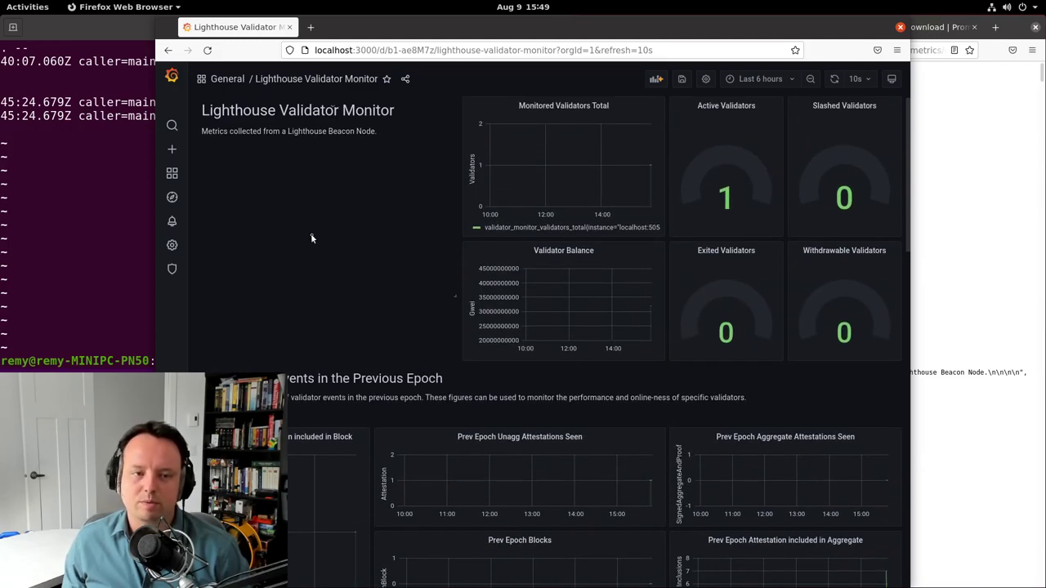
left_click(932, 174)
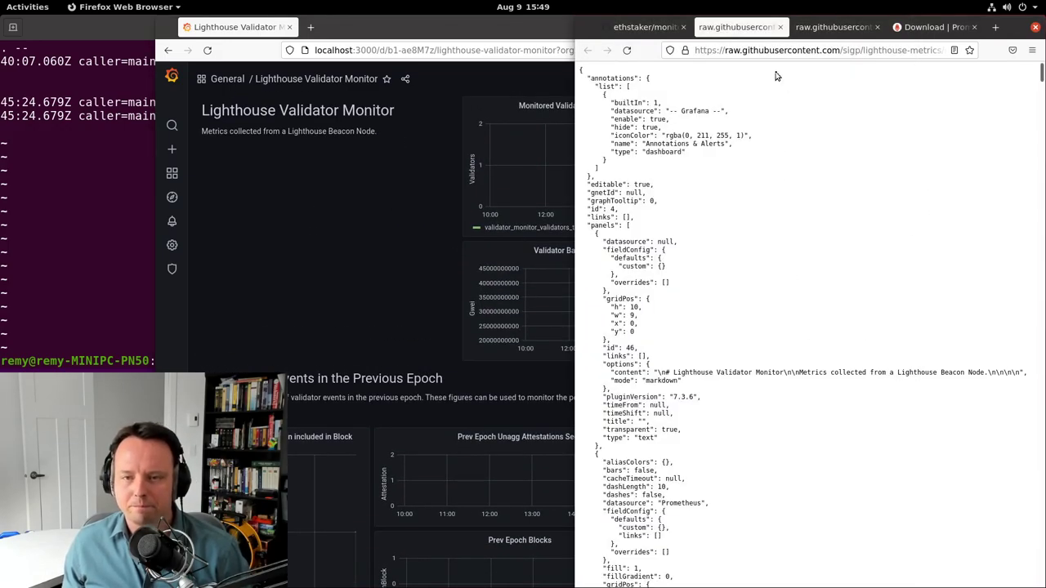
- Read the guide's Security risks section on keeping Grafana updated, down to Remote access
left_click(646, 27)
scroll(885, 442, "down", 4)
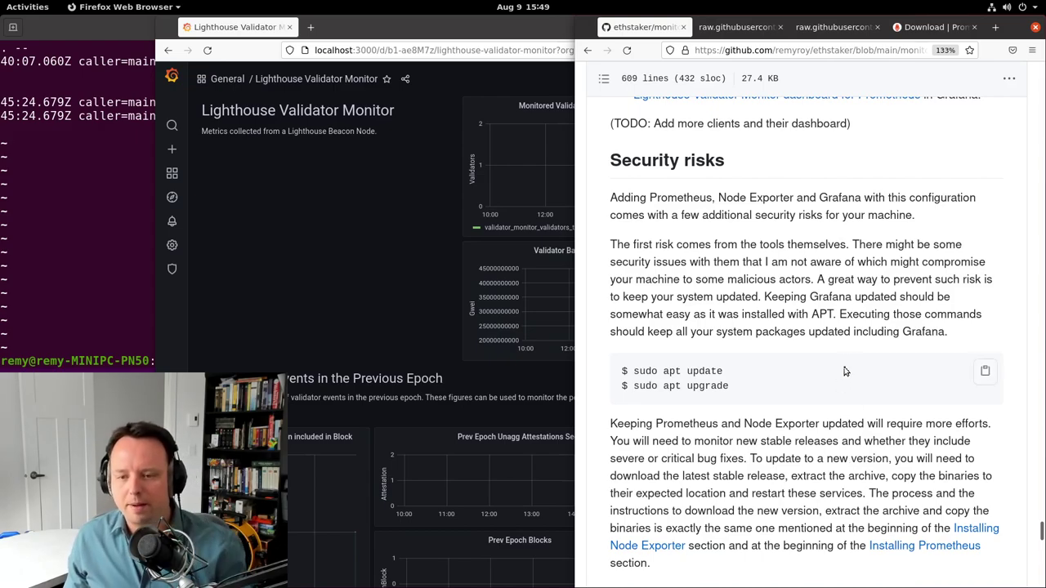
left_click_drag(948, 333, 724, 279)
left_click(724, 279)
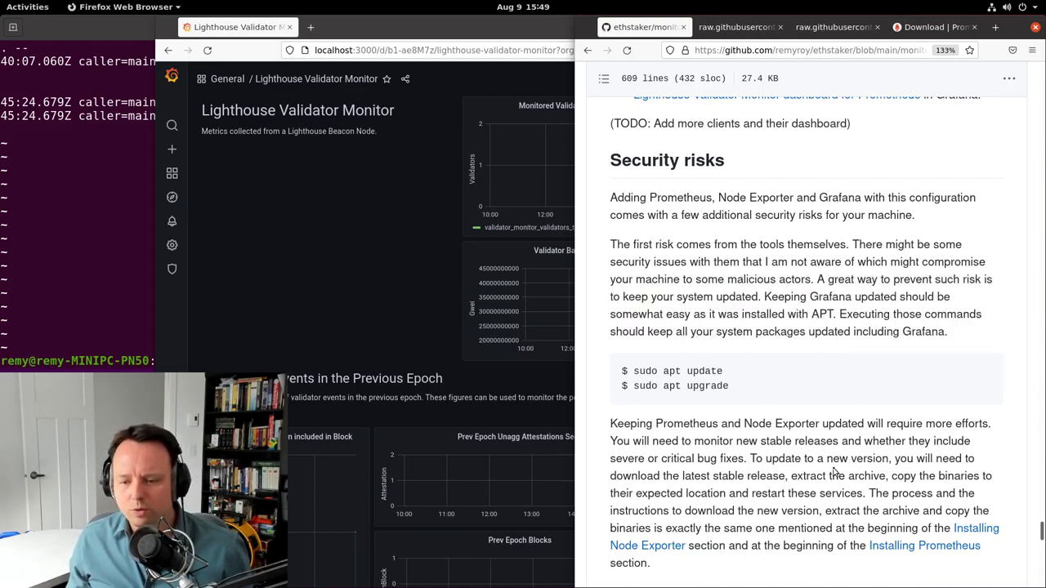
scroll(835, 472, "down", 8)
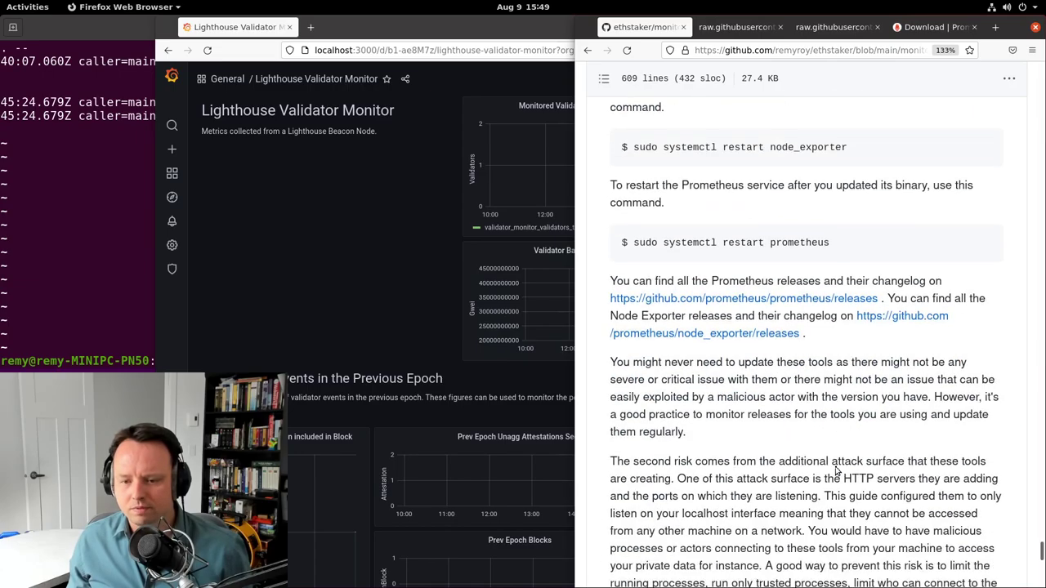
scroll(835, 470, "down", 4)
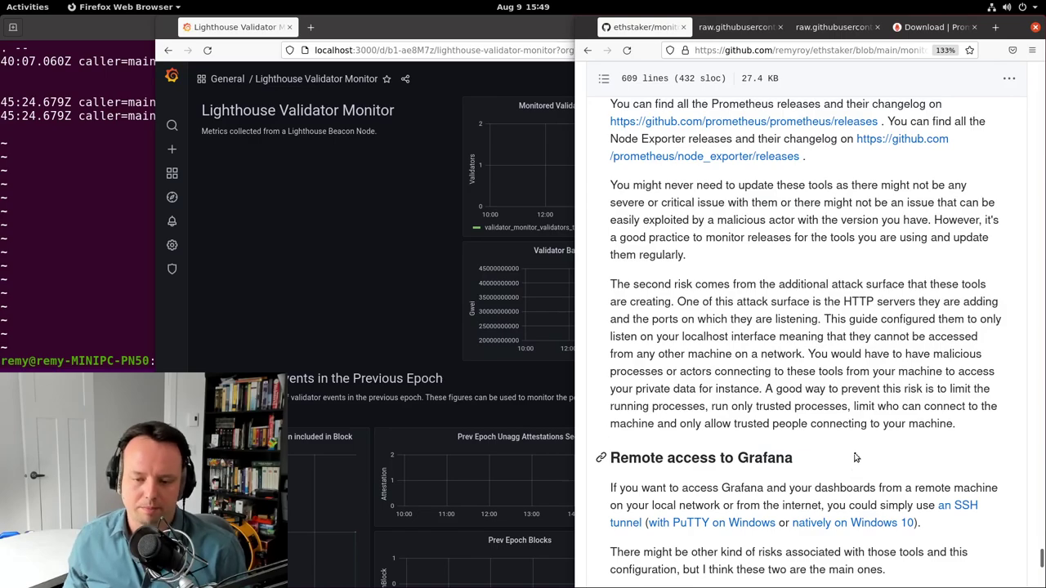
scroll(858, 459, "down", 4)
left_click_drag(661, 290, 699, 290)
left_click(748, 289)
left_click(691, 291)
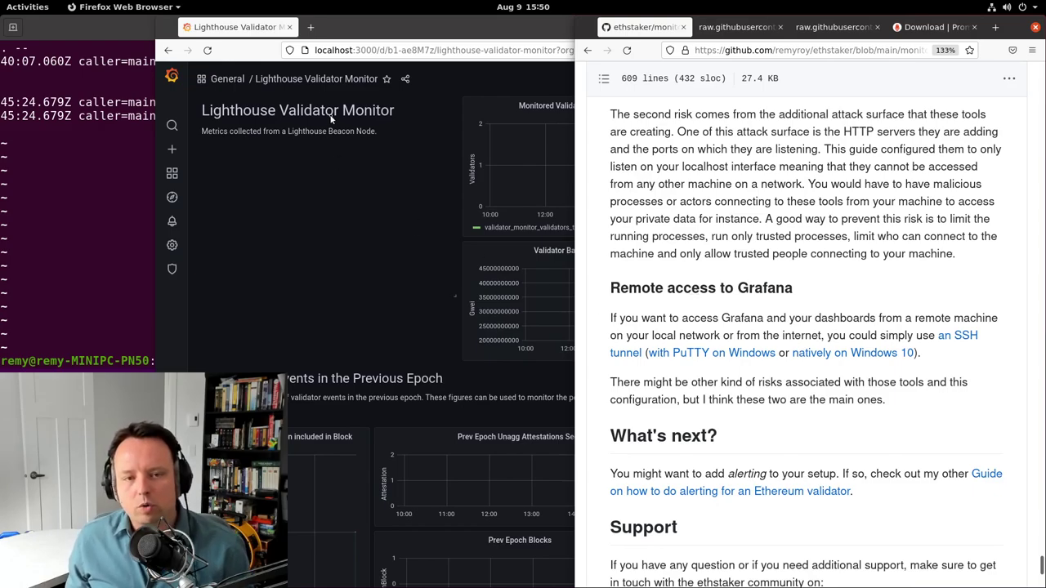
- Read the Remote access to Grafana, What's next, and Support and Credits sections
left_click(399, 43)
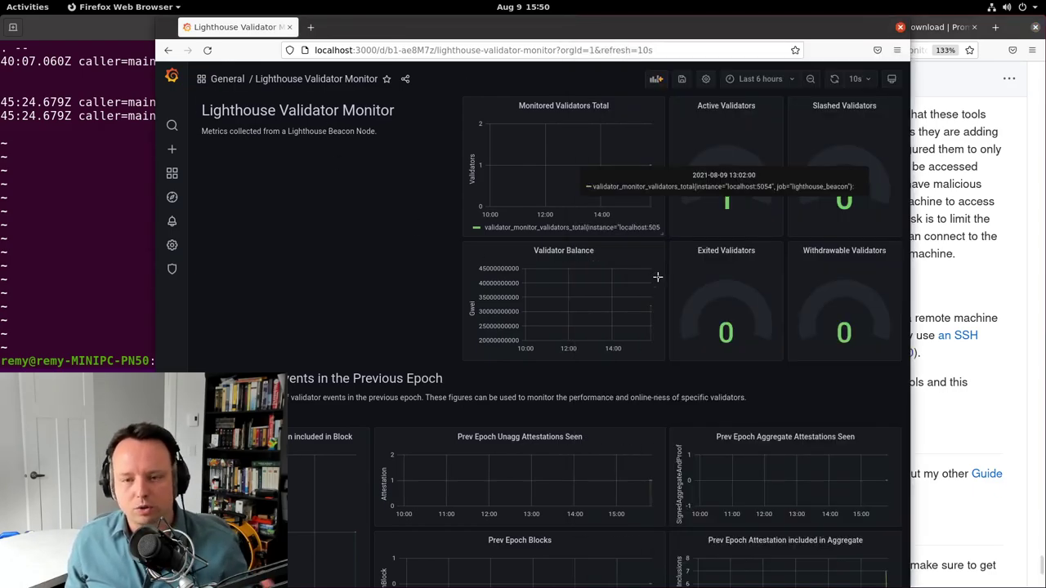
left_click(954, 383)
left_click_drag(927, 407, 687, 318)
left_click(687, 317)
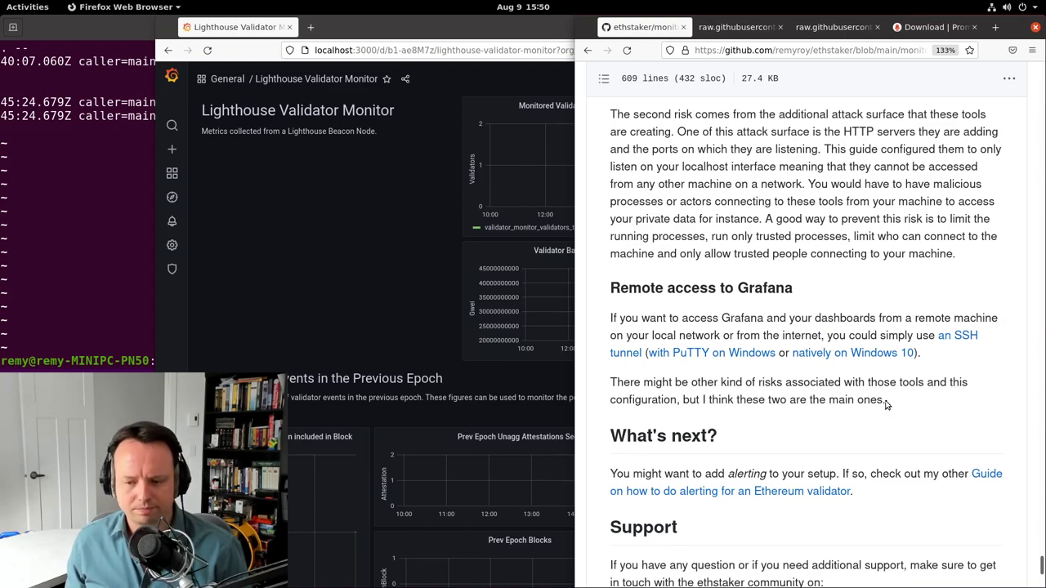
scroll(887, 405, "down", 4)
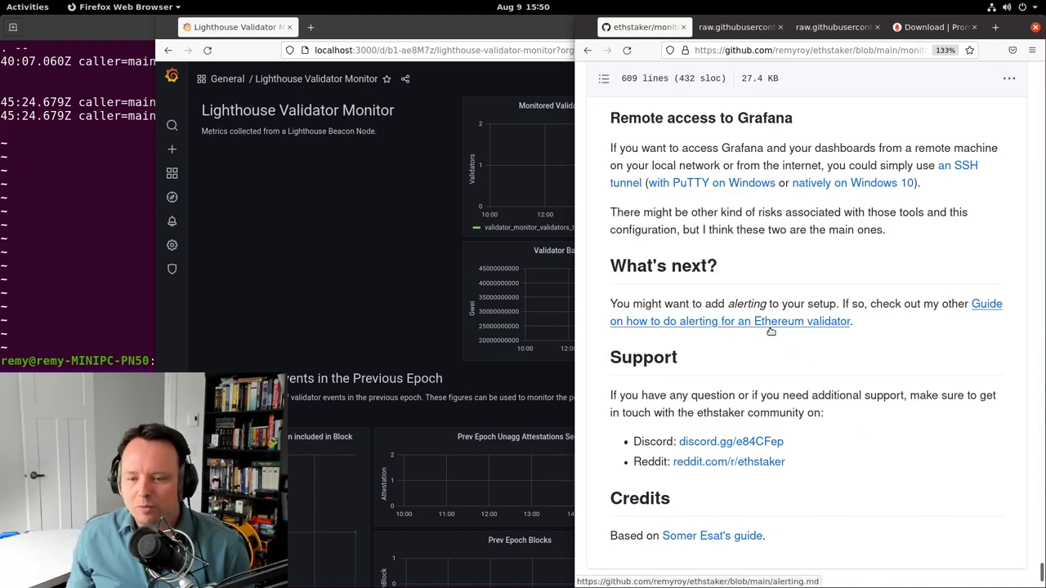
left_click_drag(738, 362, 623, 286)
left_click(744, 366)
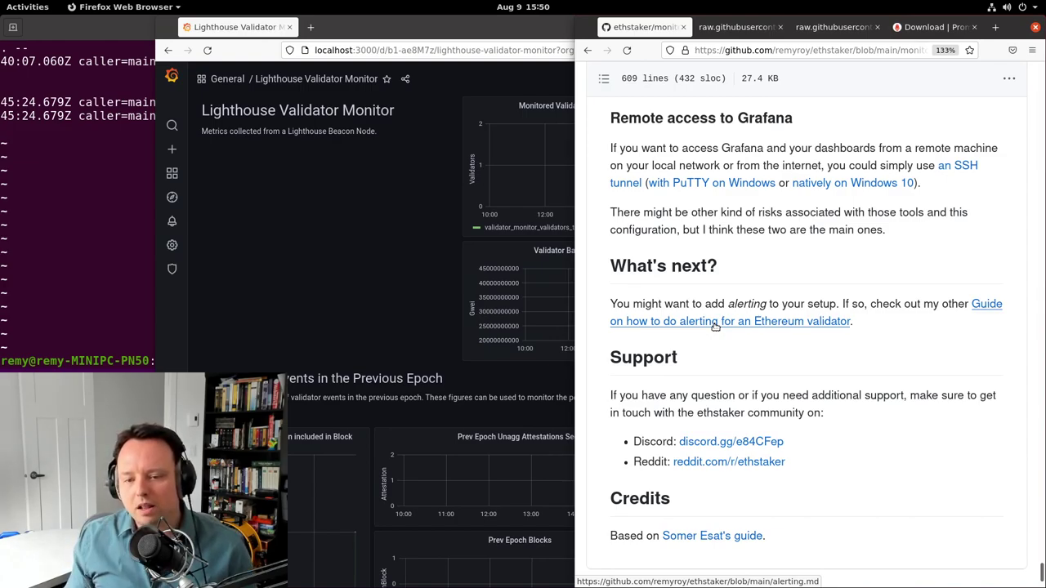
left_click_drag(737, 357, 697, 349)
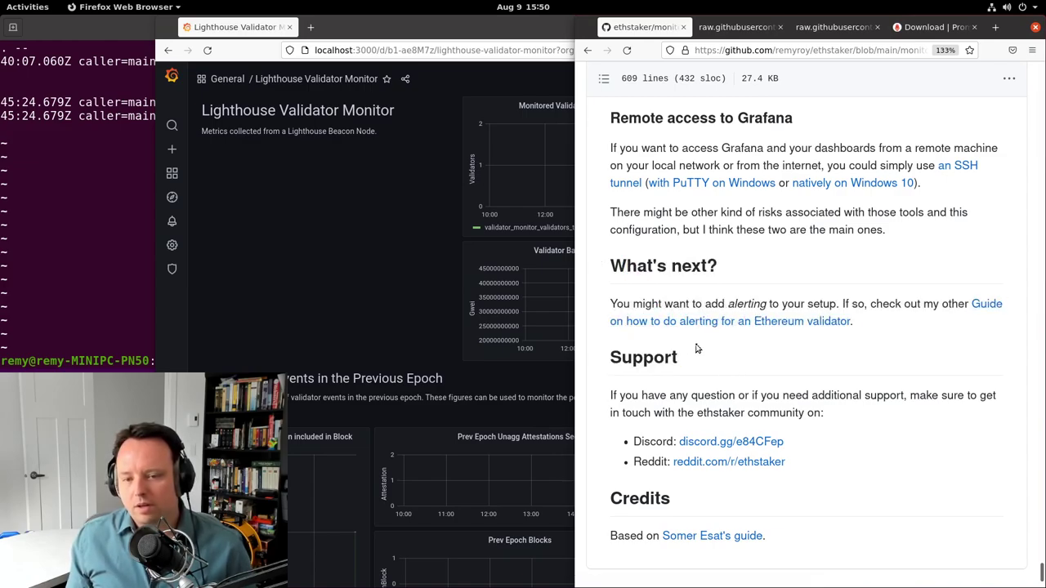